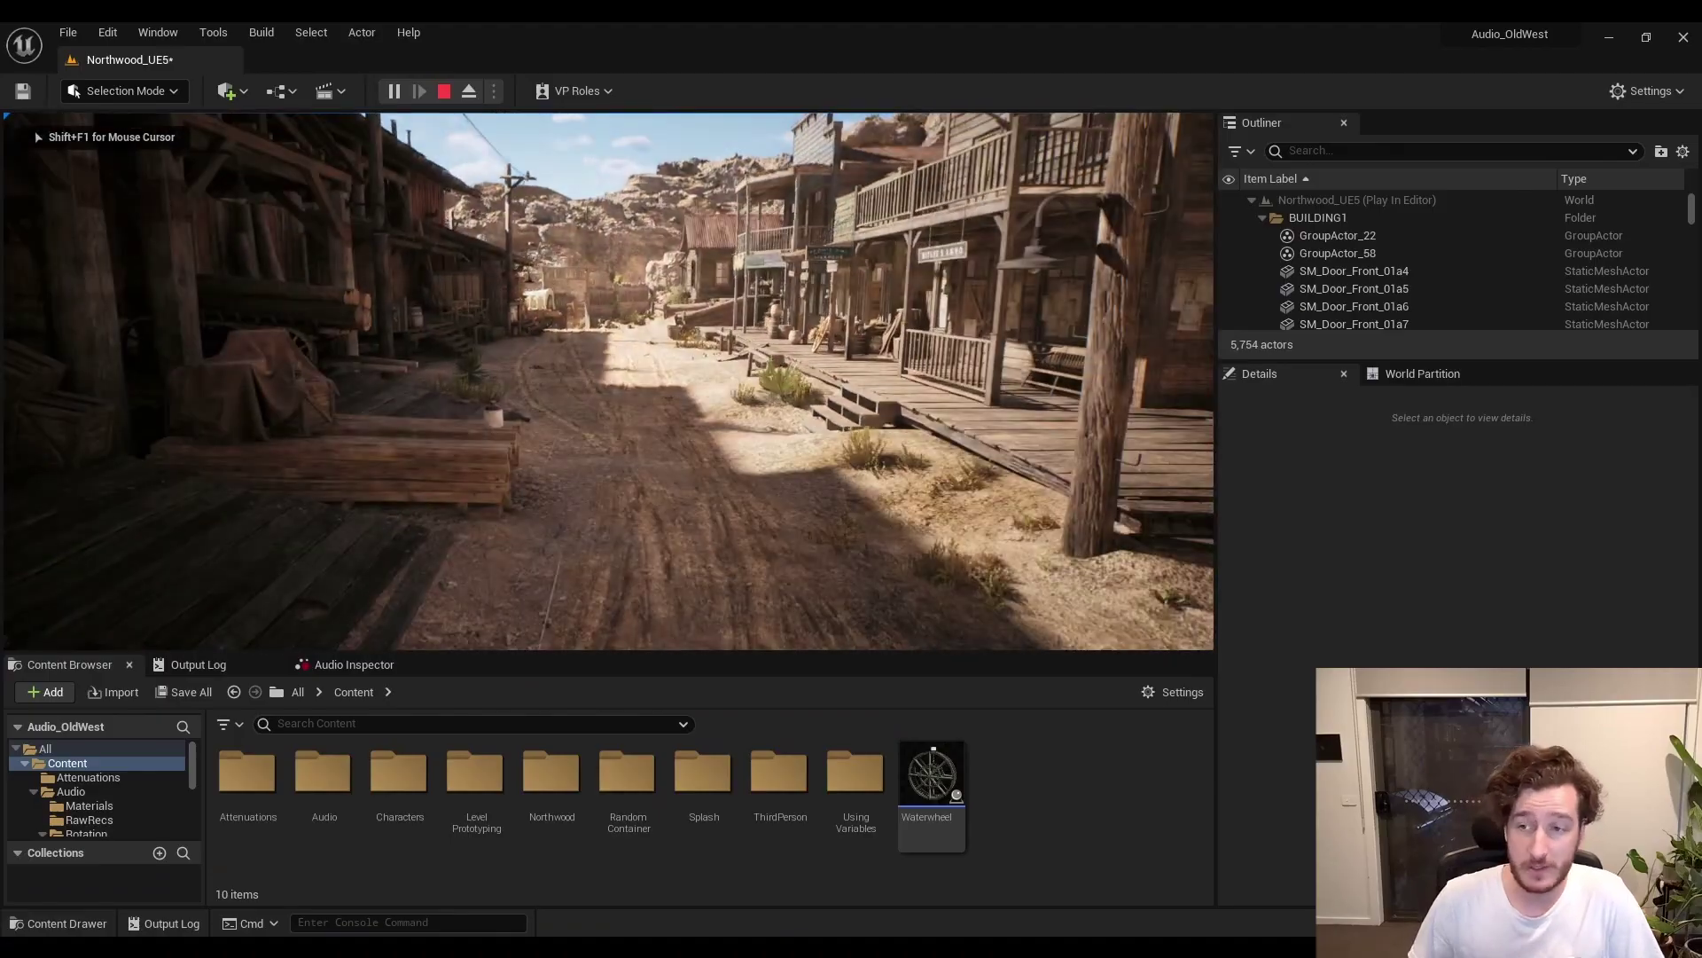
End the running play session and open the dialog for adding a feature or content pack to the project.
key(w)
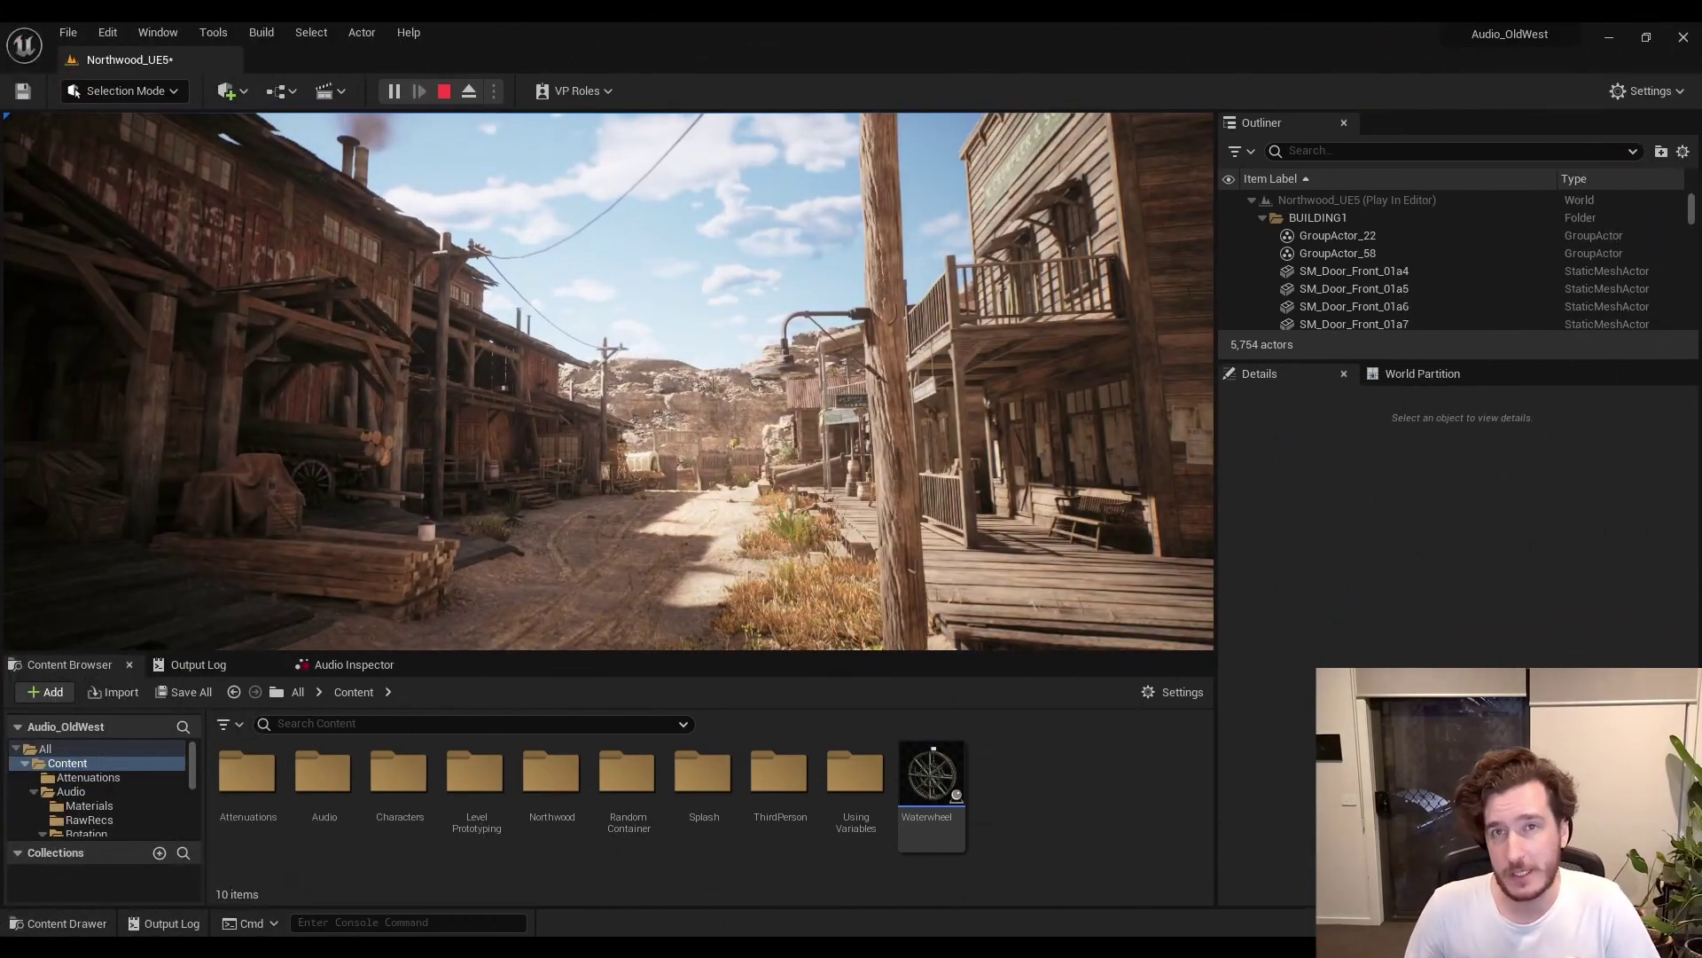
key(Escape)
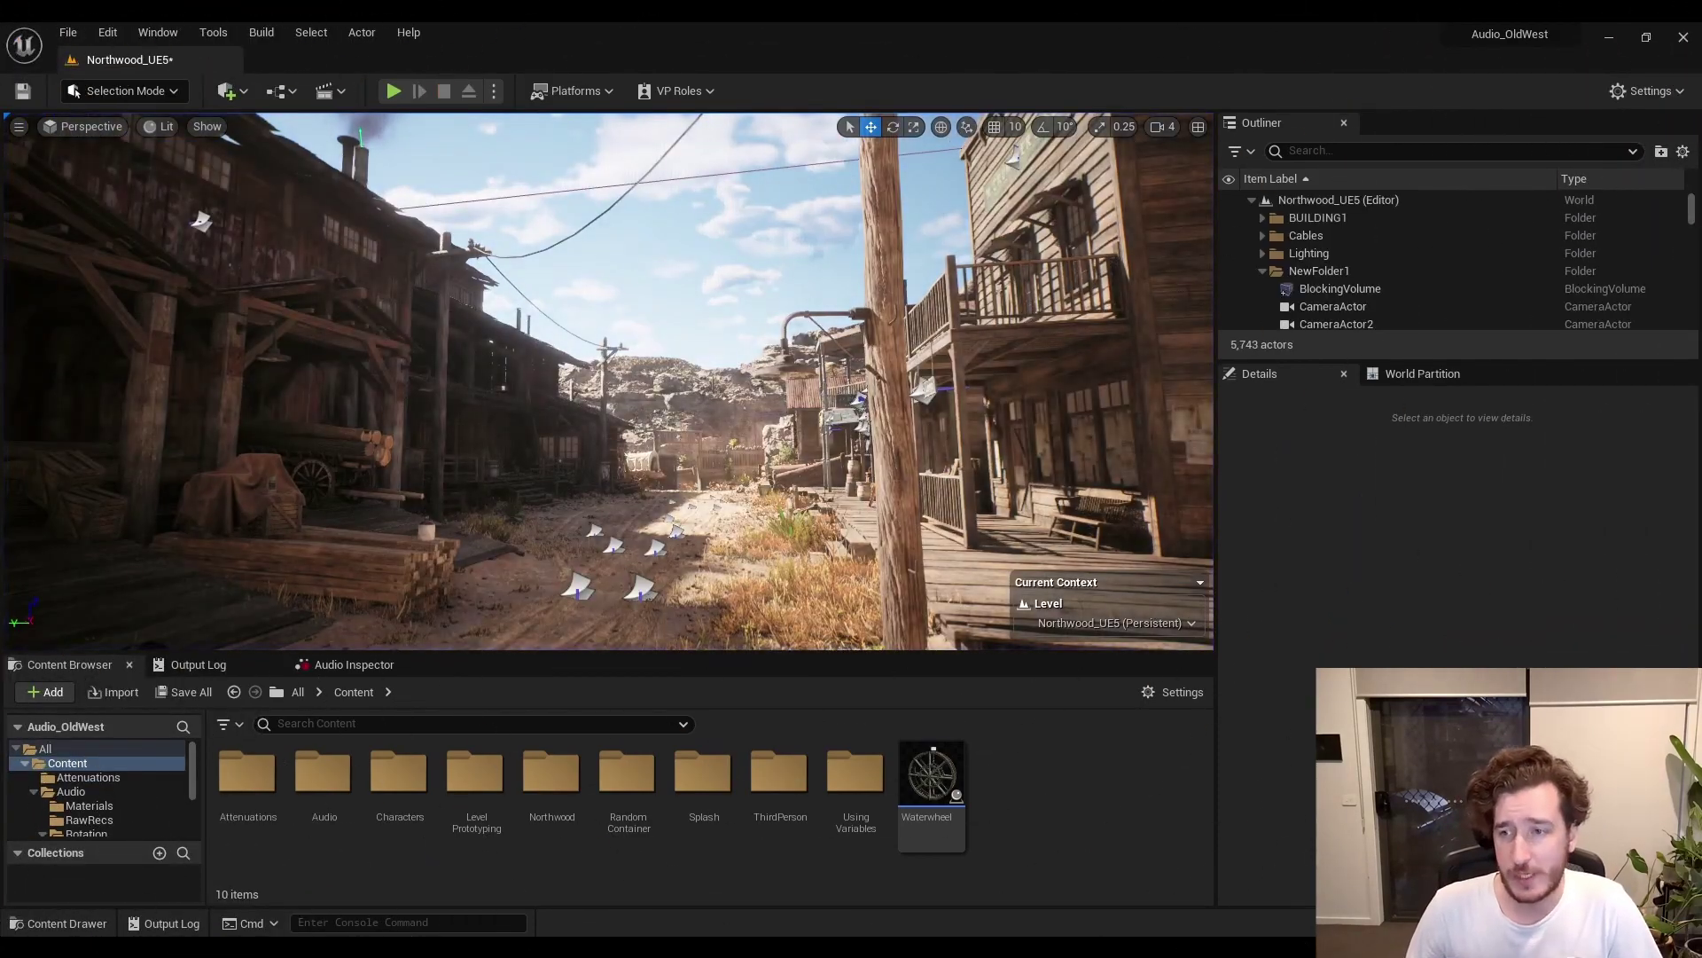
click(45, 692)
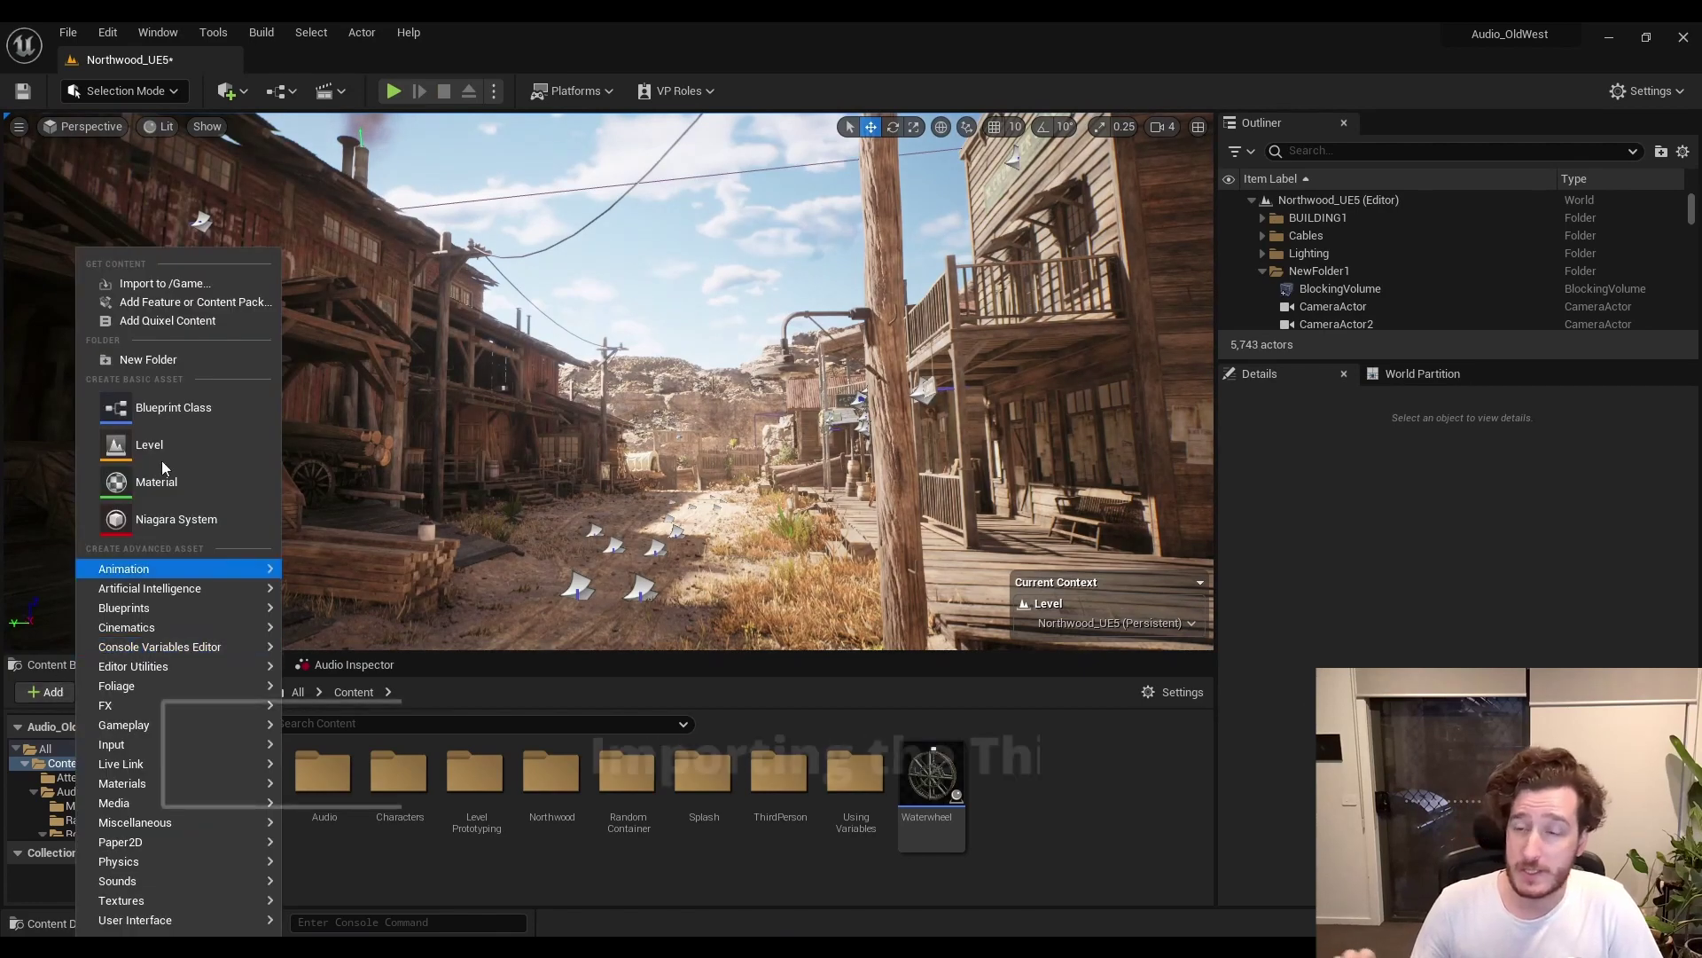
click(253, 304)
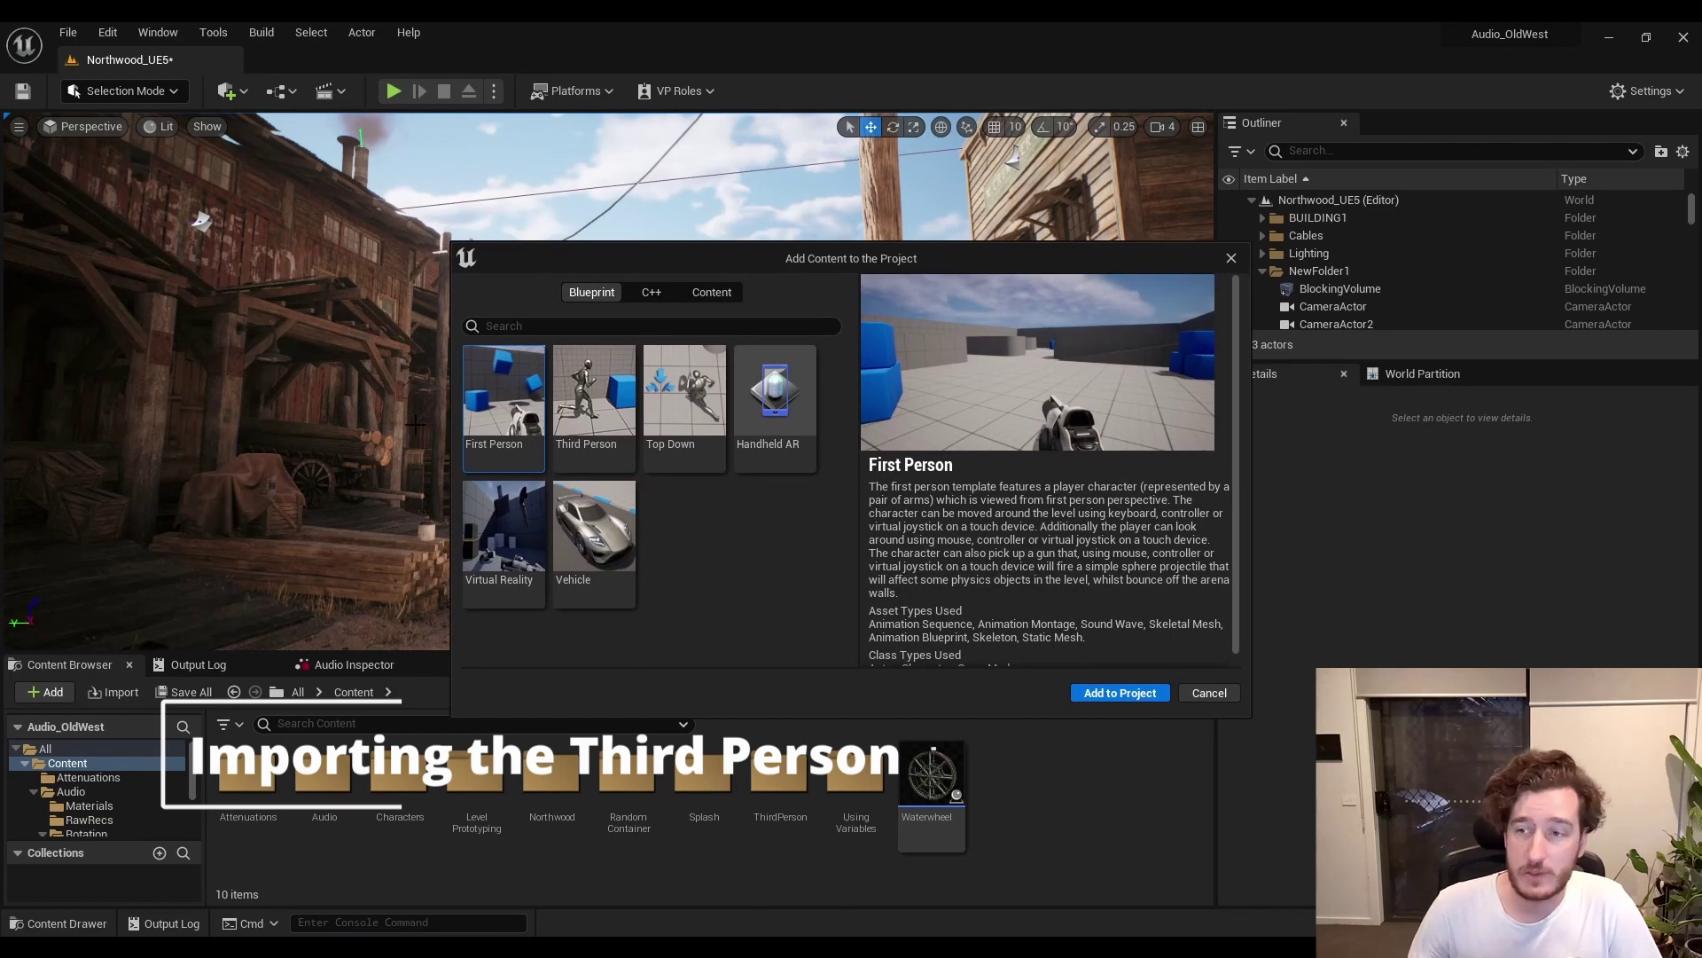
Look through the Blueprint templates and add the Third Person pack to the project.
click(567, 419)
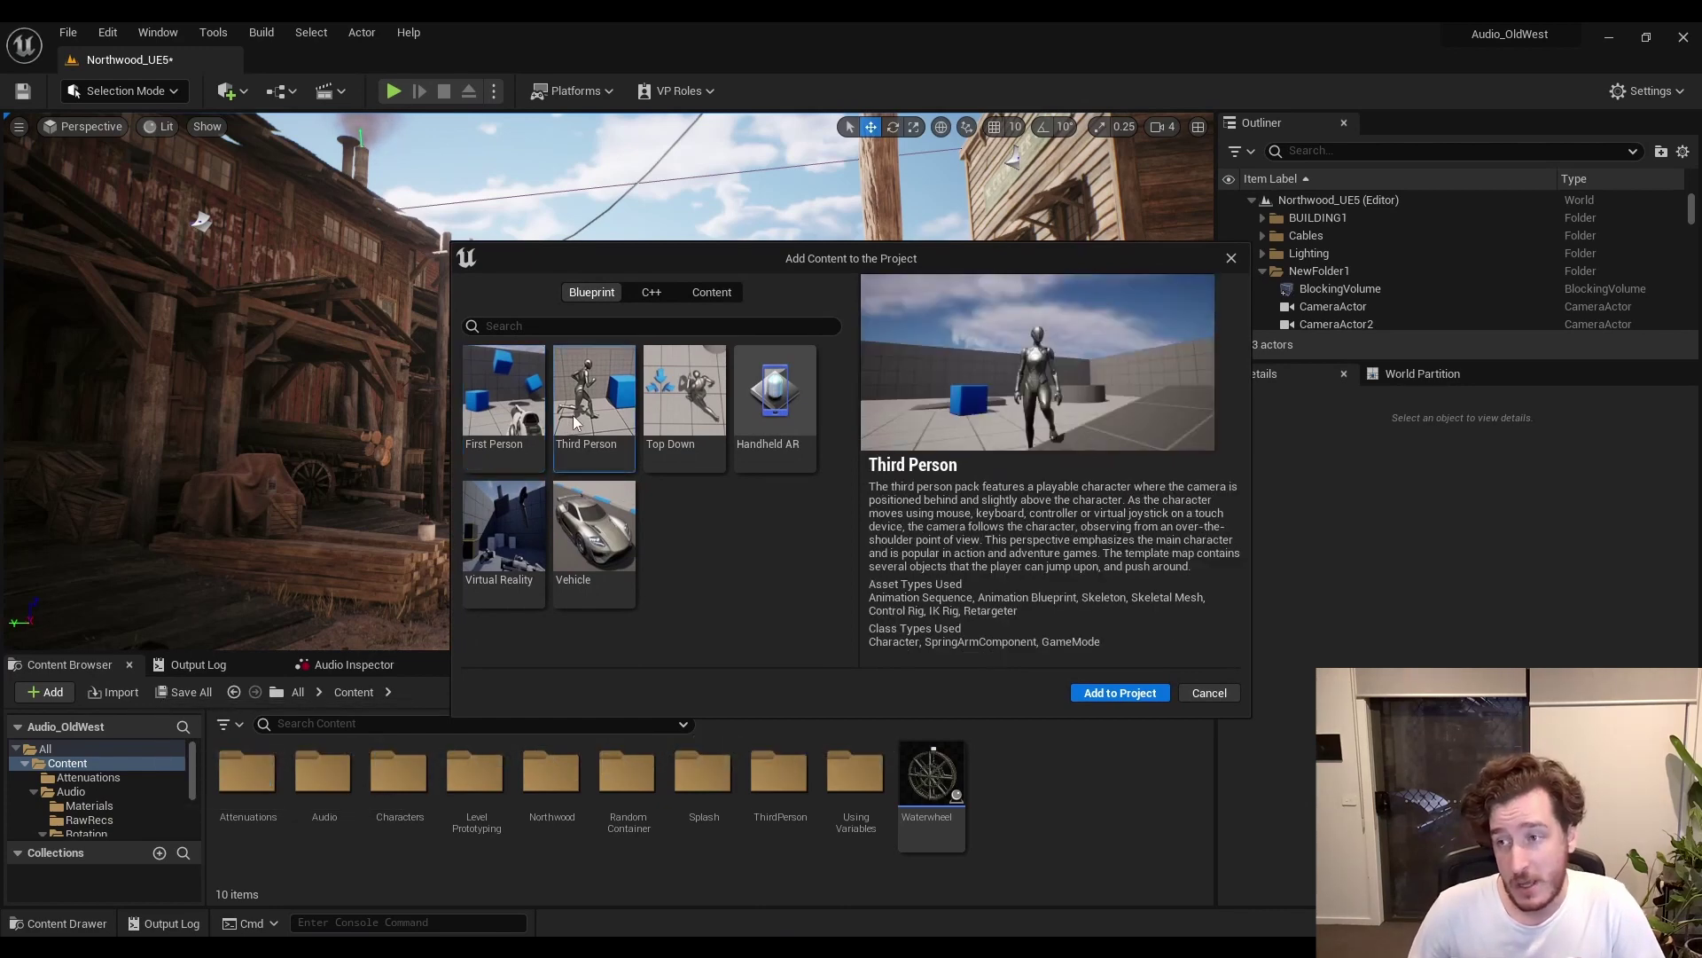
click(526, 432)
click(658, 407)
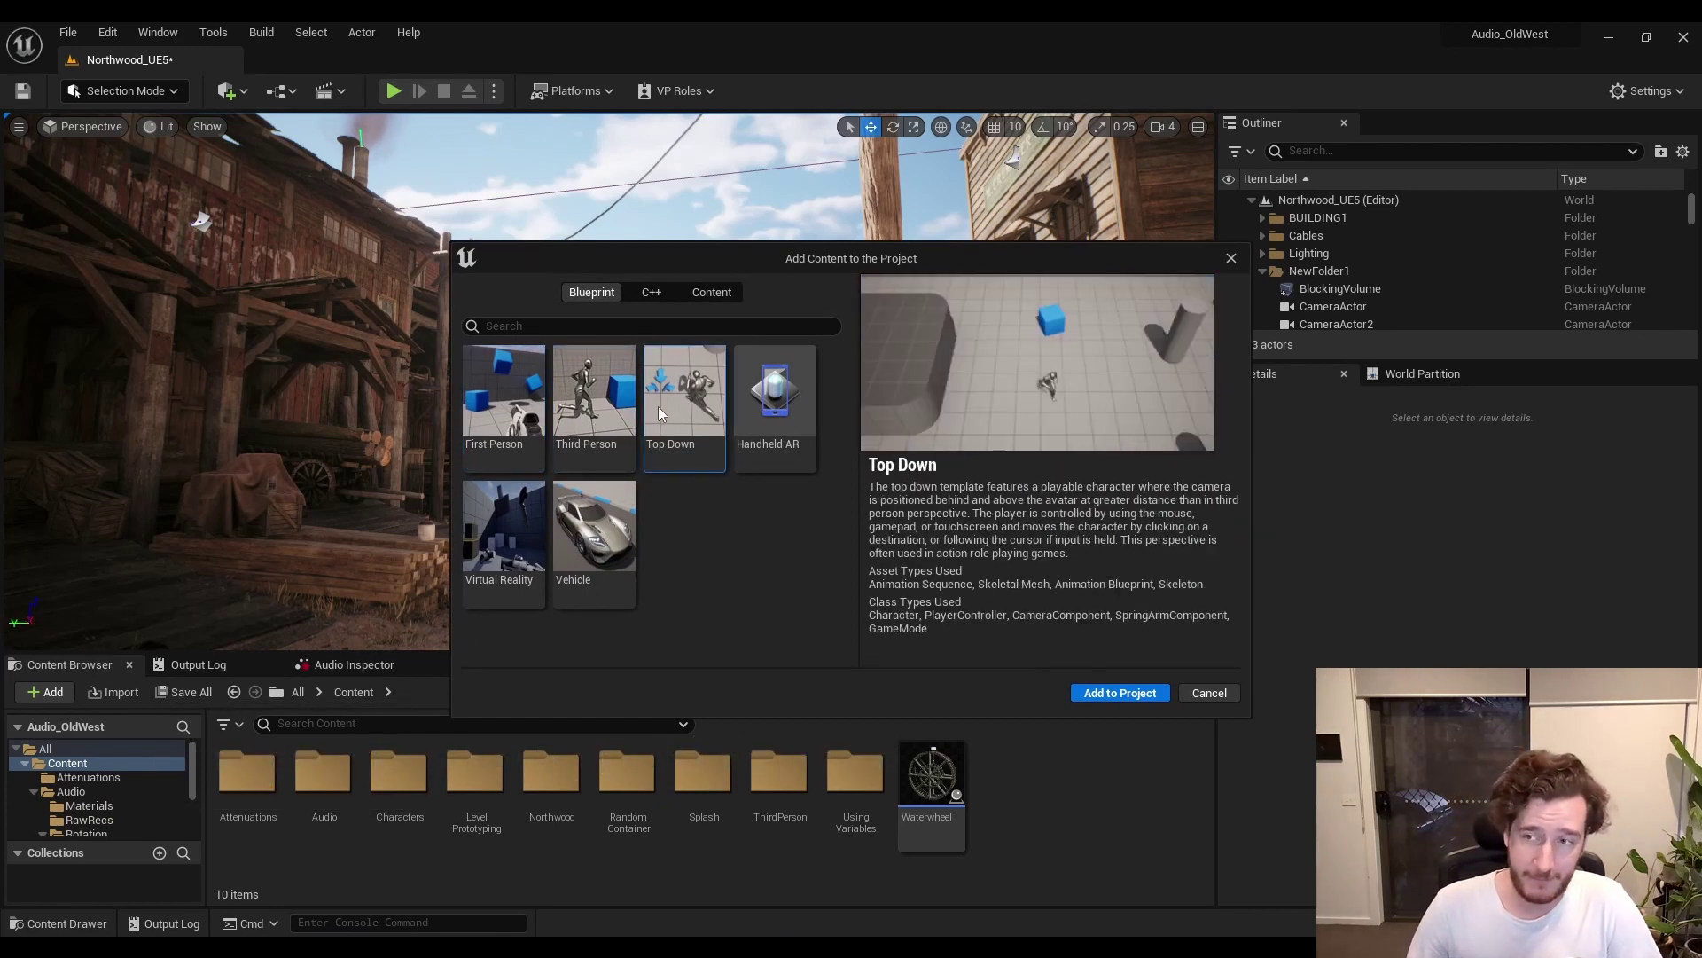
click(583, 578)
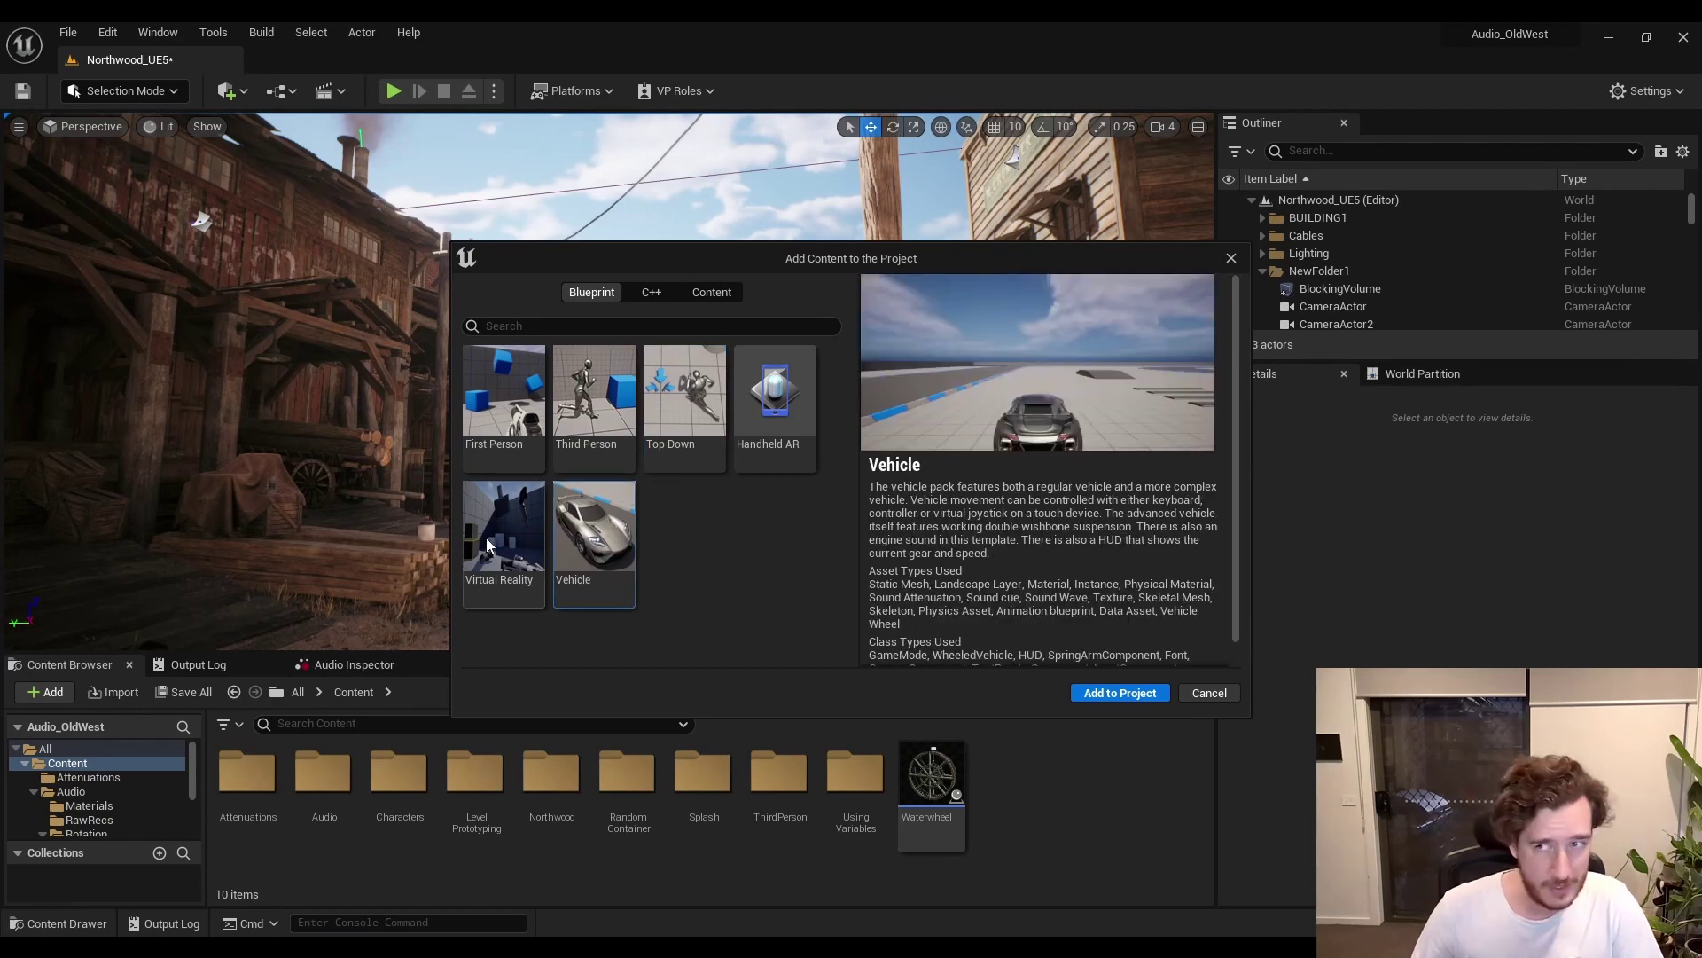
click(486, 544)
click(700, 394)
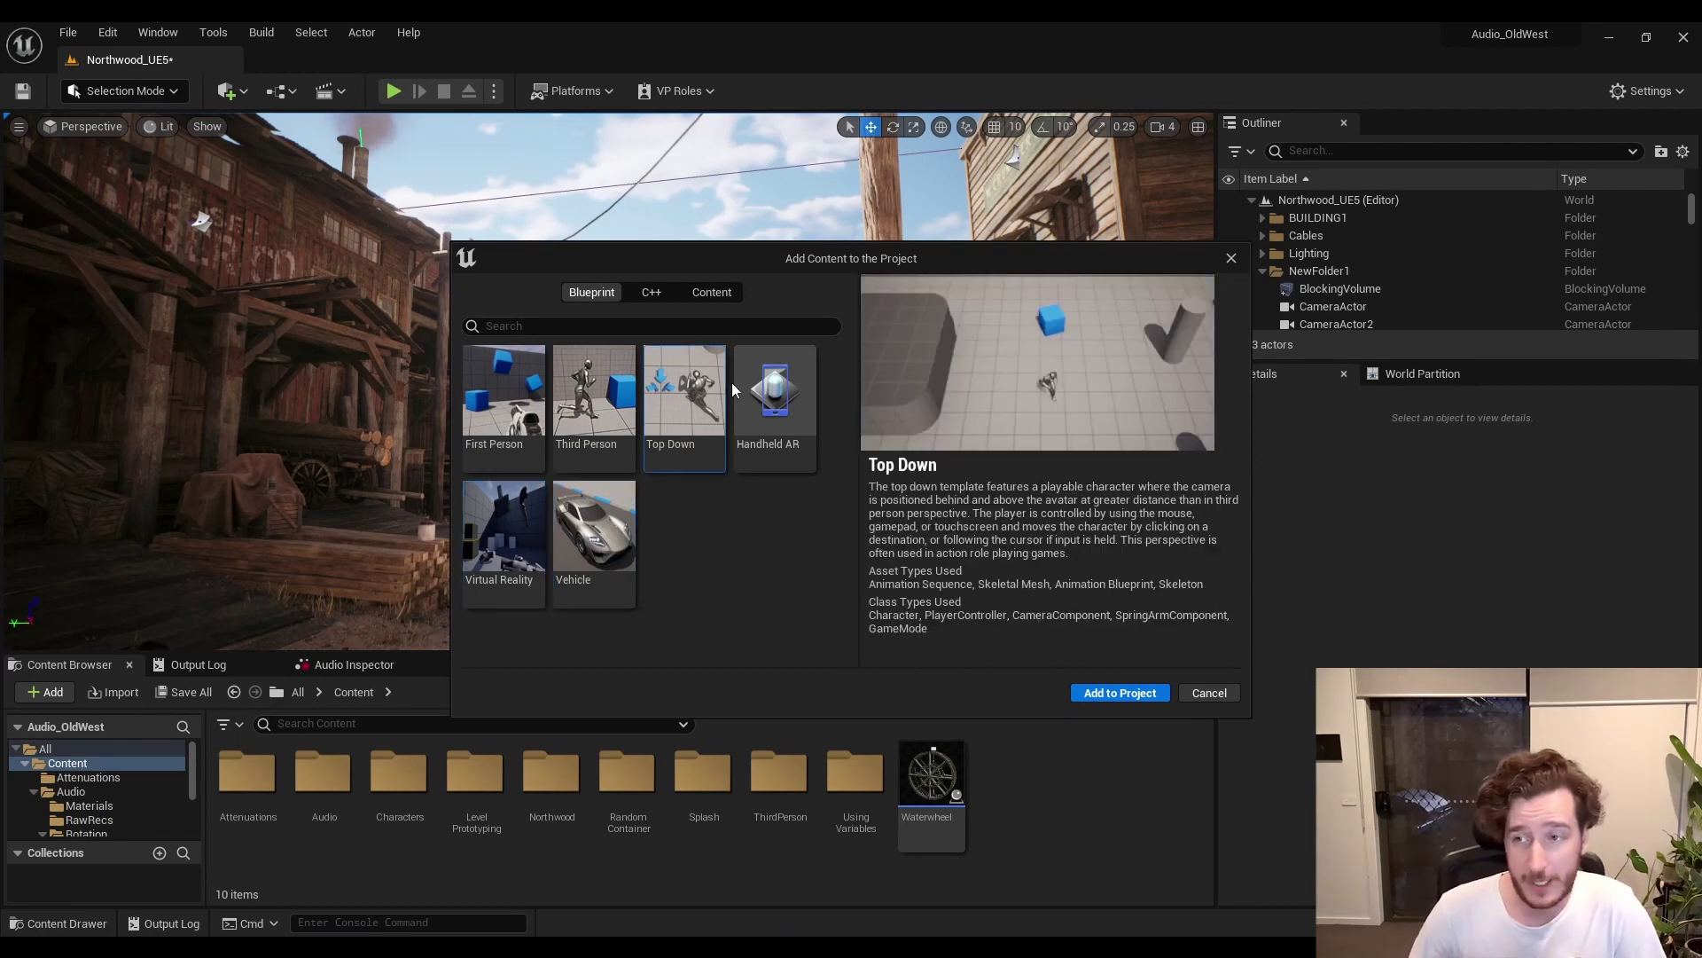
click(580, 427)
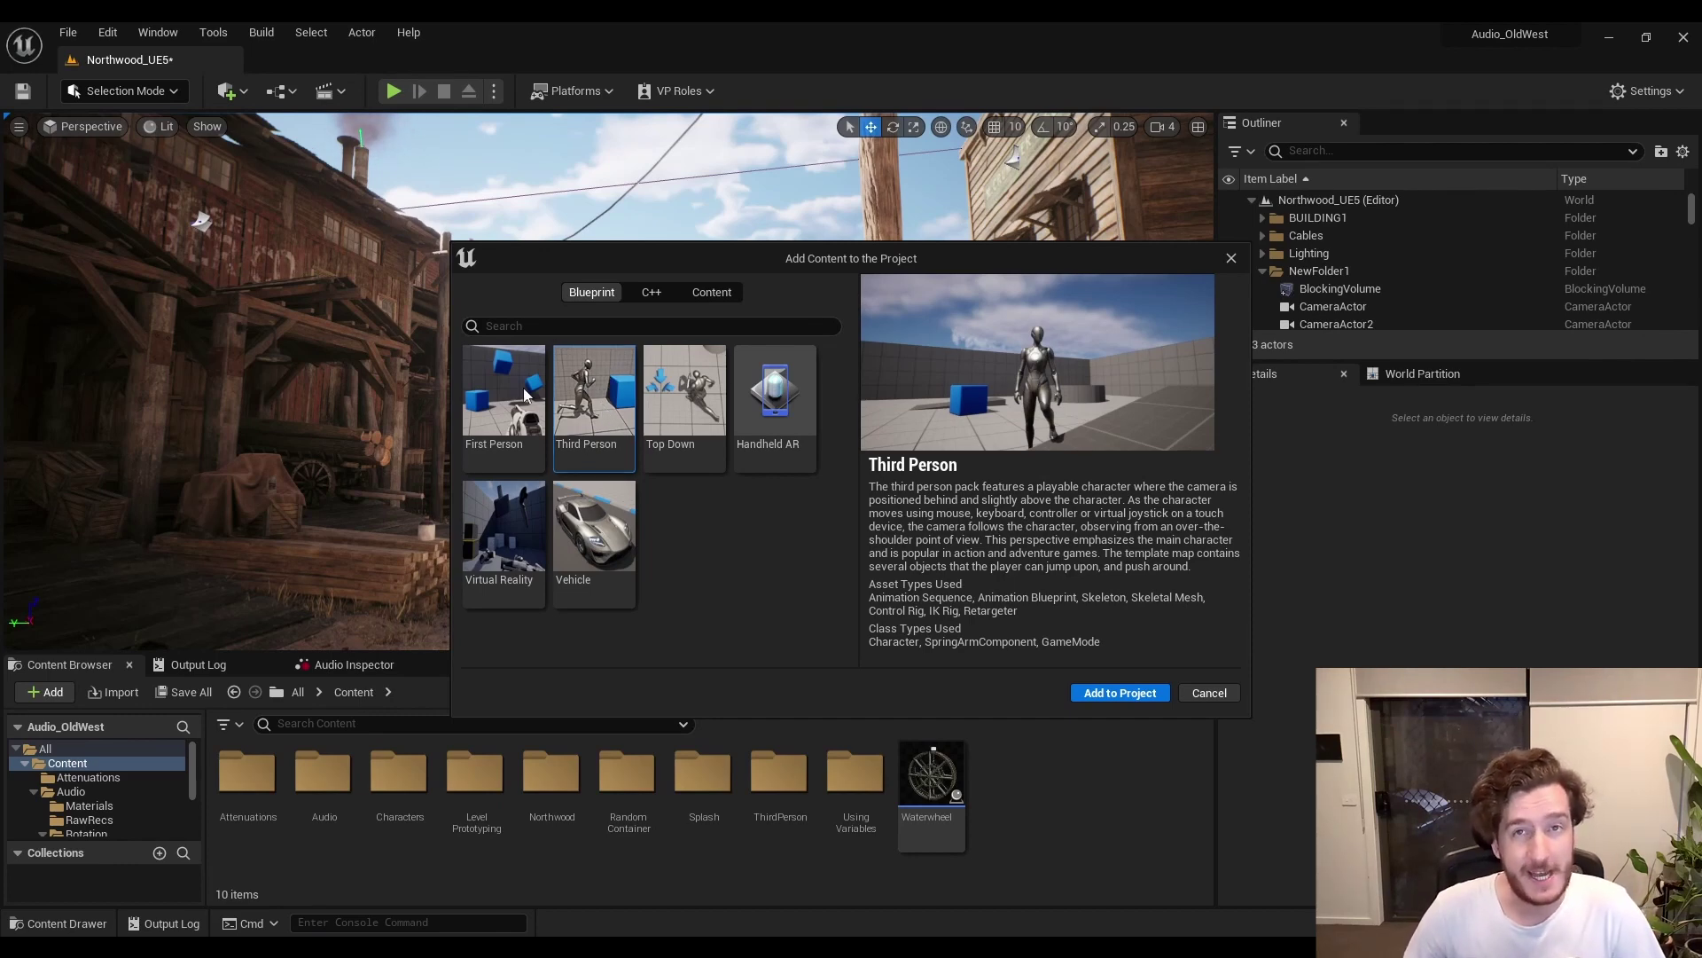
click(1110, 699)
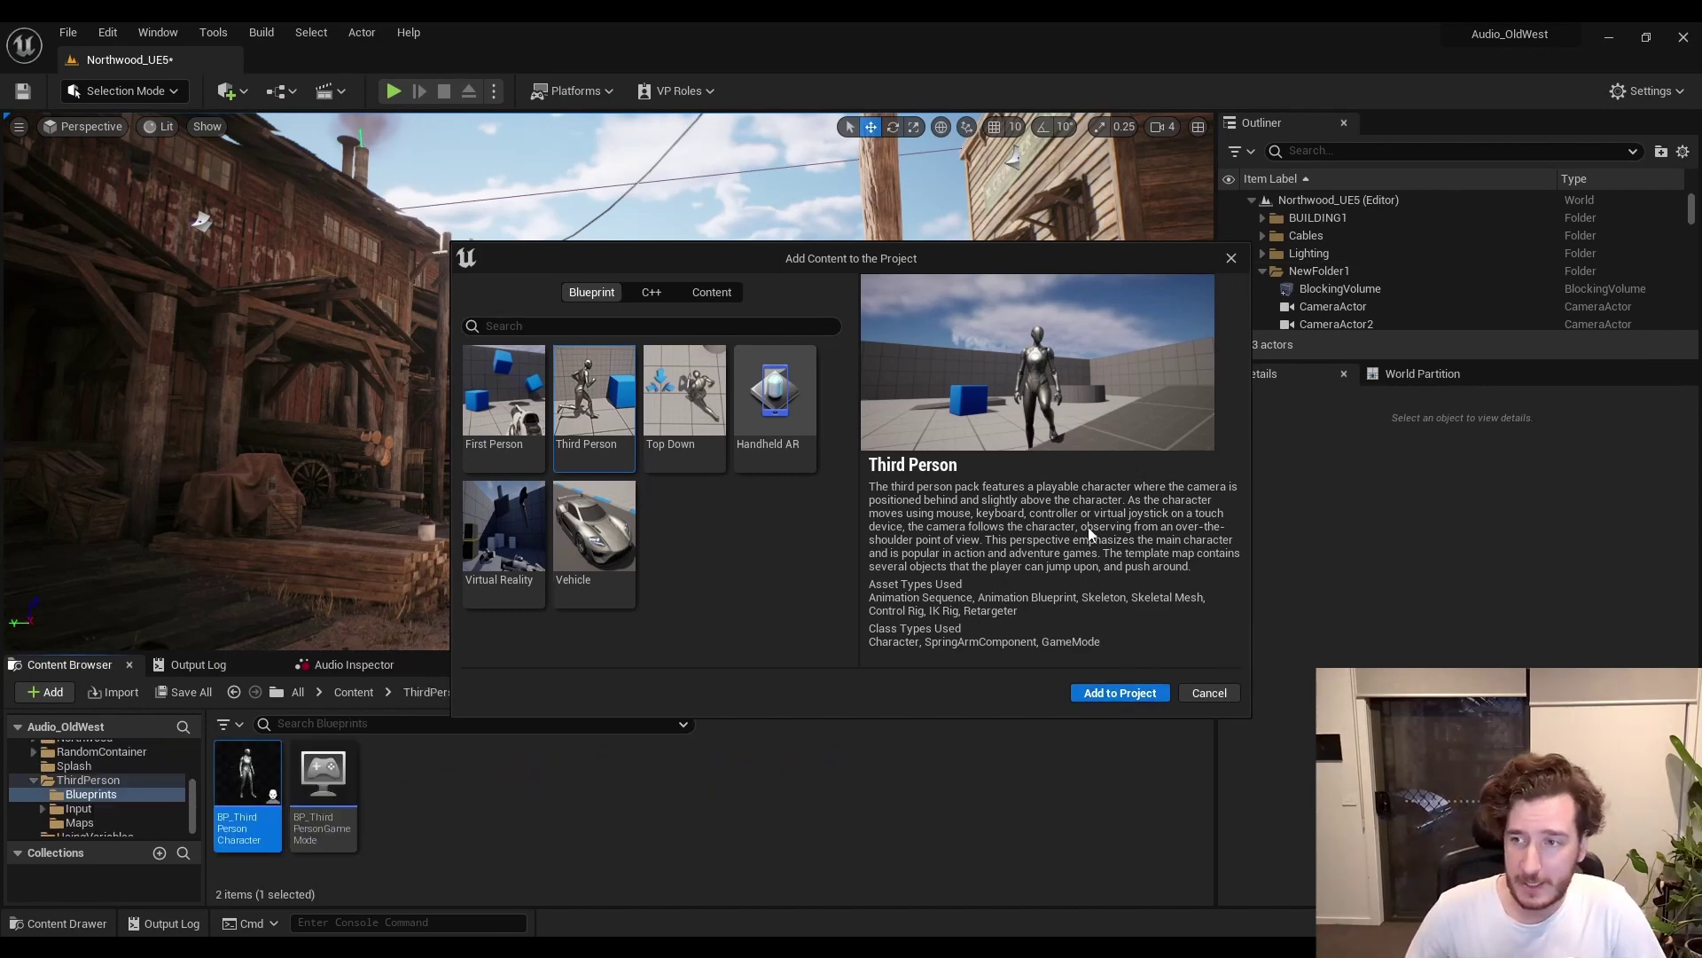
click(1231, 258)
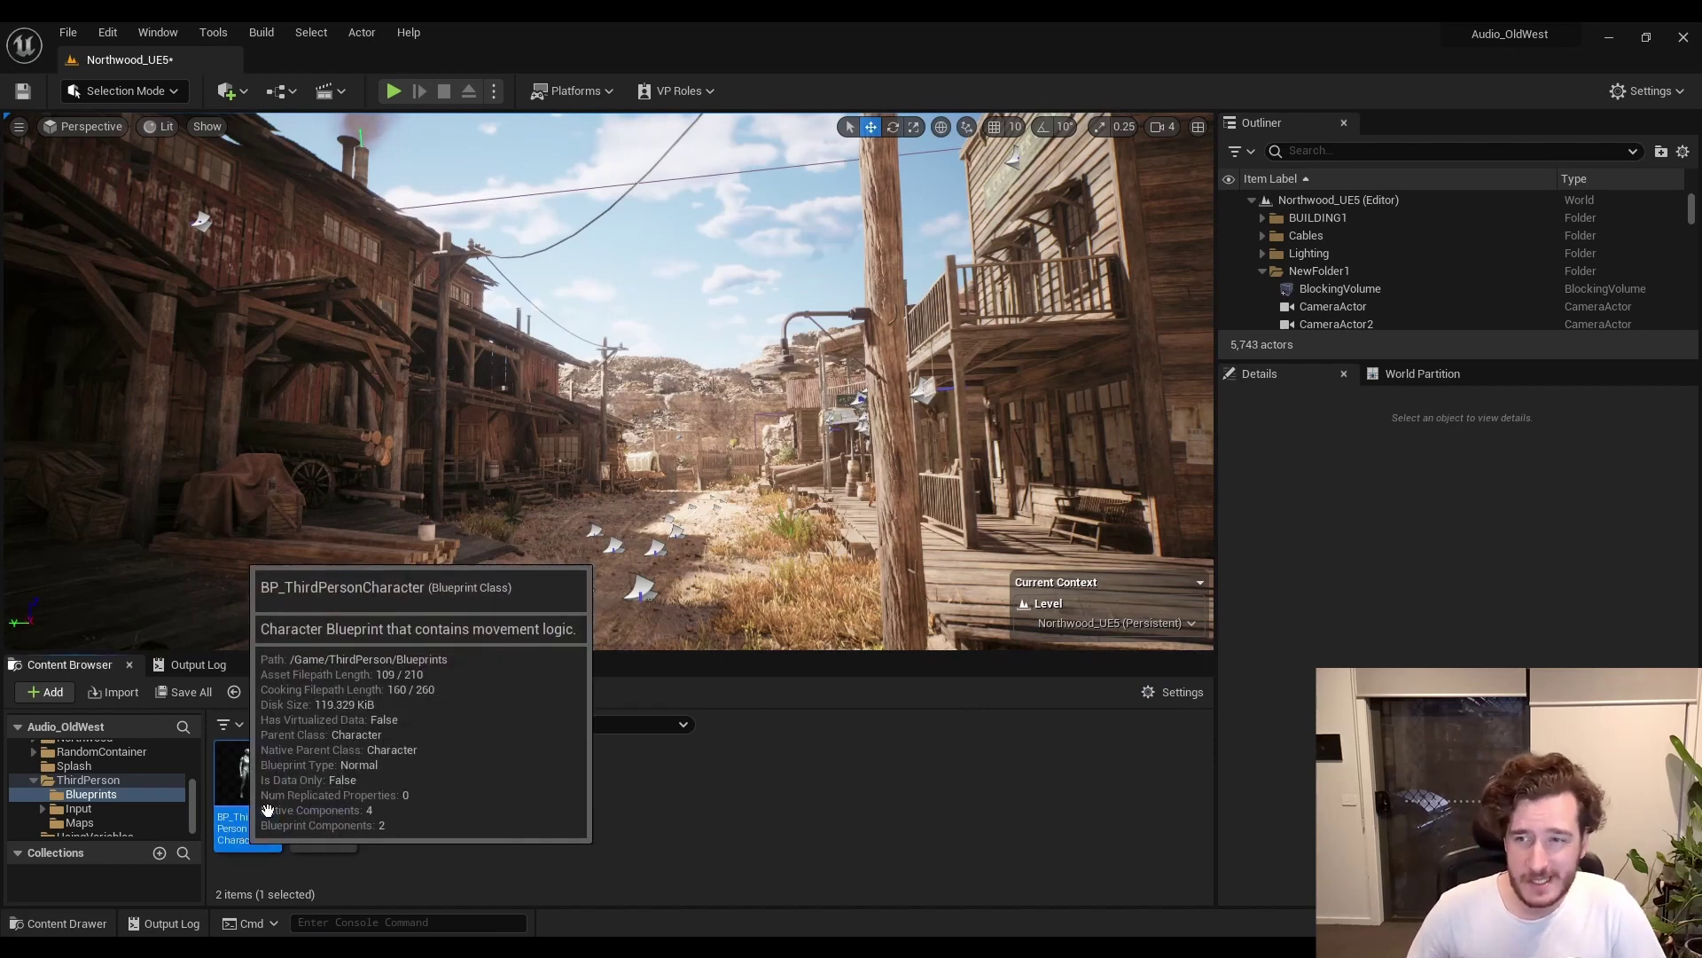
Place the BP_ThirdPersonCharacter blueprint on the dirt street in the level.
drag(570, 502, 585, 545)
right_drag(586, 532, 754, 452)
key(w)
key(s)
key(a)
key(w)
key(s)
key(a)
key(s)
right_drag(1144, 359, 1145, 359)
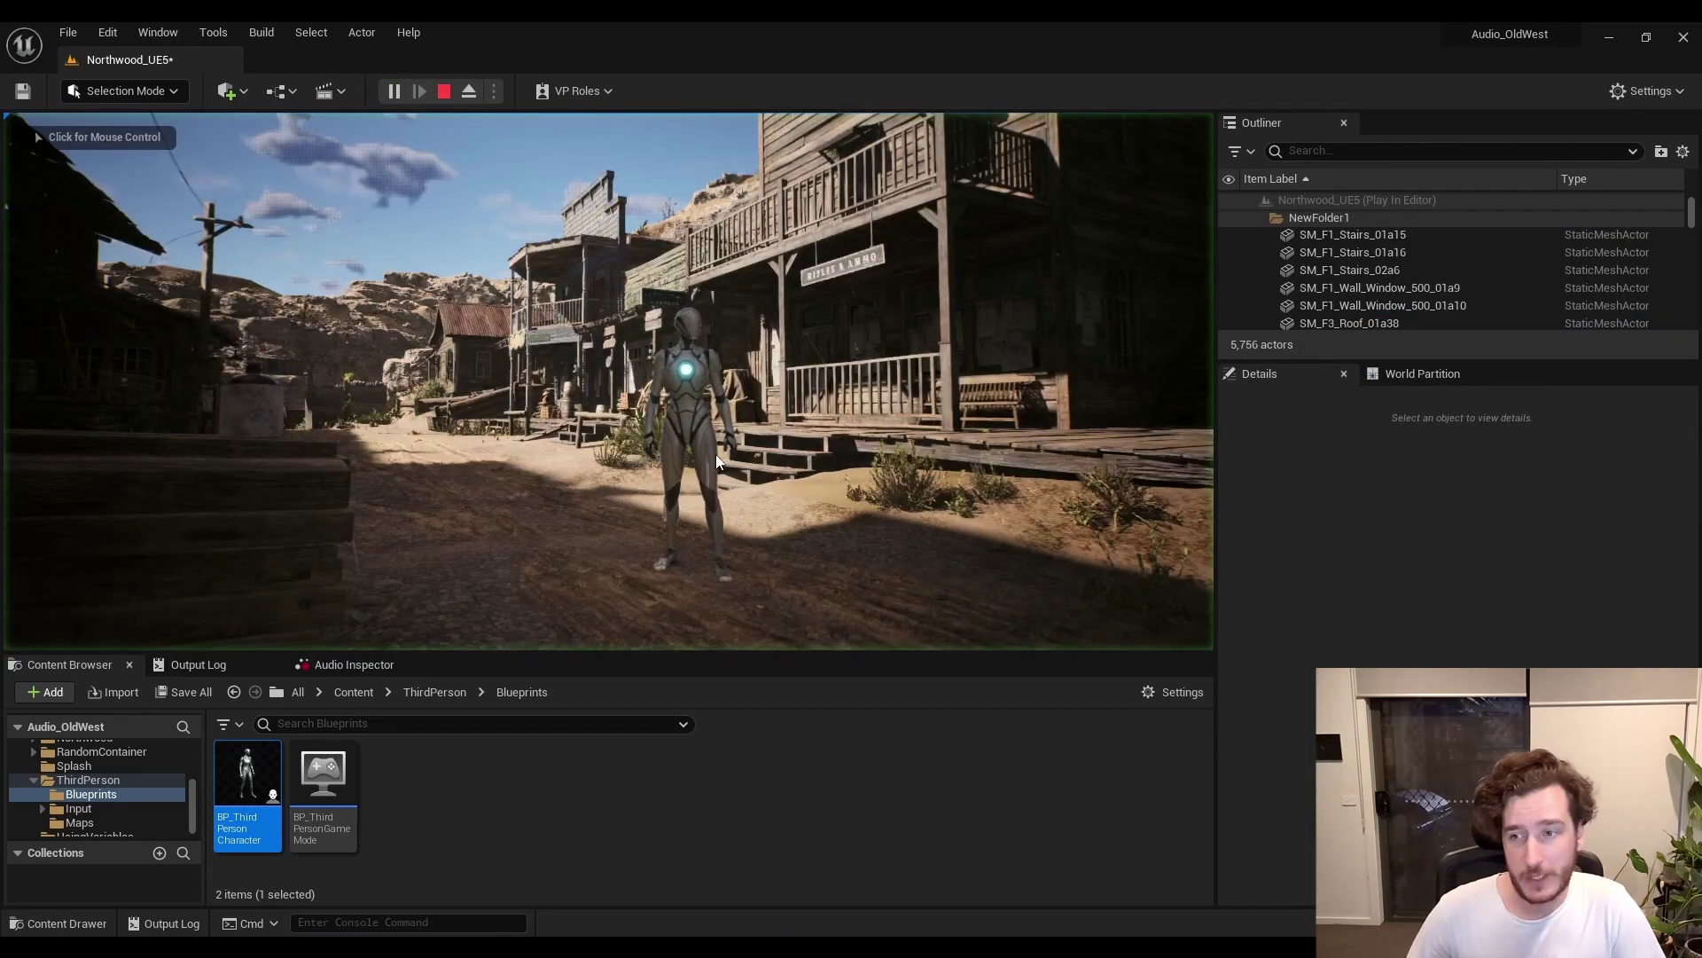
Move around the placed third-person character in the play session to check whether it is controlled, and end the session.
click(716, 454)
key(w)
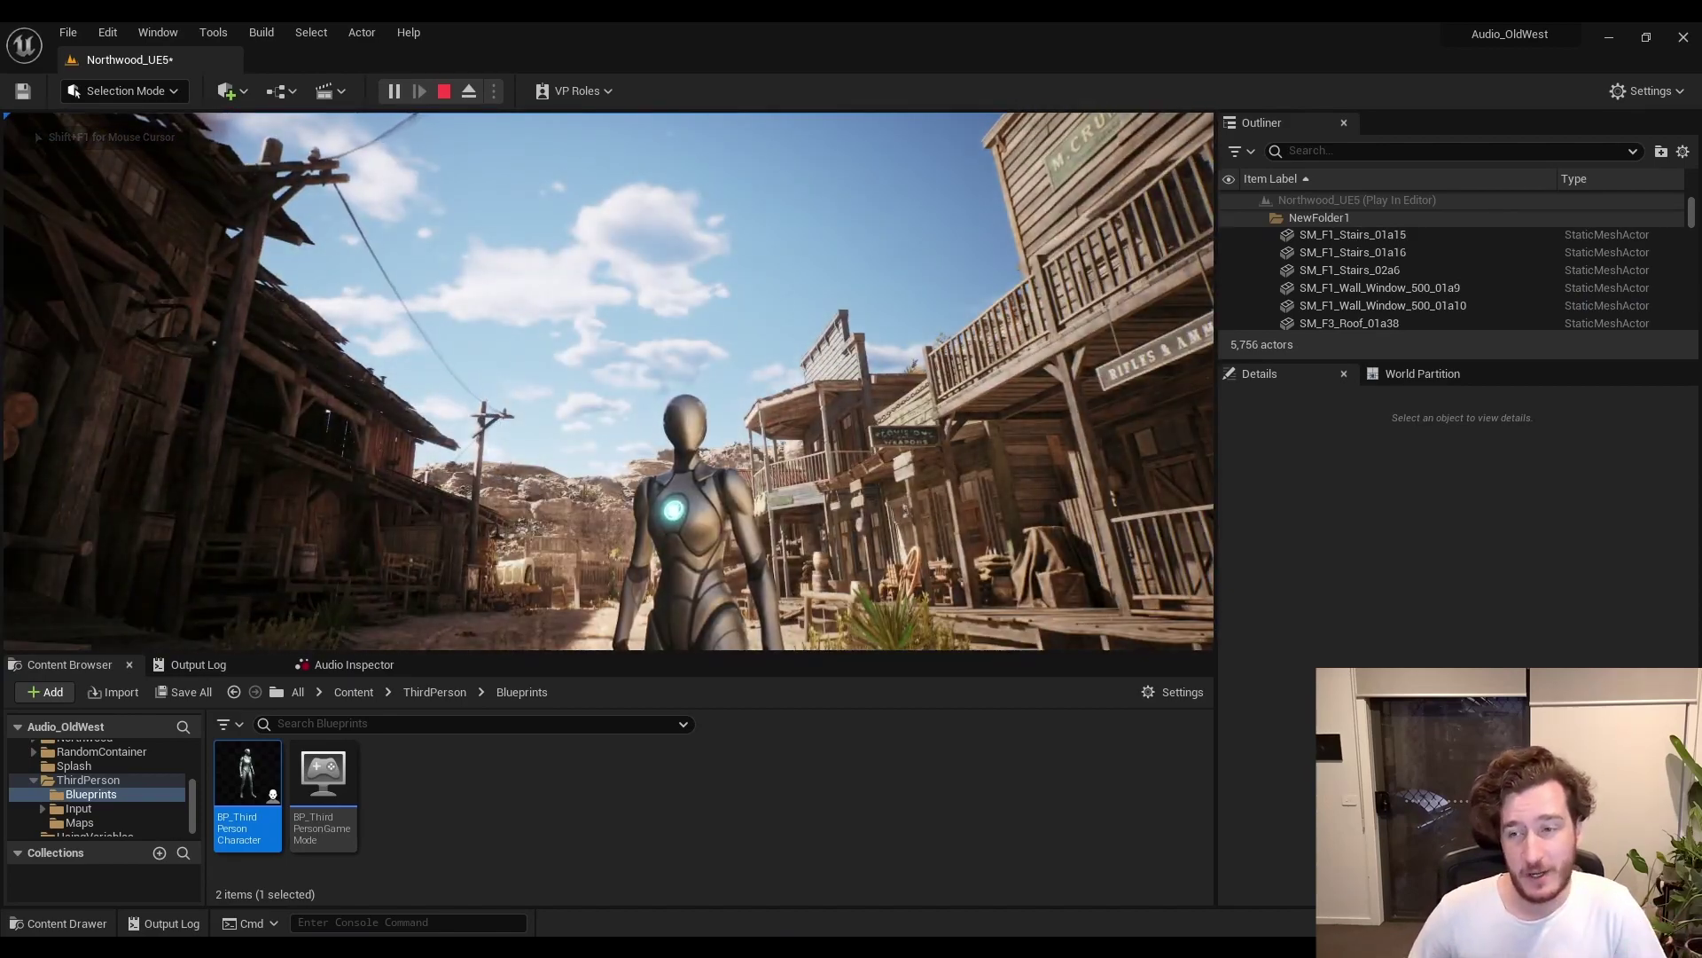
key(w)
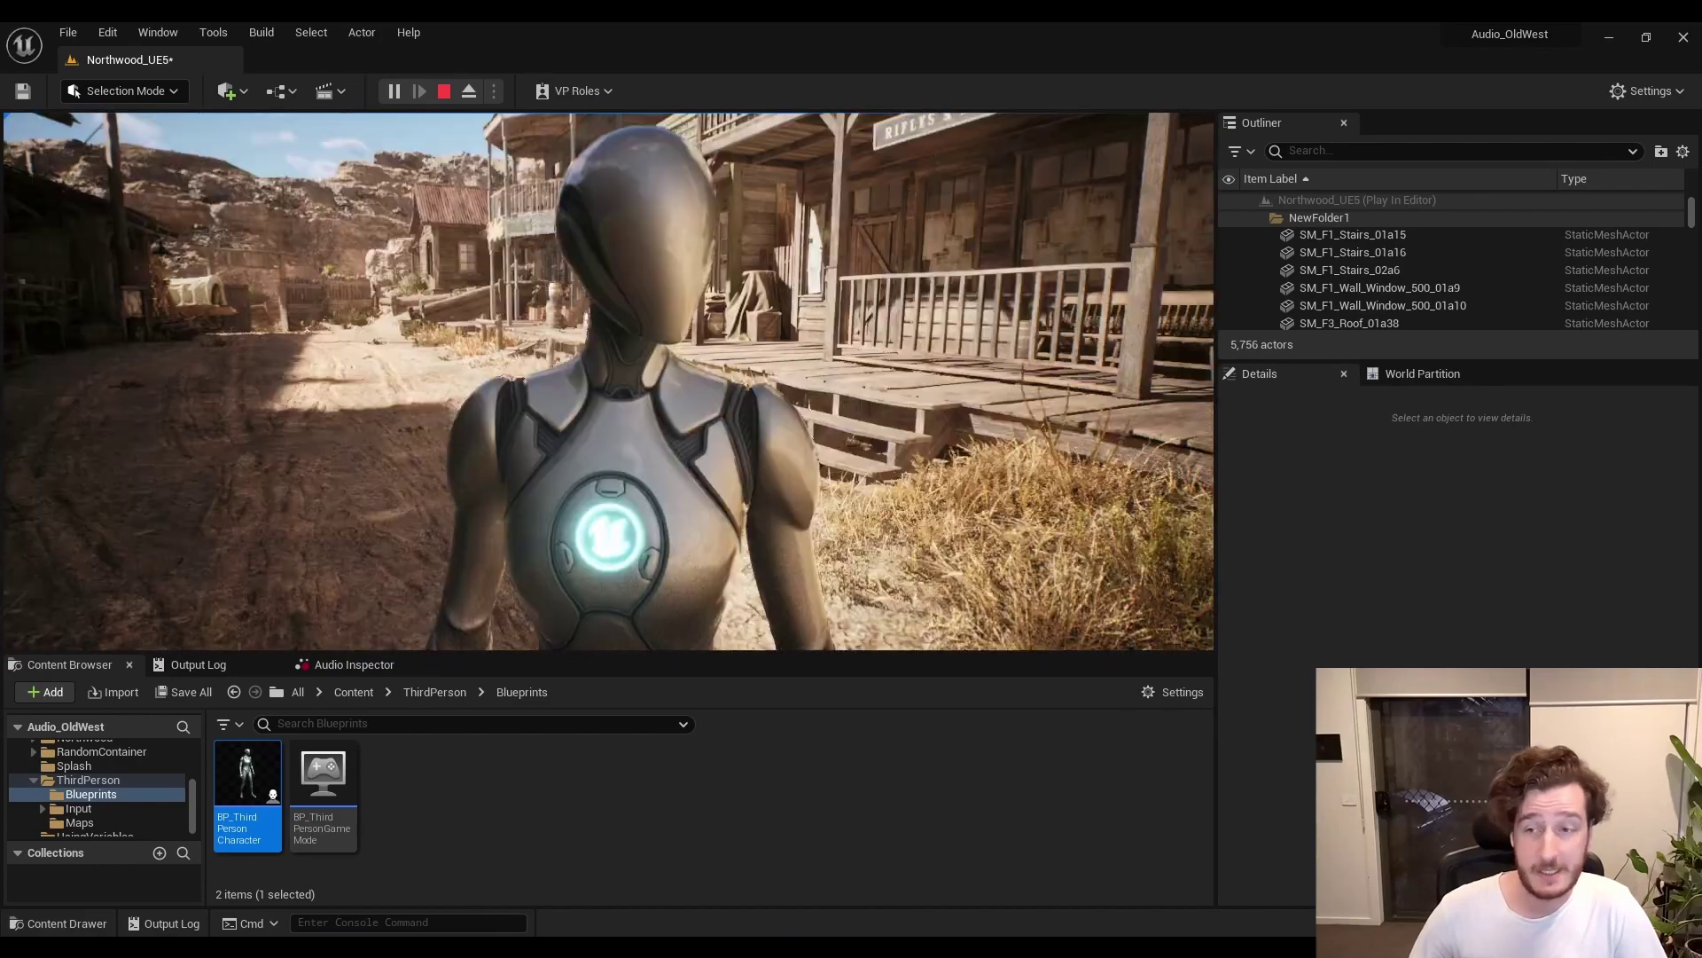
key(w)
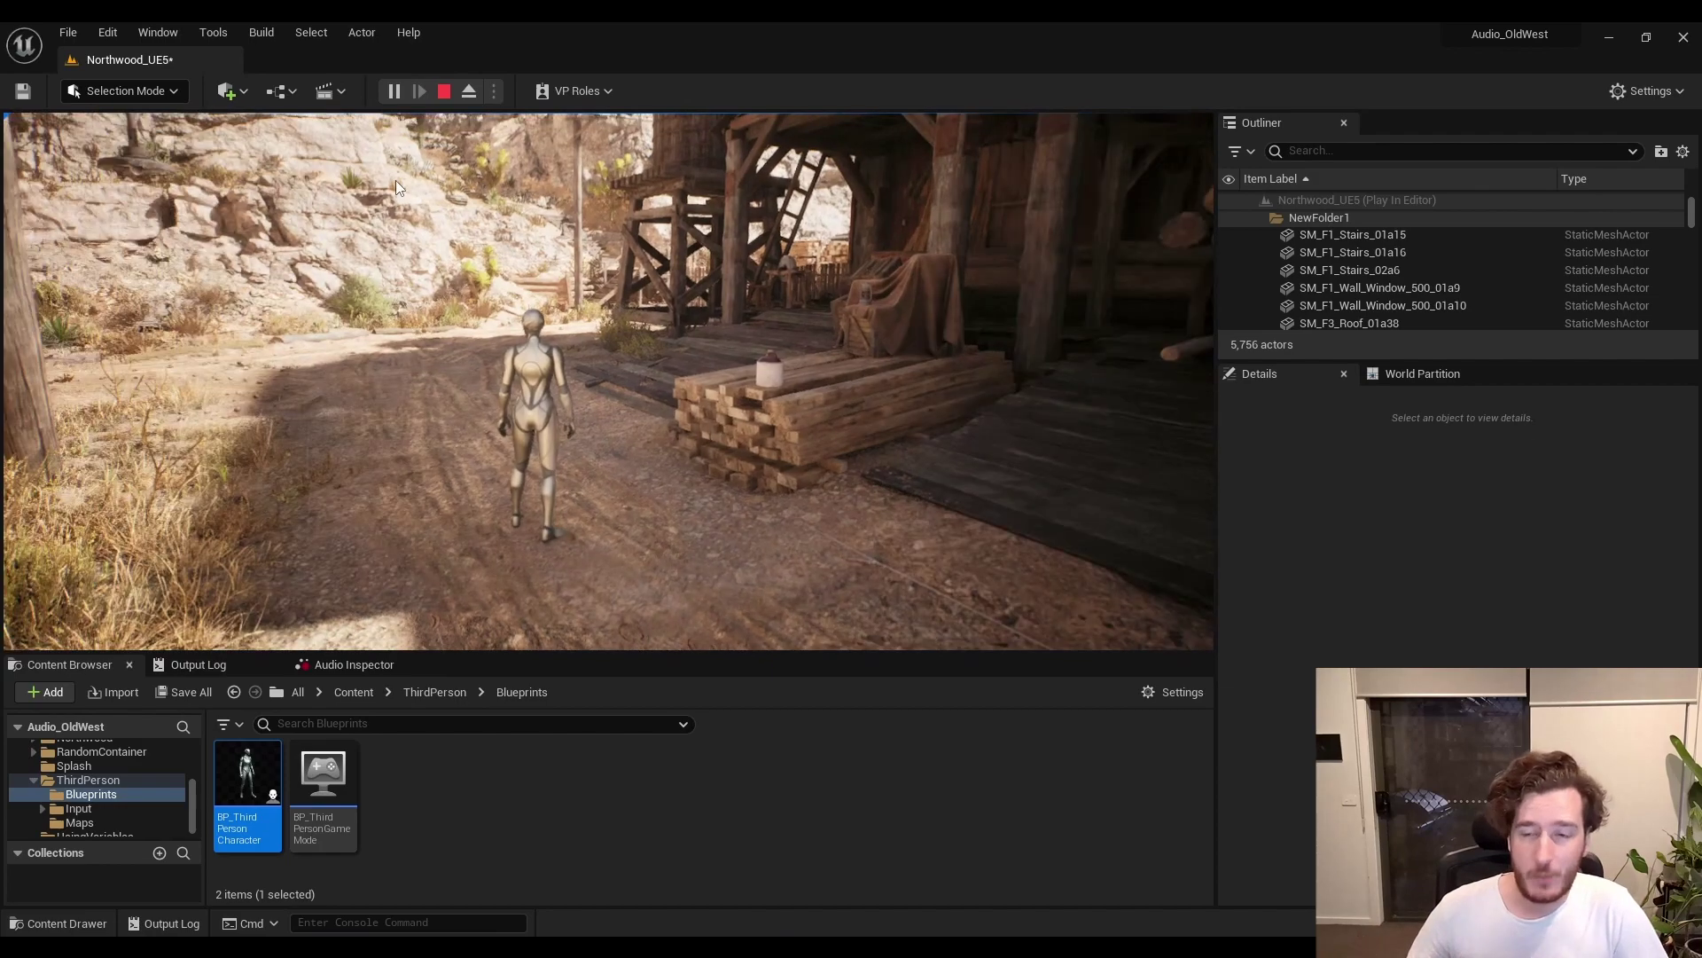
key(Escape)
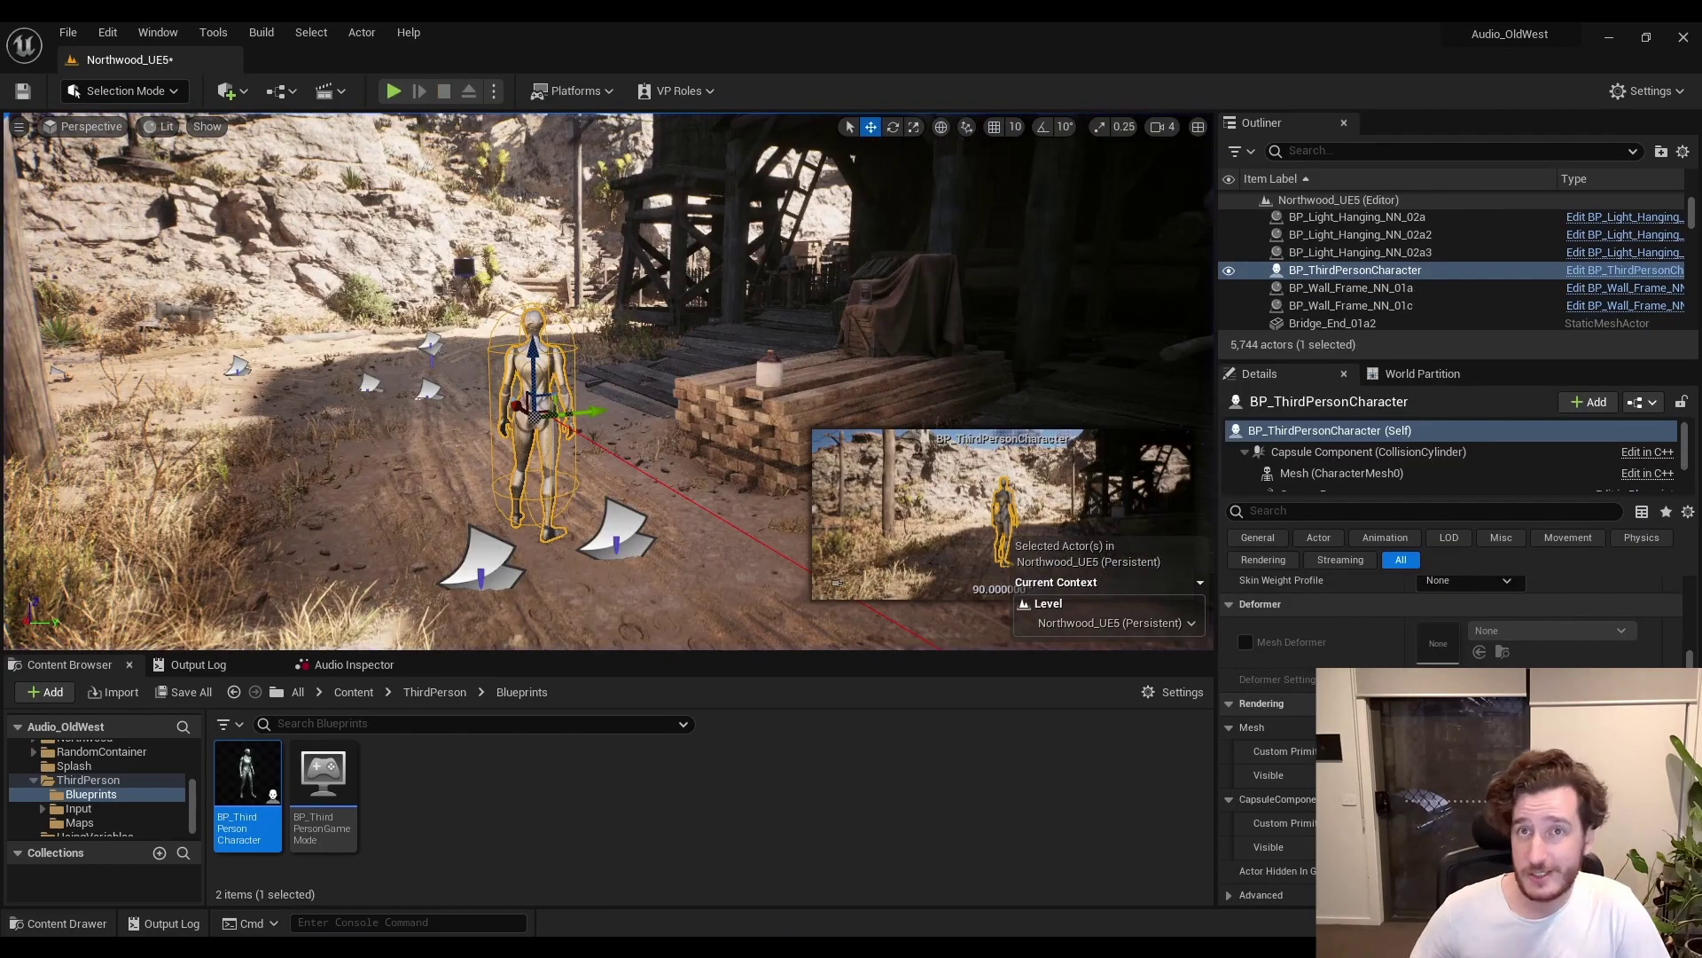
Set Auto Possess Player to Player 0 for the placed BP_ThirdPersonCharacter.
right_drag(728, 396, 728, 397)
key(d)
right_drag(1197, 254, 564, 367)
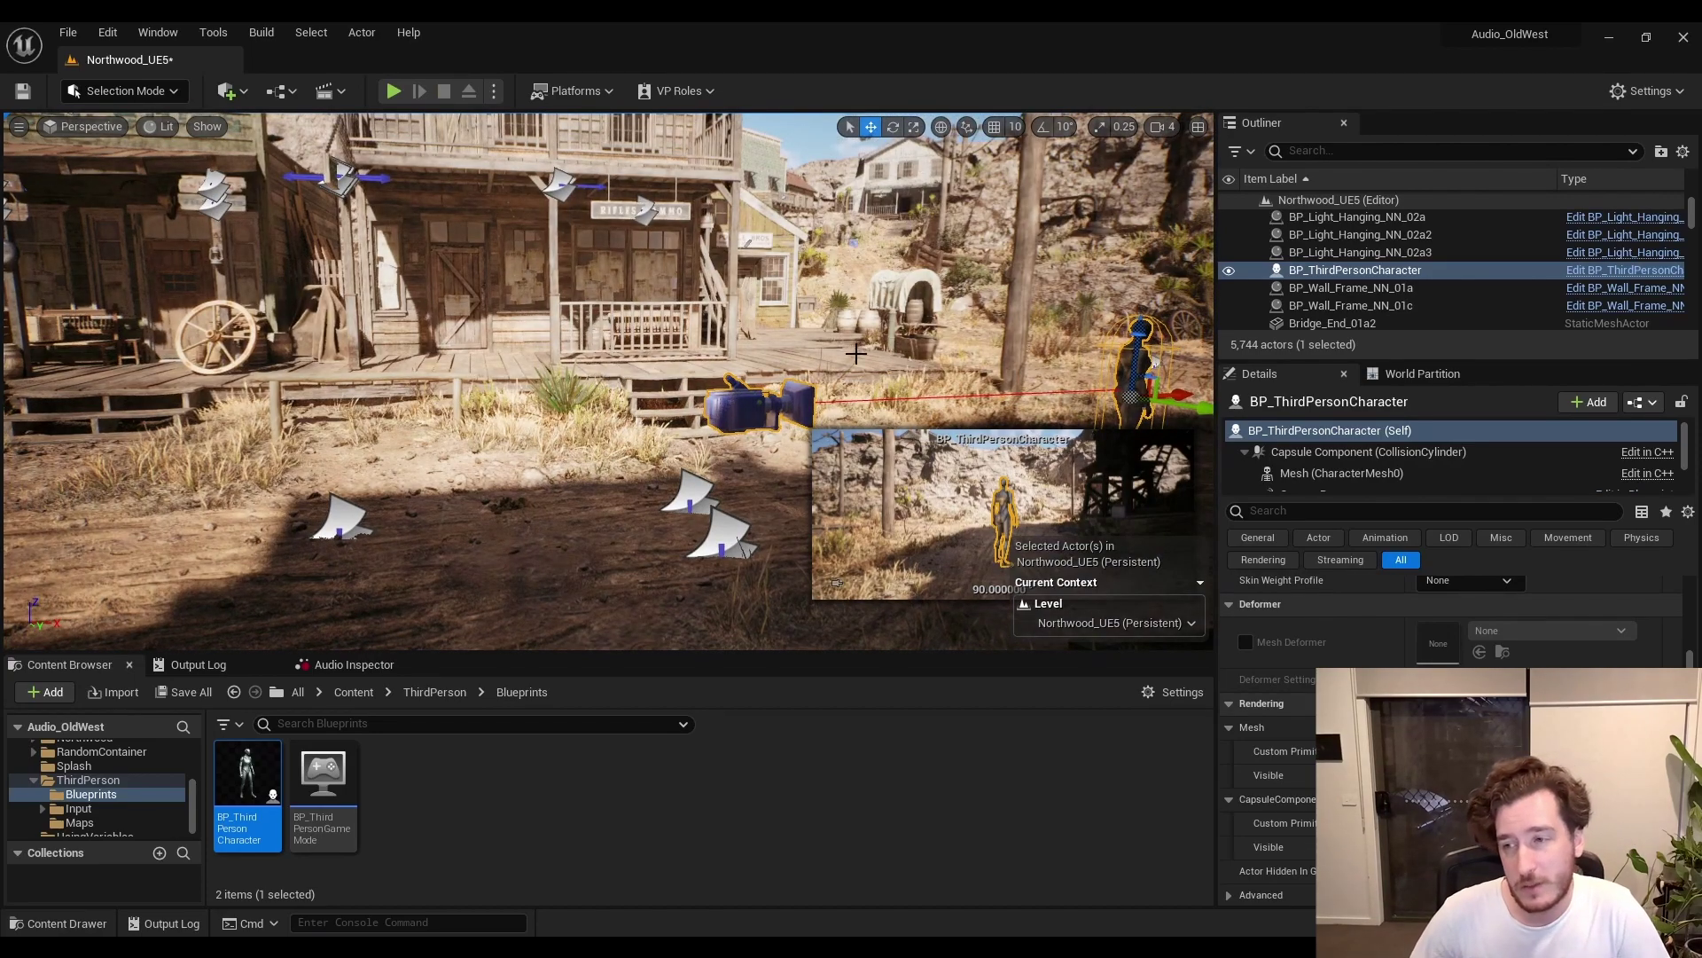
key(w)
right_drag(848, 361, 1099, 350)
key(w)
mouse_move(955, 265)
right_down()
mouse_move(798, 275)
mouse_move(955, 265)
right_up()
key(s)
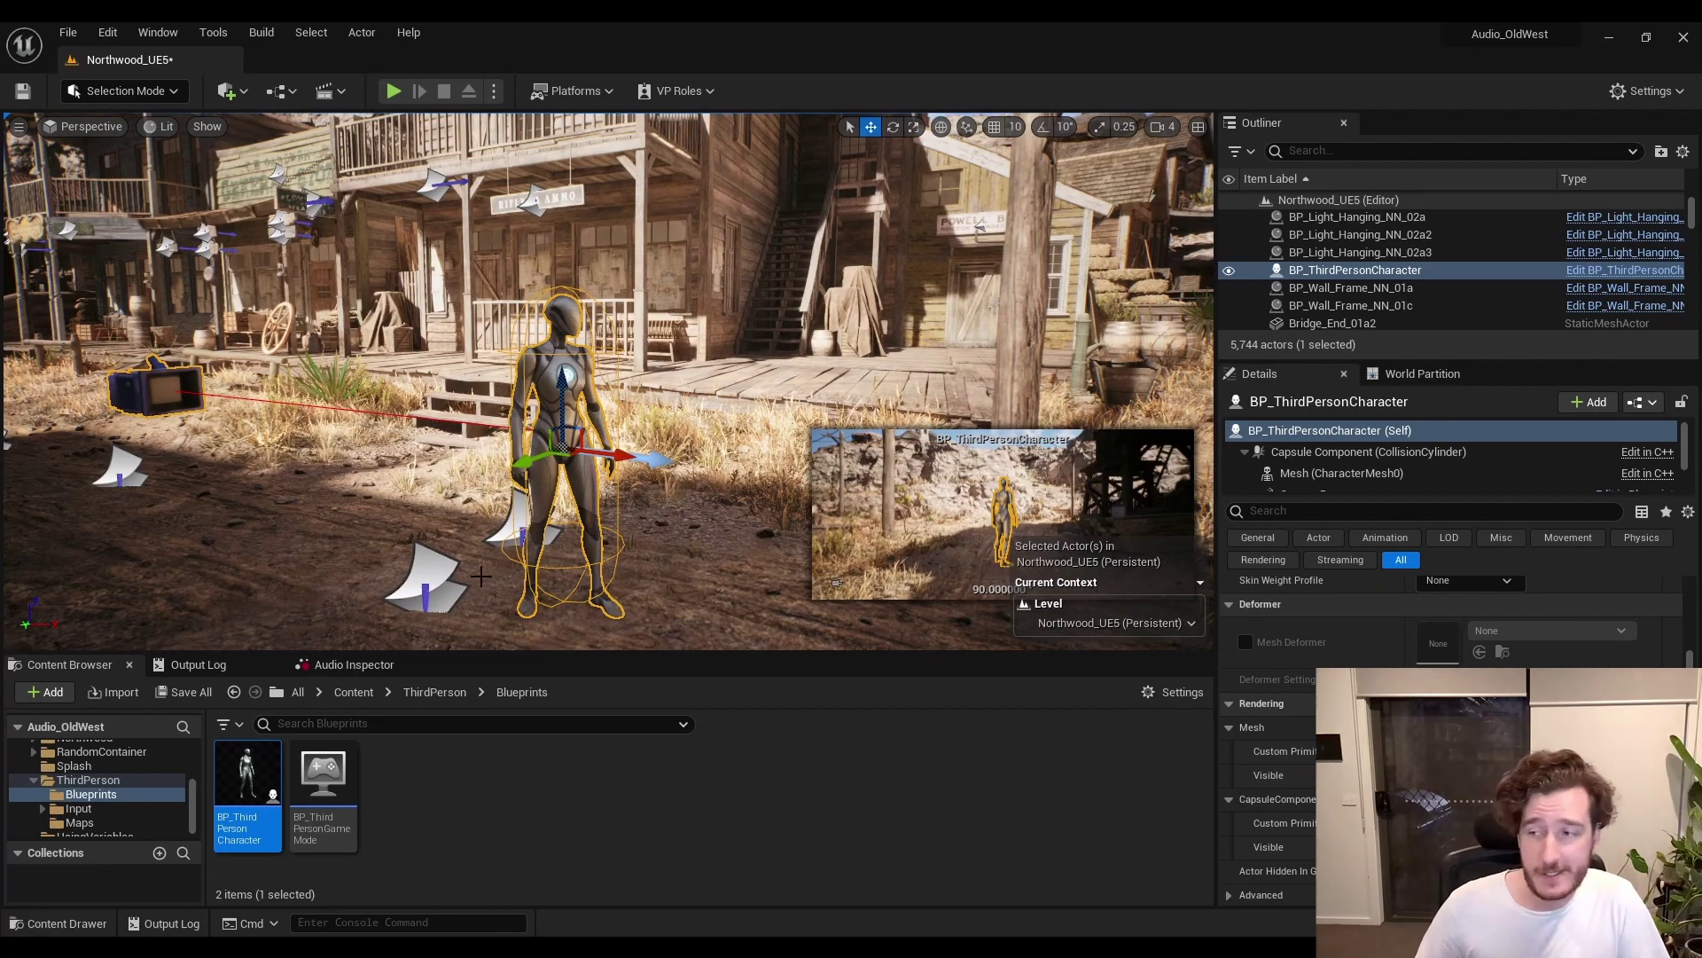
click(1405, 510)
text(posses)
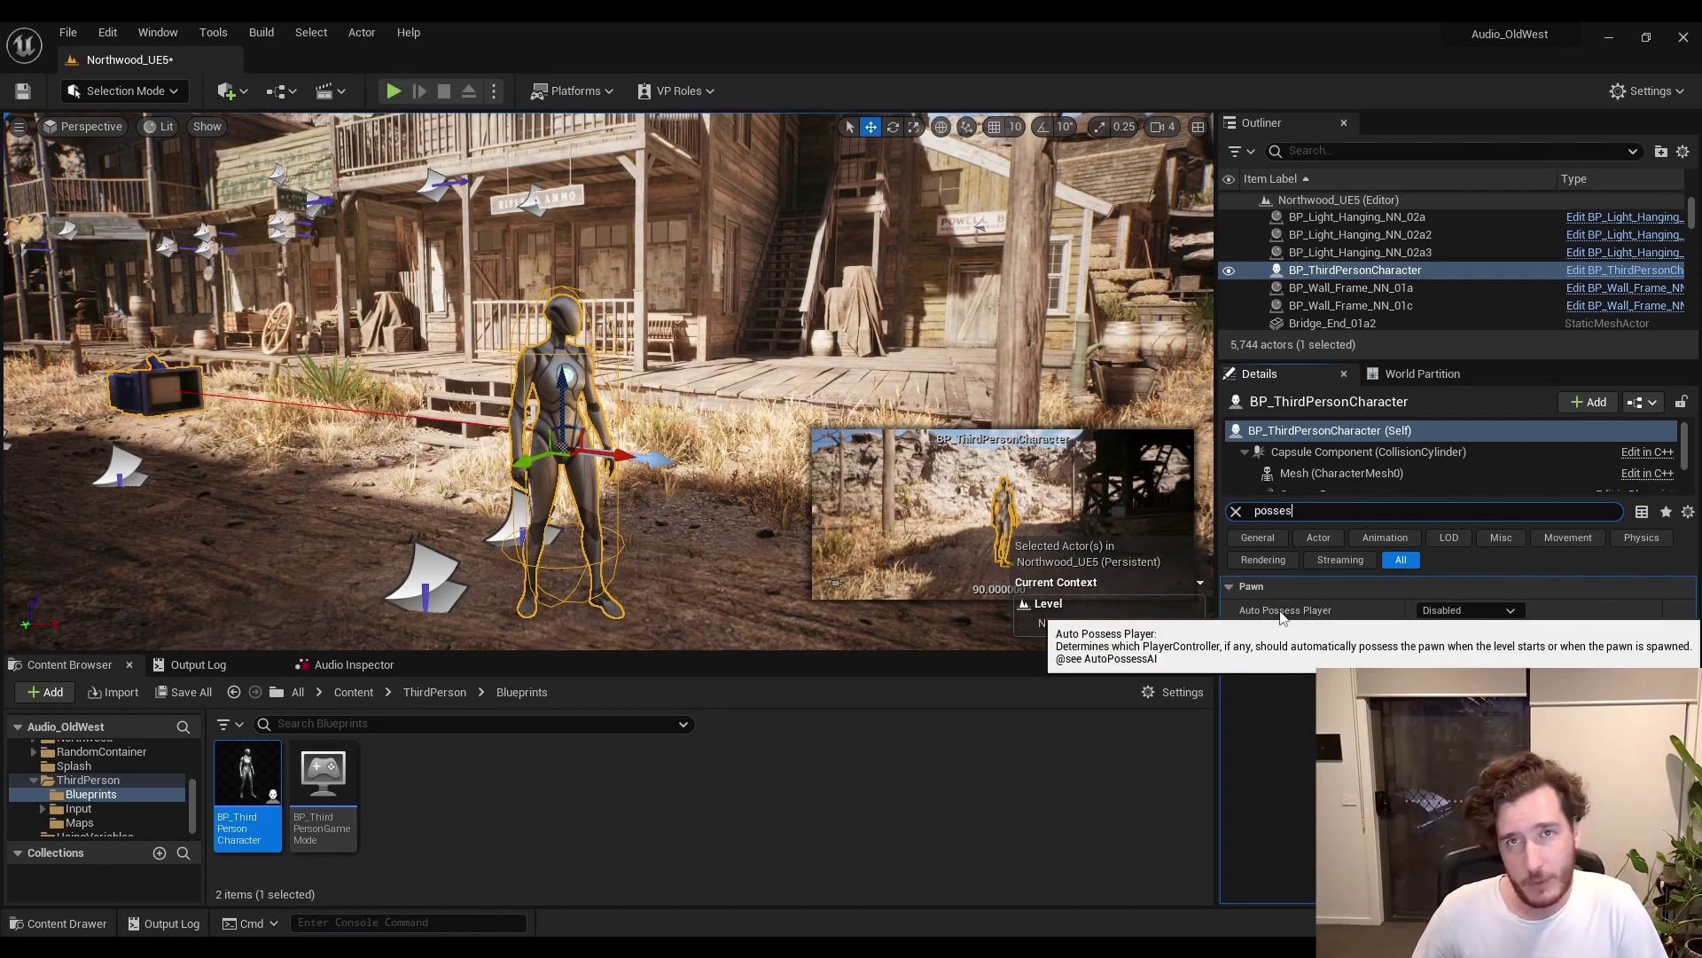
click(1465, 610)
click(1459, 646)
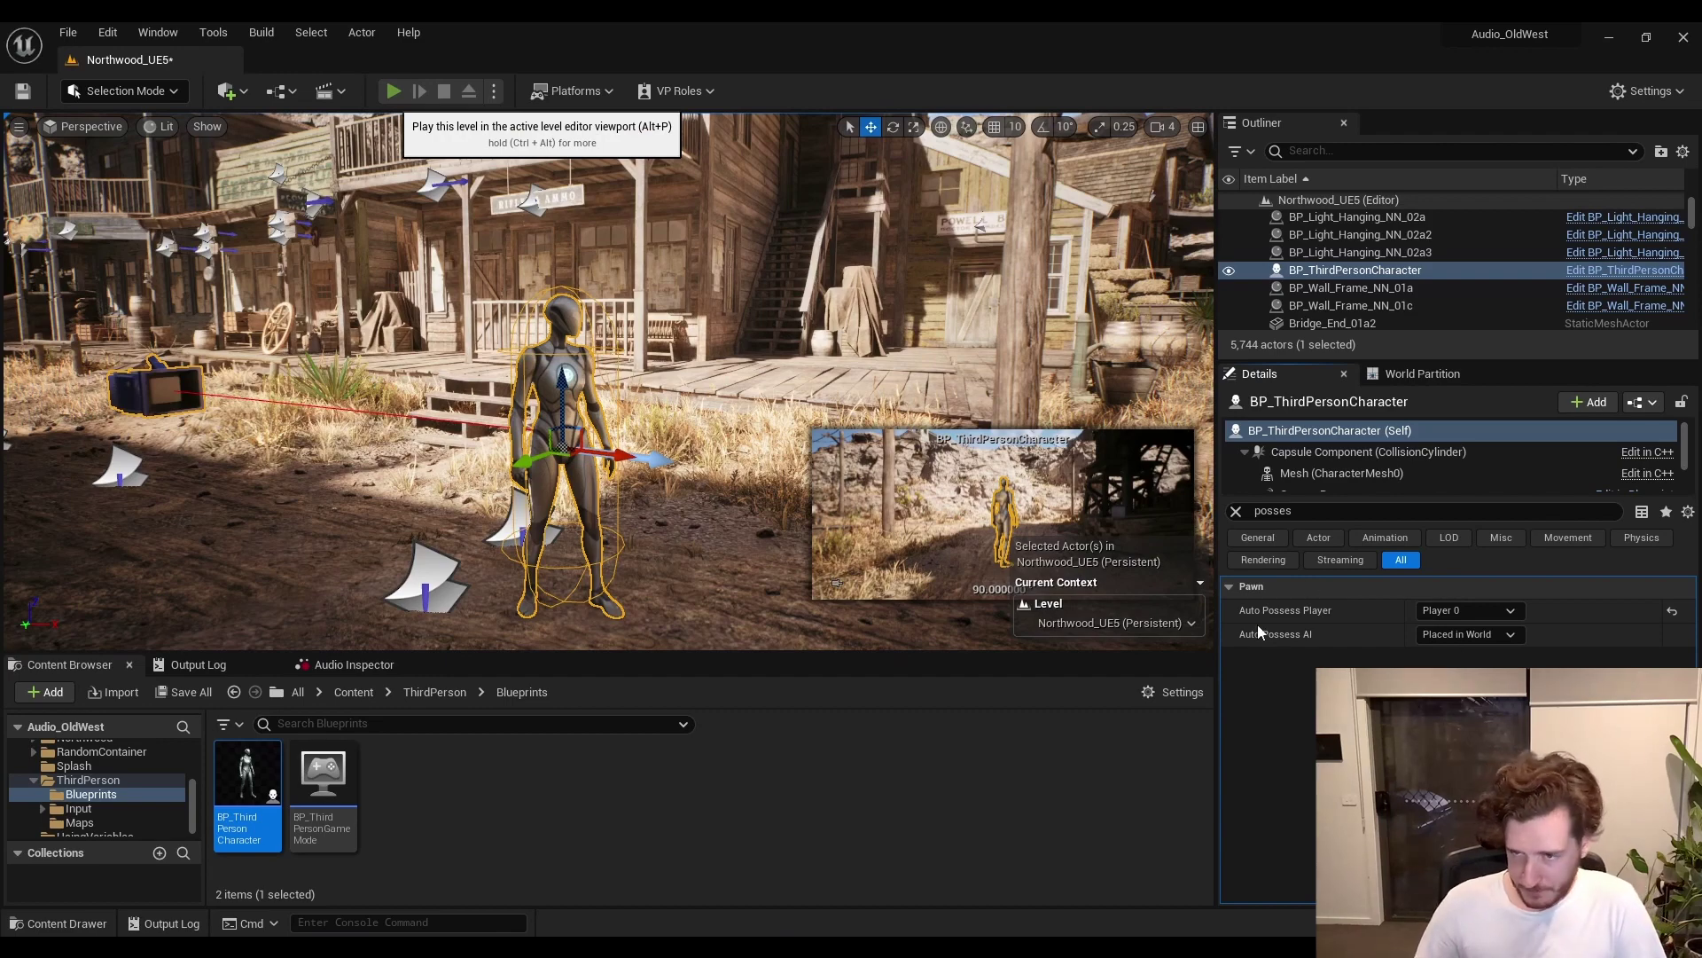
Play the level and run the third-person character along the street and past the broken wagon.
key(alt+p)
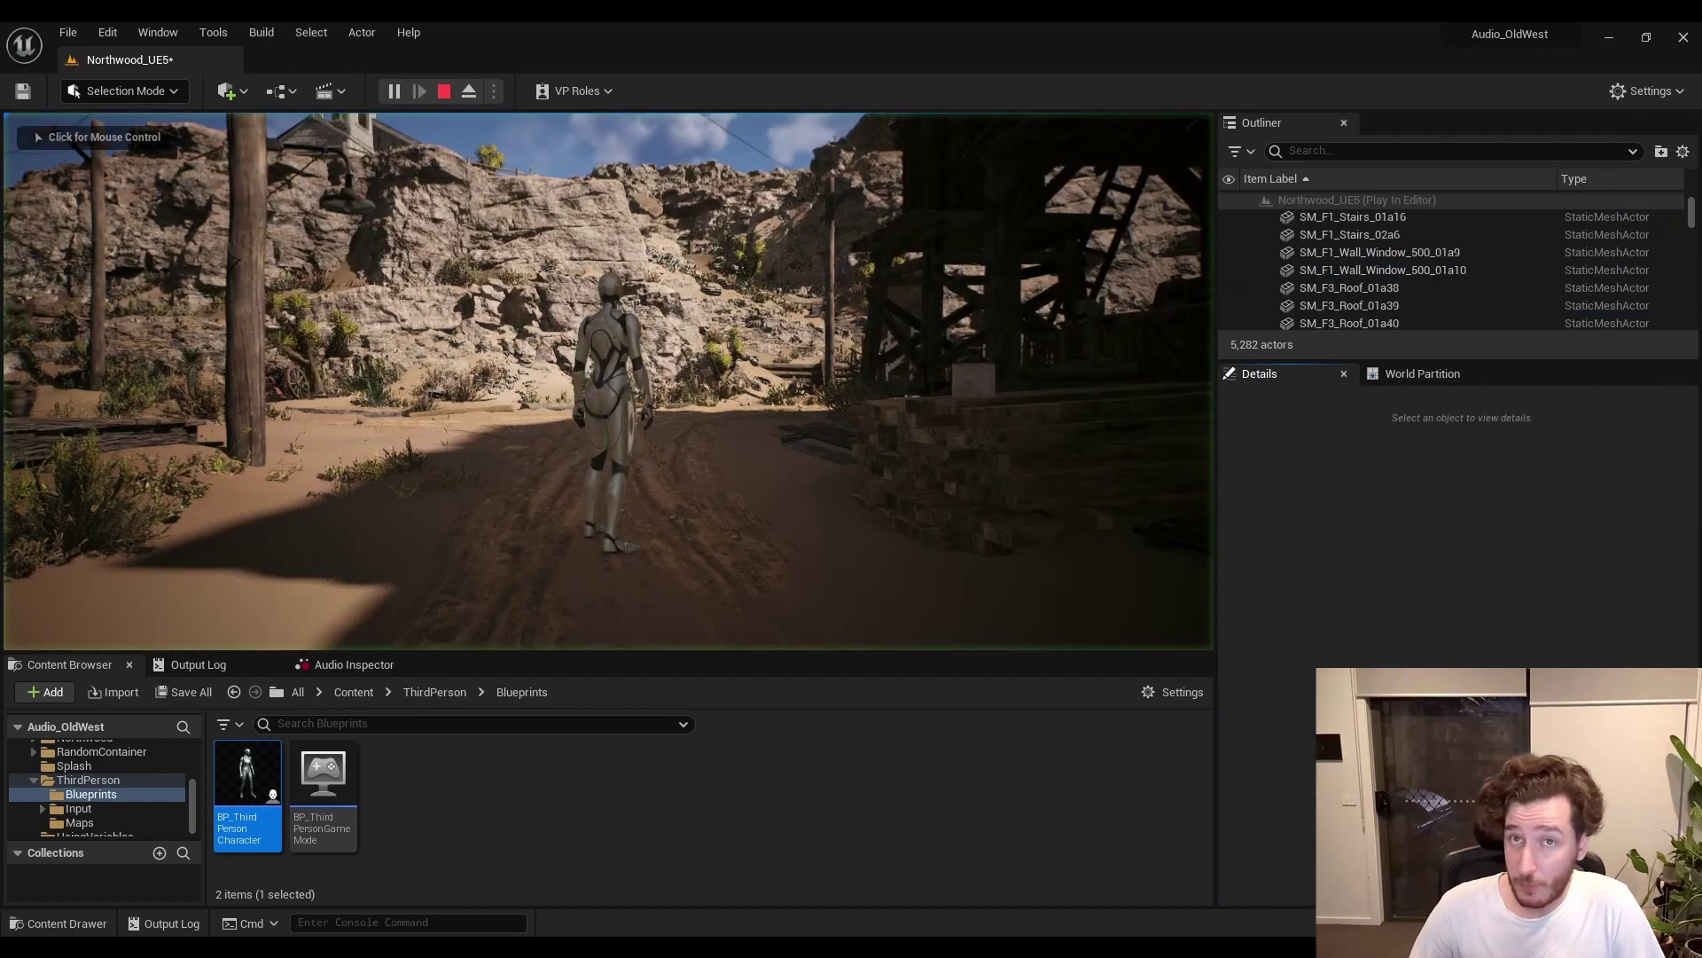
key(w)
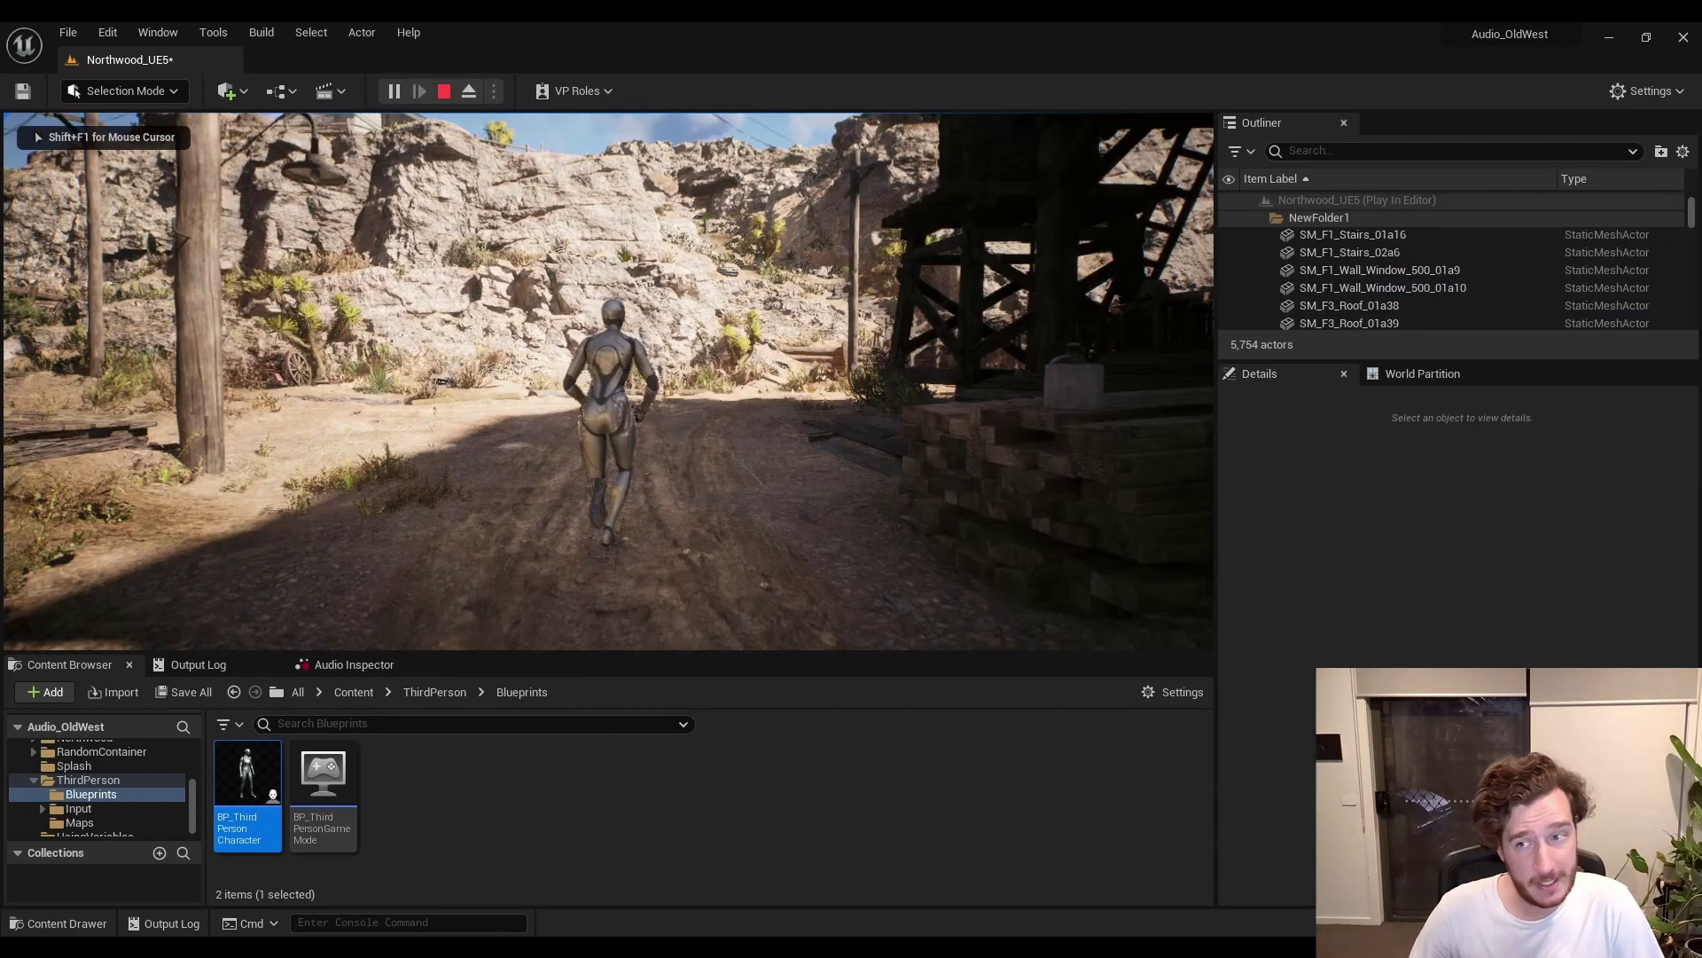
key(w)
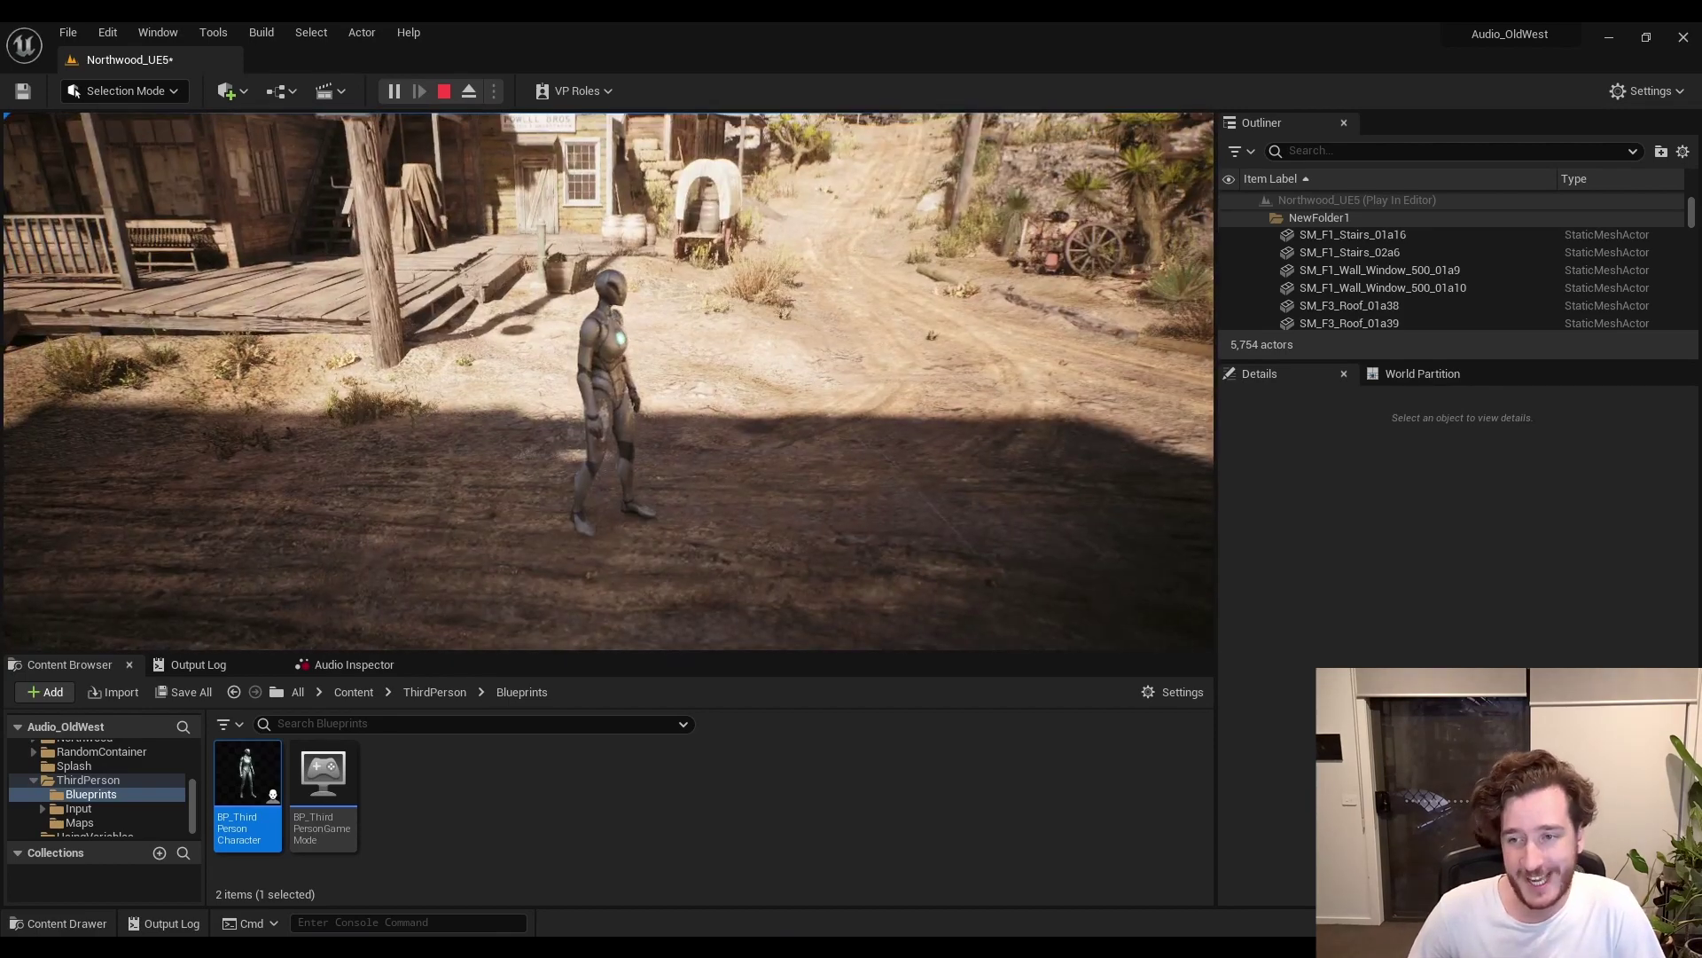
key(w)
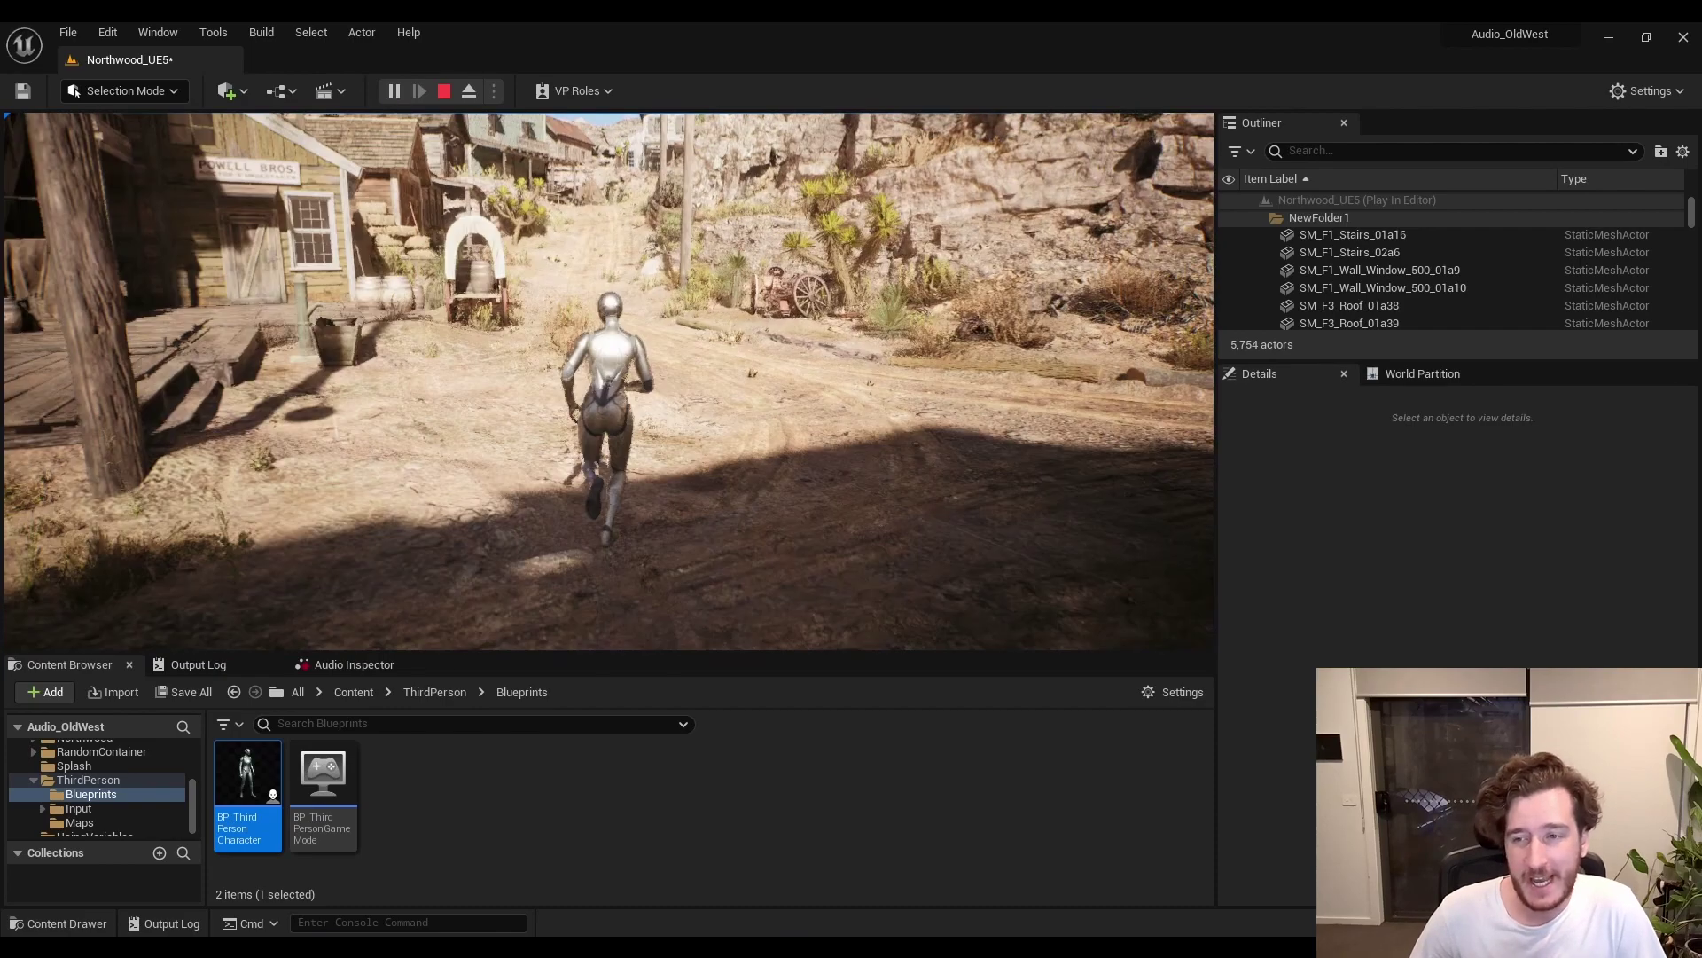
key(w)
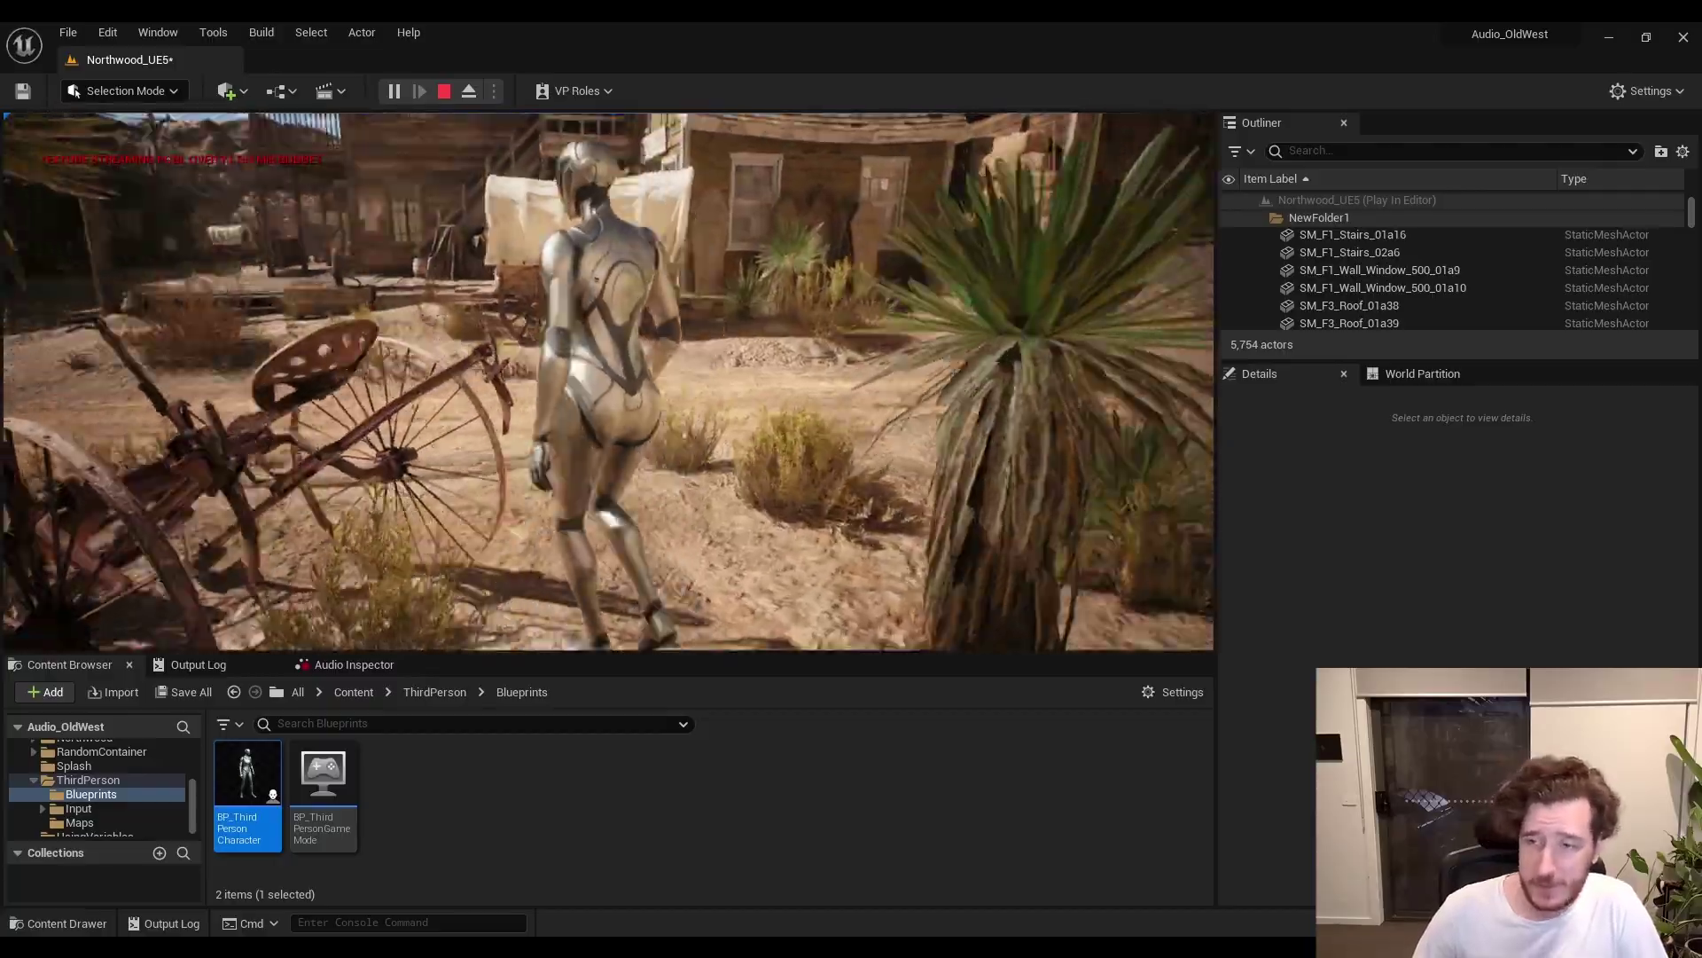
key(w)
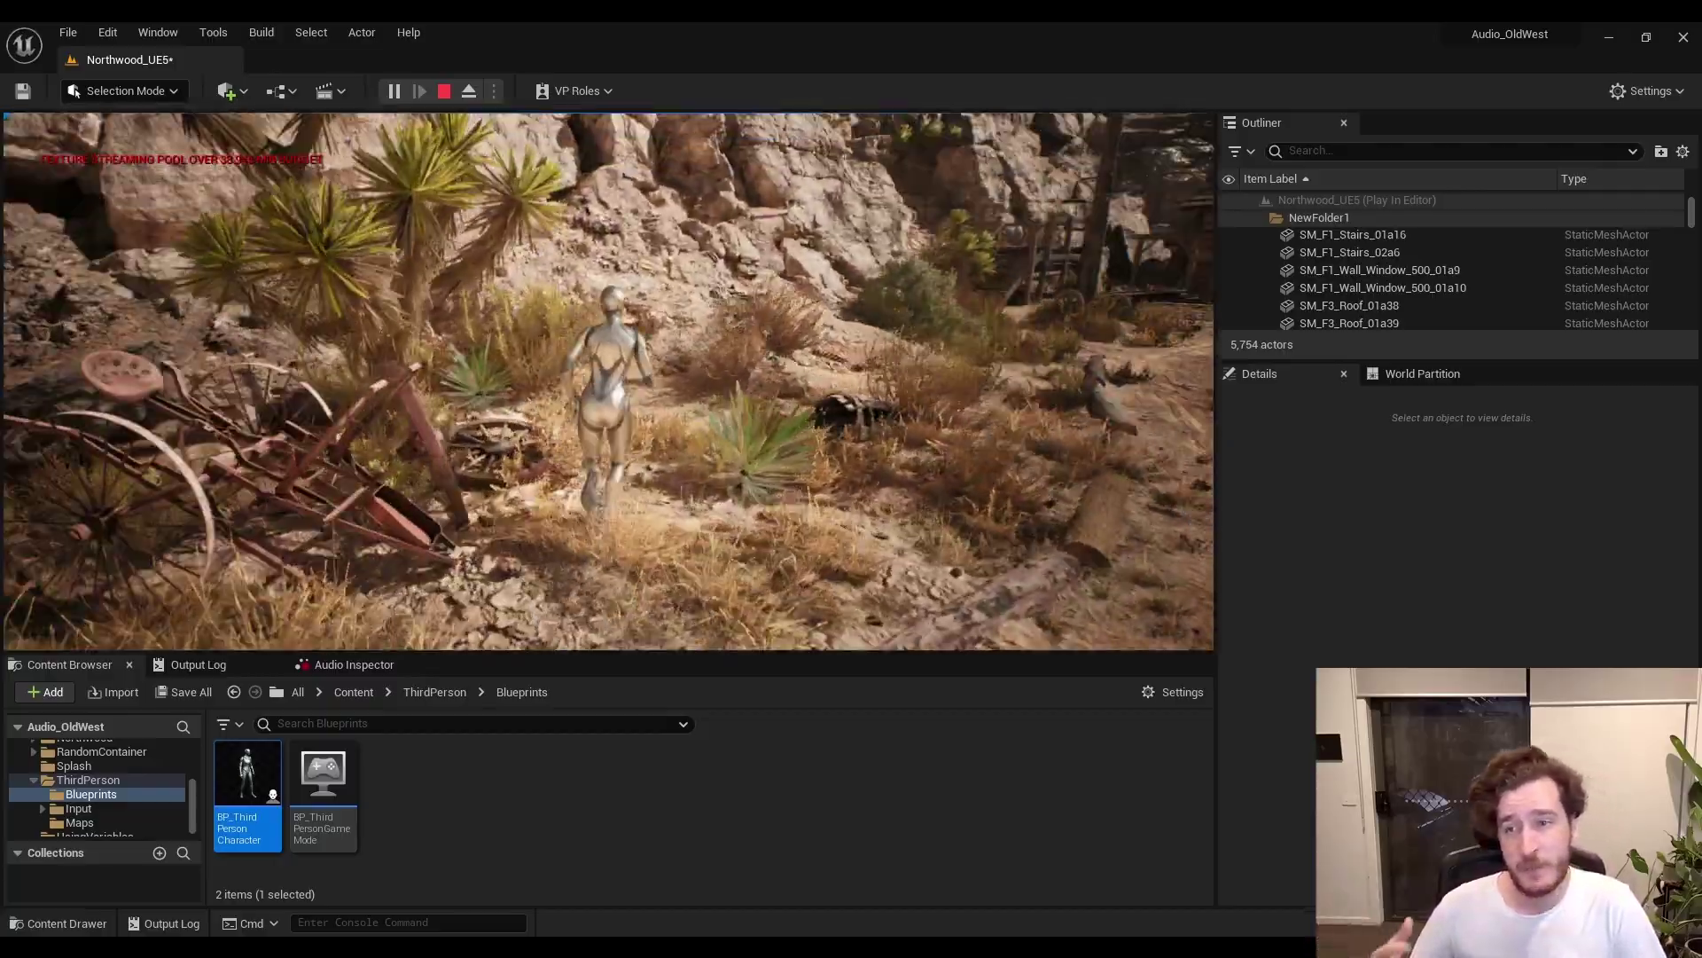
Test the character's repeated jumps and landings, and run it in several directions on the street.
key(space)
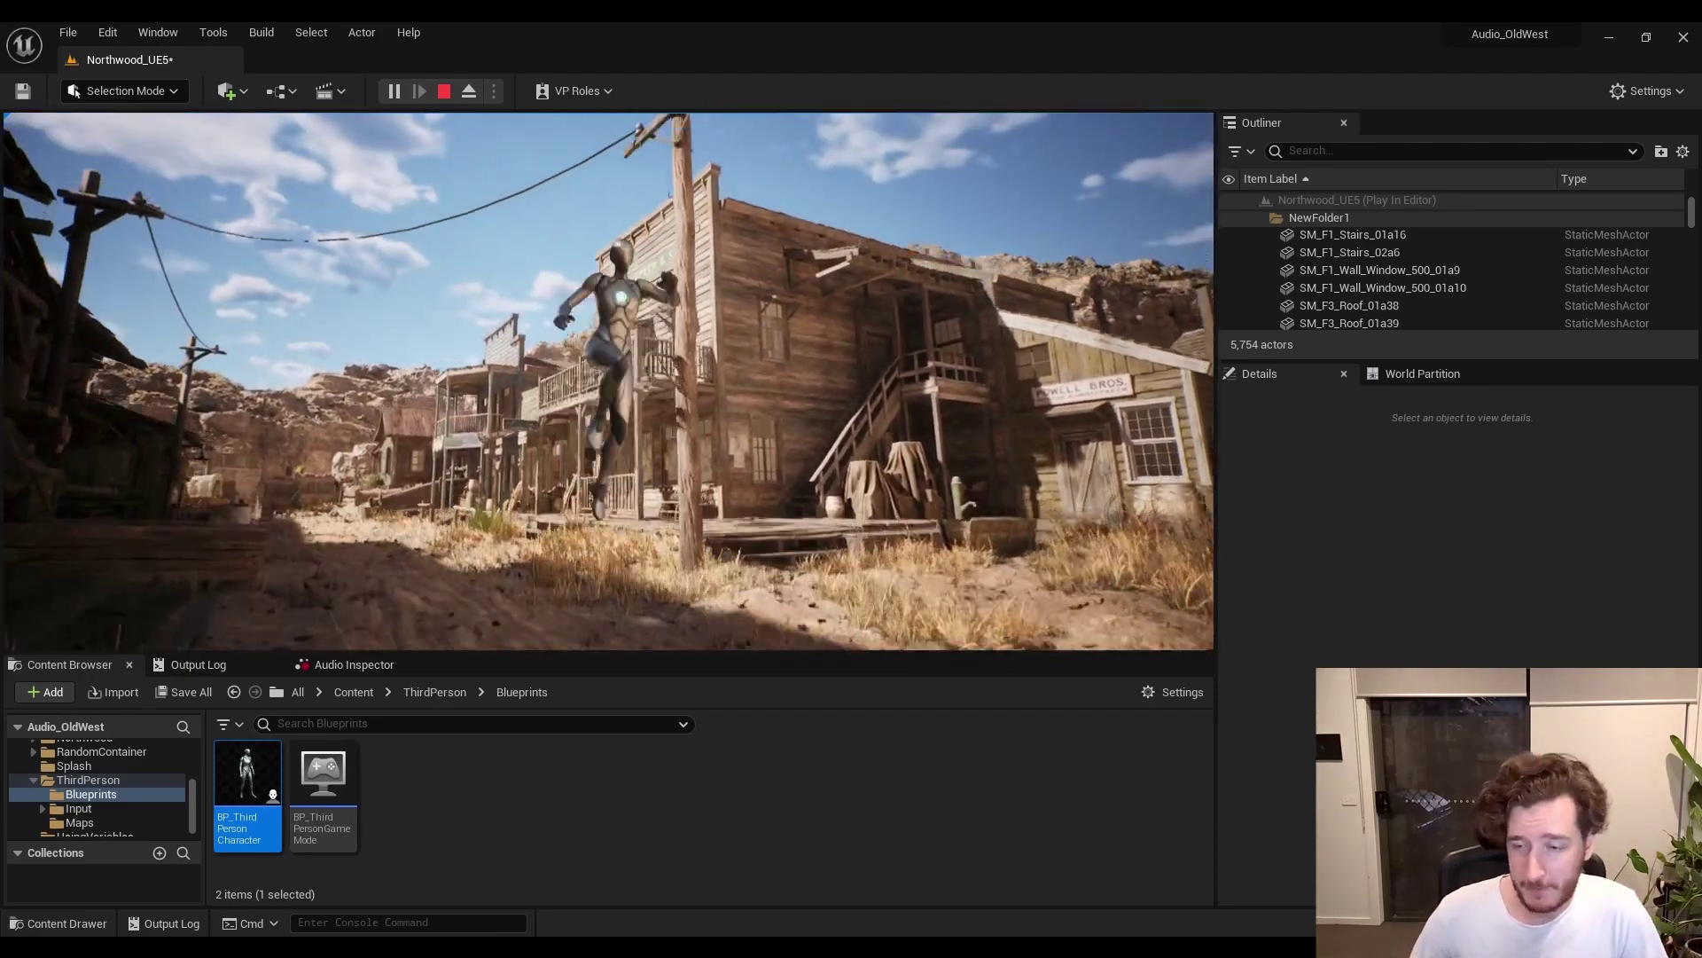
key(space)
key(space)
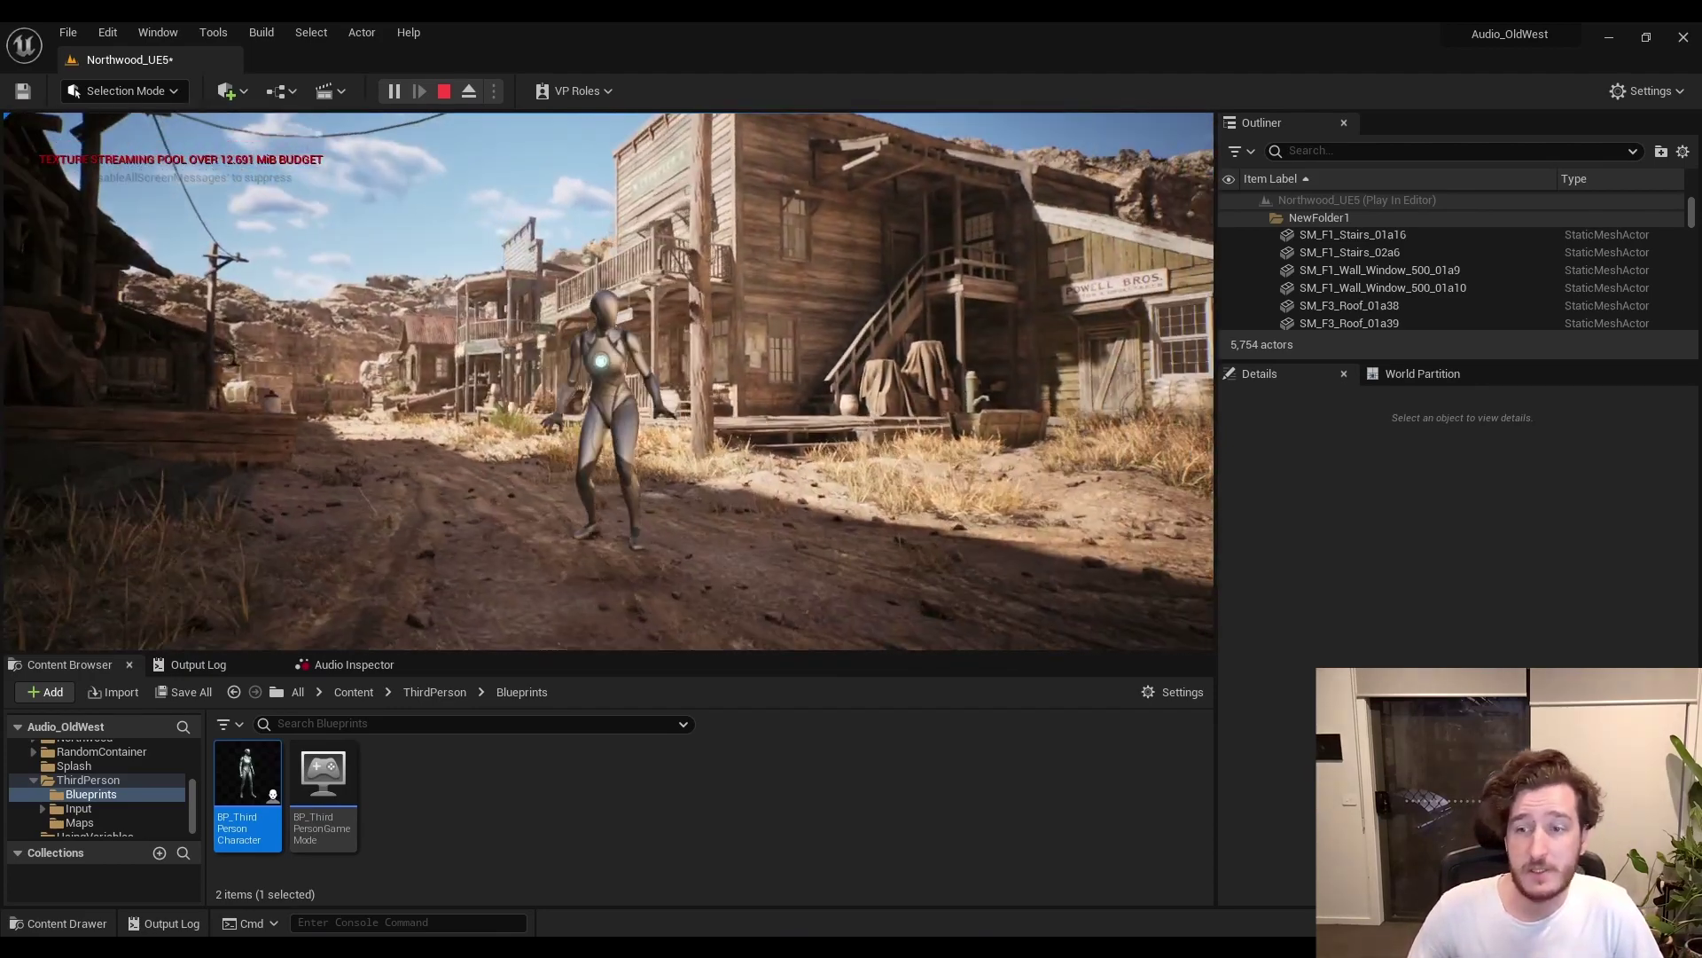
key(space)
key(space)
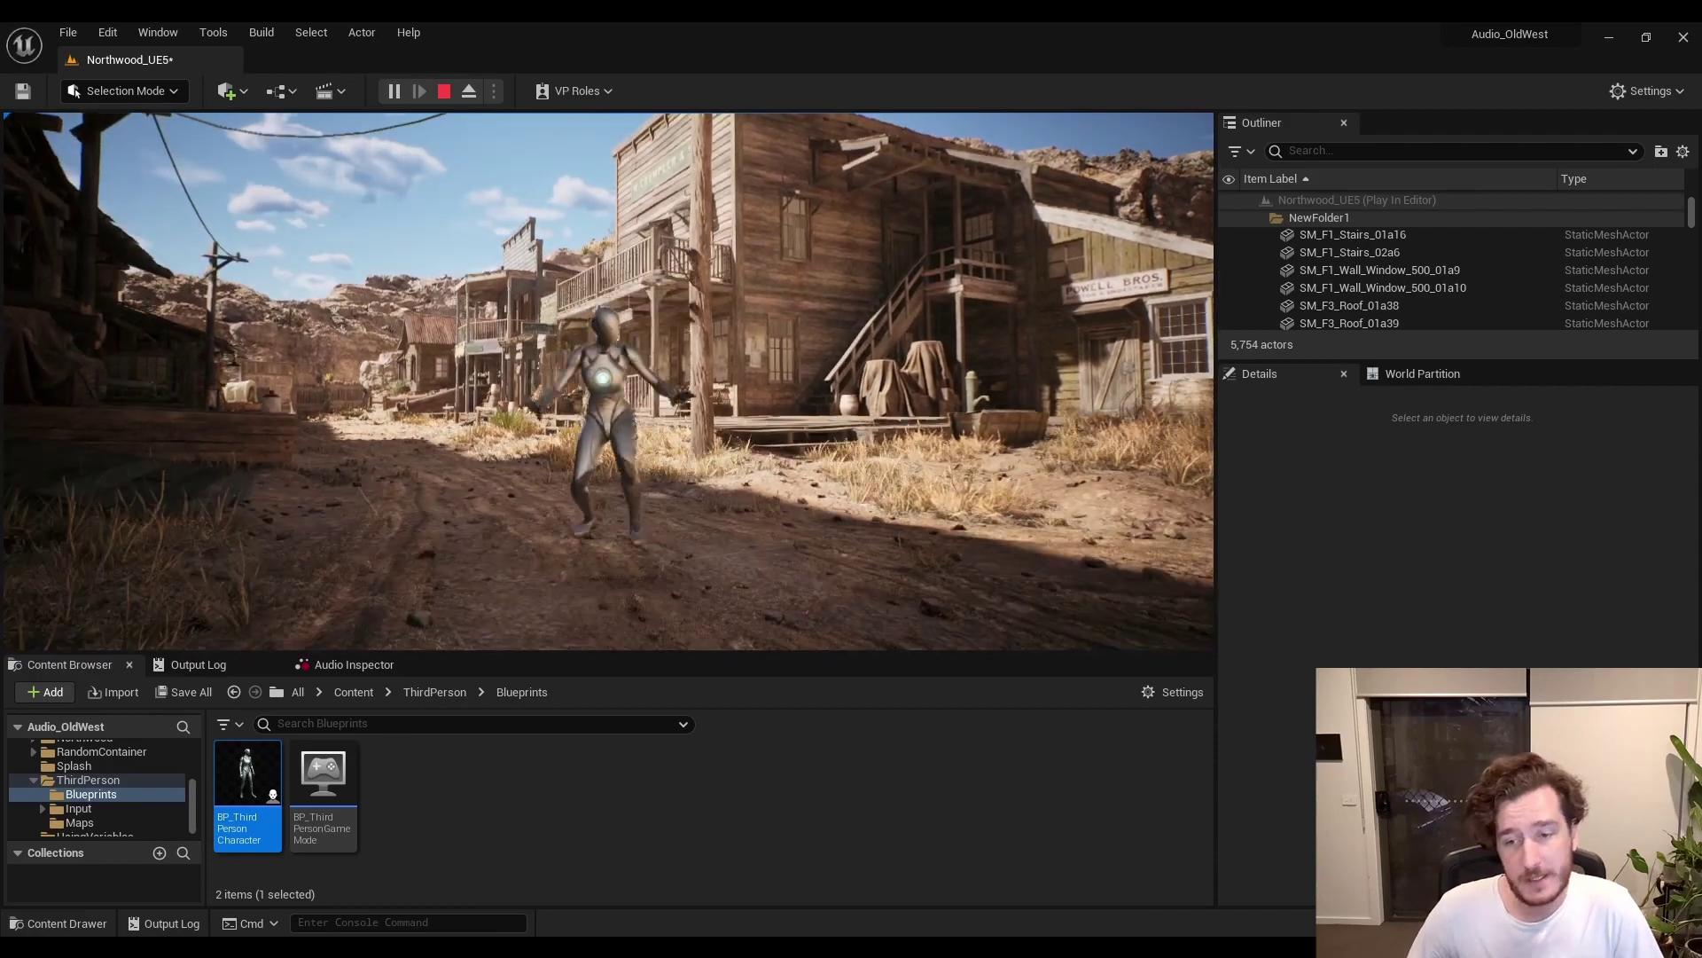
key(space)
key(space)
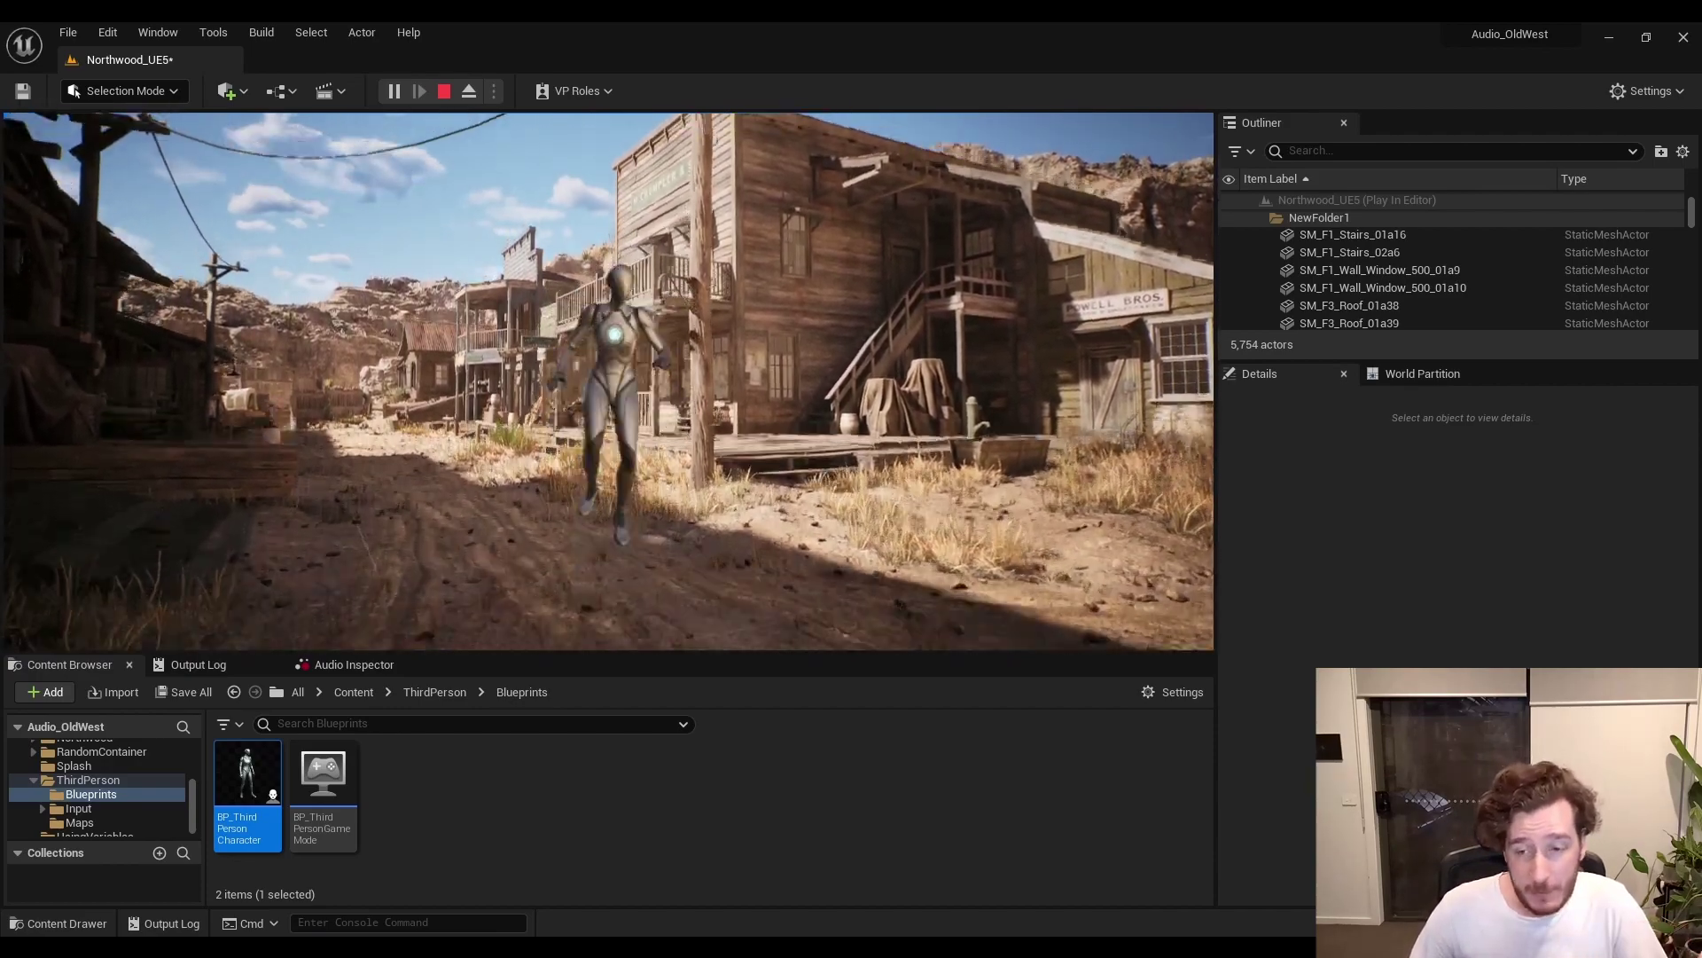
key(w)
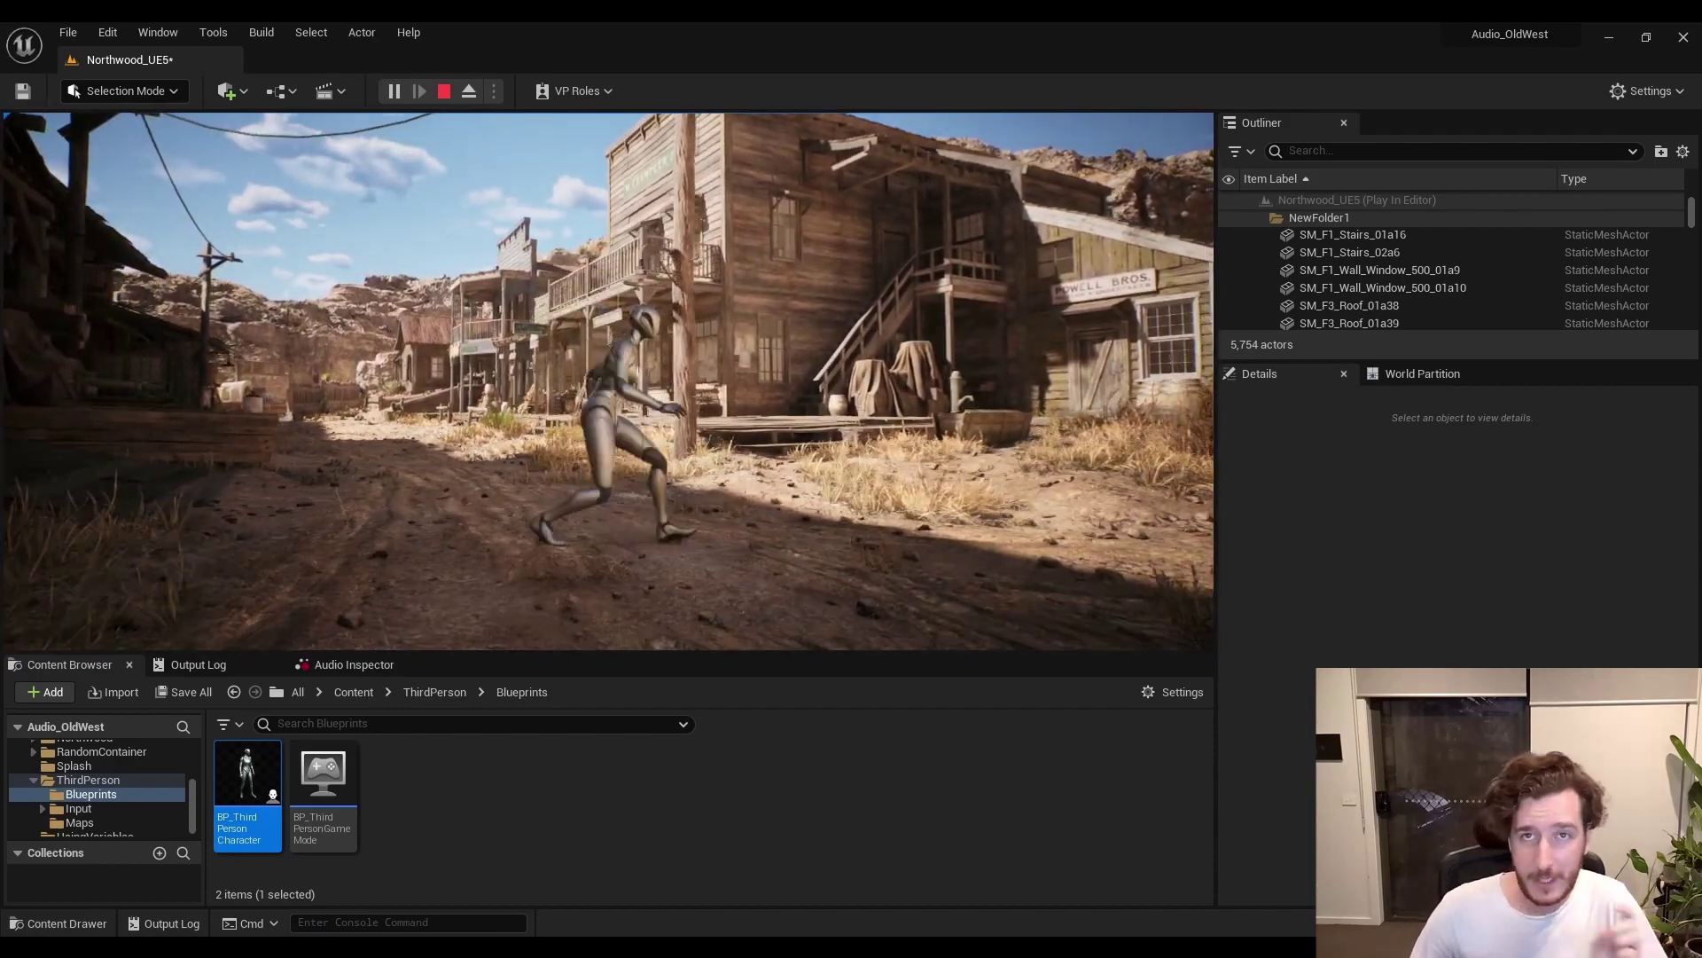
key(a)
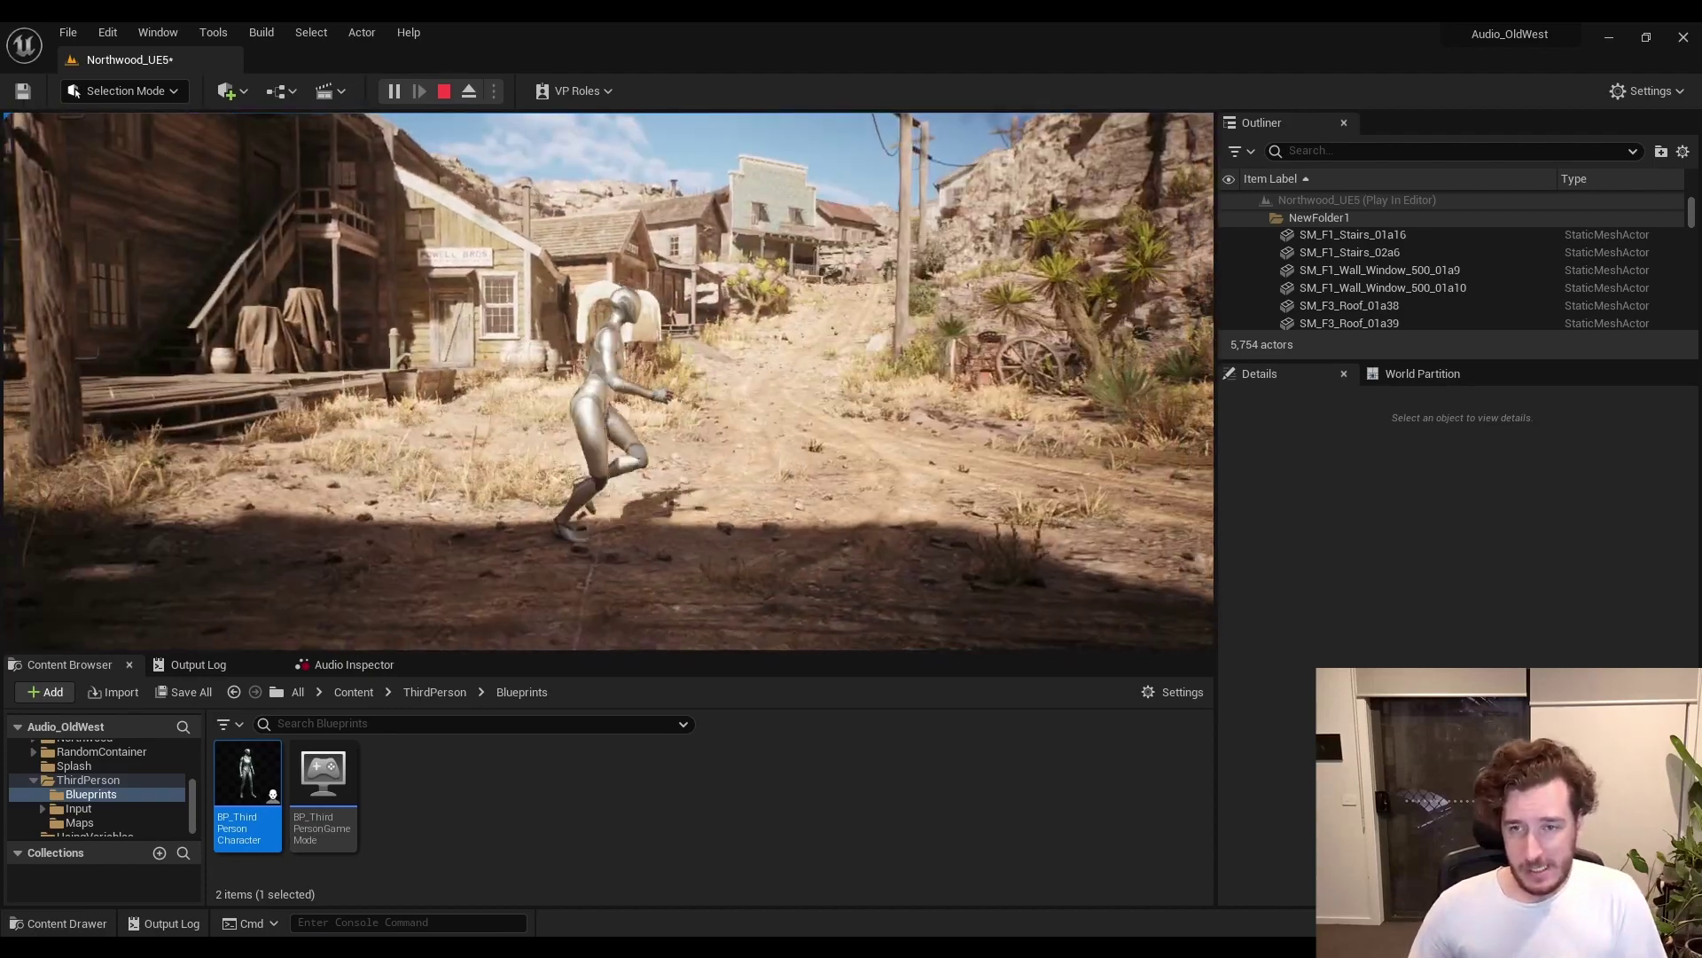
key(d)
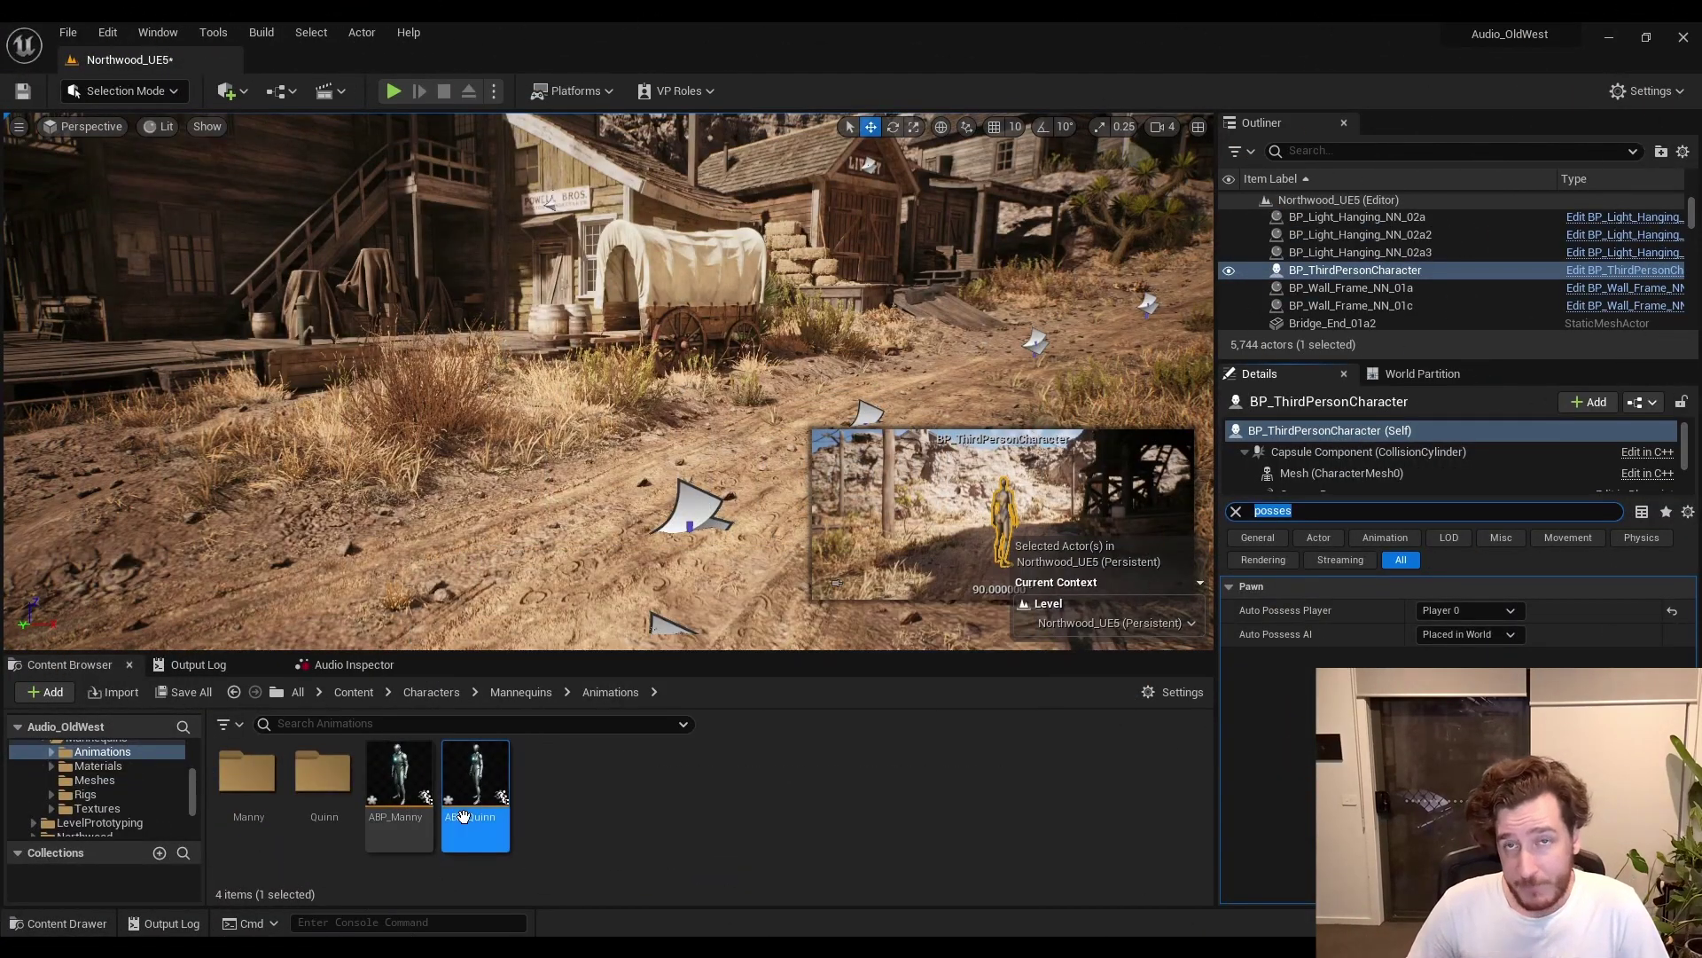
Open the ABP_Quinn animation blueprint and inspect the character in its preview.
double_click(468, 819)
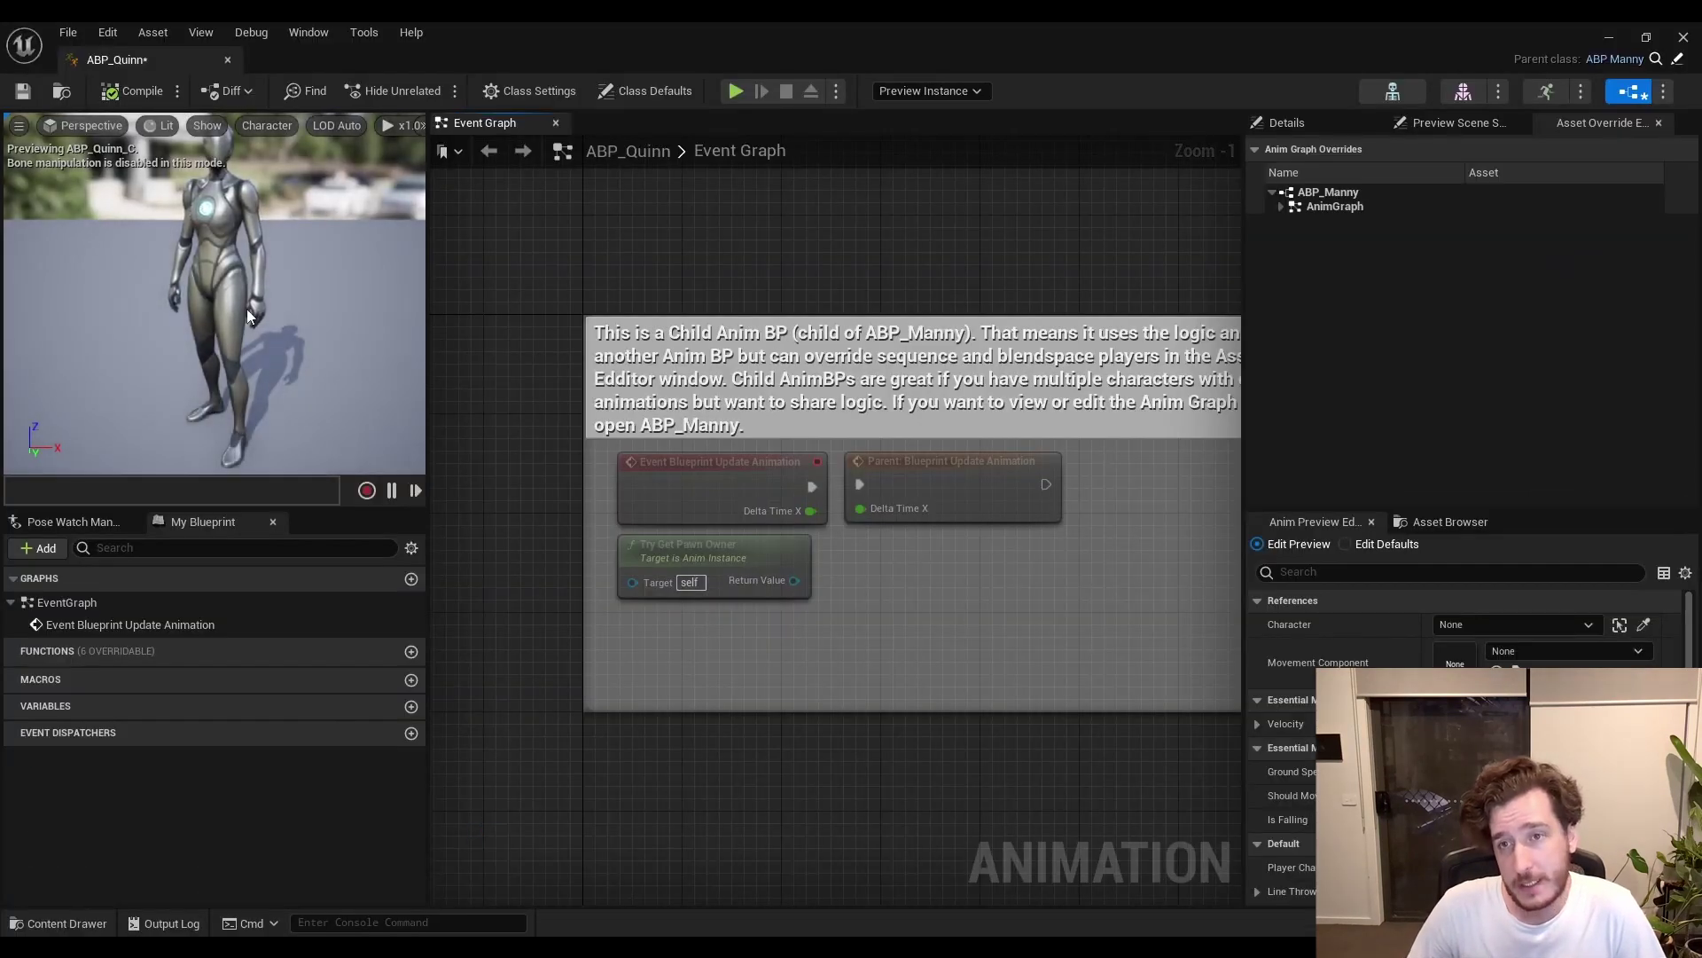
drag(247, 309, 314, 395)
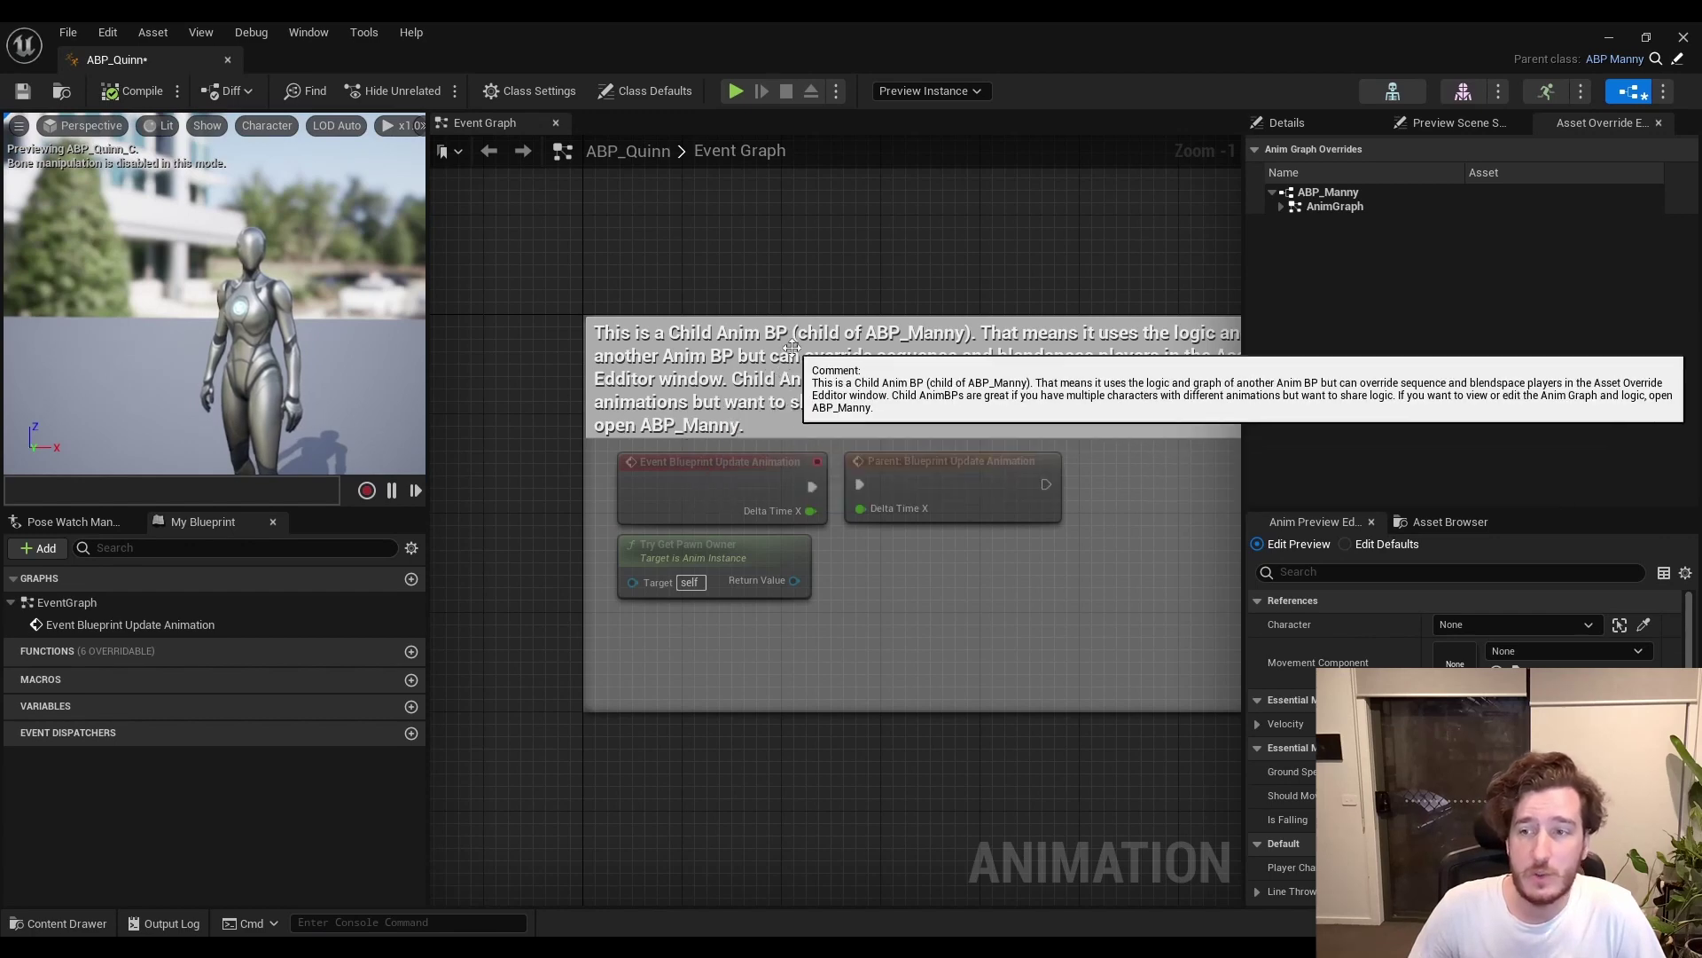
Open the ABP_Manny animation blueprint and examine its event graph, covering the character references, velocity, Should Move and Is Falling logic.
right_drag(866, 254, 717, 250)
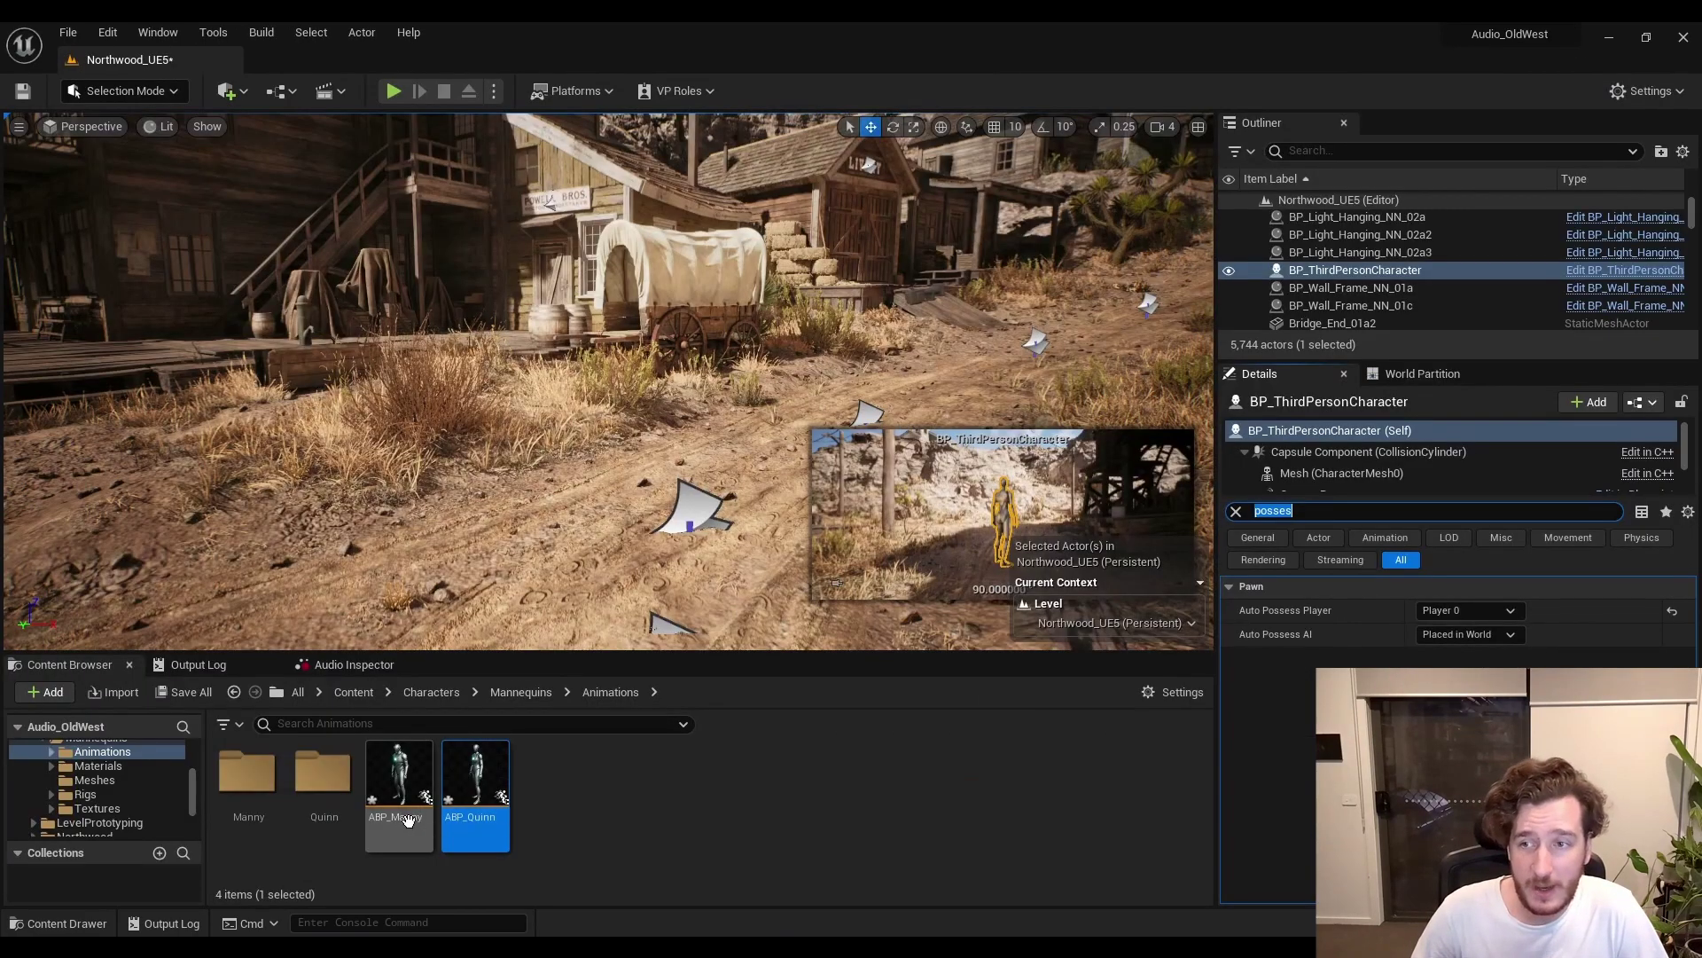
double_click(408, 822)
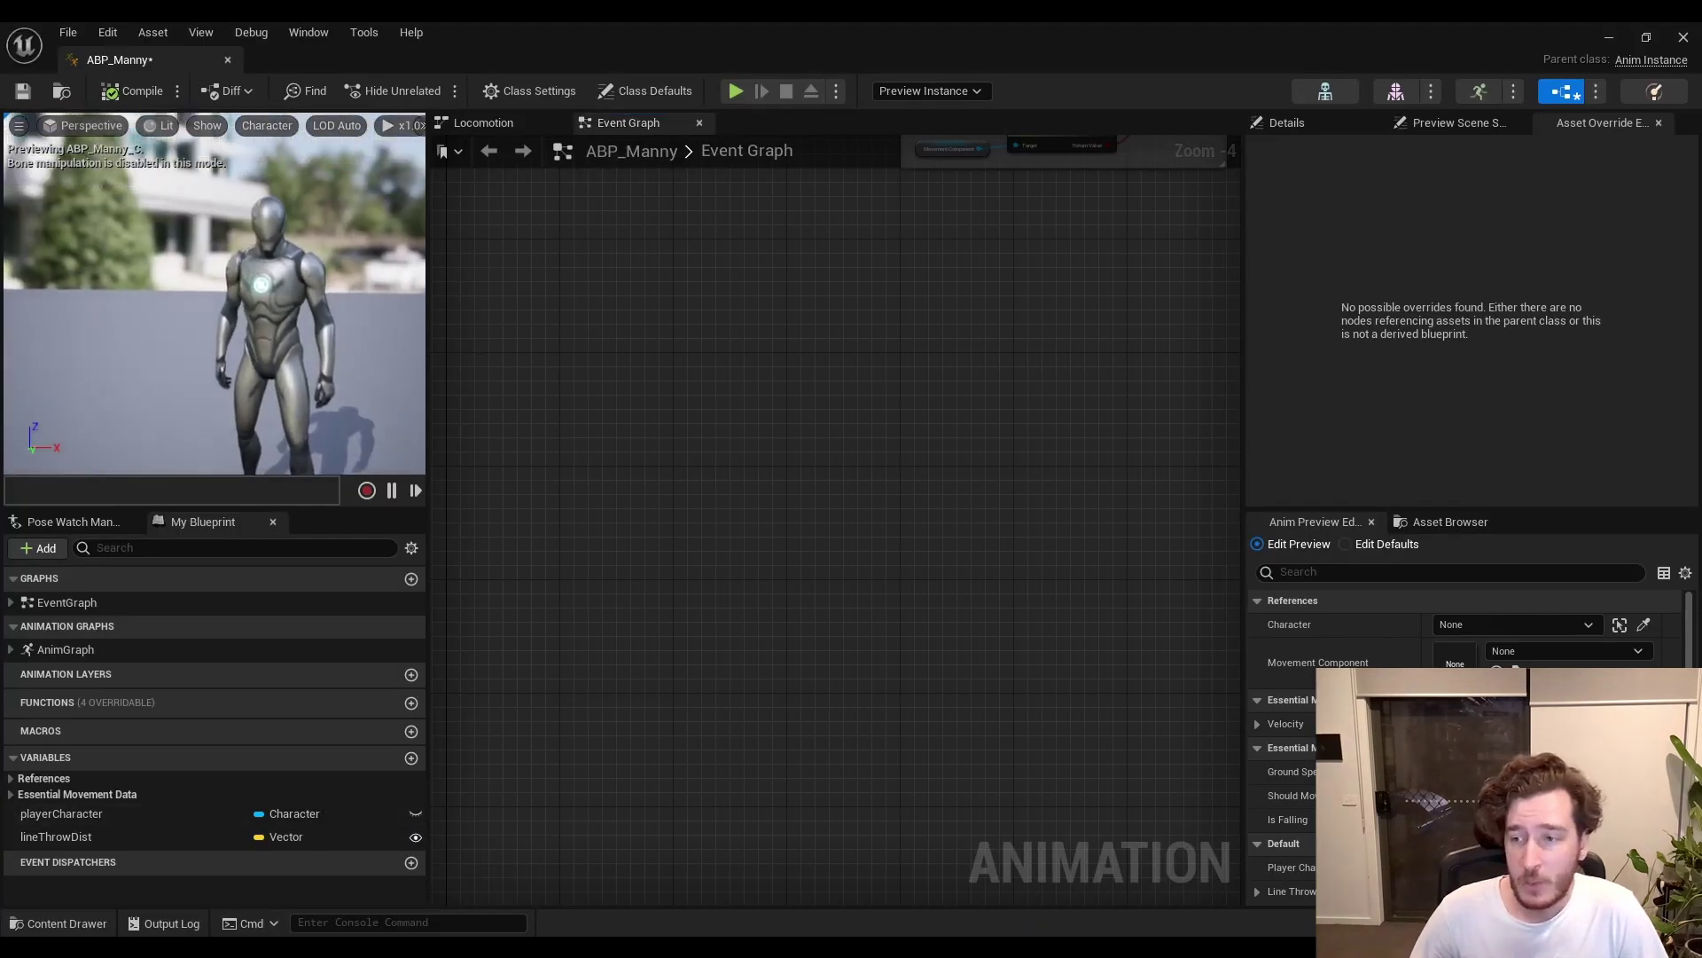
right_drag(897, 430, 673, 786)
right_drag(801, 482, 1108, 700)
scroll(735, 465, up, 4)
scroll(667, 472, down, 1)
right_drag(604, 543, 827, 600)
right_drag(955, 482, 846, 635)
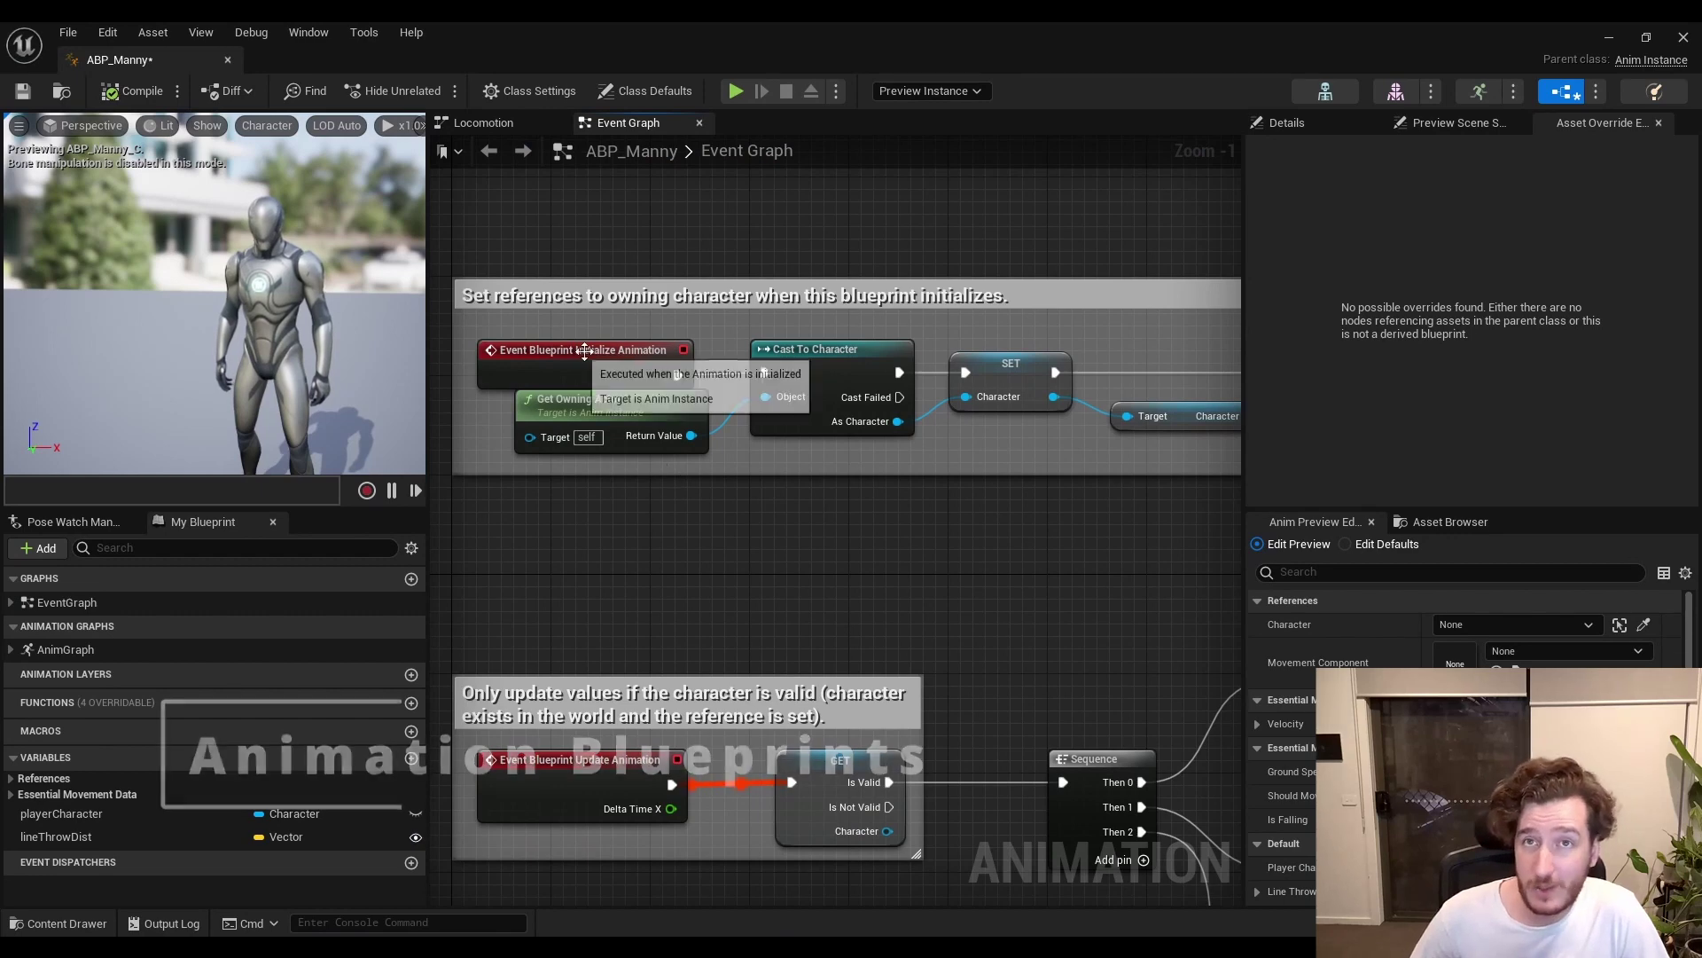
right_drag(990, 533, 660, 530)
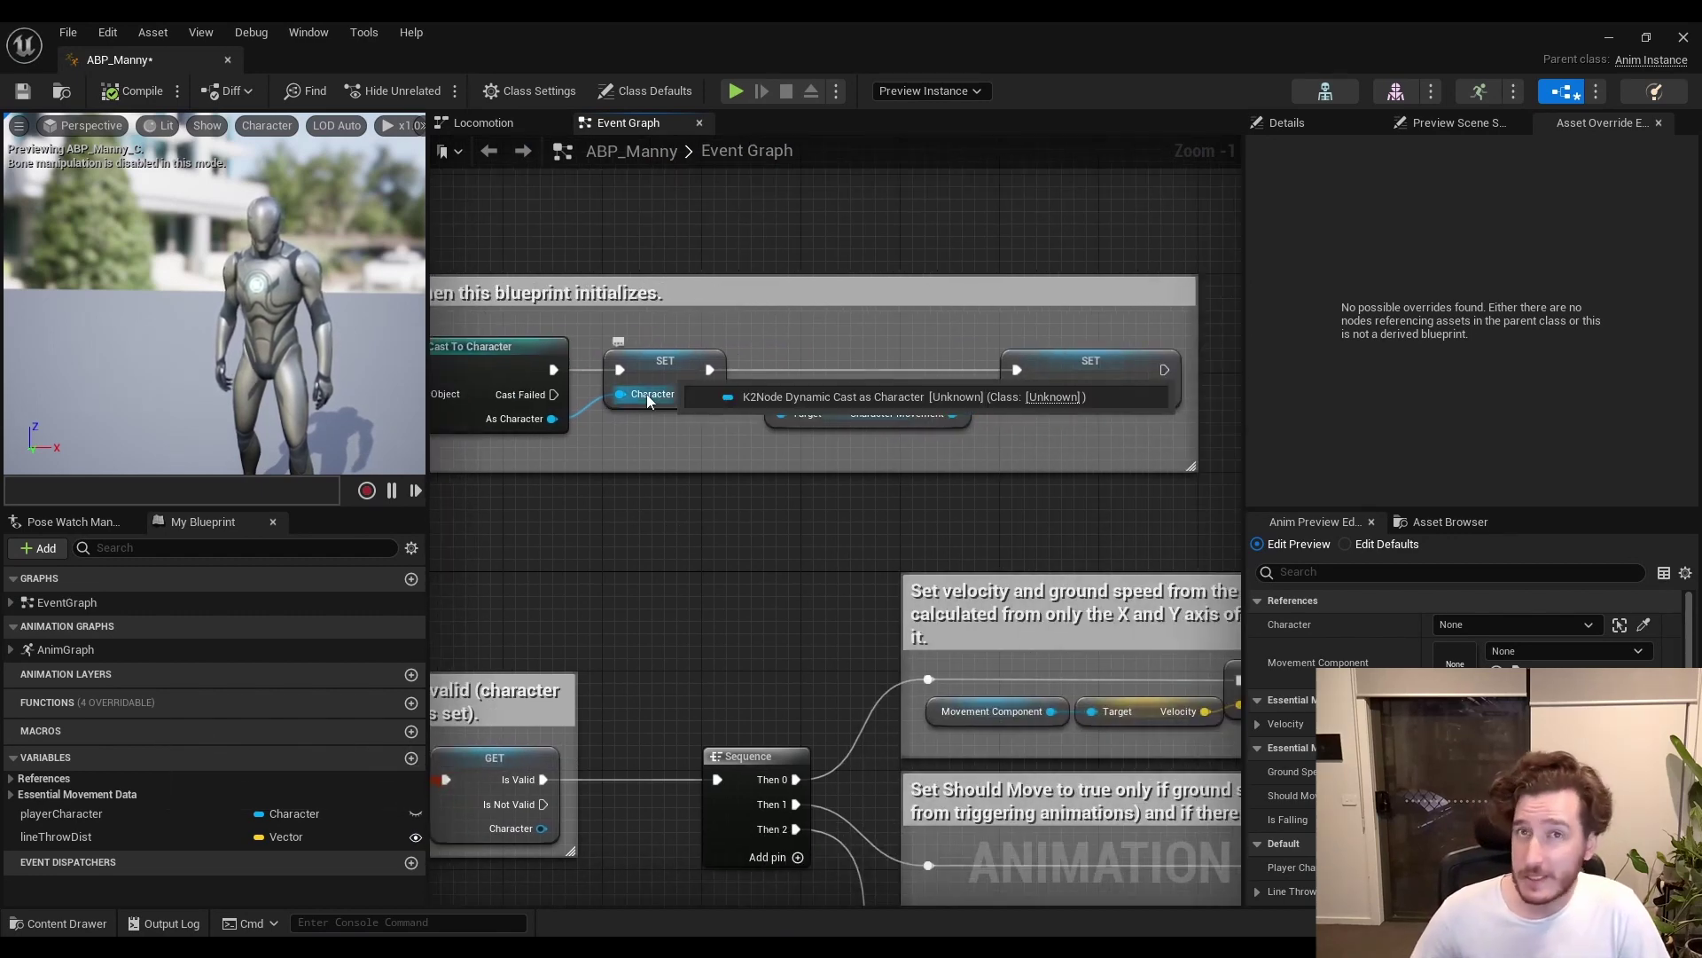
right_drag(936, 550, 569, 370)
right_drag(952, 412, 817, 313)
scroll(817, 312, down, 1)
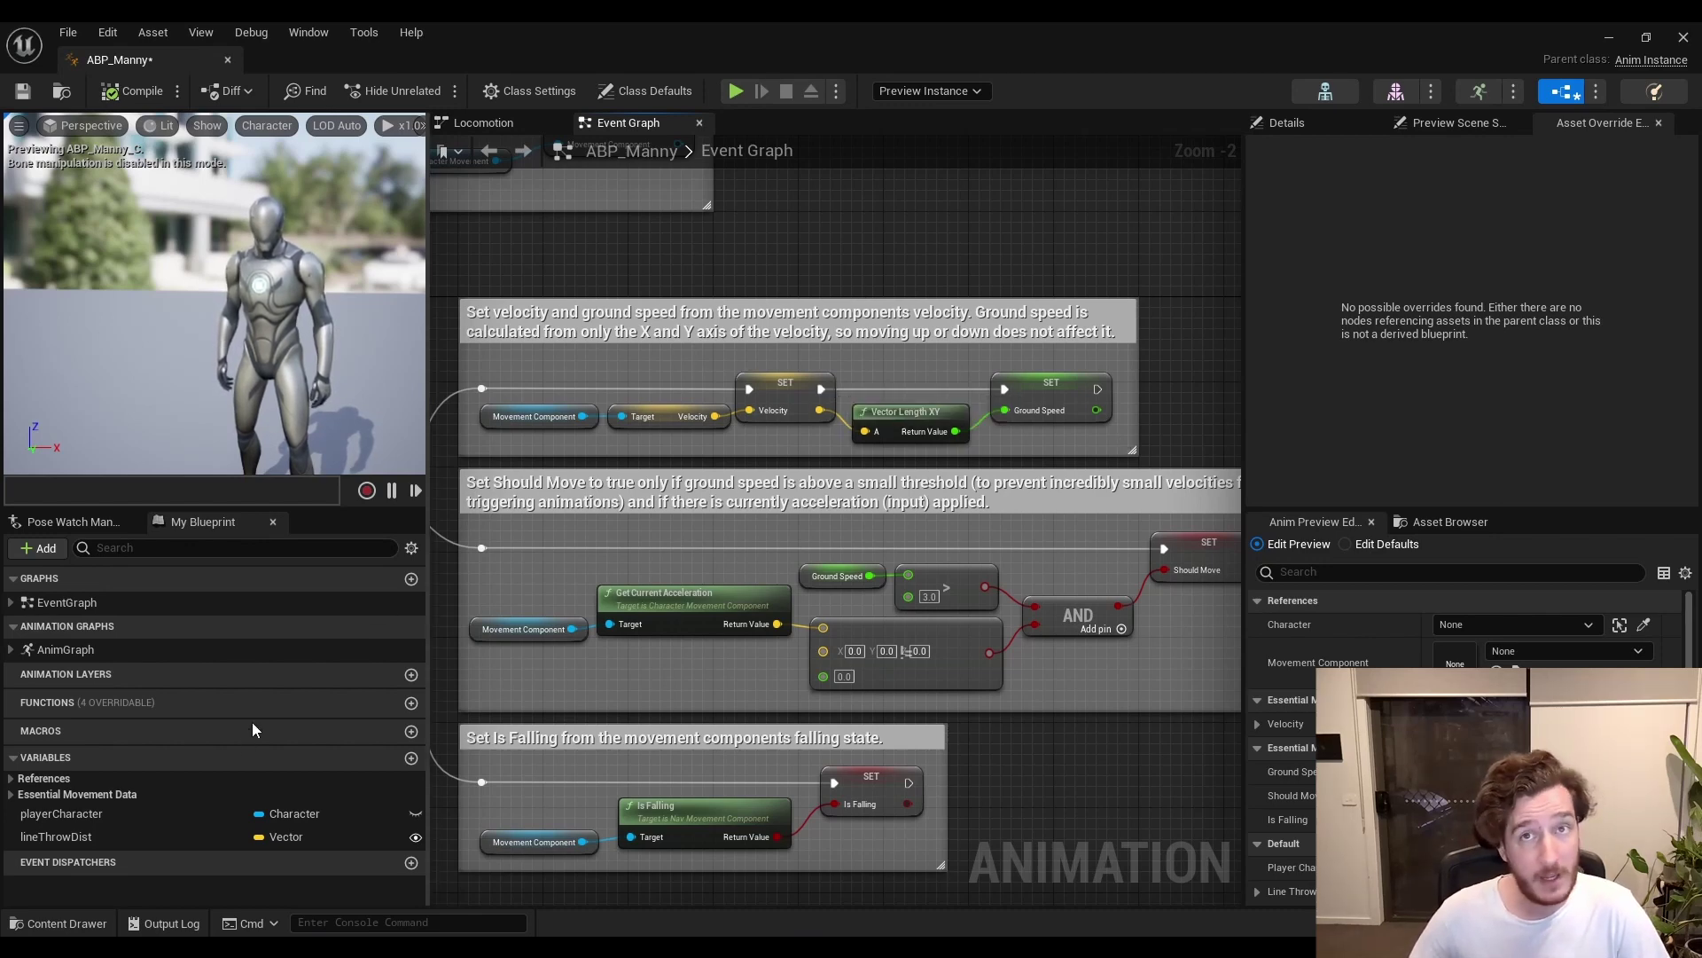
Delete the lineThrowDist and playerCharacter variables from ABP_Manny.
click(199, 840)
key(Delete)
right_drag(811, 242, 924, 193)
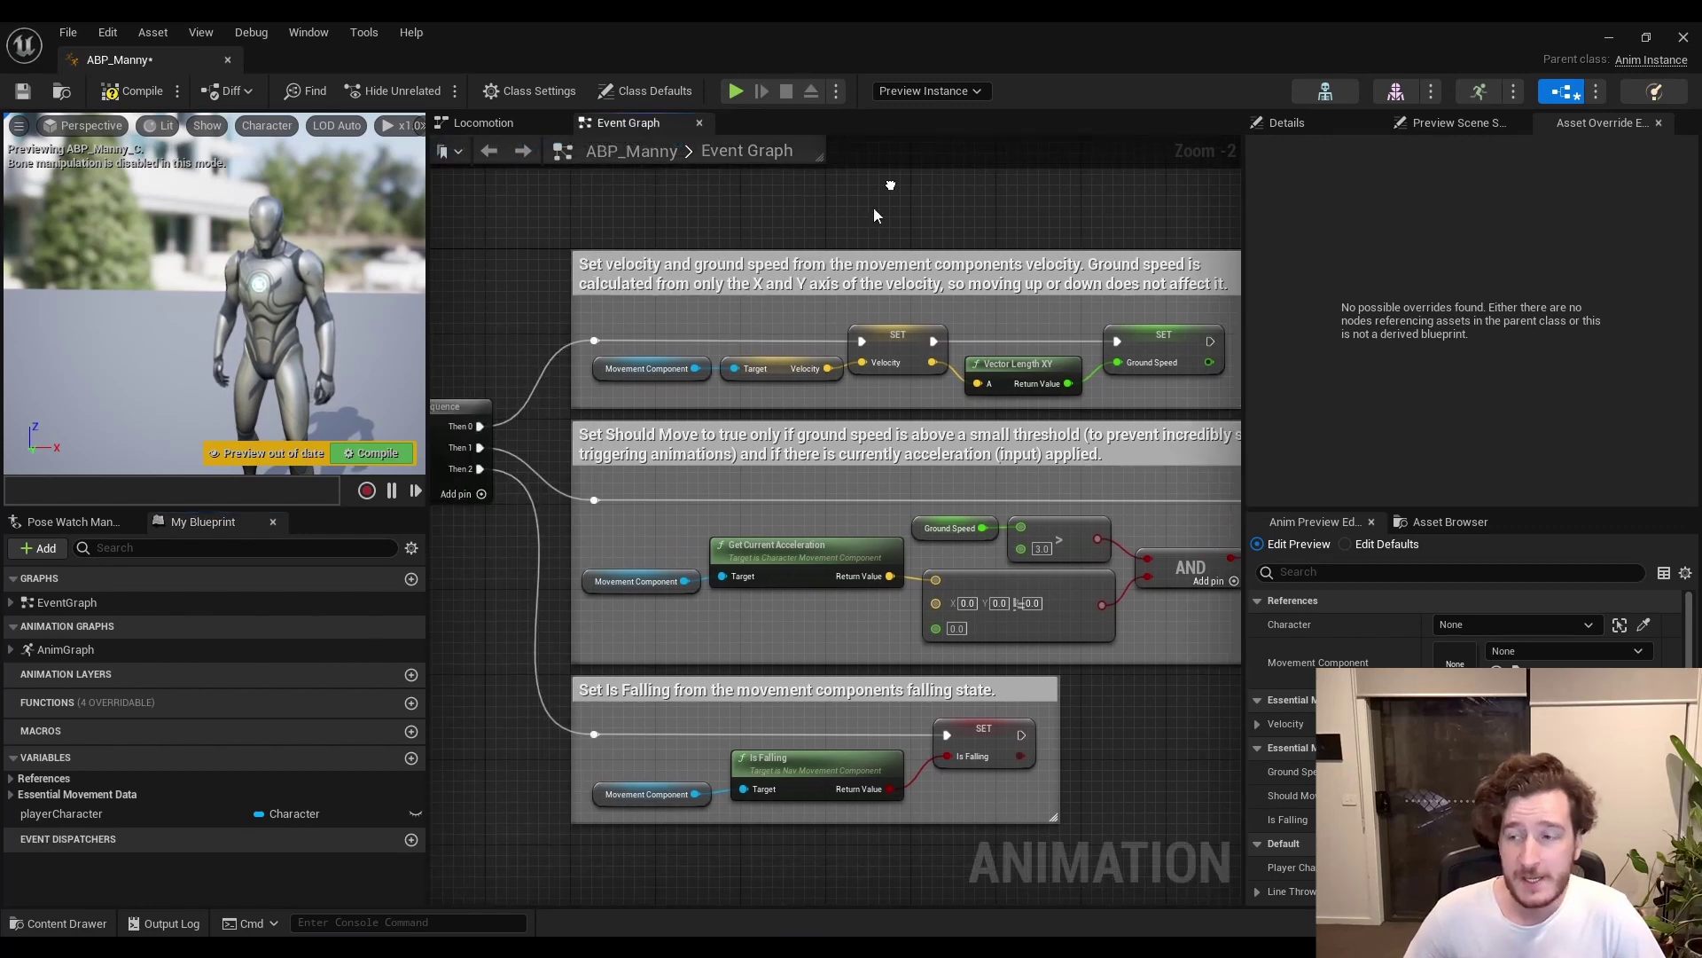
click(147, 819)
key(Delete)
right_drag(556, 729, 561, 462)
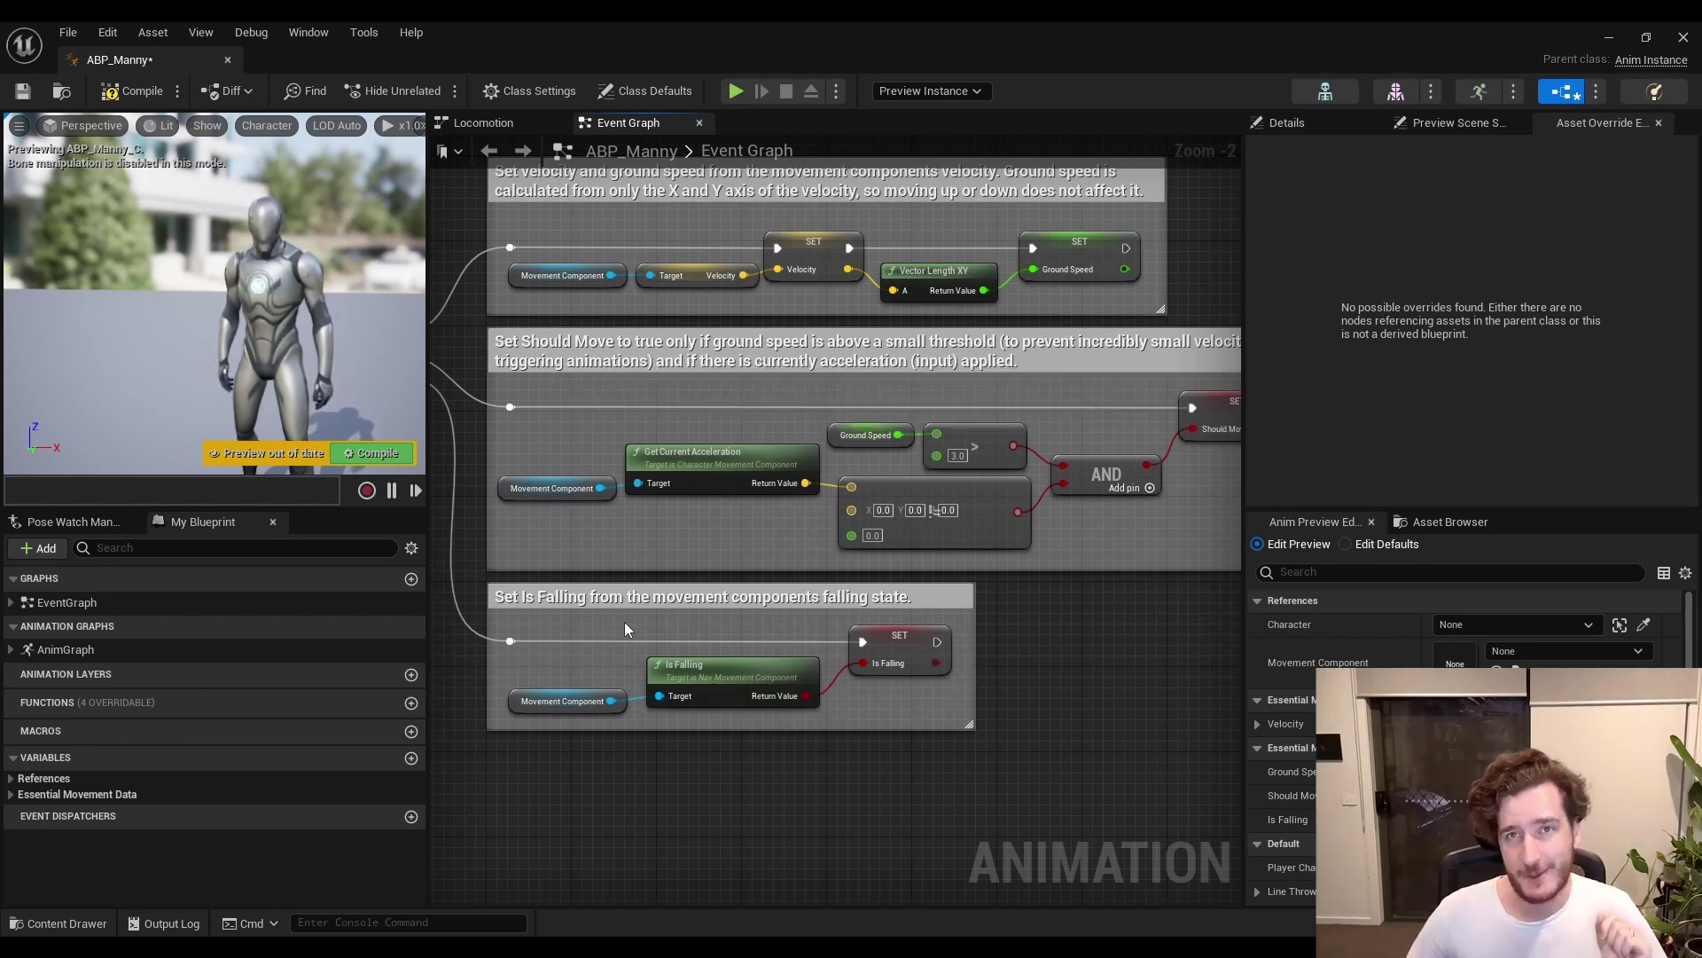
Compile the ABP_Manny animation blueprint and close its editor.
right_drag(707, 838, 816, 899)
click(1311, 129)
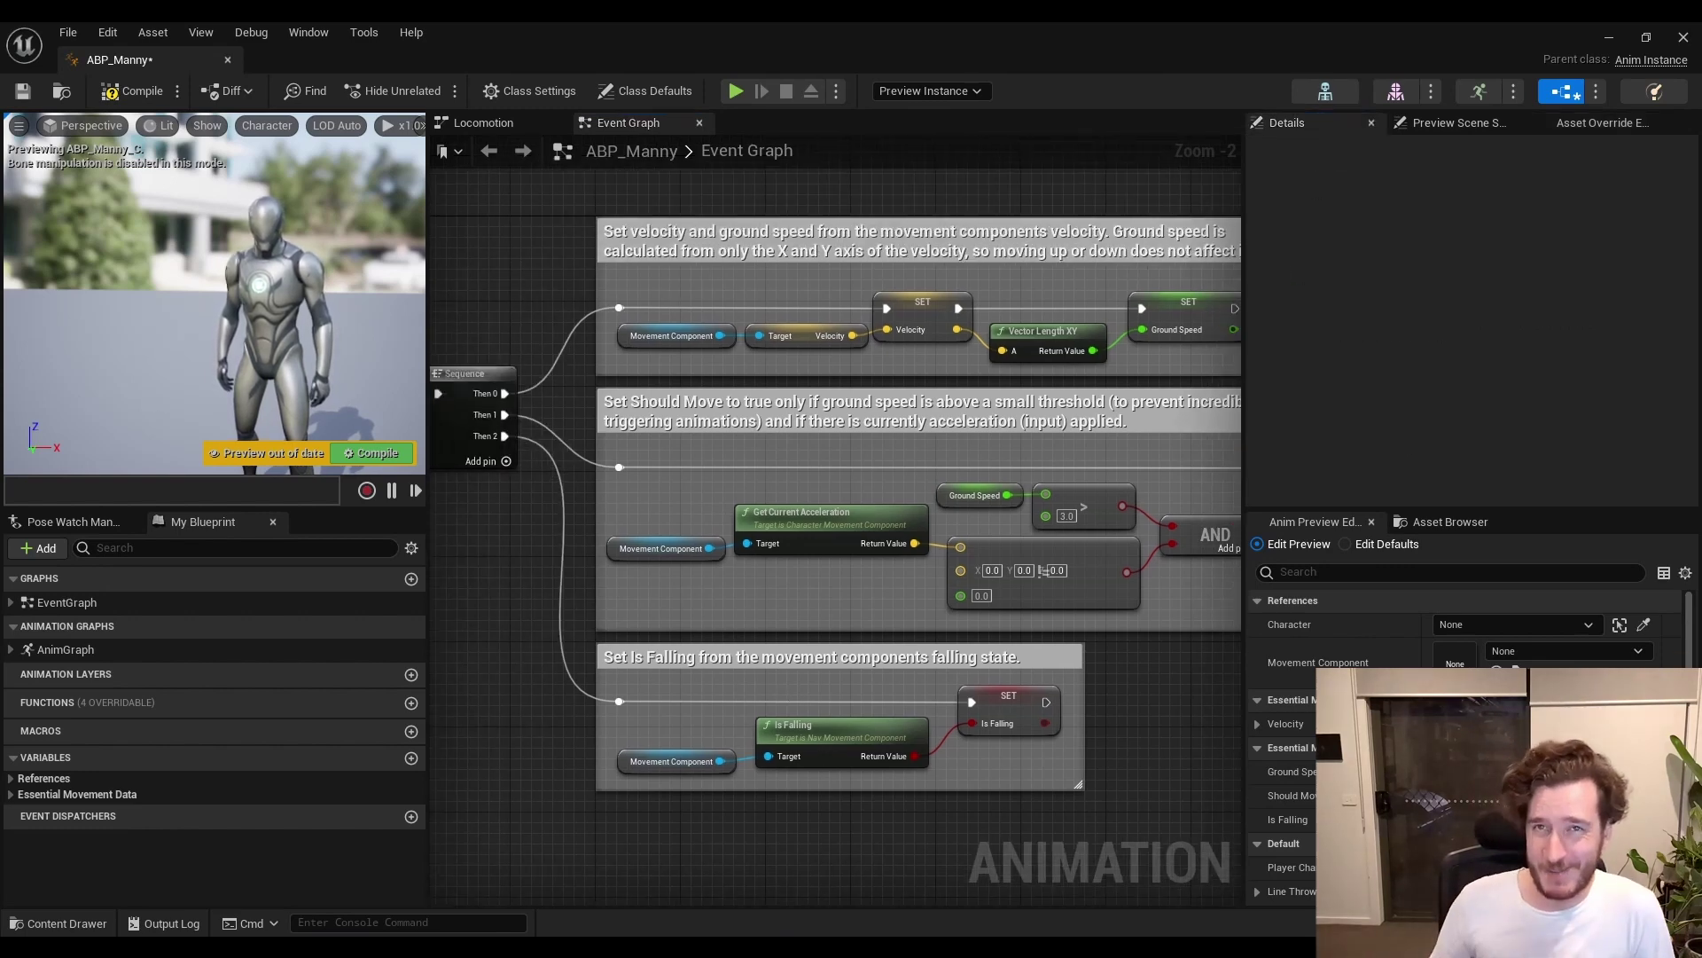
right_drag(266, 391, 301, 417)
click(366, 455)
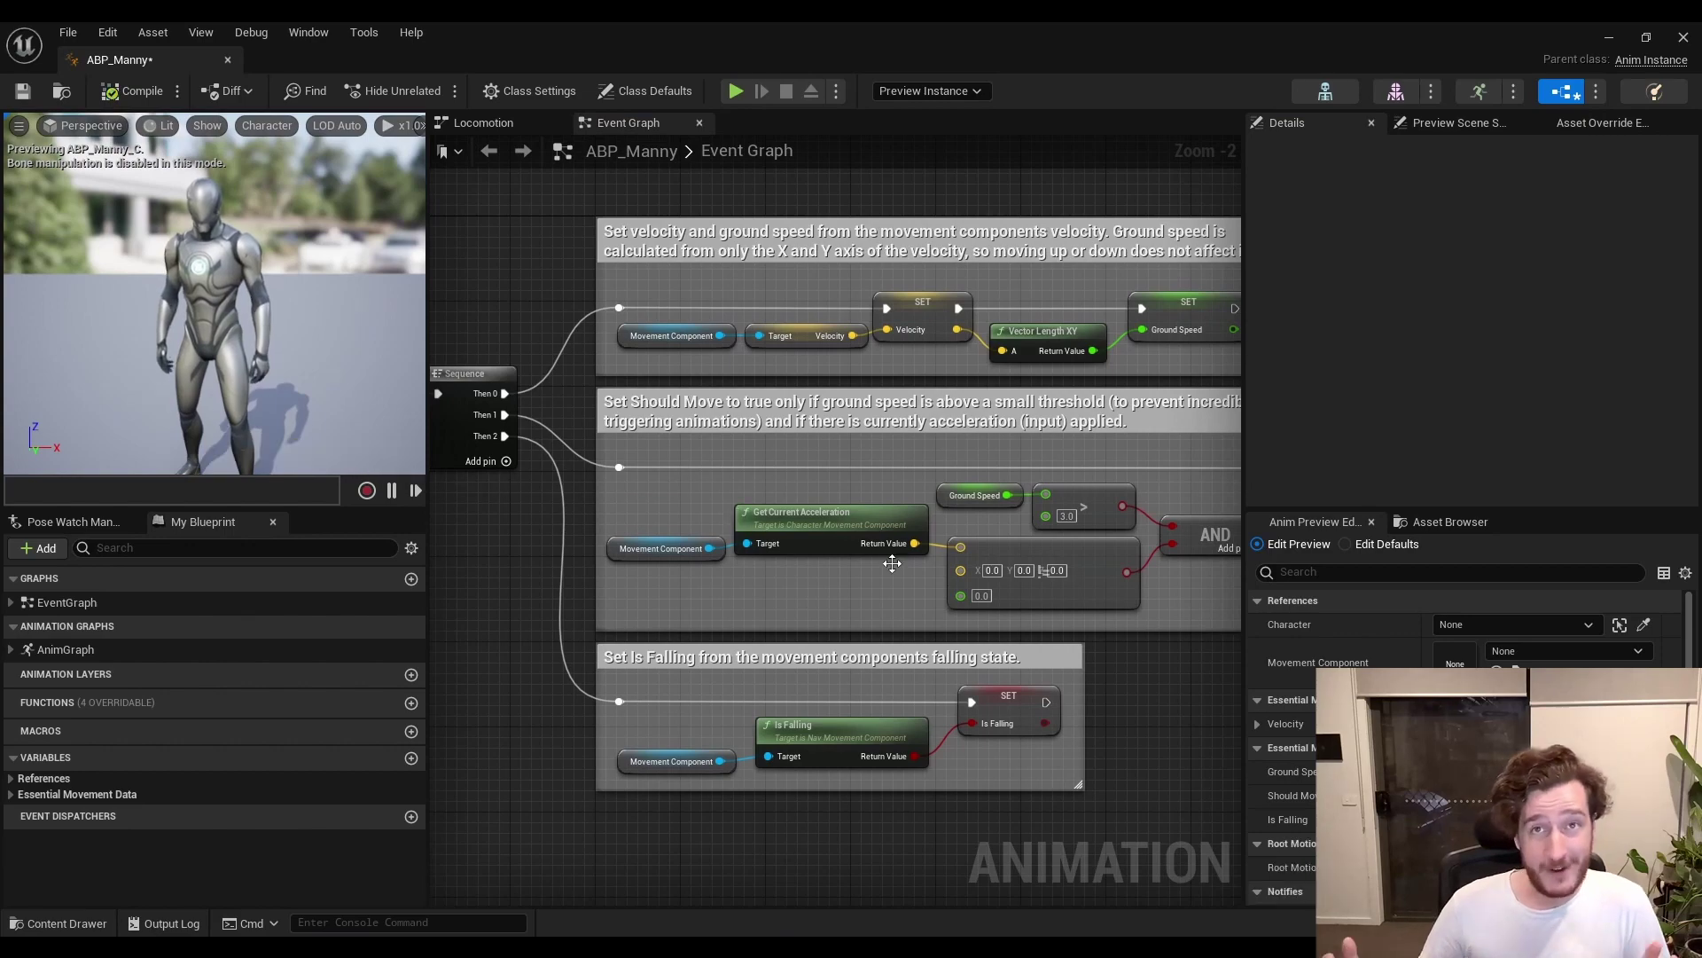
click(1682, 39)
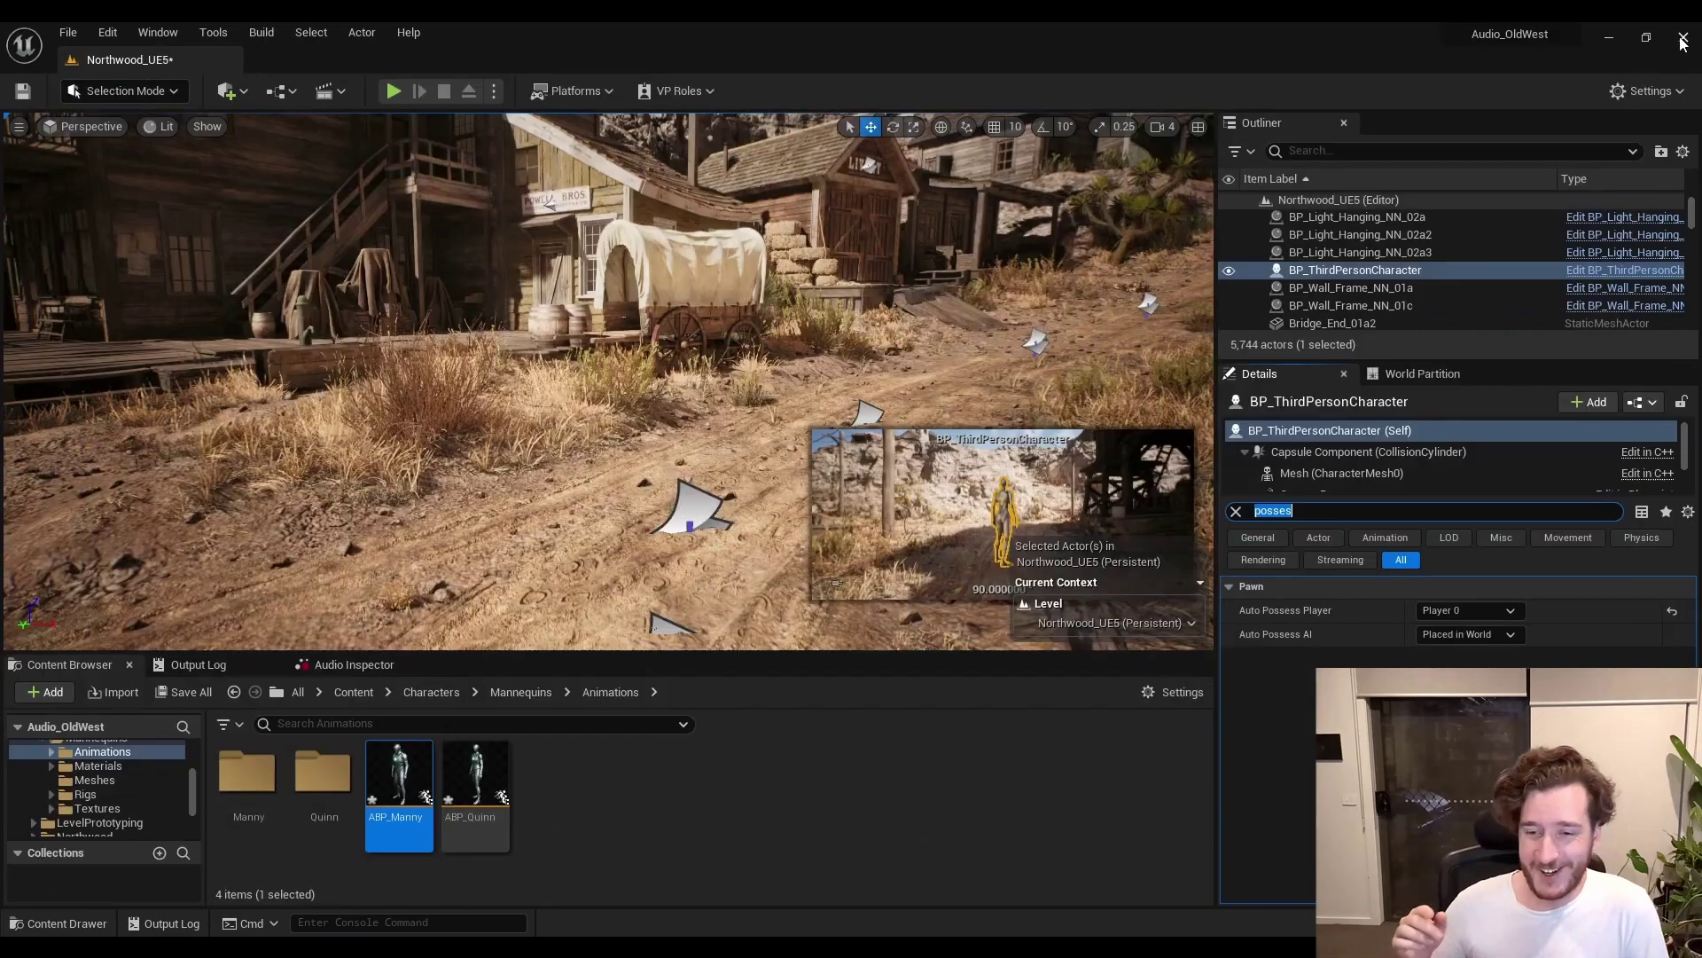
Look through the animation assets in the Manny and Quinn folders and return to the Animations folder.
double_click(247, 771)
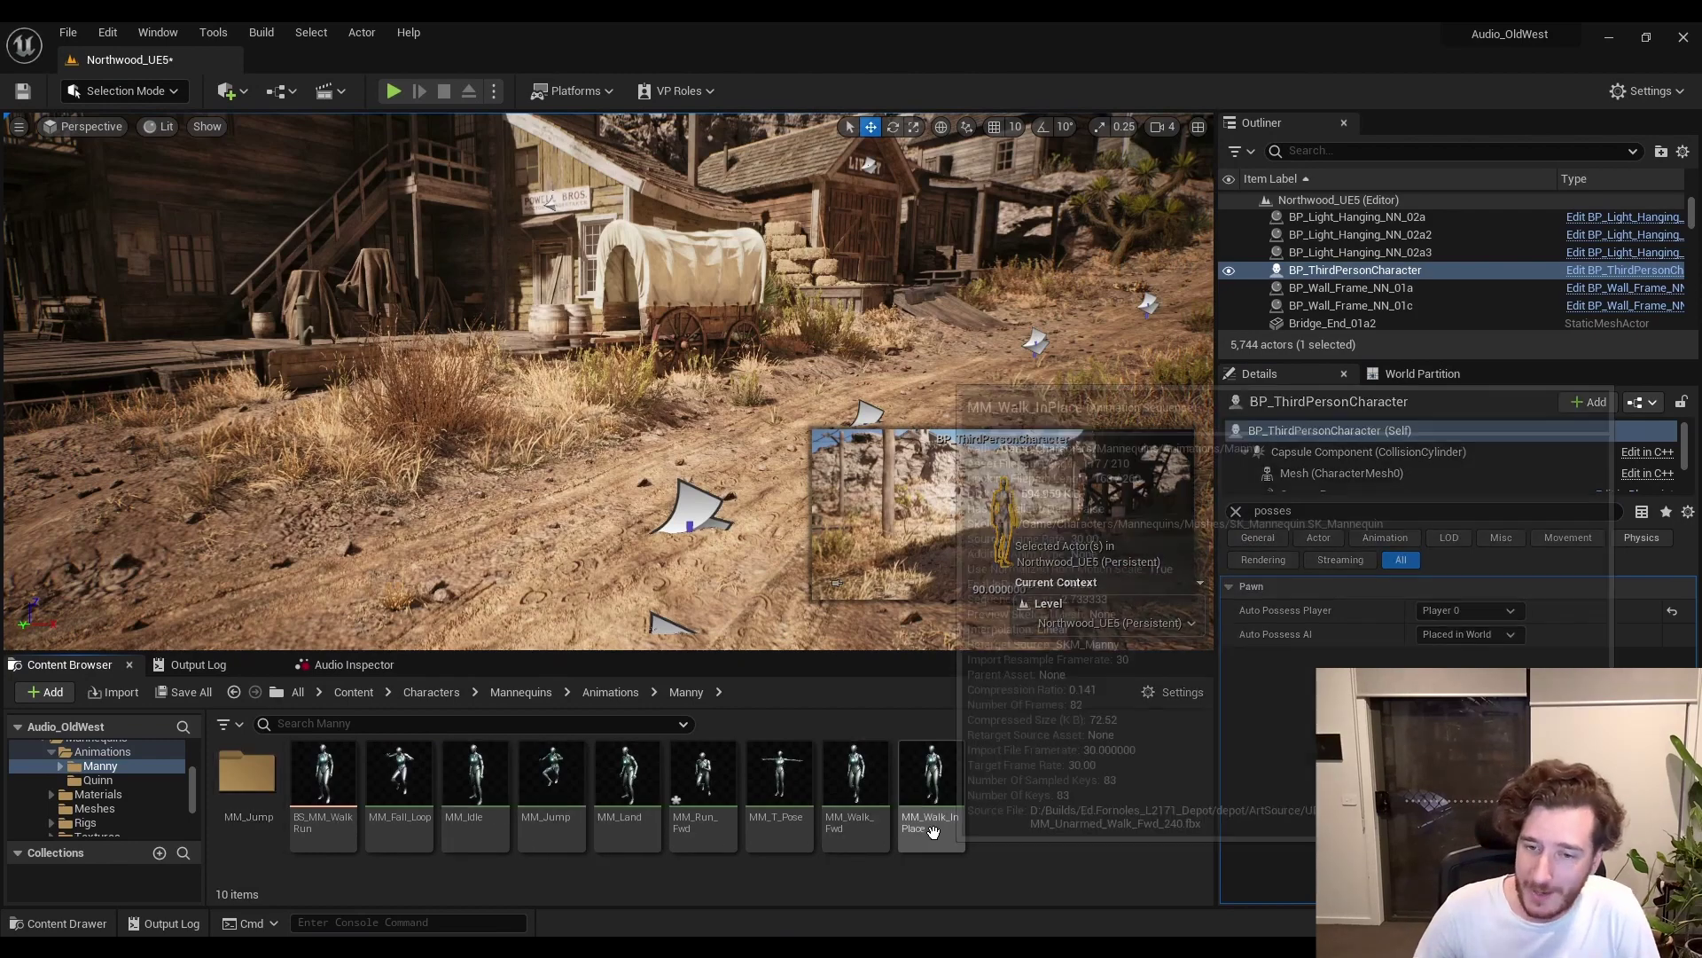
click(589, 692)
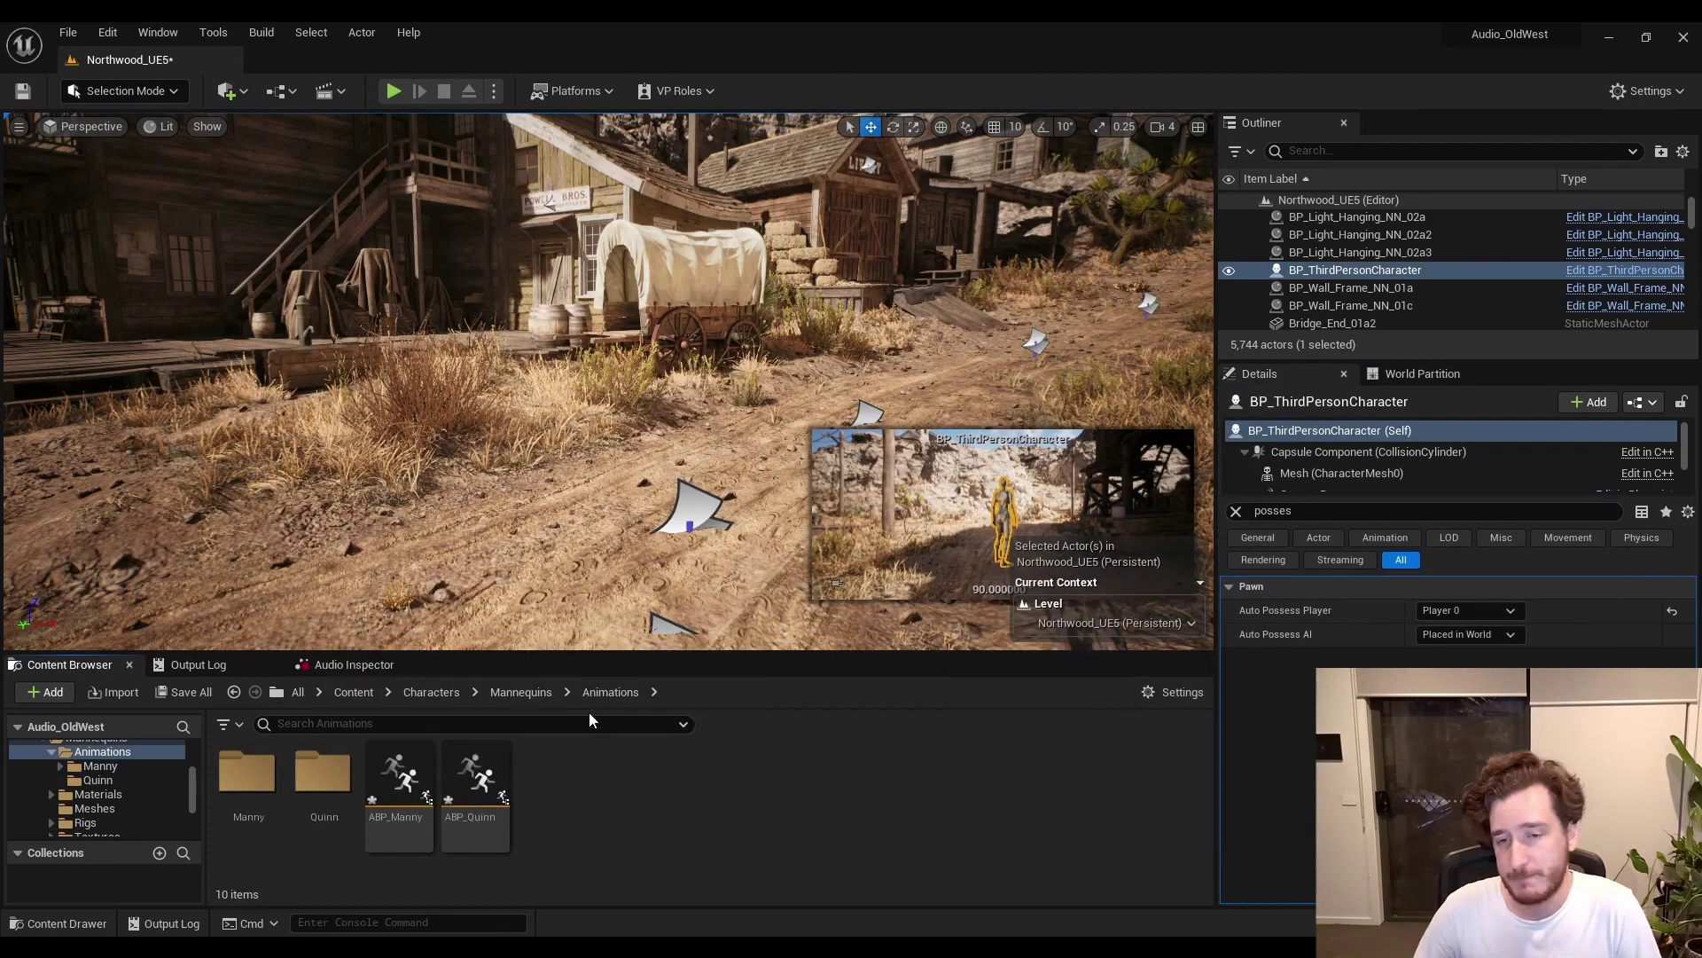
double_click(324, 771)
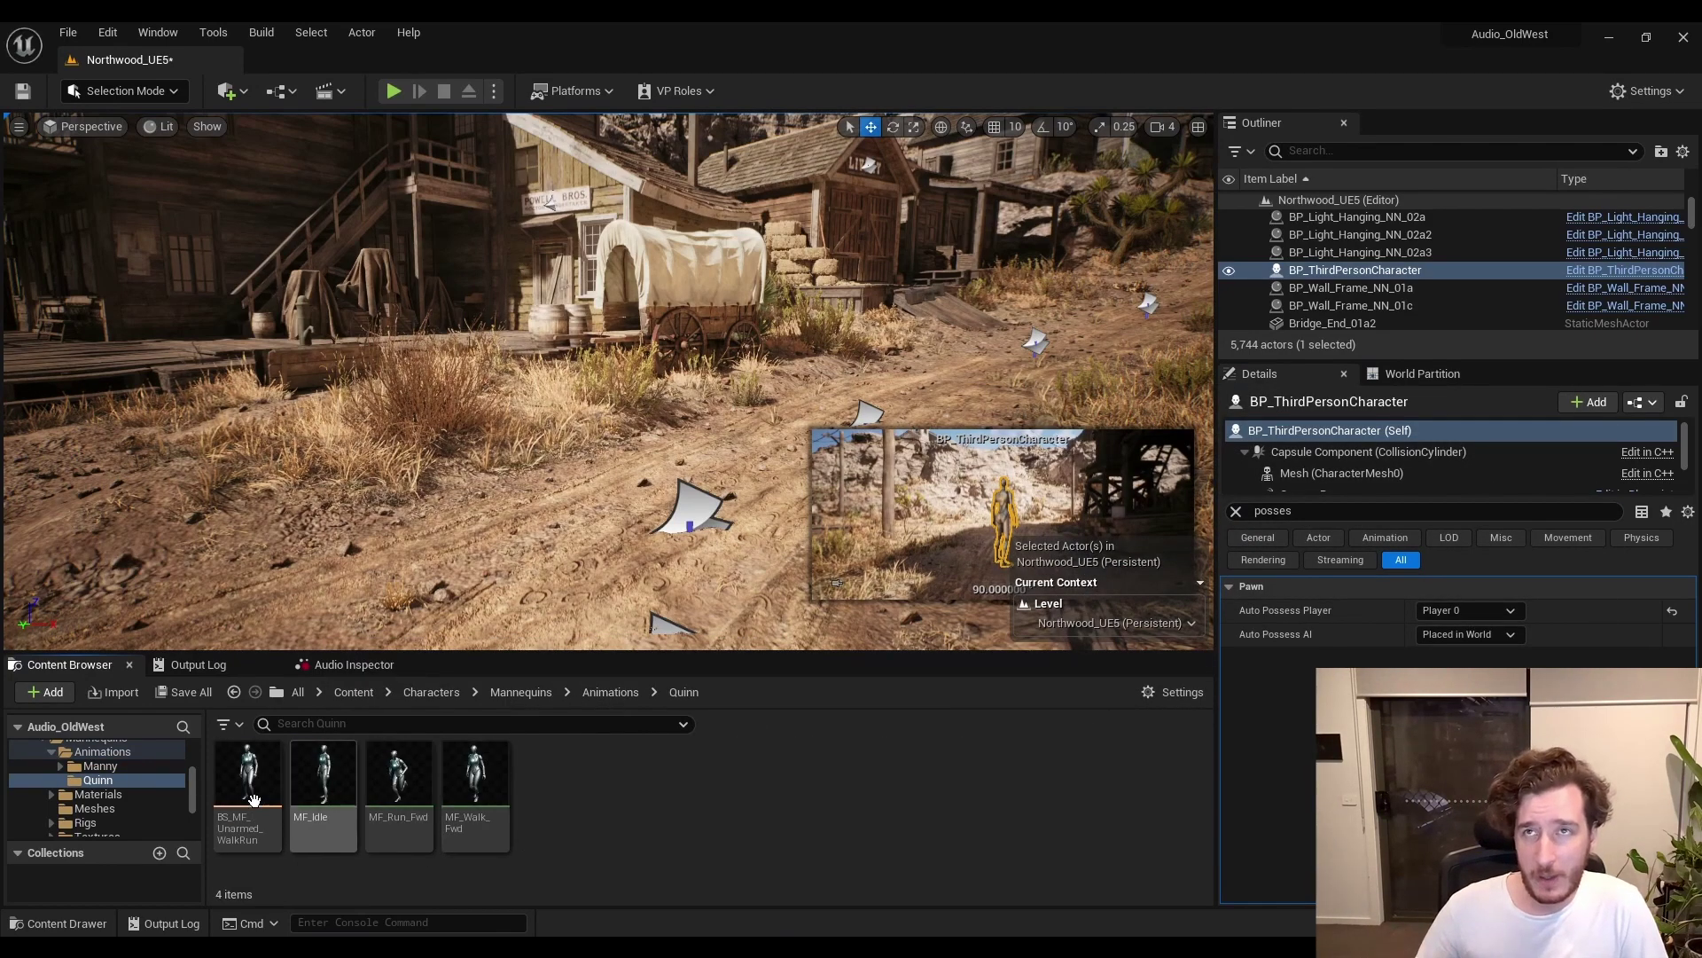
click(609, 693)
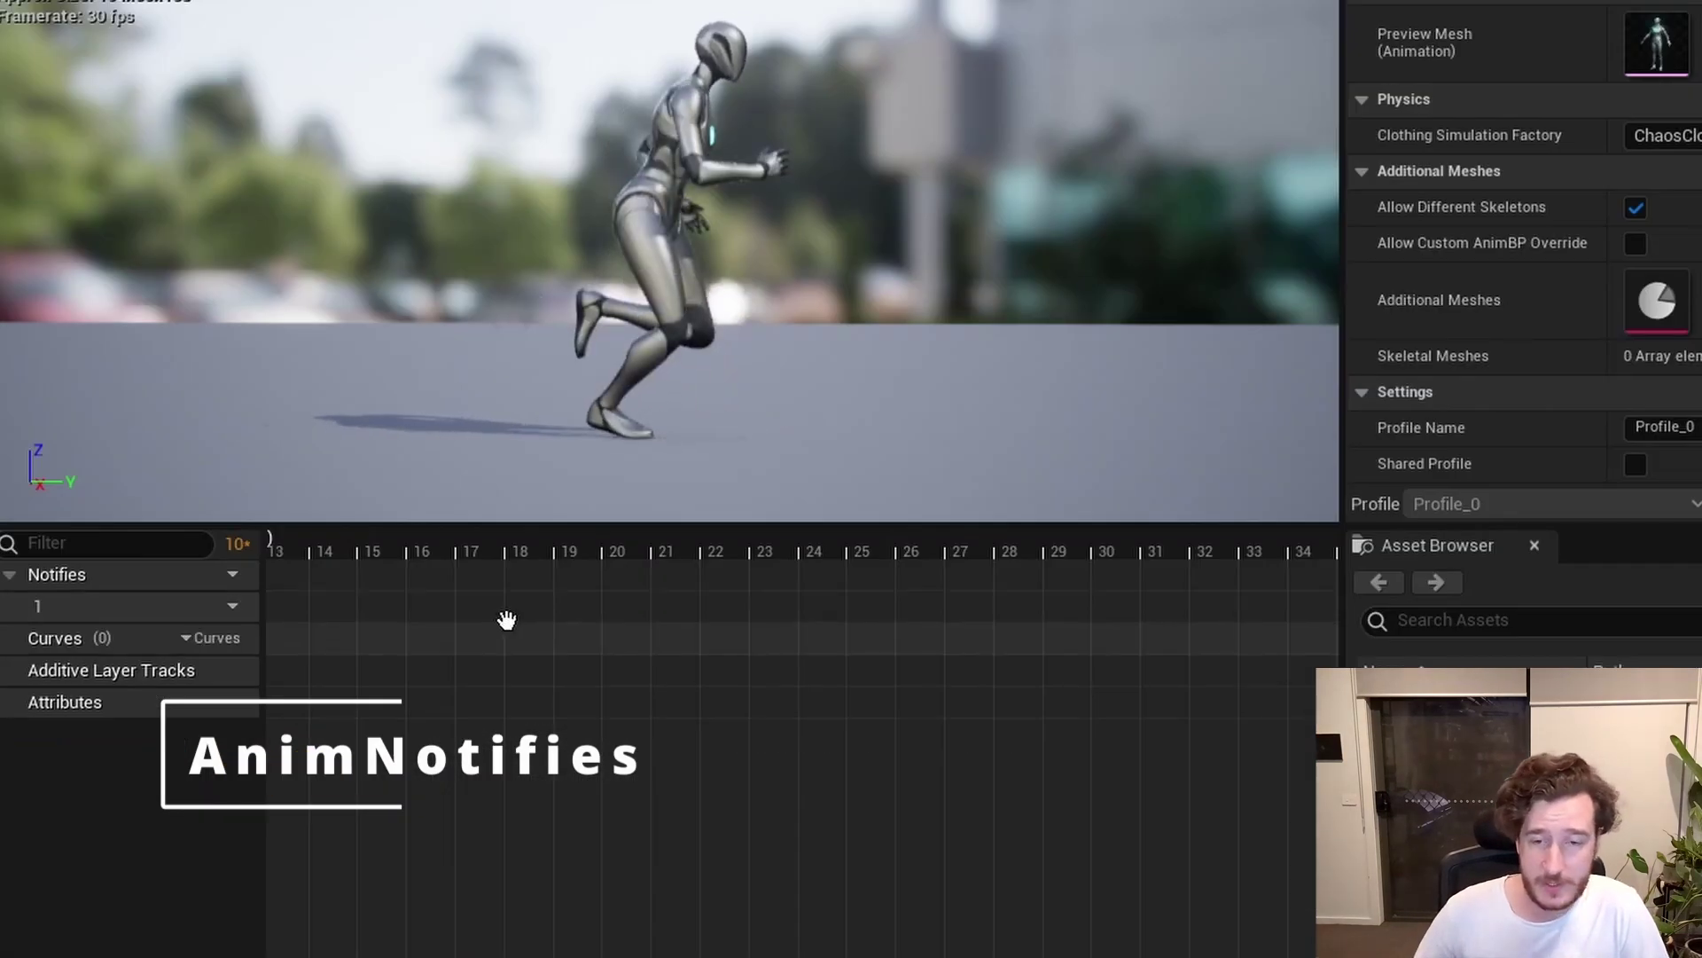
Move the run animation's playhead to the first footfall at about frame 1.
ctrl+scroll(509, 628, down, 3)
ctrl+scroll(509, 628, up, 4)
ctrl+scroll(509, 628, down, 5)
shift+scroll(509, 630, down, 6)
shift+scroll(507, 628, up, 20)
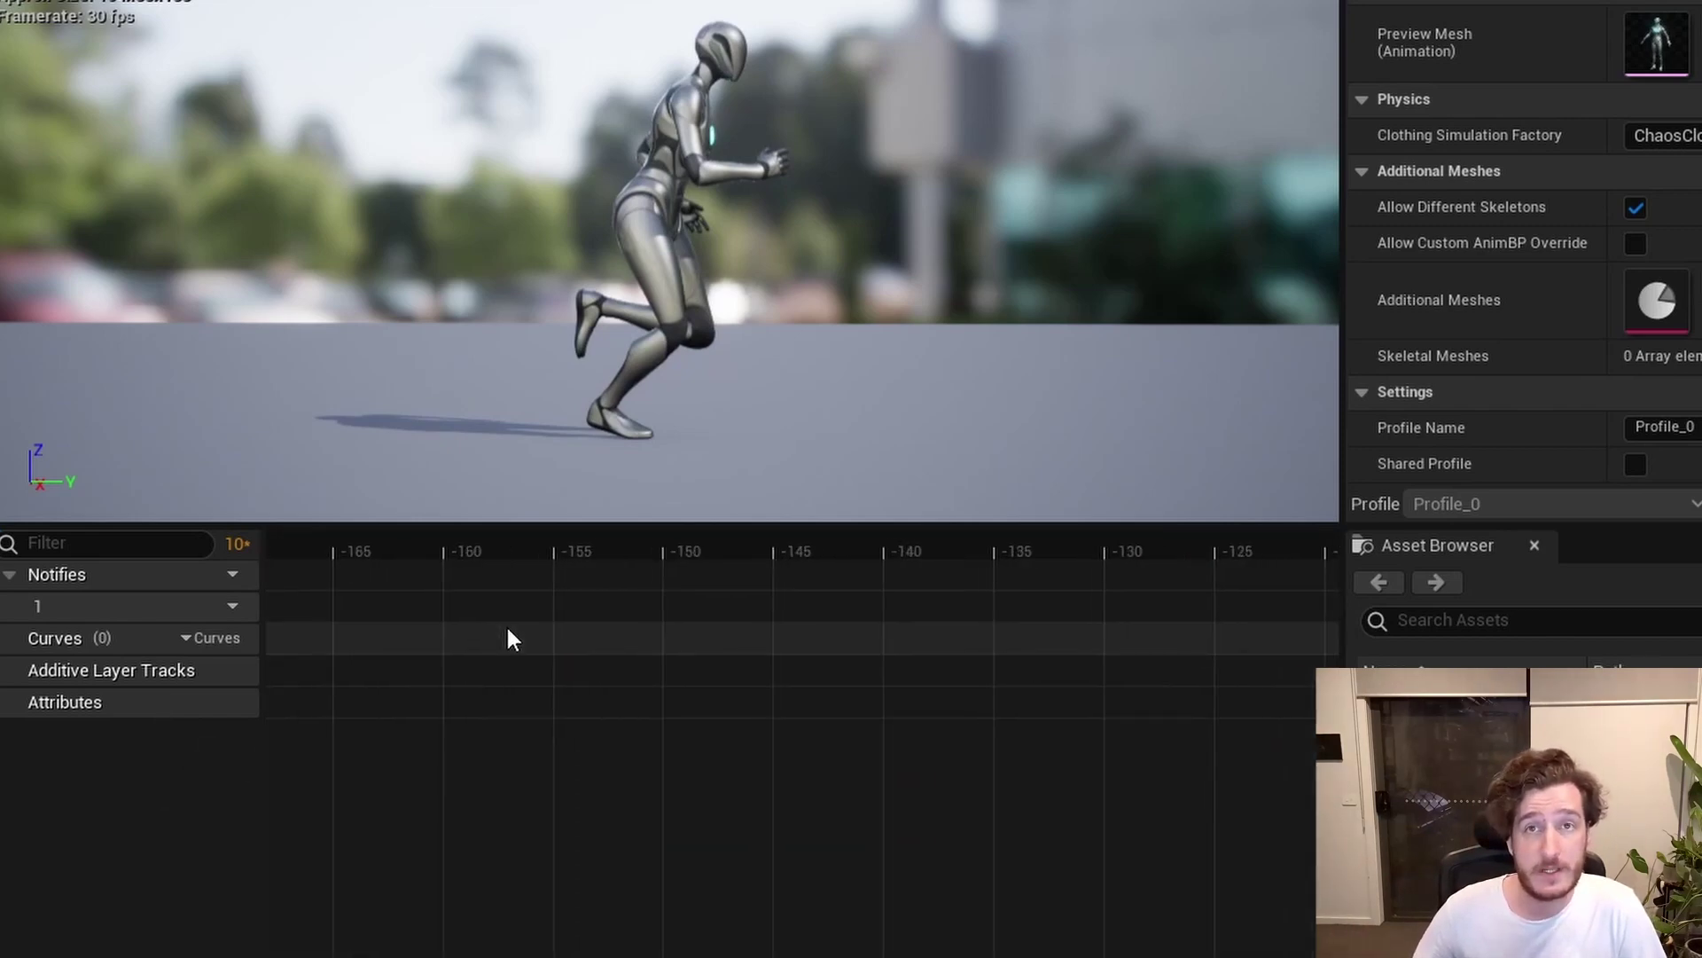
scroll(502, 618, right, 10)
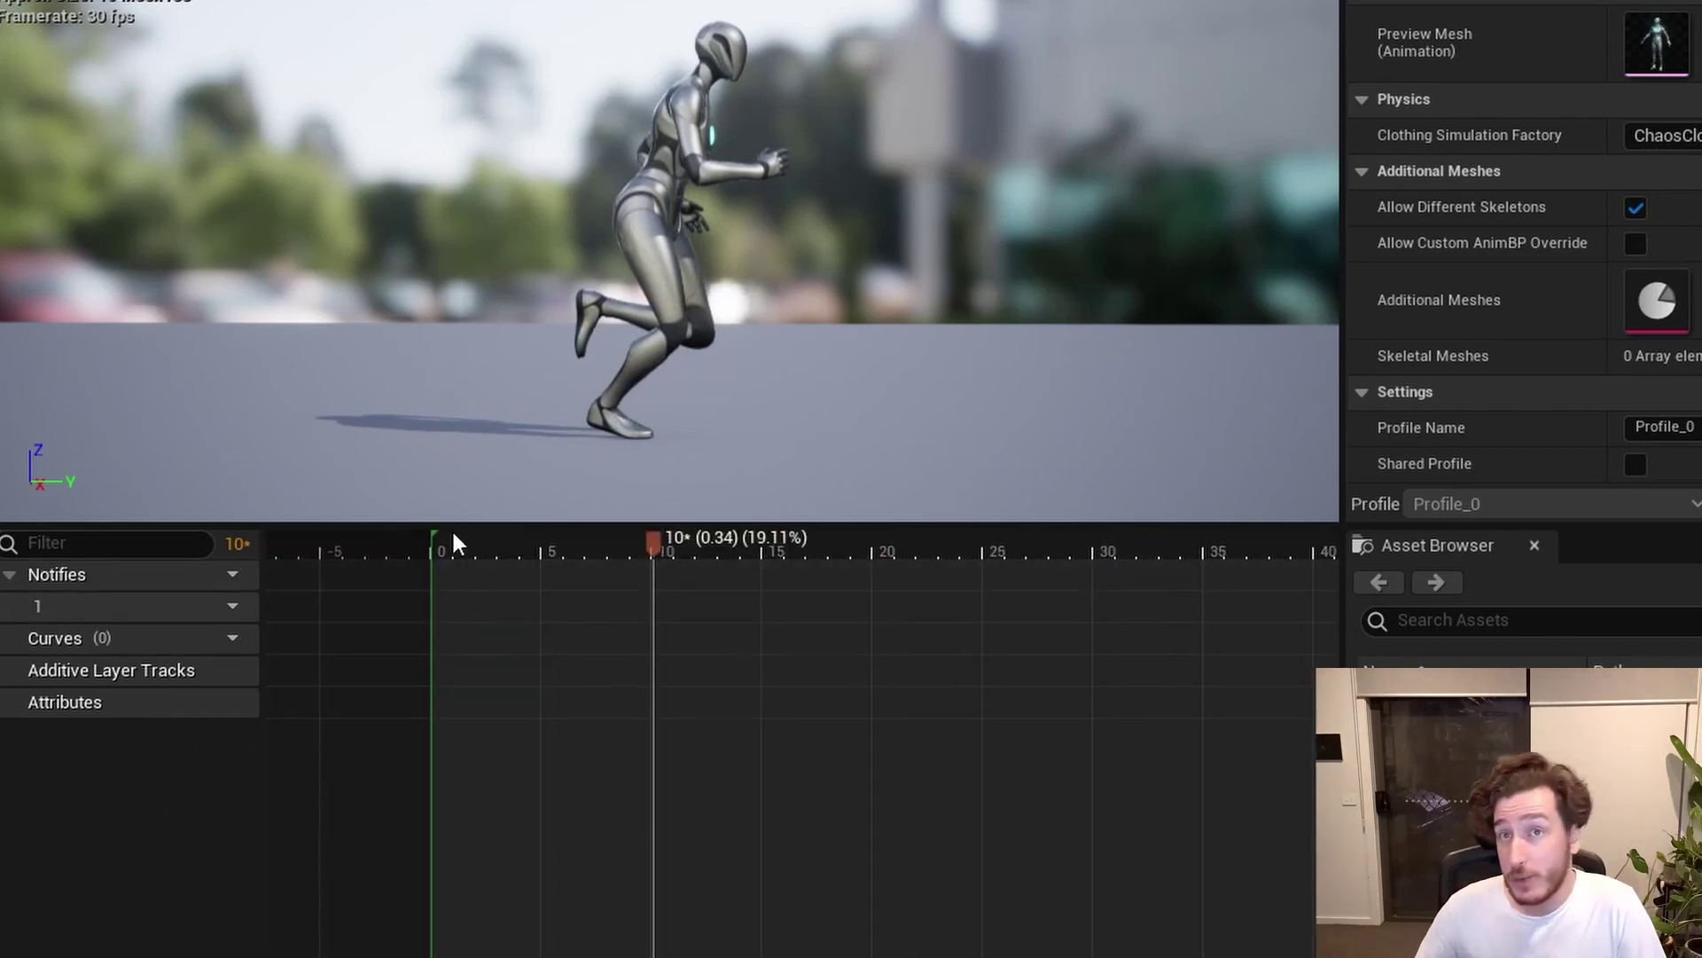
drag(453, 534, 463, 605)
Insert a notify track named Audio in the run animation's timeline.
right_click(459, 615)
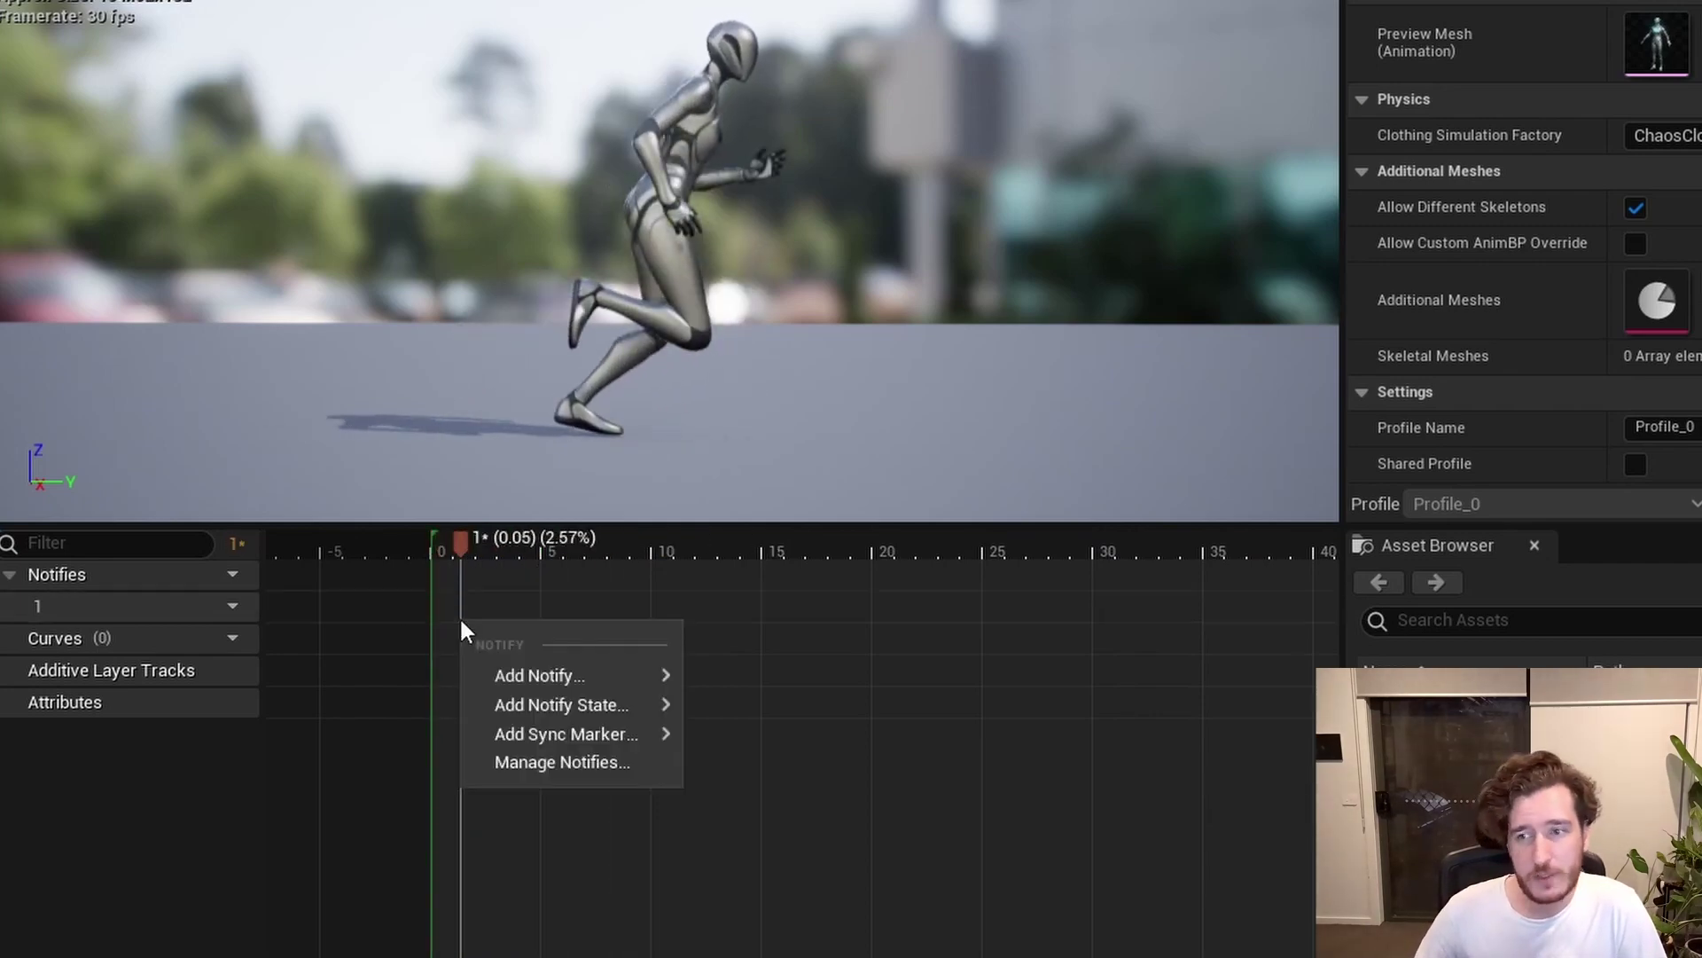
click(190, 593)
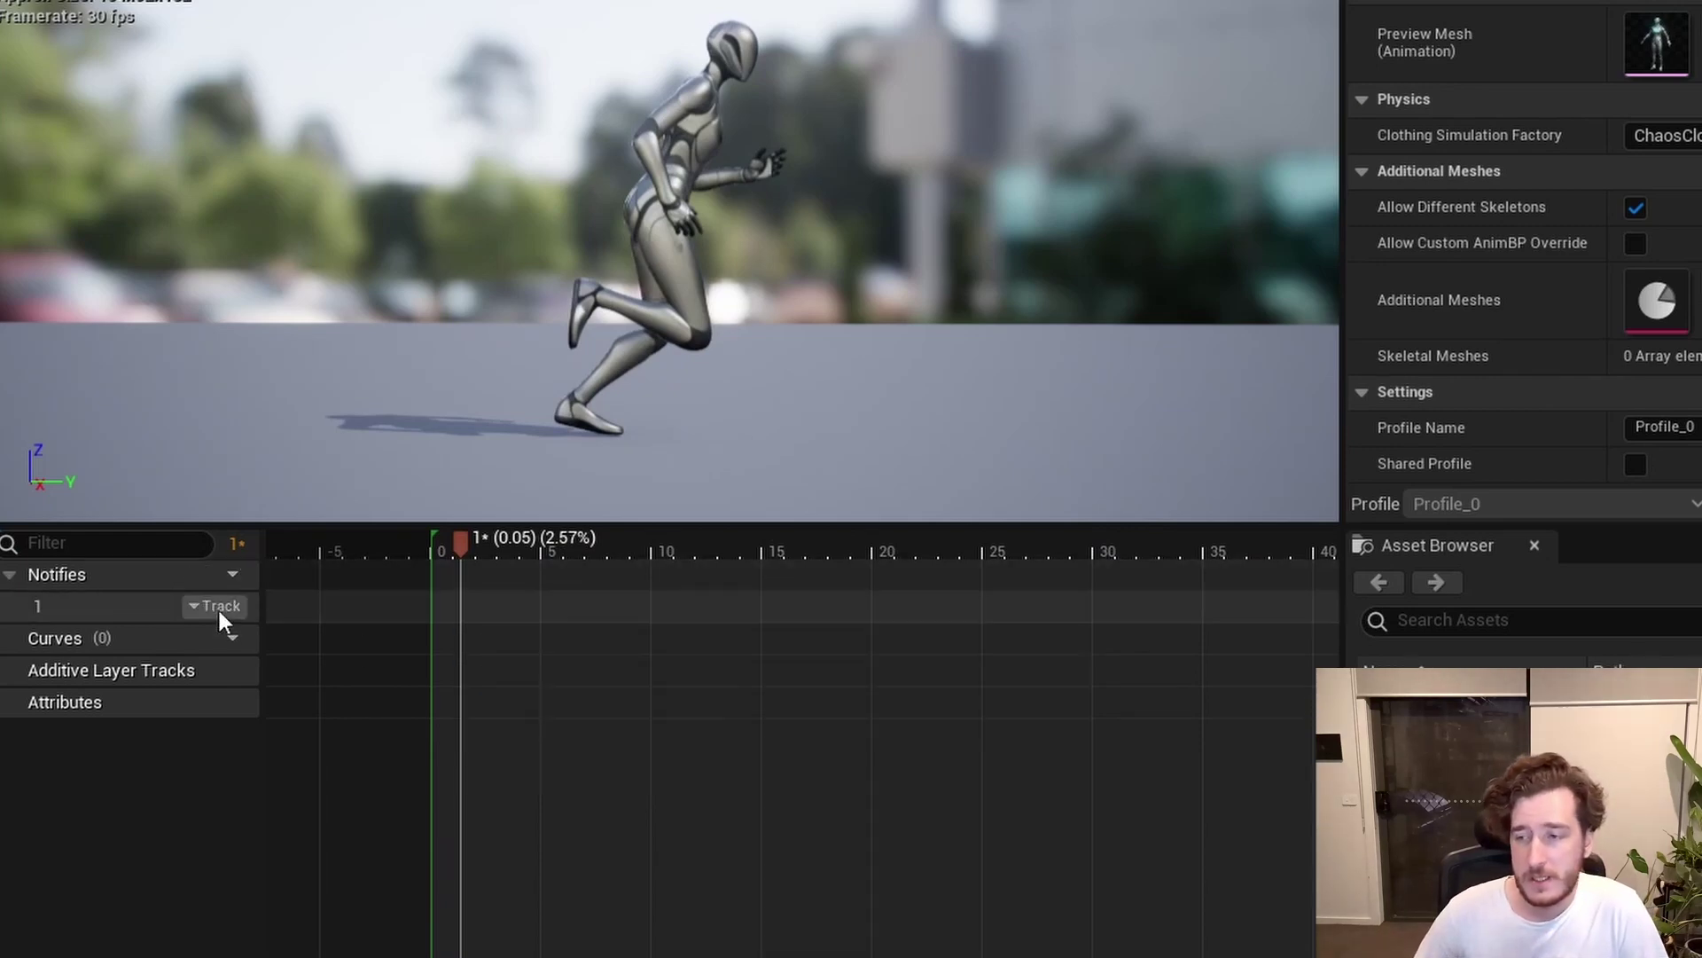
click(220, 610)
click(253, 667)
text(Audio)
key(Return)
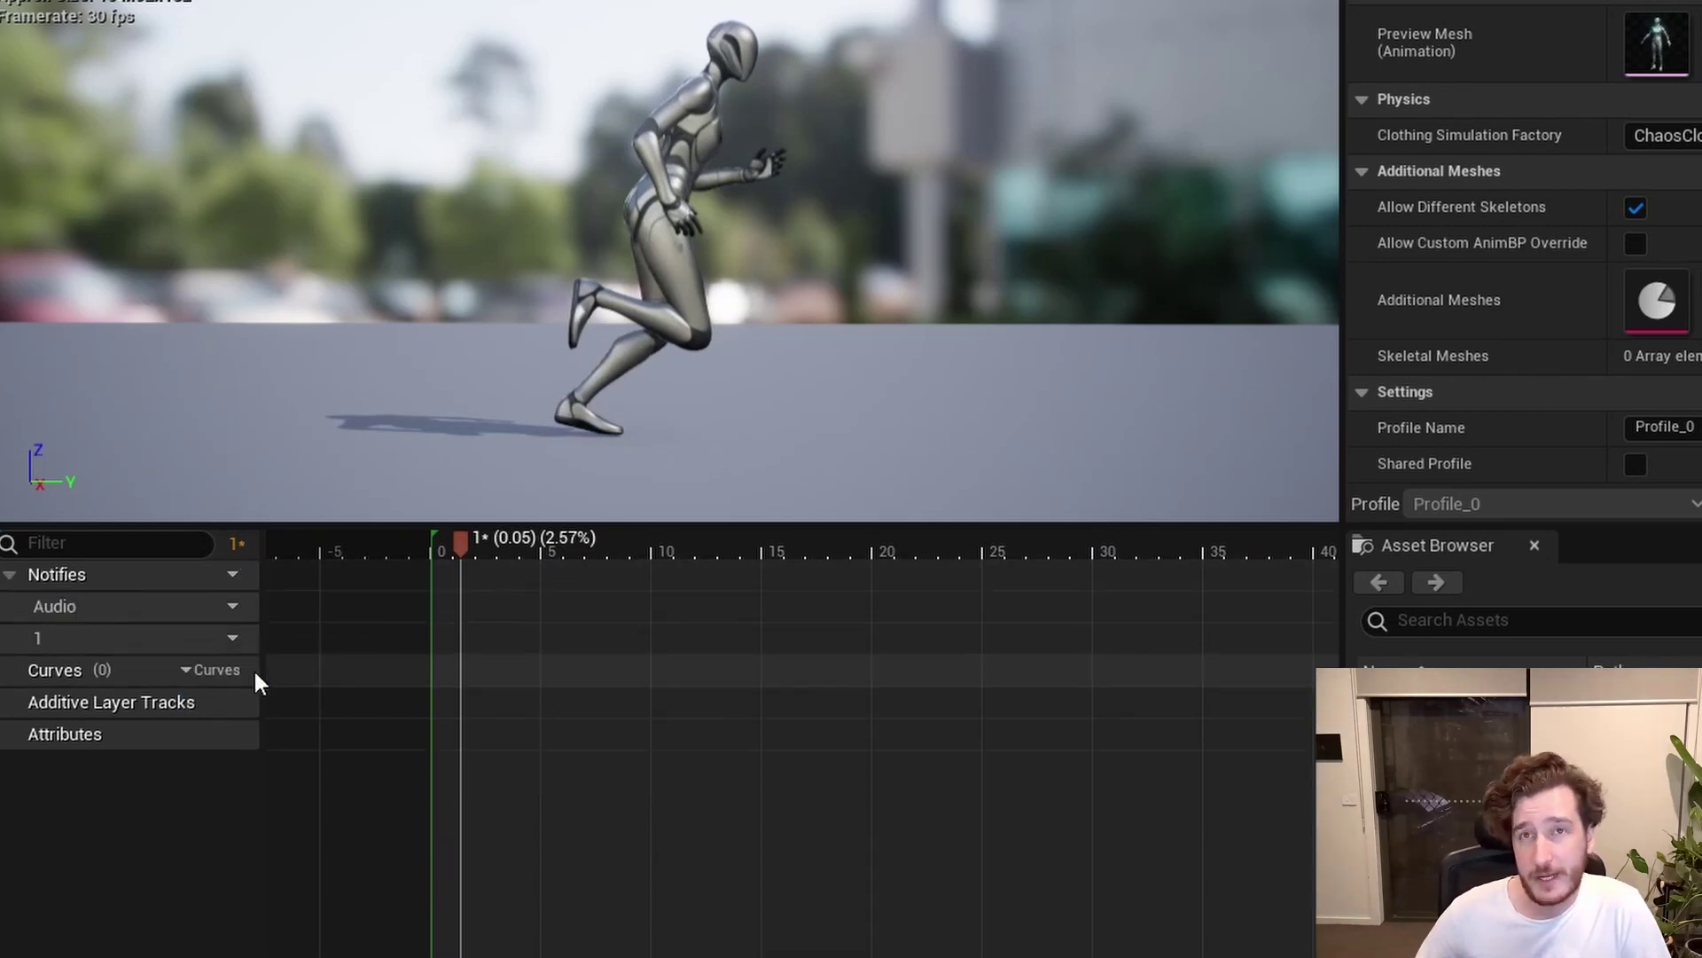
Add a new notify named Au_Footstep_Left to the Audio track at the playhead, about frame 1.
right_click(461, 609)
mouse_move(496, 671)
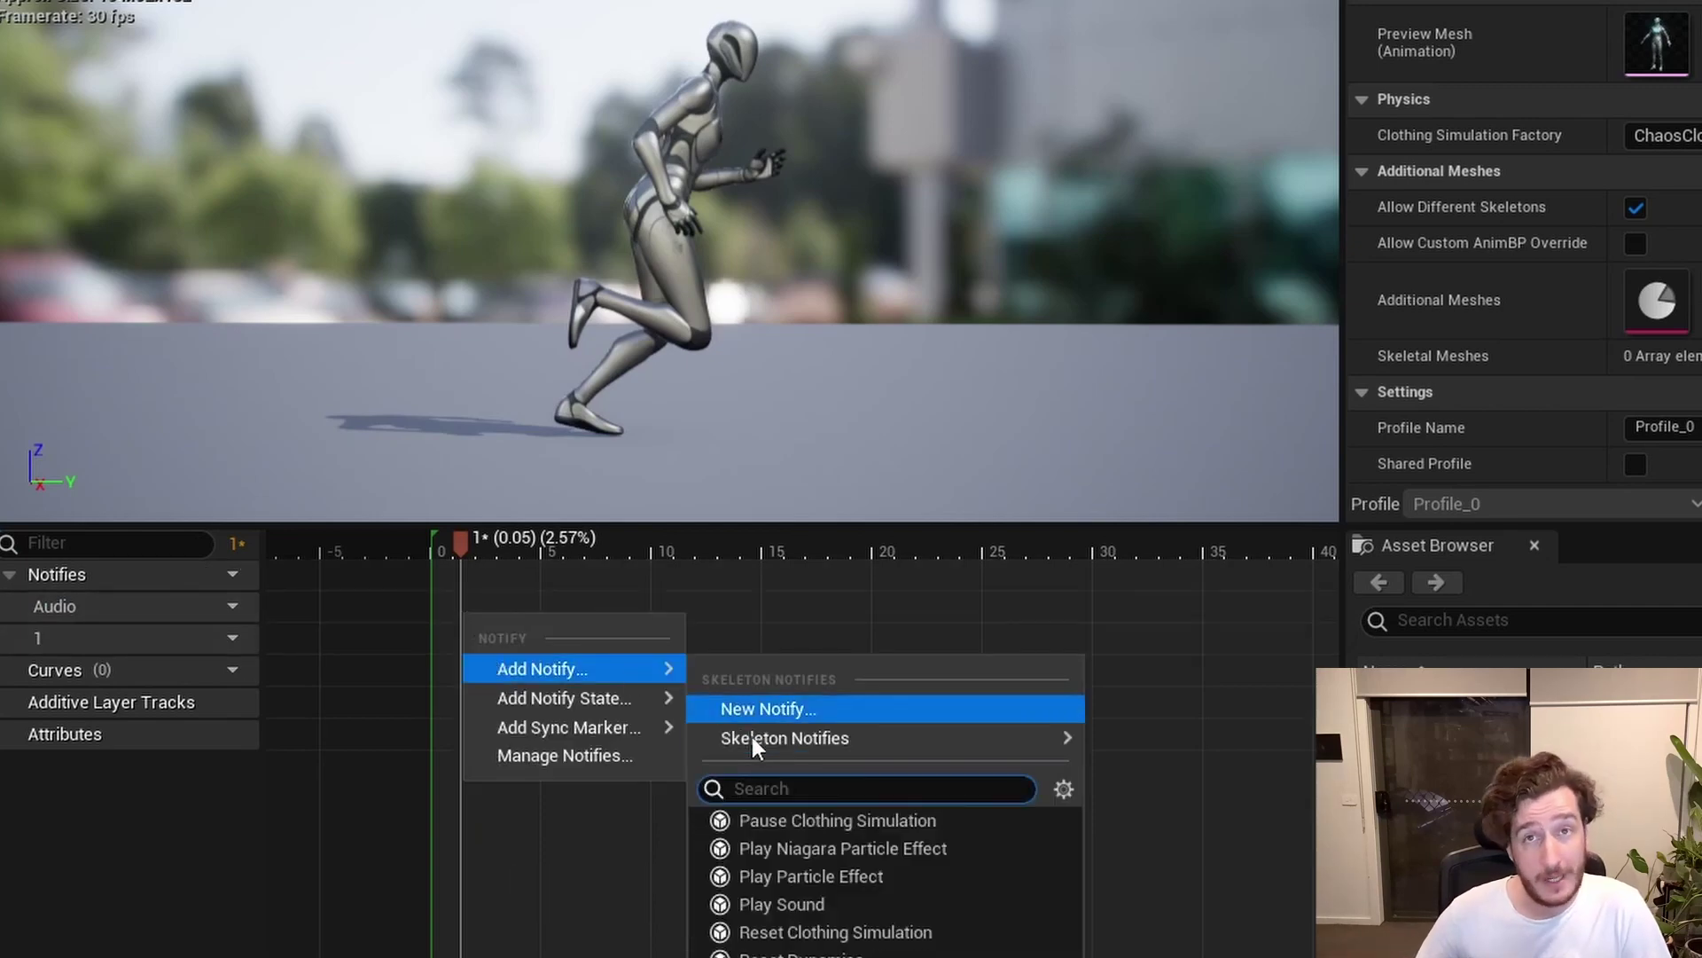
mouse_move(752, 737)
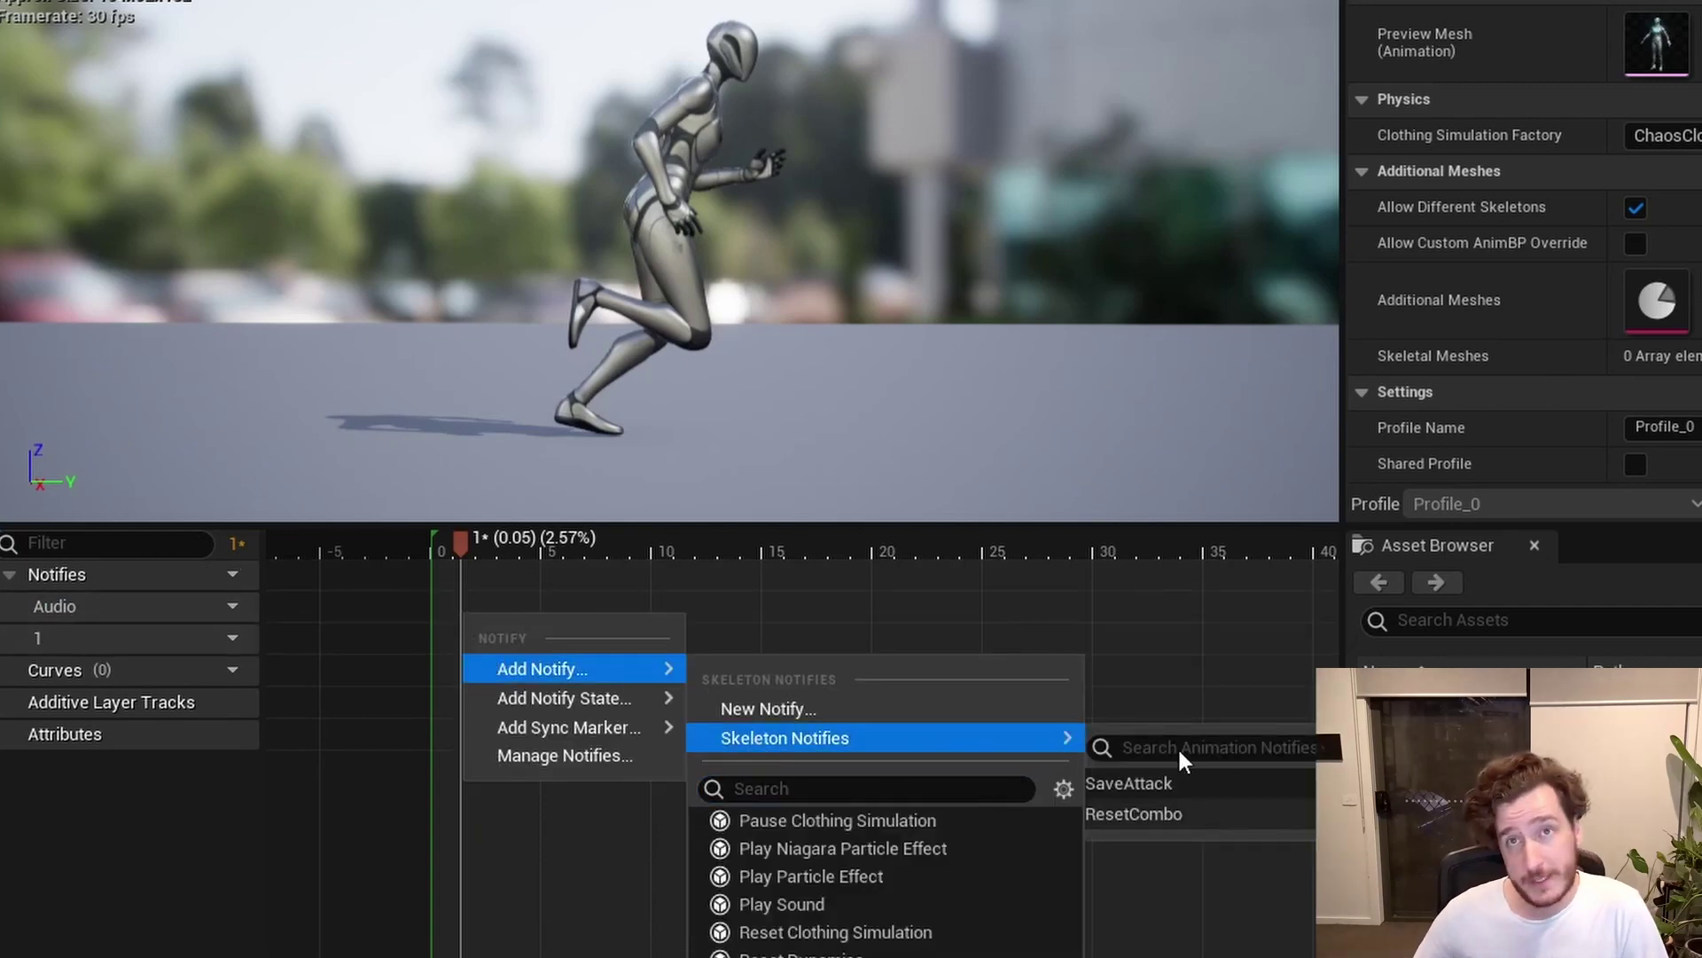
click(789, 707)
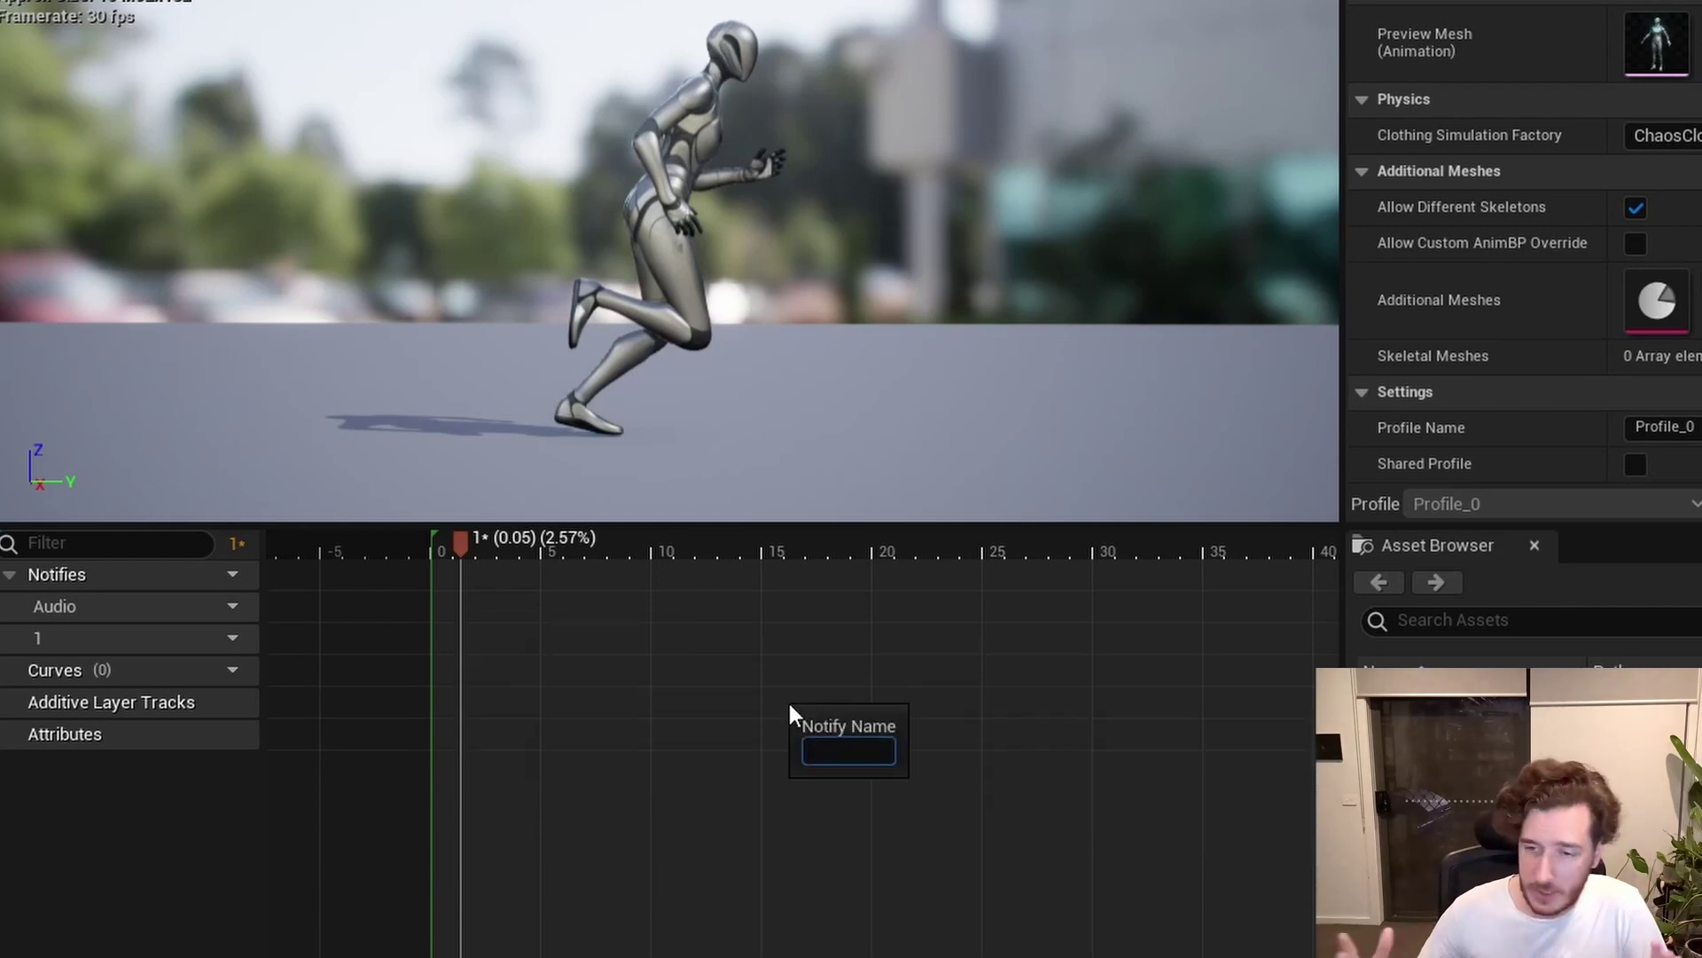
text(Au_Footstep_Left)
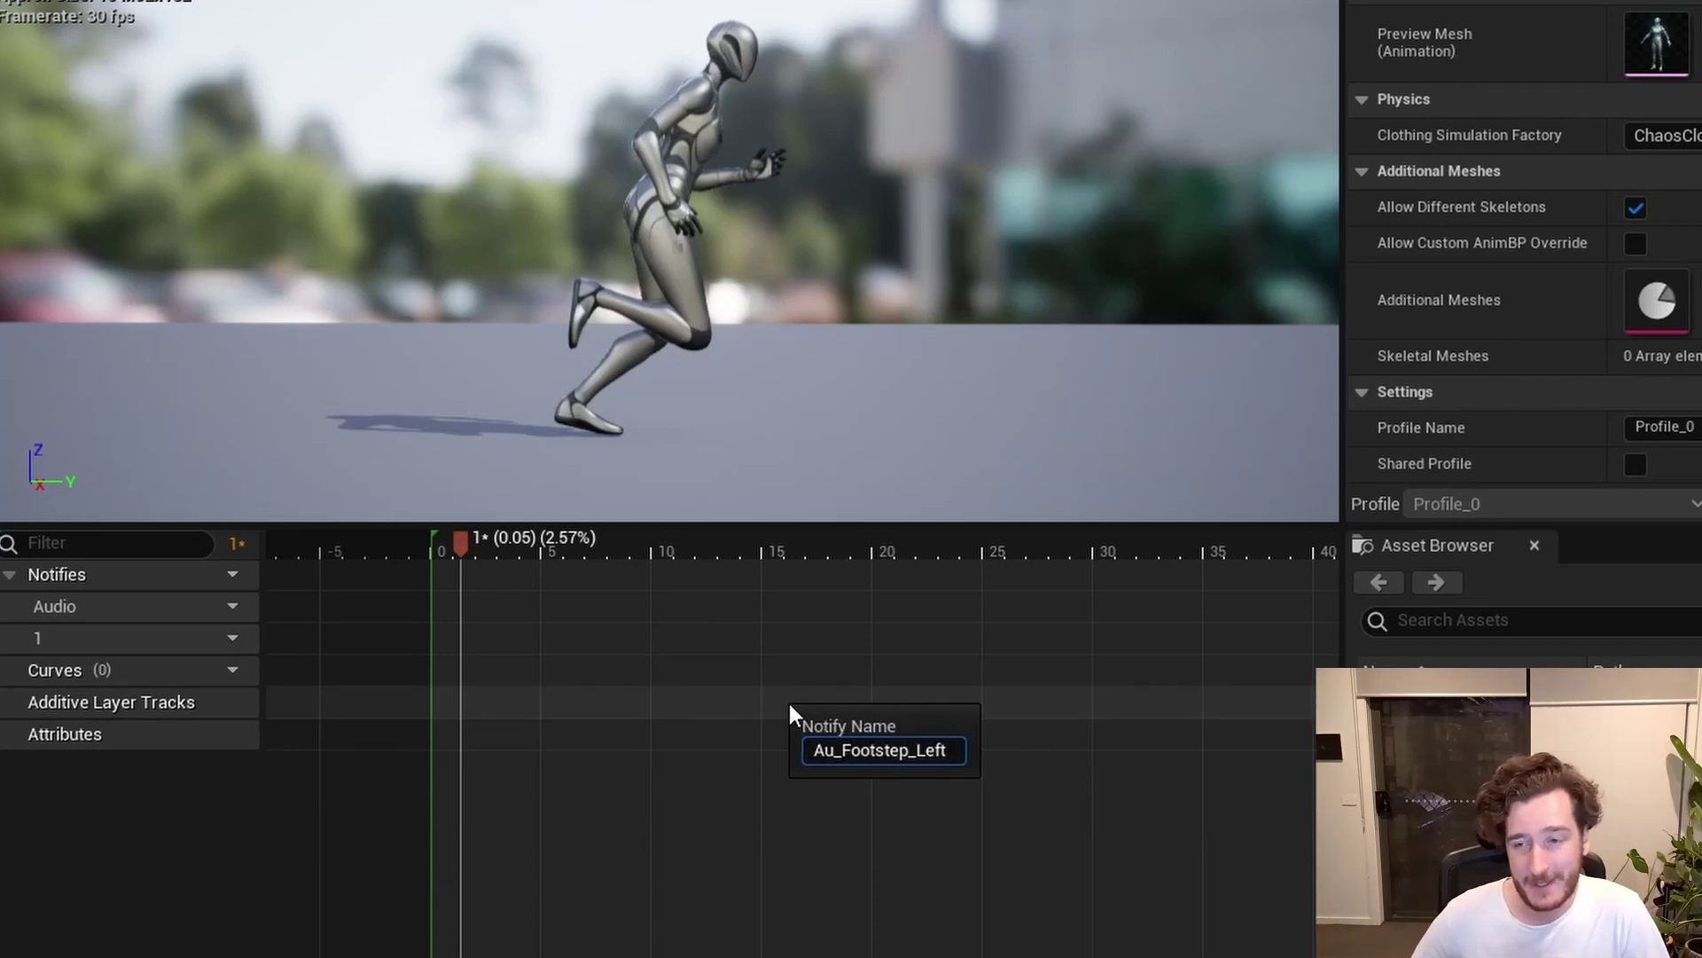
key(Return)
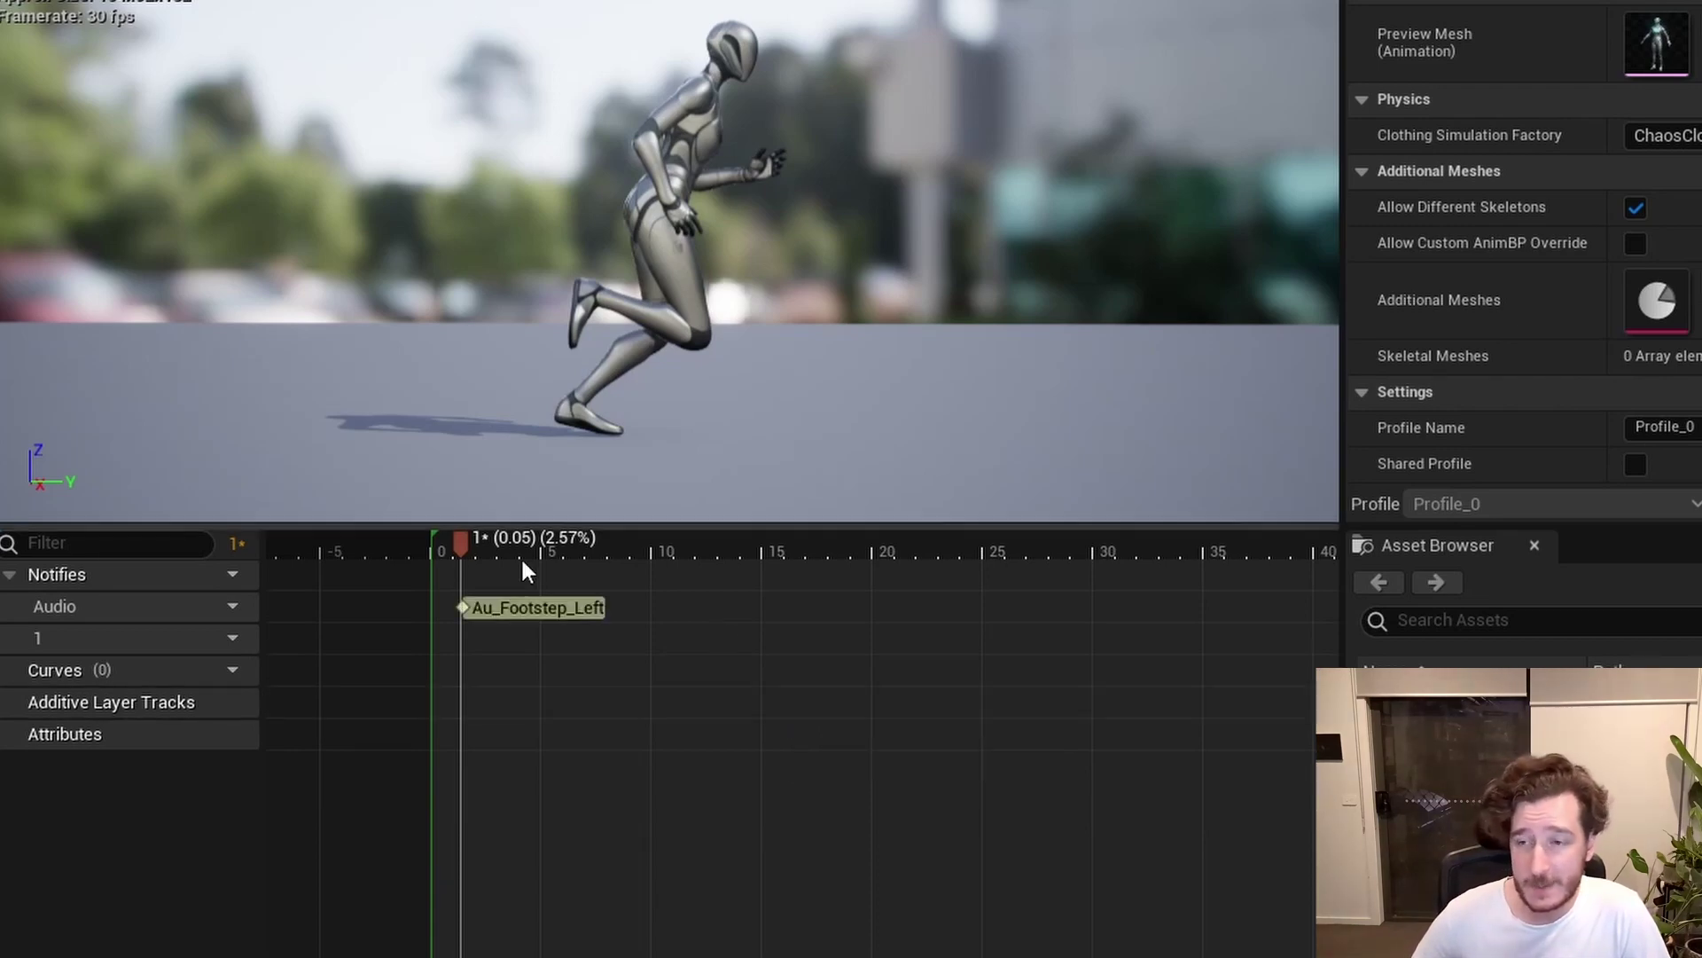
Add a new notify named Au_Footstep_Right to the Audio track at the next footfall, about frame 8.
drag(469, 550, 612, 576)
scroll(609, 590, up, 5)
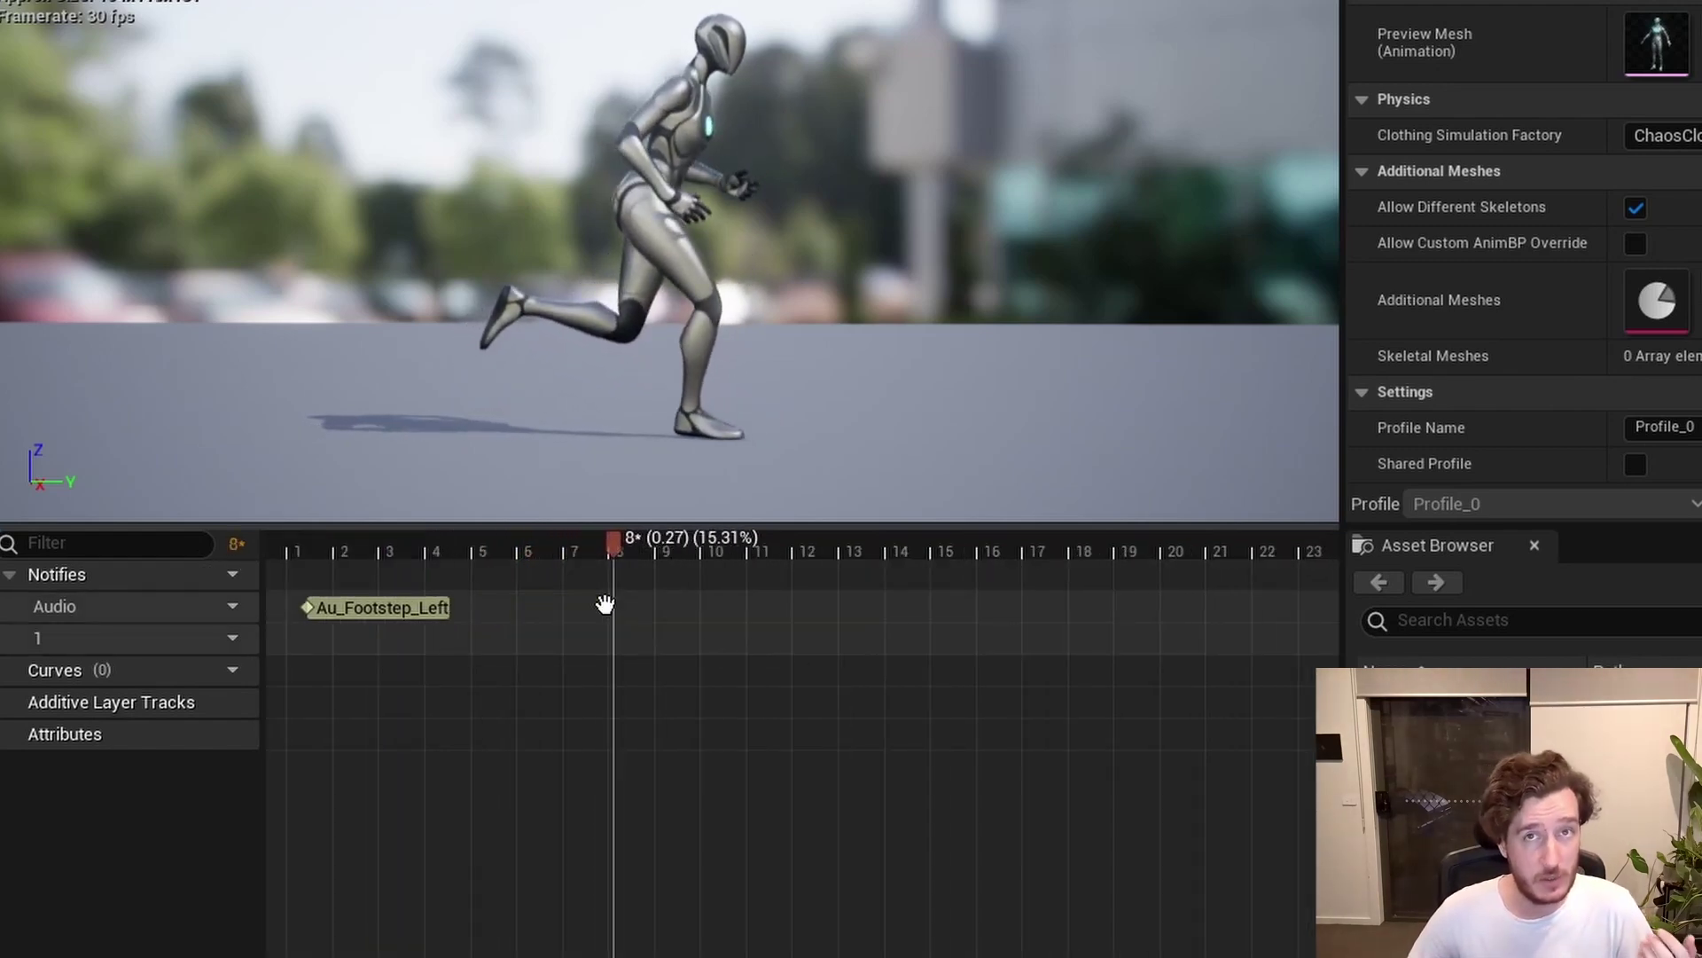
scroll(604, 604, up, 1)
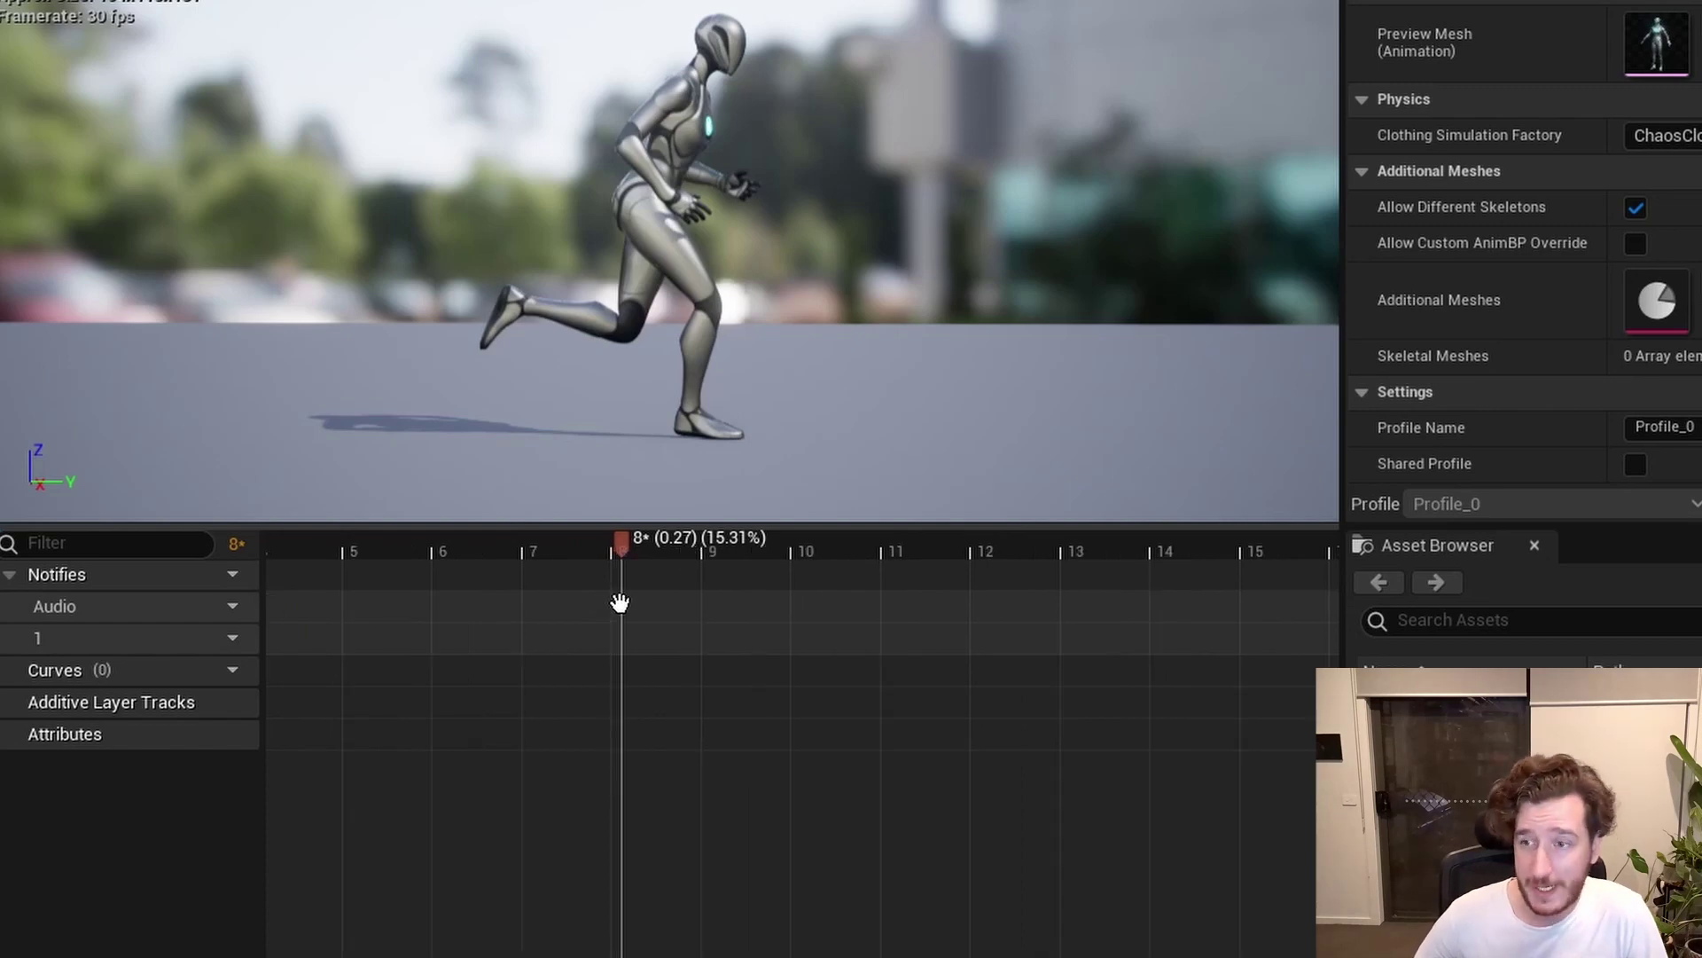
right_click(626, 612)
mouse_move(762, 658)
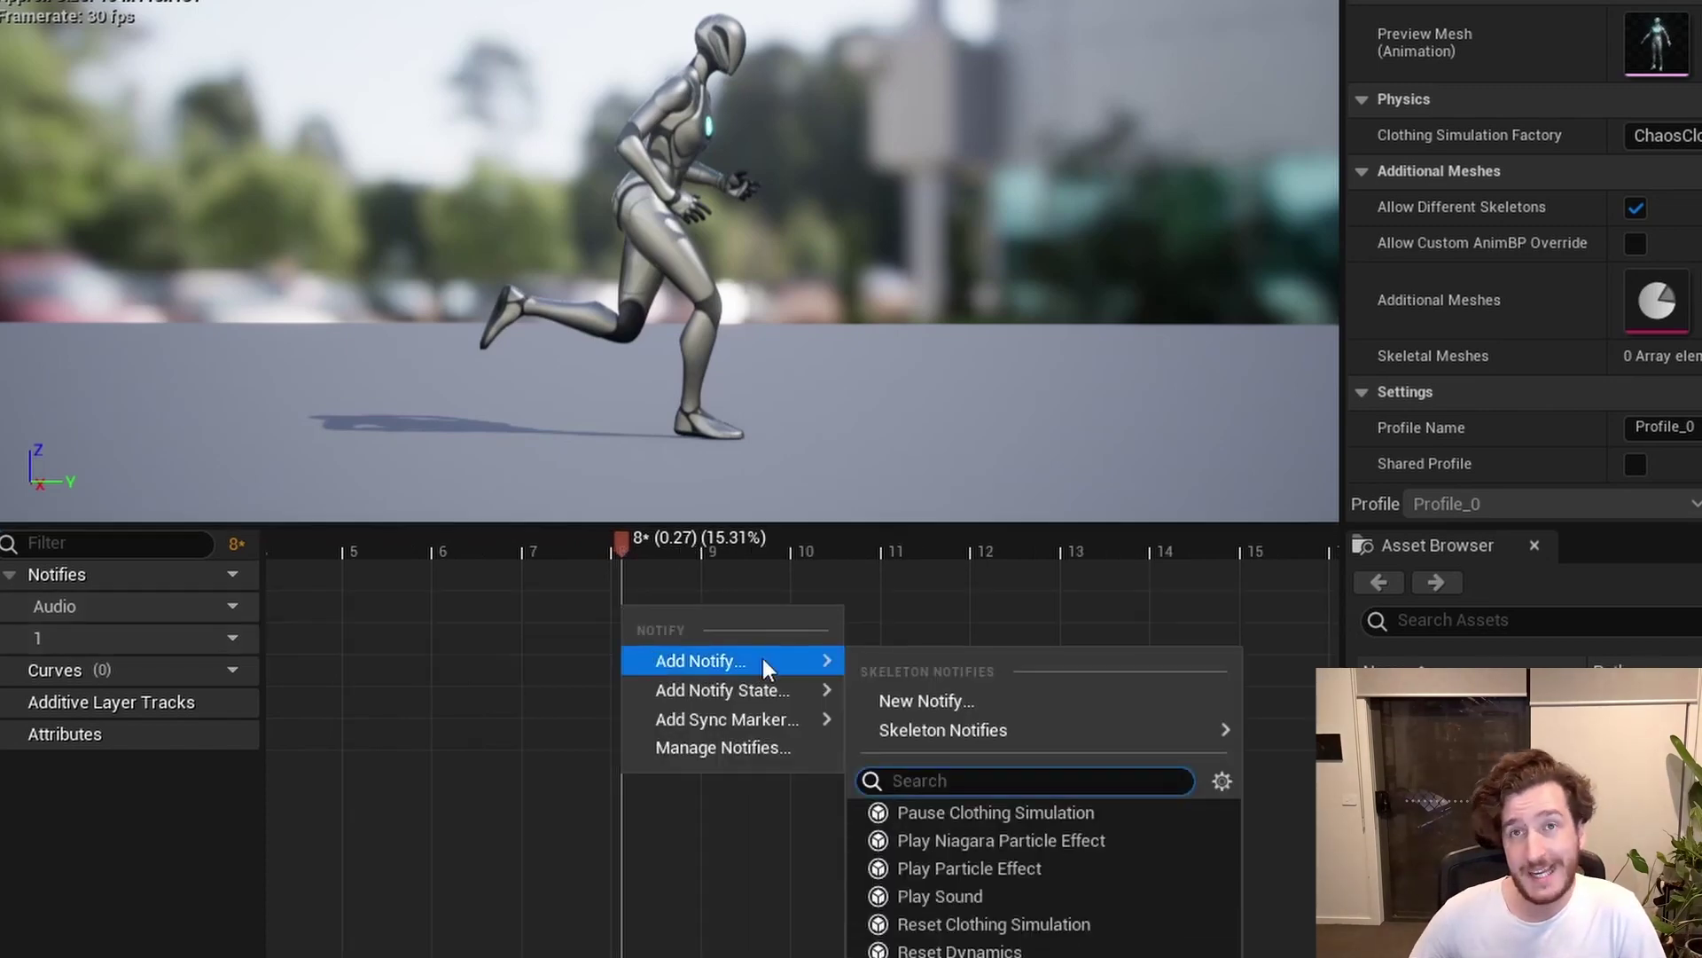
click(912, 703)
text(Au_)
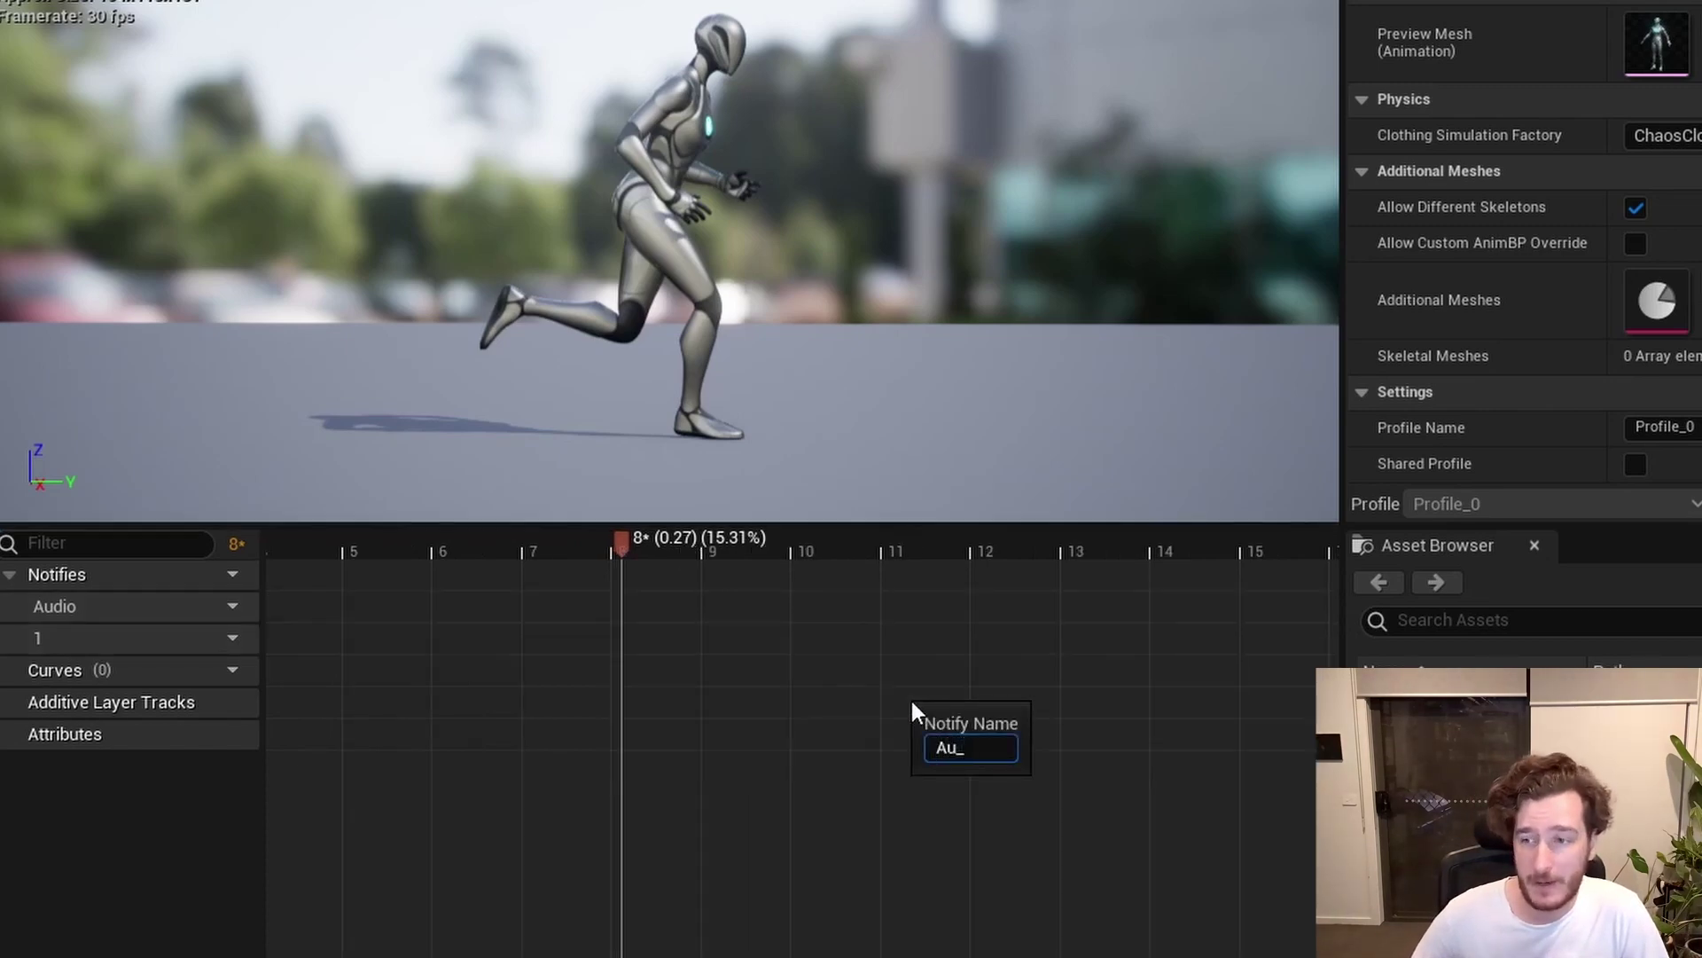
text(Footstep_Right)
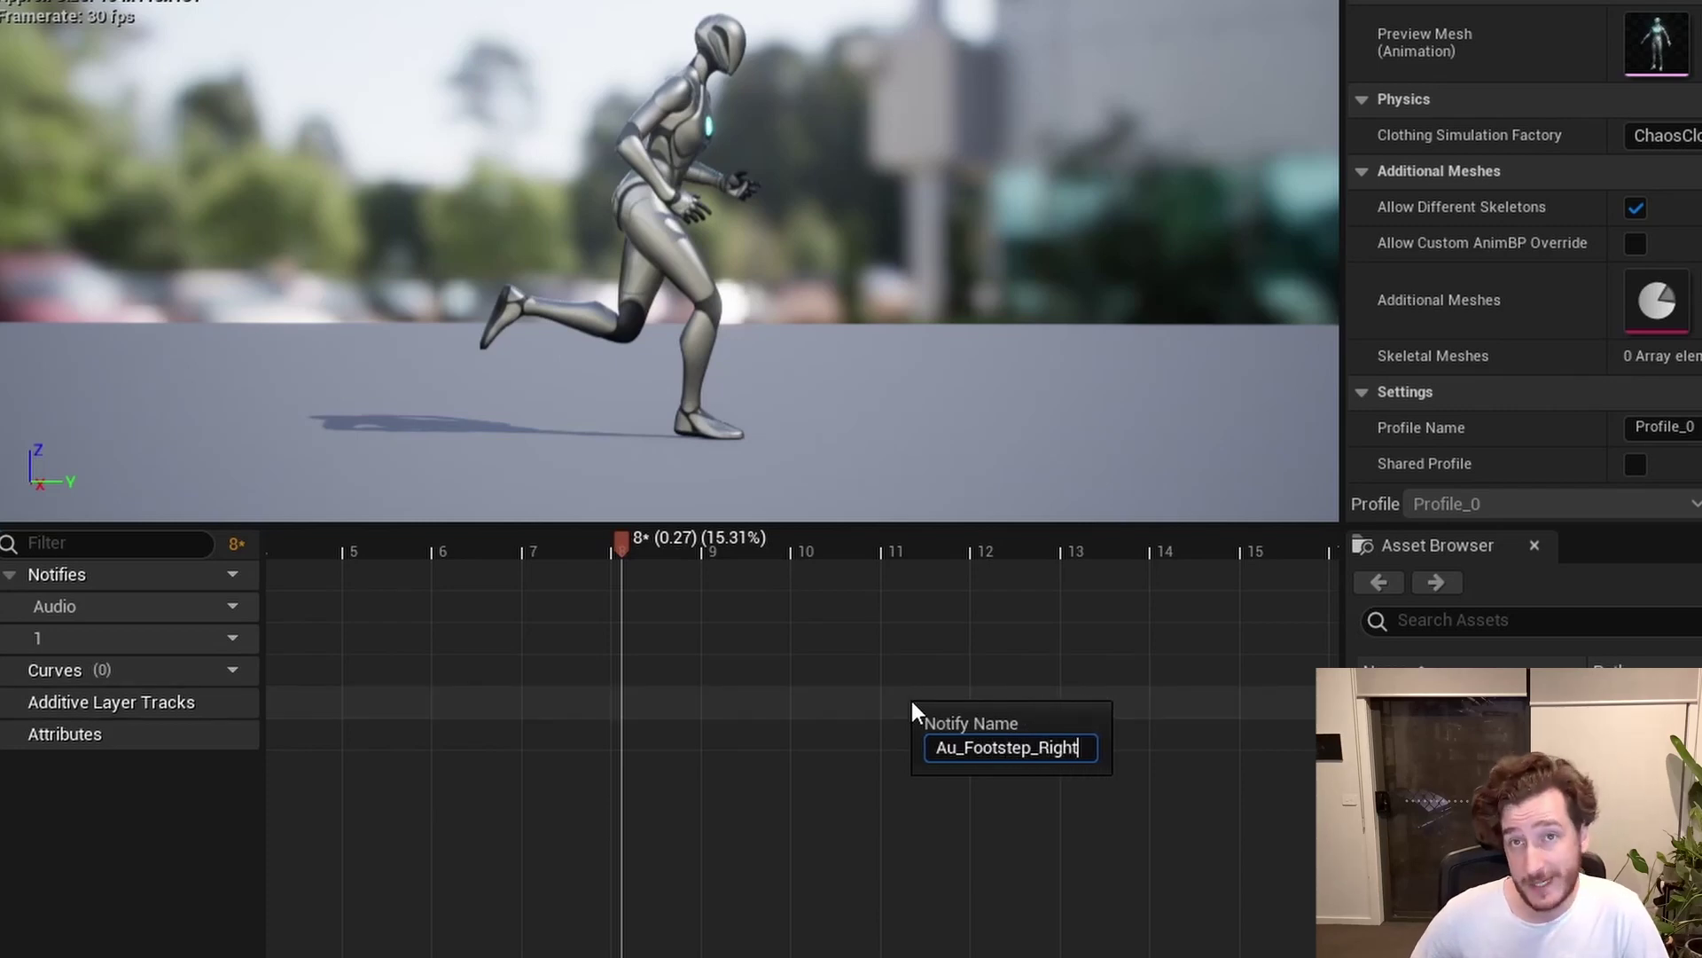
key(Return)
Add the existing Au_Footstep_Left skeleton notify to the Audio track at the third footfall, about frame 17.
scroll(722, 626, down, 3)
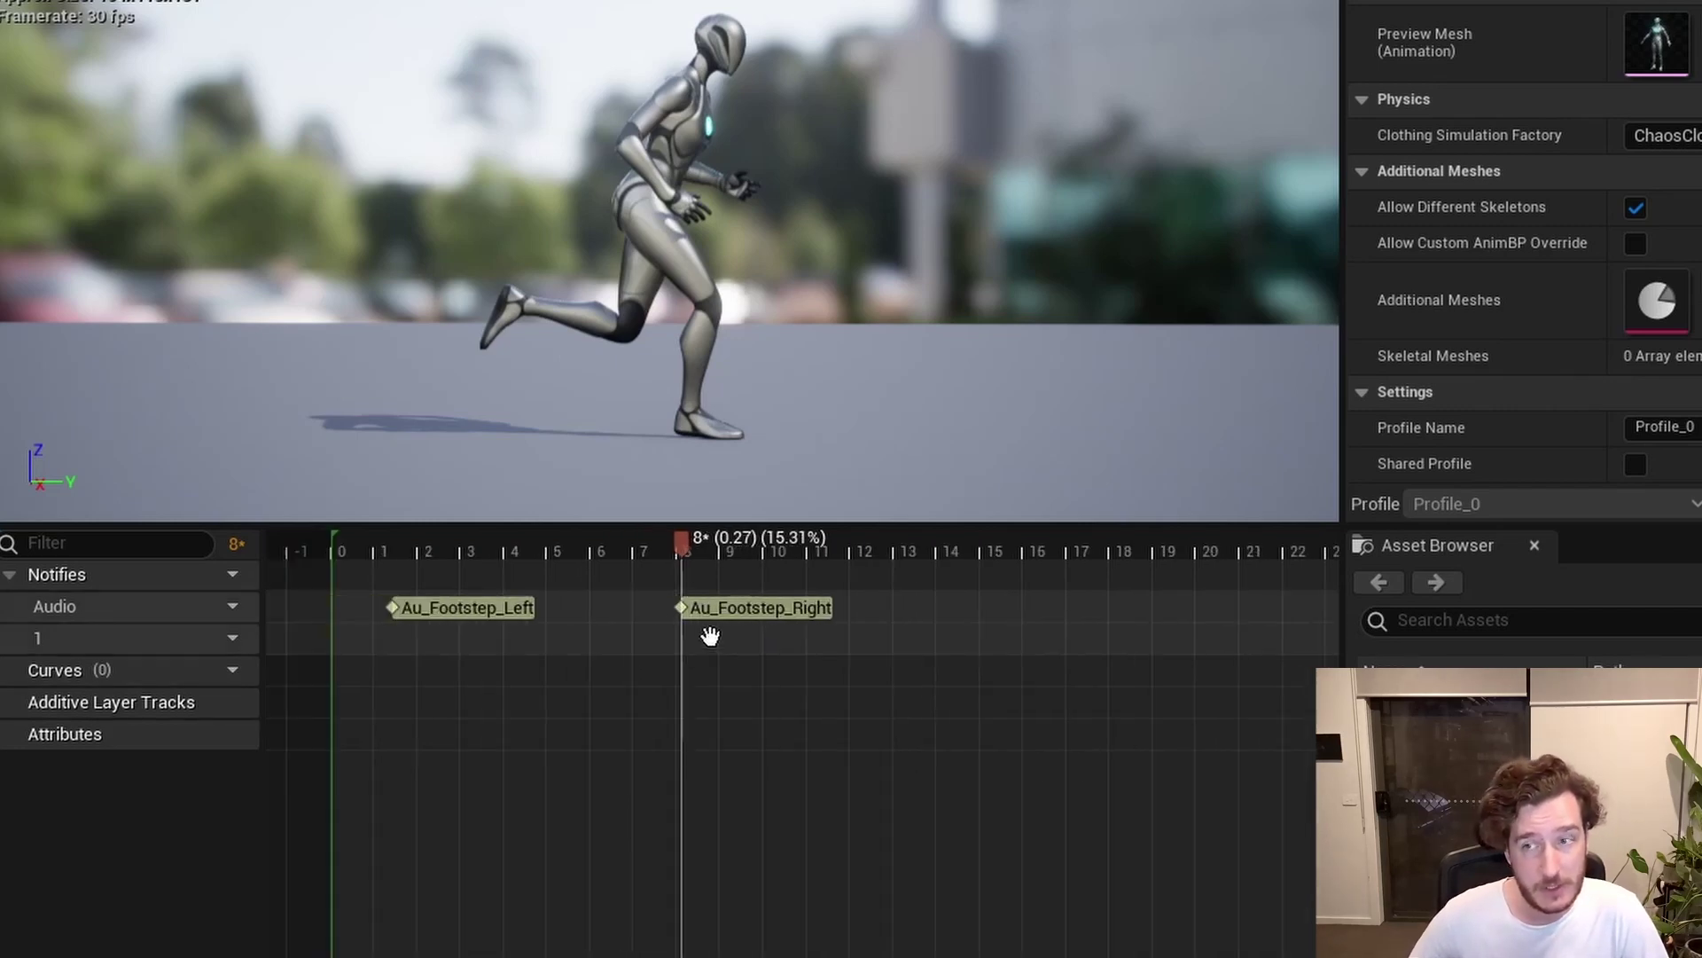
drag(704, 549, 1069, 618)
right_click(1070, 608)
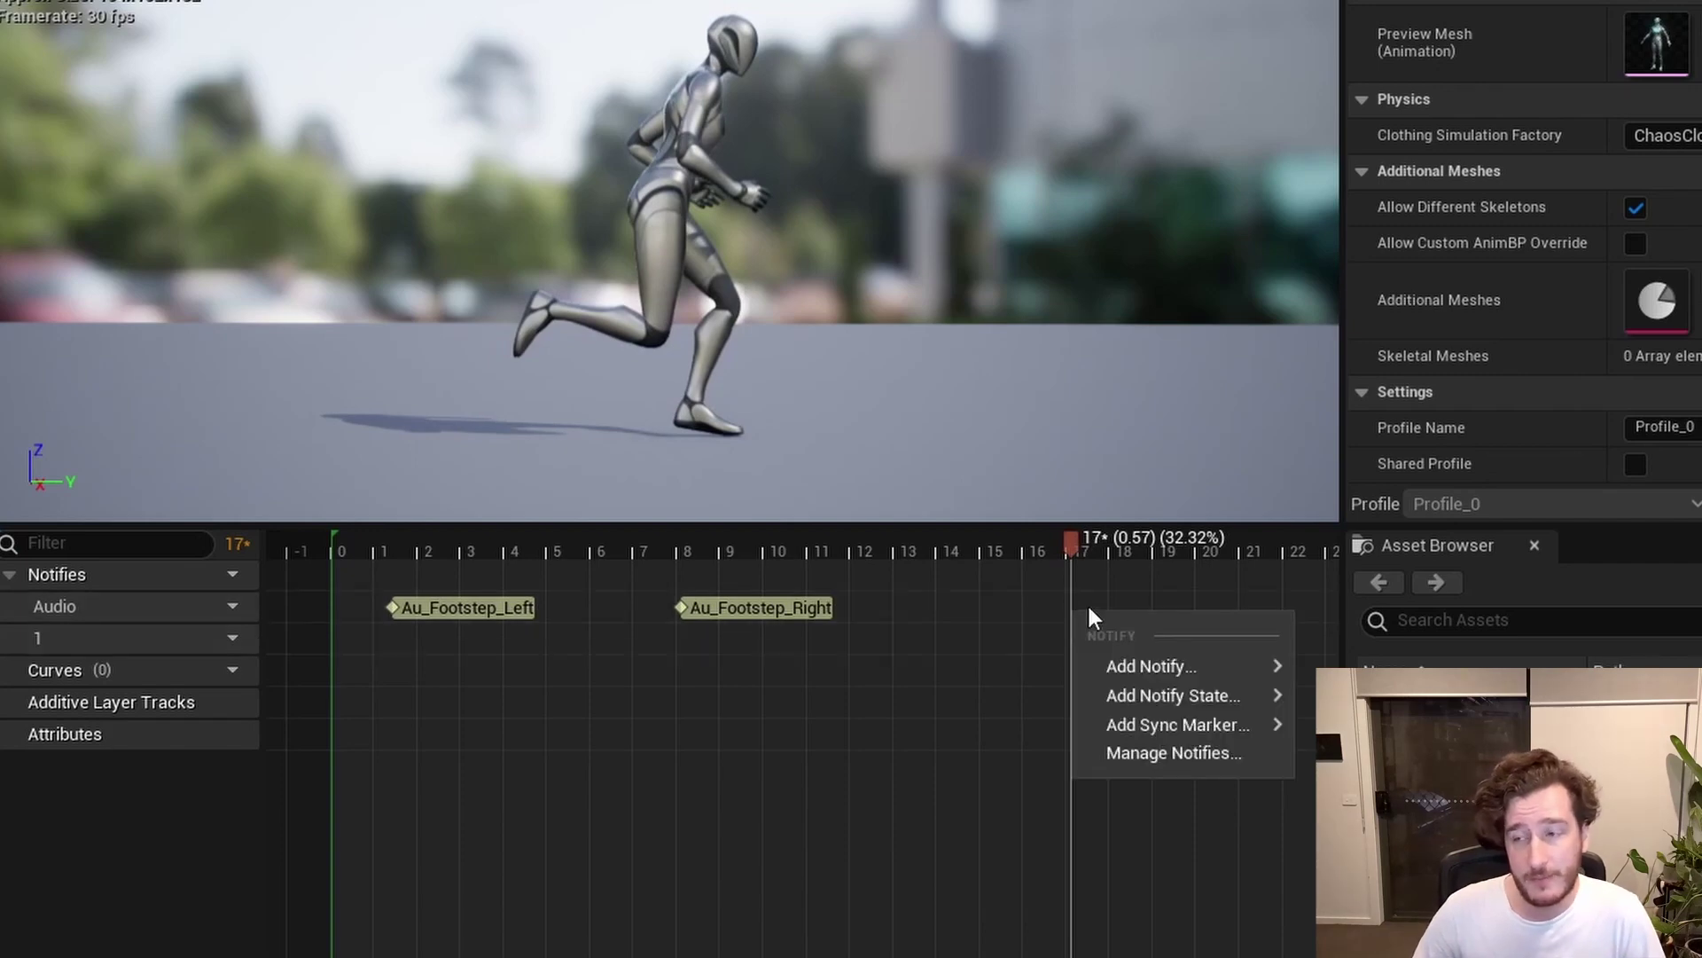
mouse_move(1152, 666)
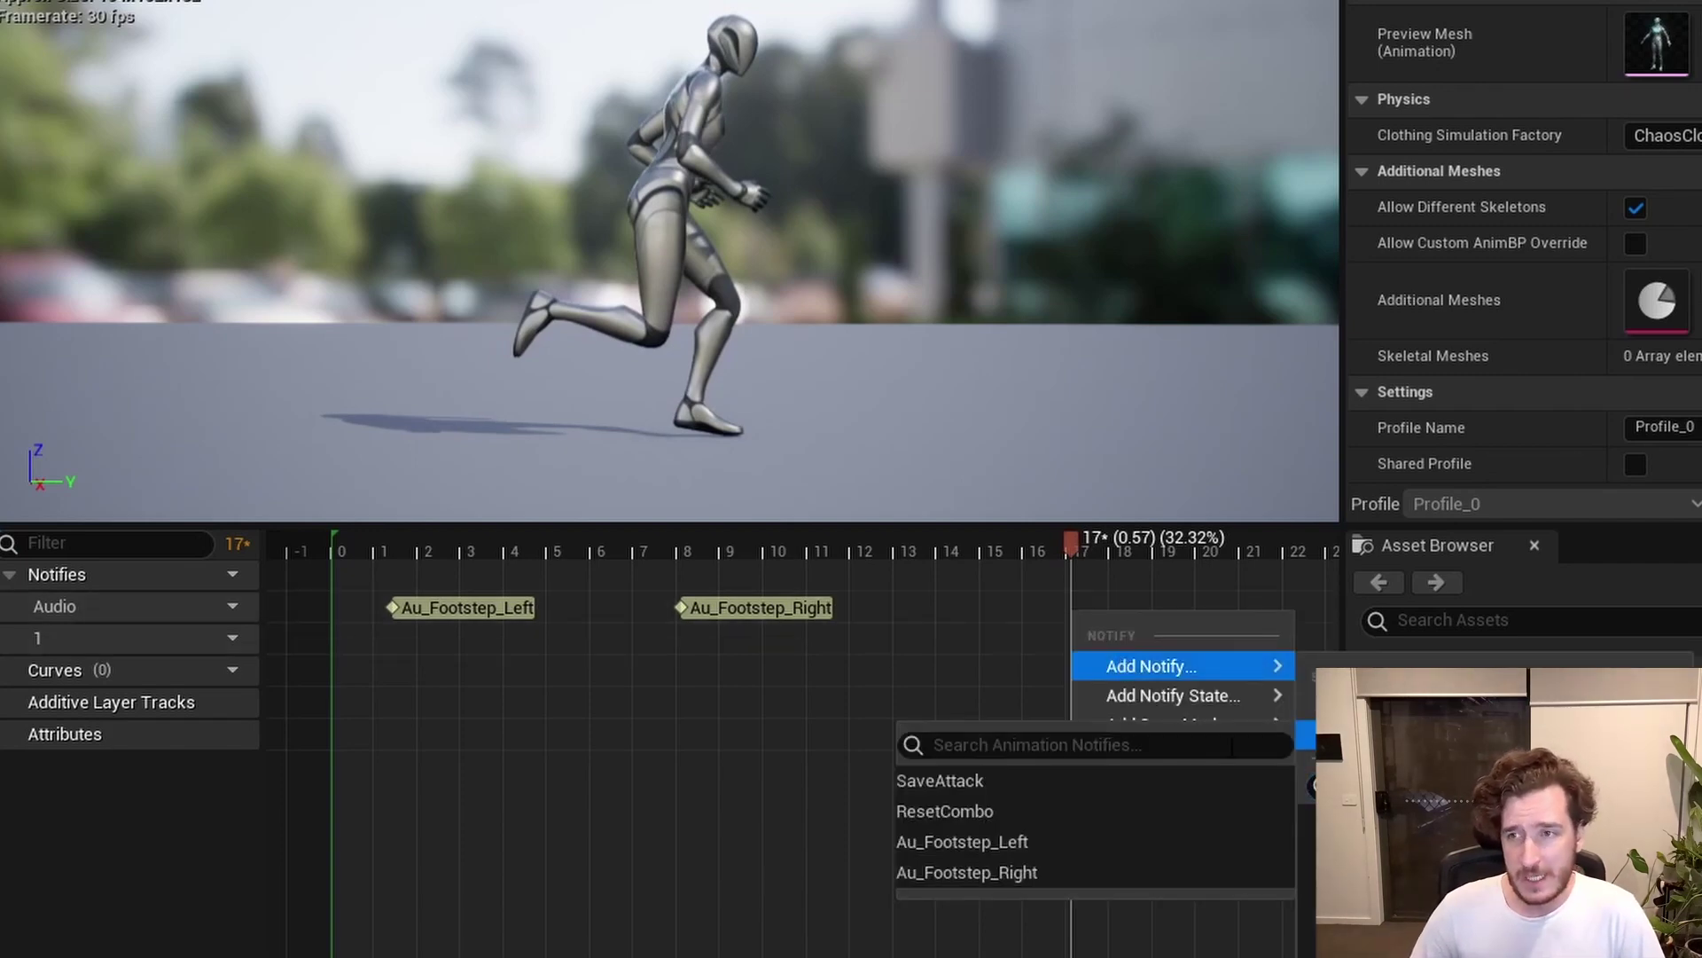
click(1019, 841)
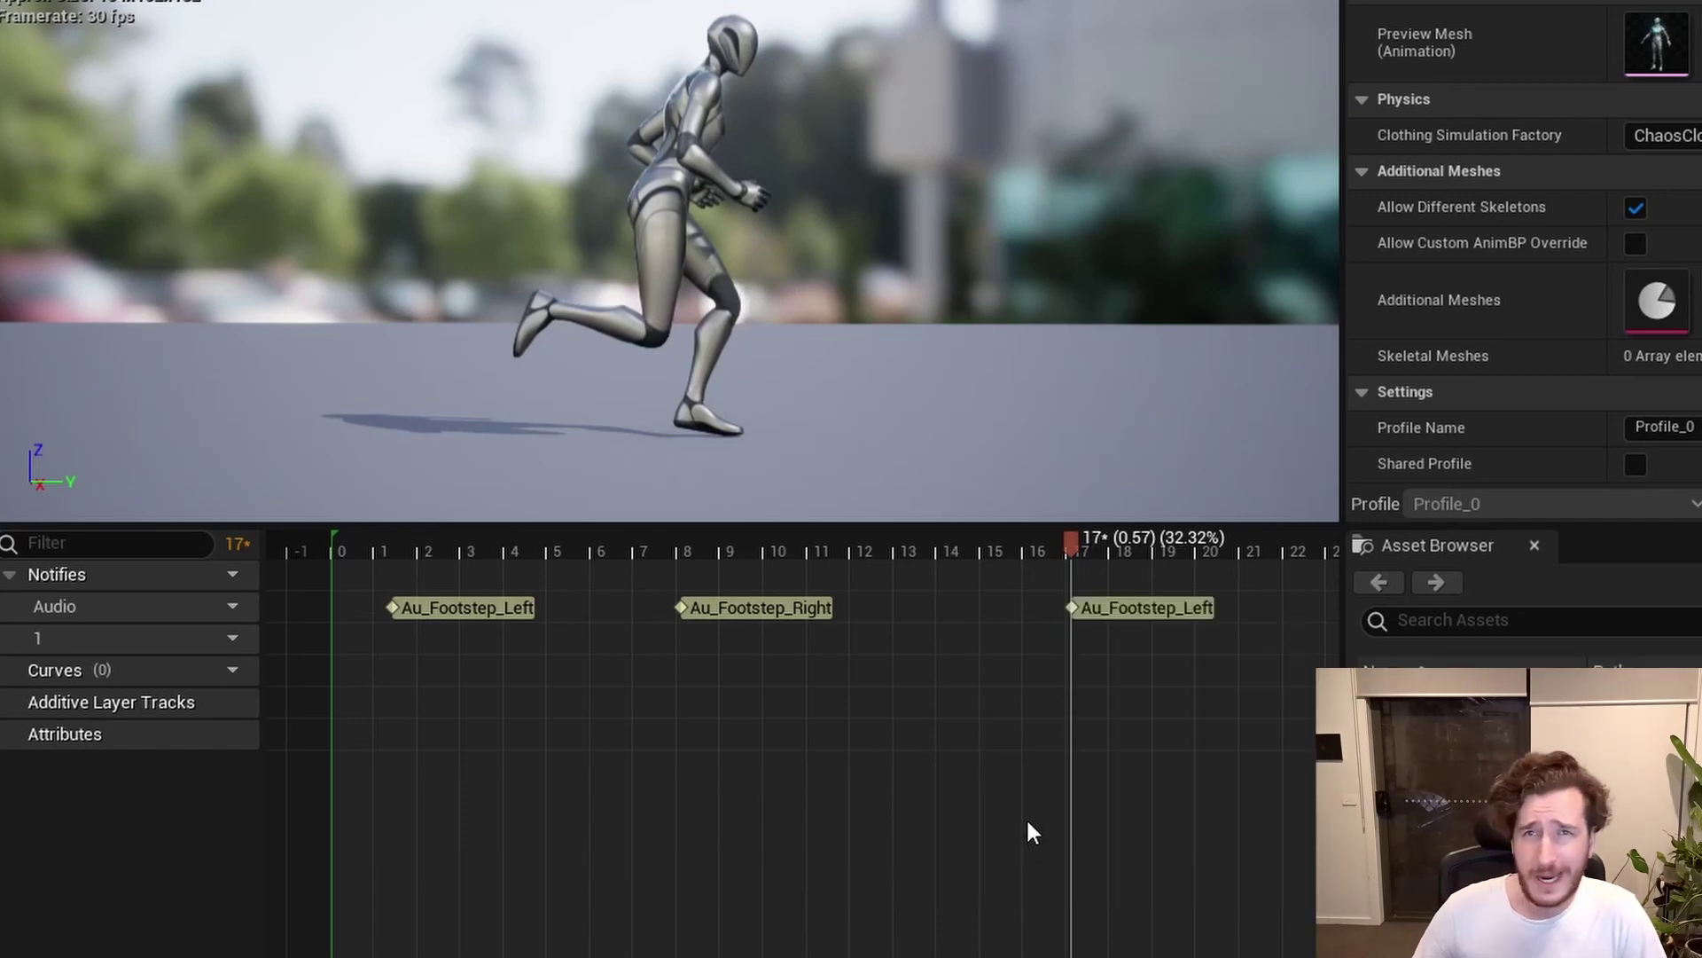
Add the existing Au_Footstep_Right skeleton notify to the Audio track at the fourth footfall, about frame 25.
drag(1089, 541, 1396, 589)
scroll(1174, 678, down, 3)
scroll(1174, 677, up, 4)
right_drag(1174, 678, 890, 605)
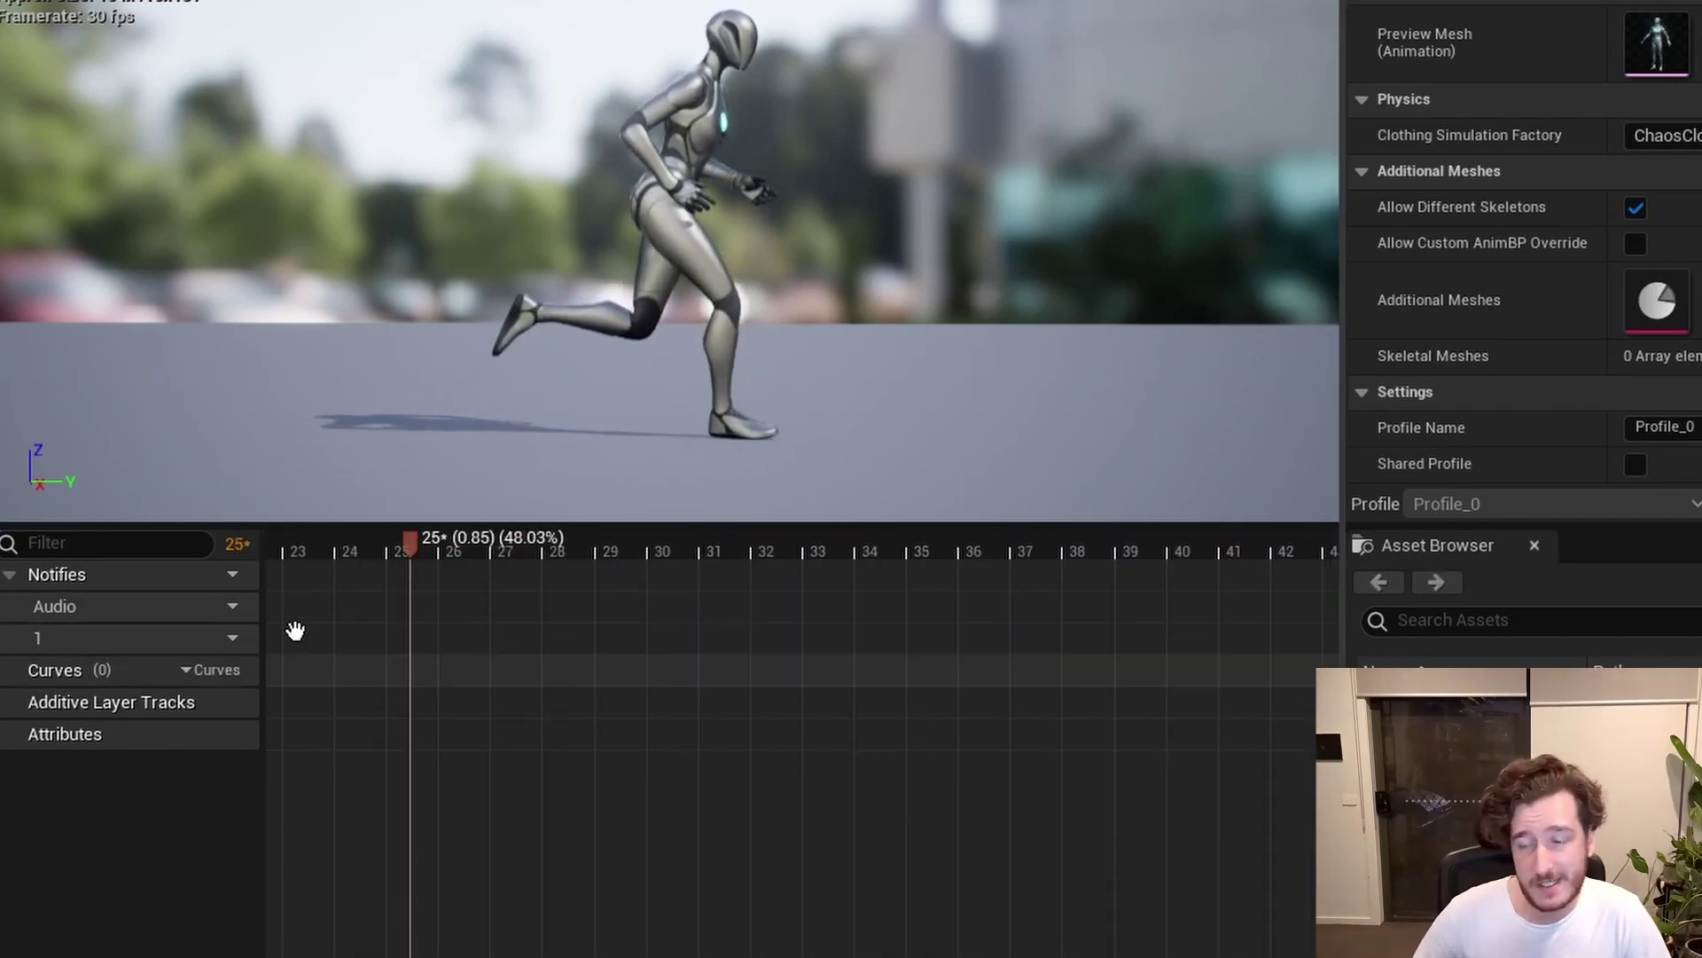
right_click(417, 617)
mouse_move(470, 675)
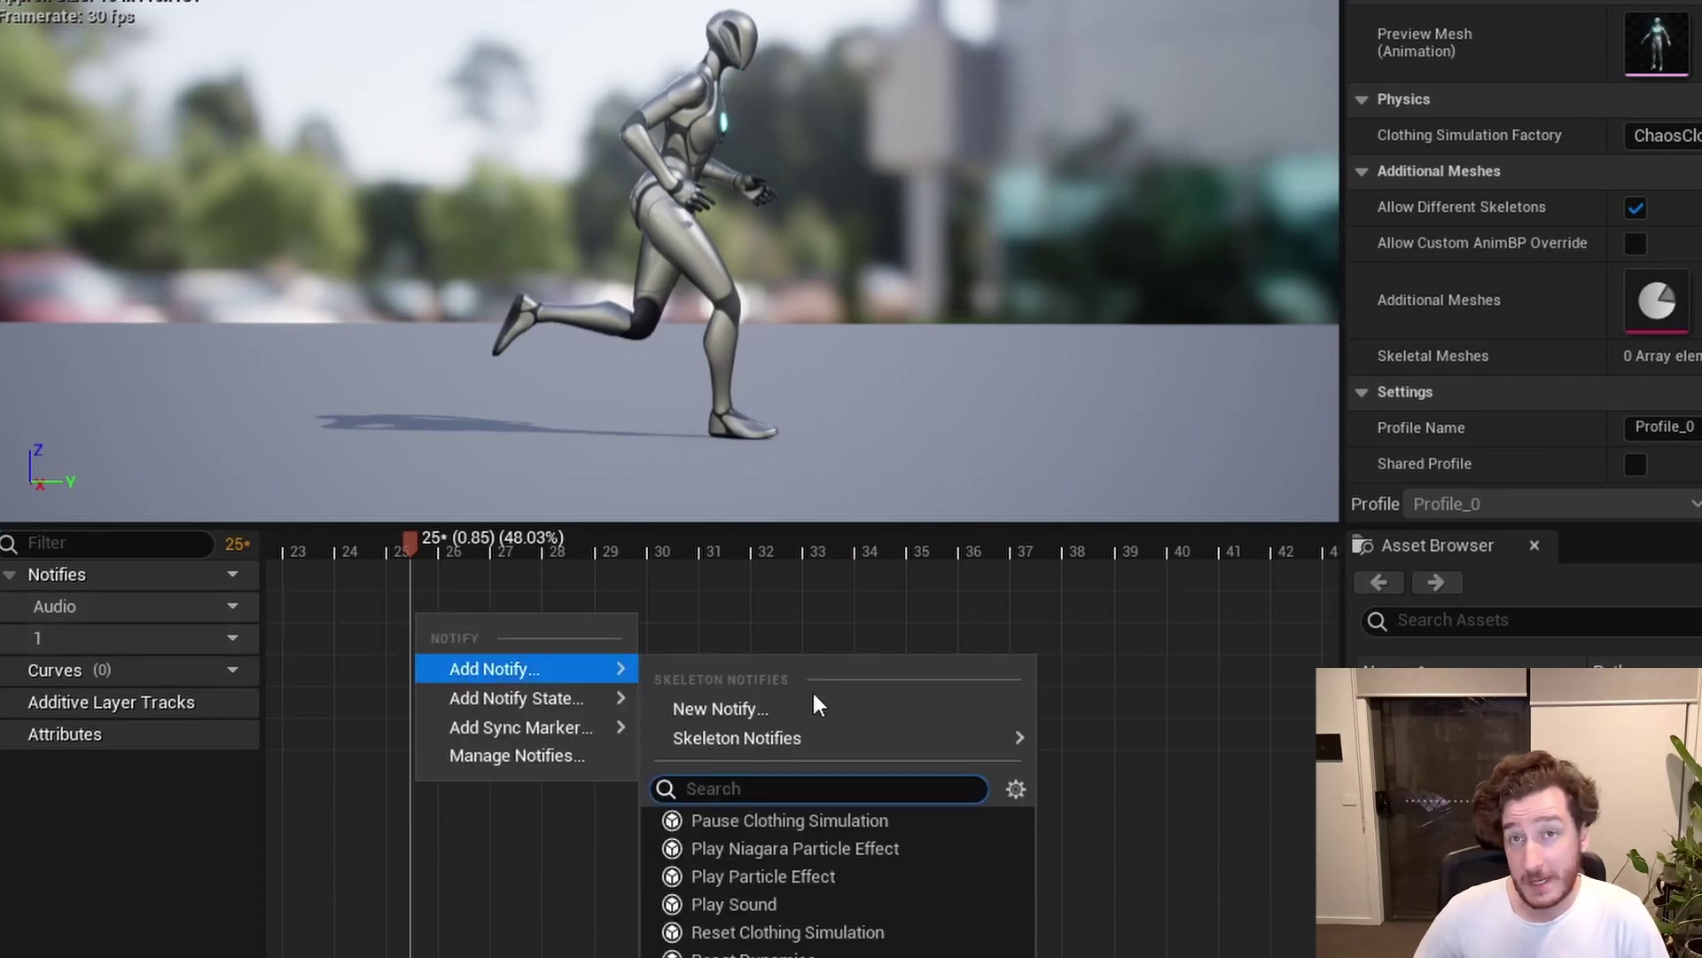
mouse_move(771, 741)
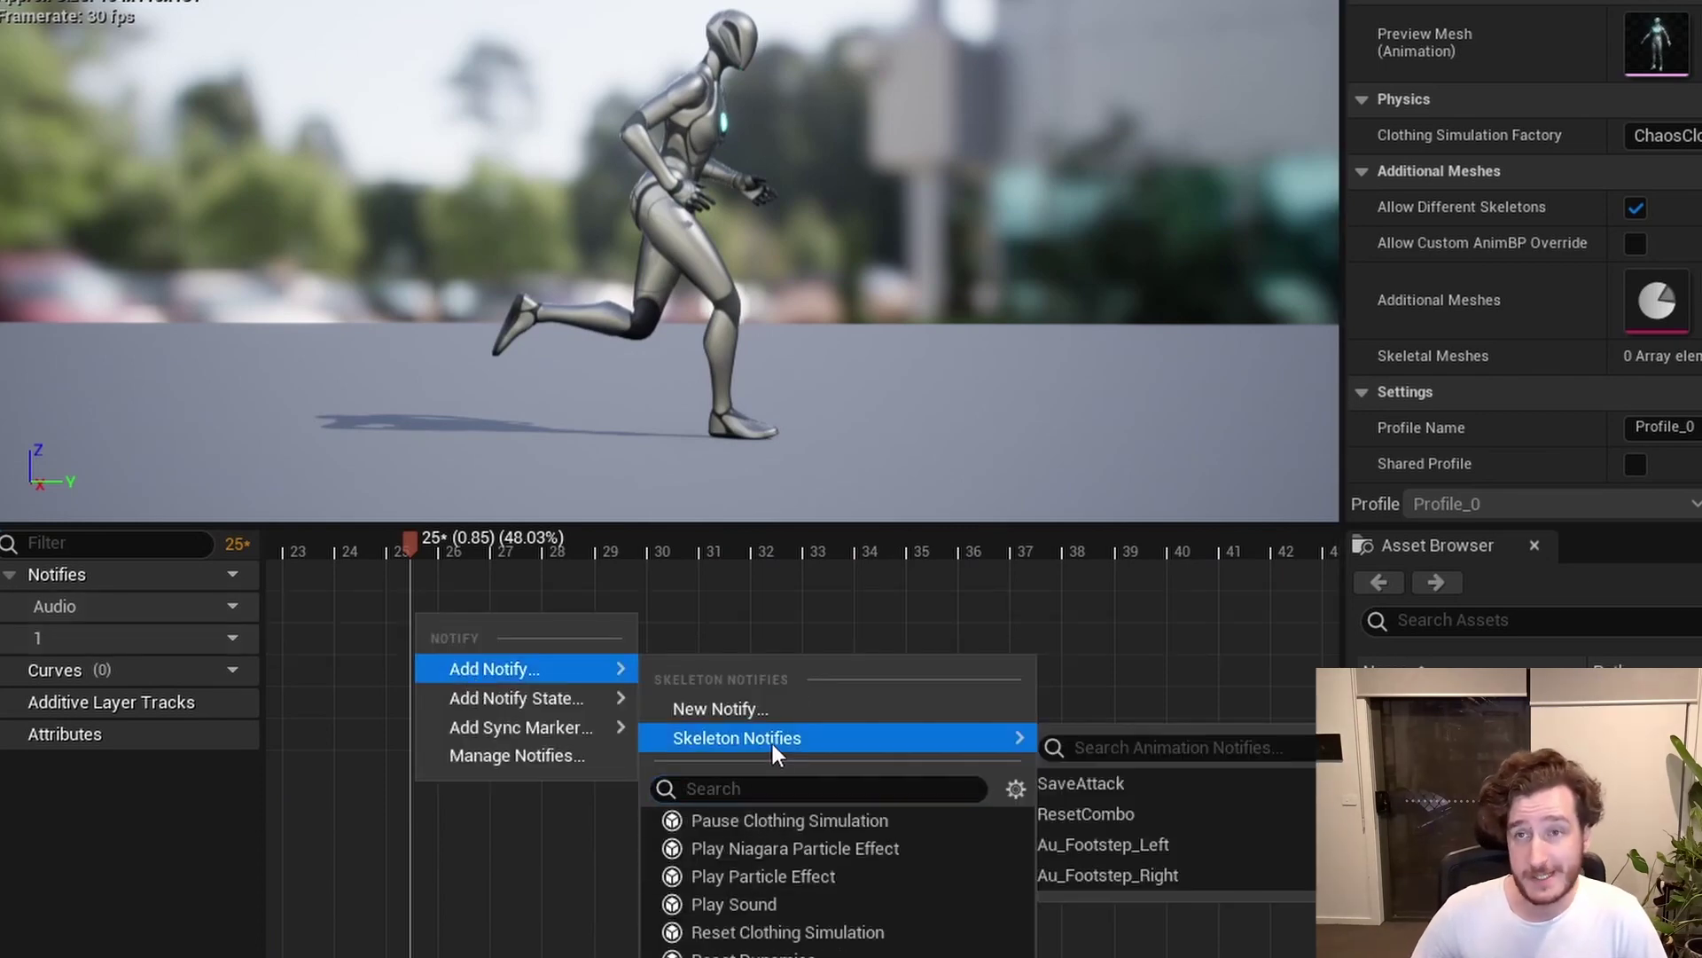
click(1108, 872)
Add the existing Au_Footstep_Left skeleton notify to the Audio track at the fifth footfall, about frame 35.
drag(419, 541, 922, 635)
right_click(922, 613)
mouse_move(967, 669)
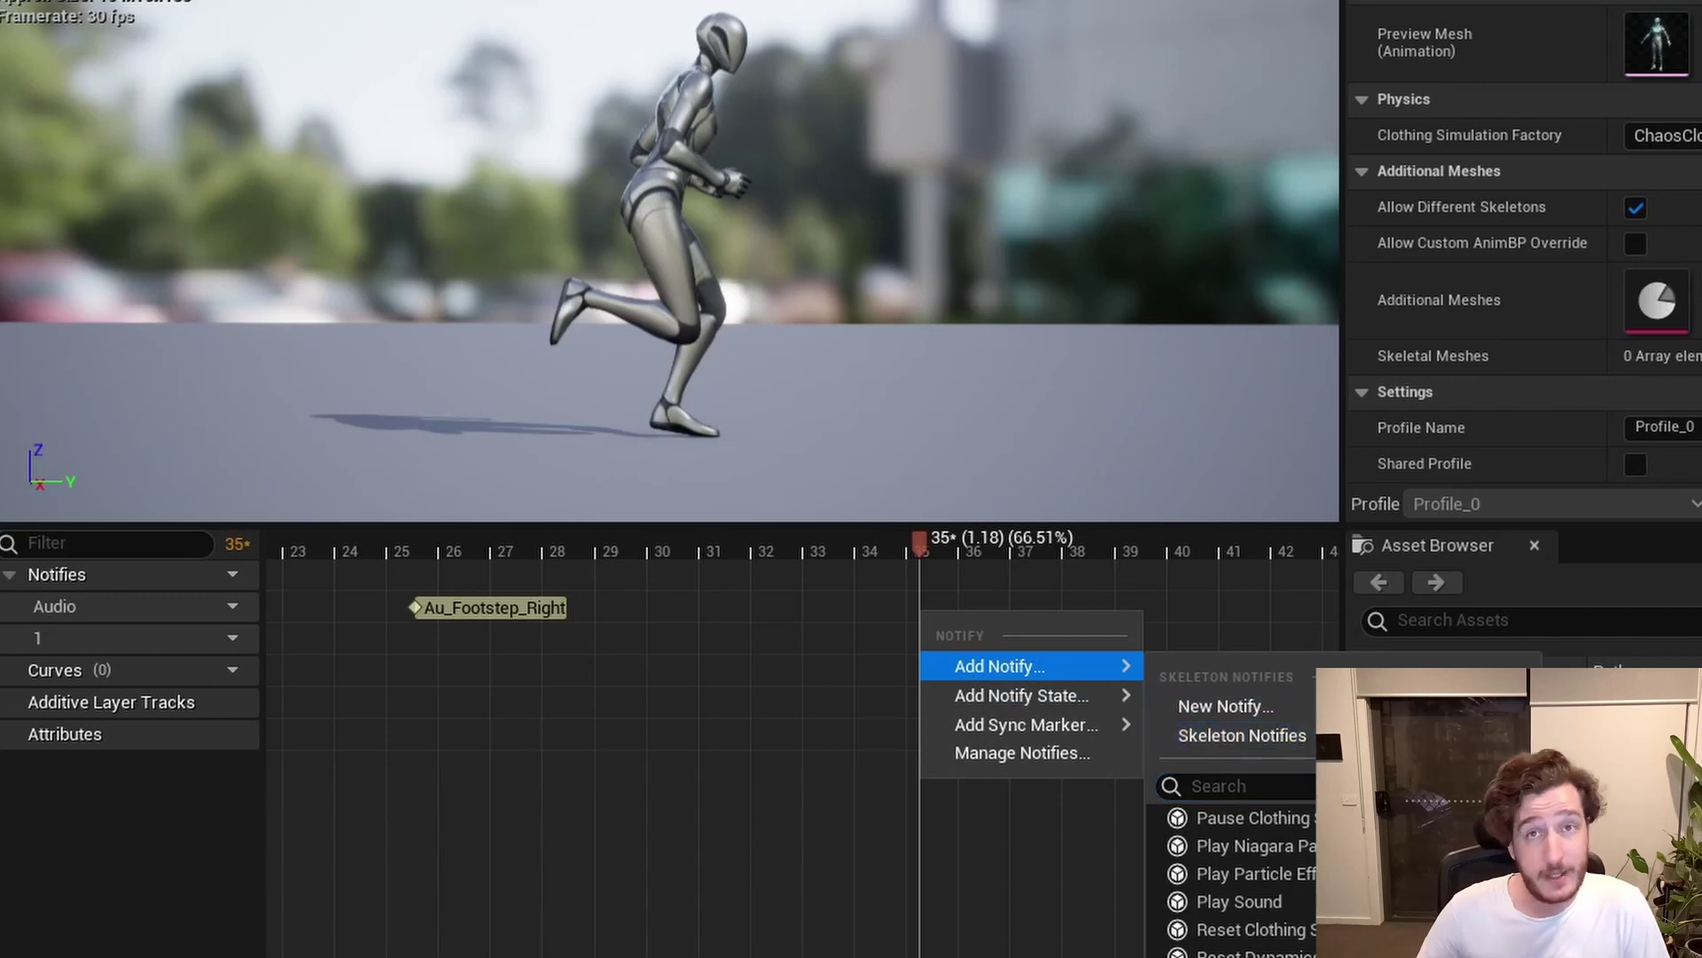
click(1596, 781)
Add the existing Au_Footstep_Right skeleton notify to the Audio track at the sixth footfall, about frame 42.
drag(924, 543, 1300, 578)
scroll(1110, 652, down, 6)
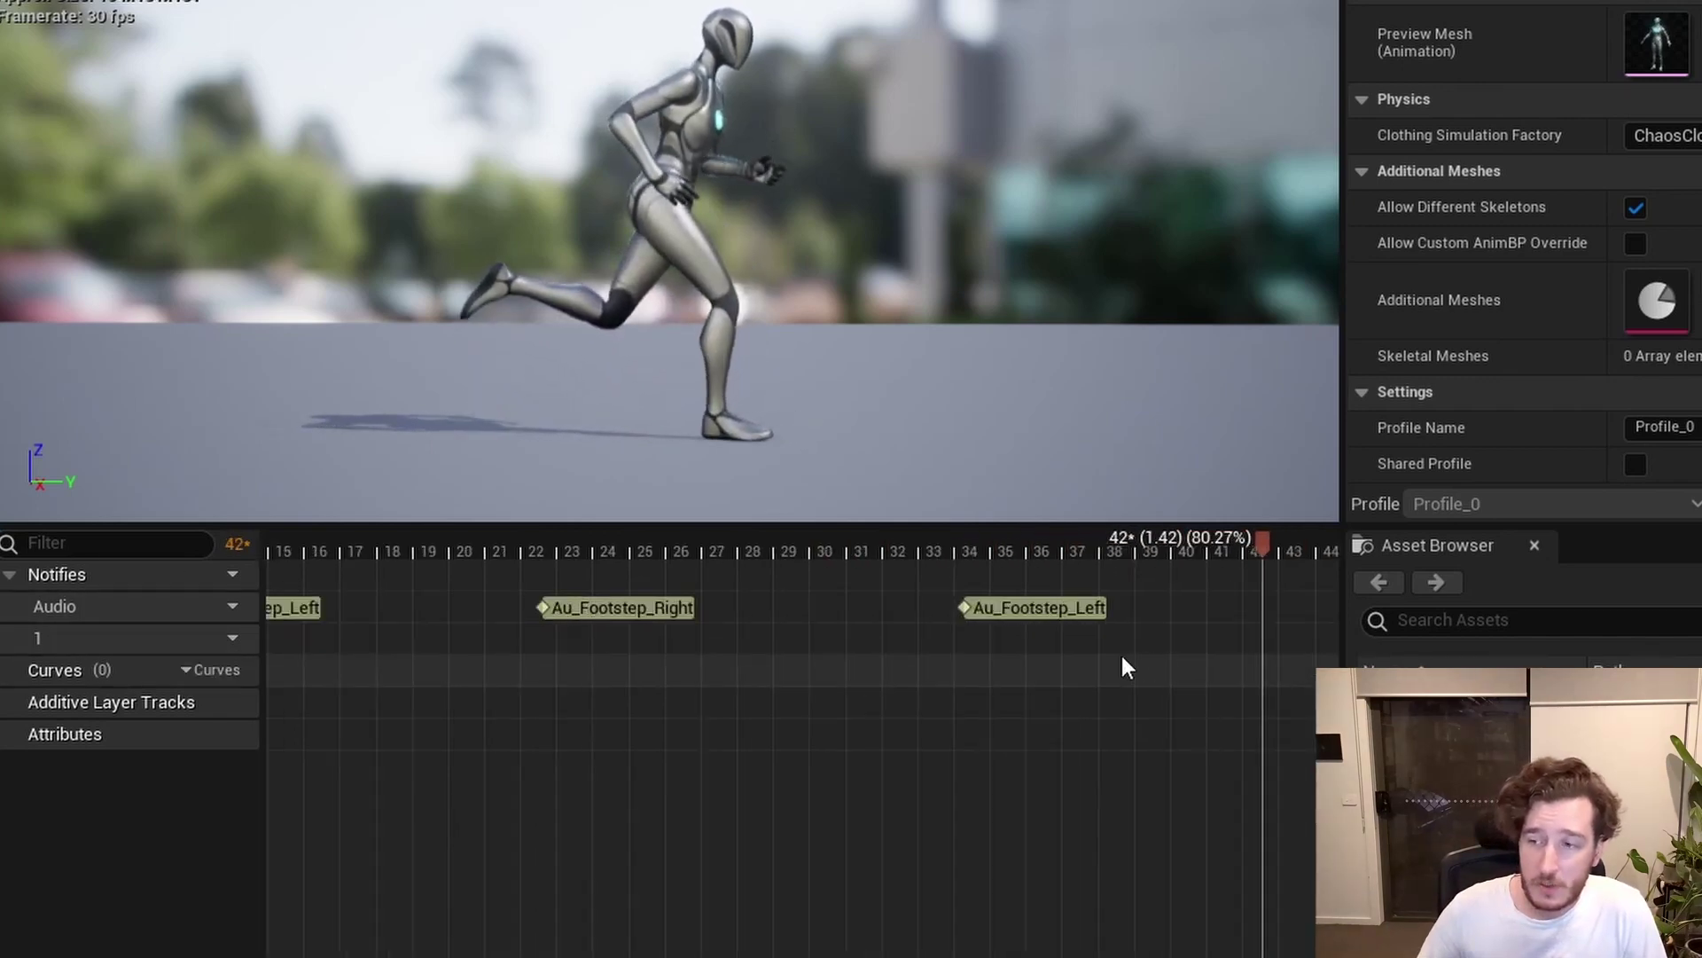
scroll(1102, 642, up, 6)
right_drag(1129, 638, 997, 615)
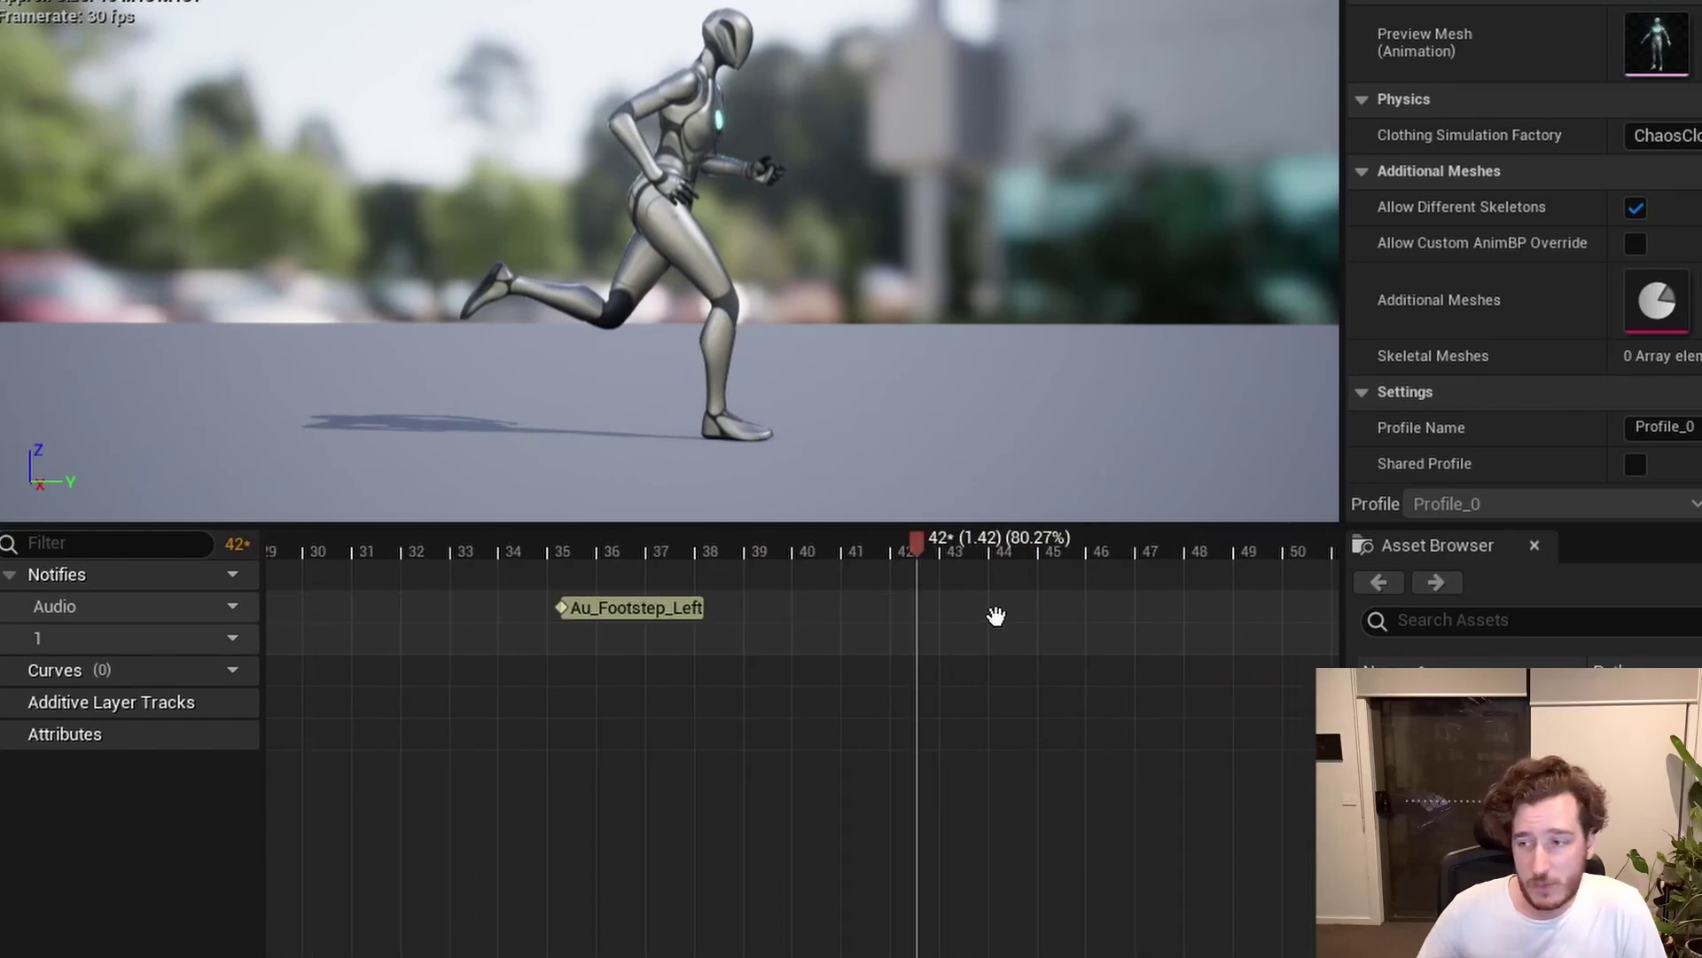
right_click(917, 609)
mouse_move(977, 673)
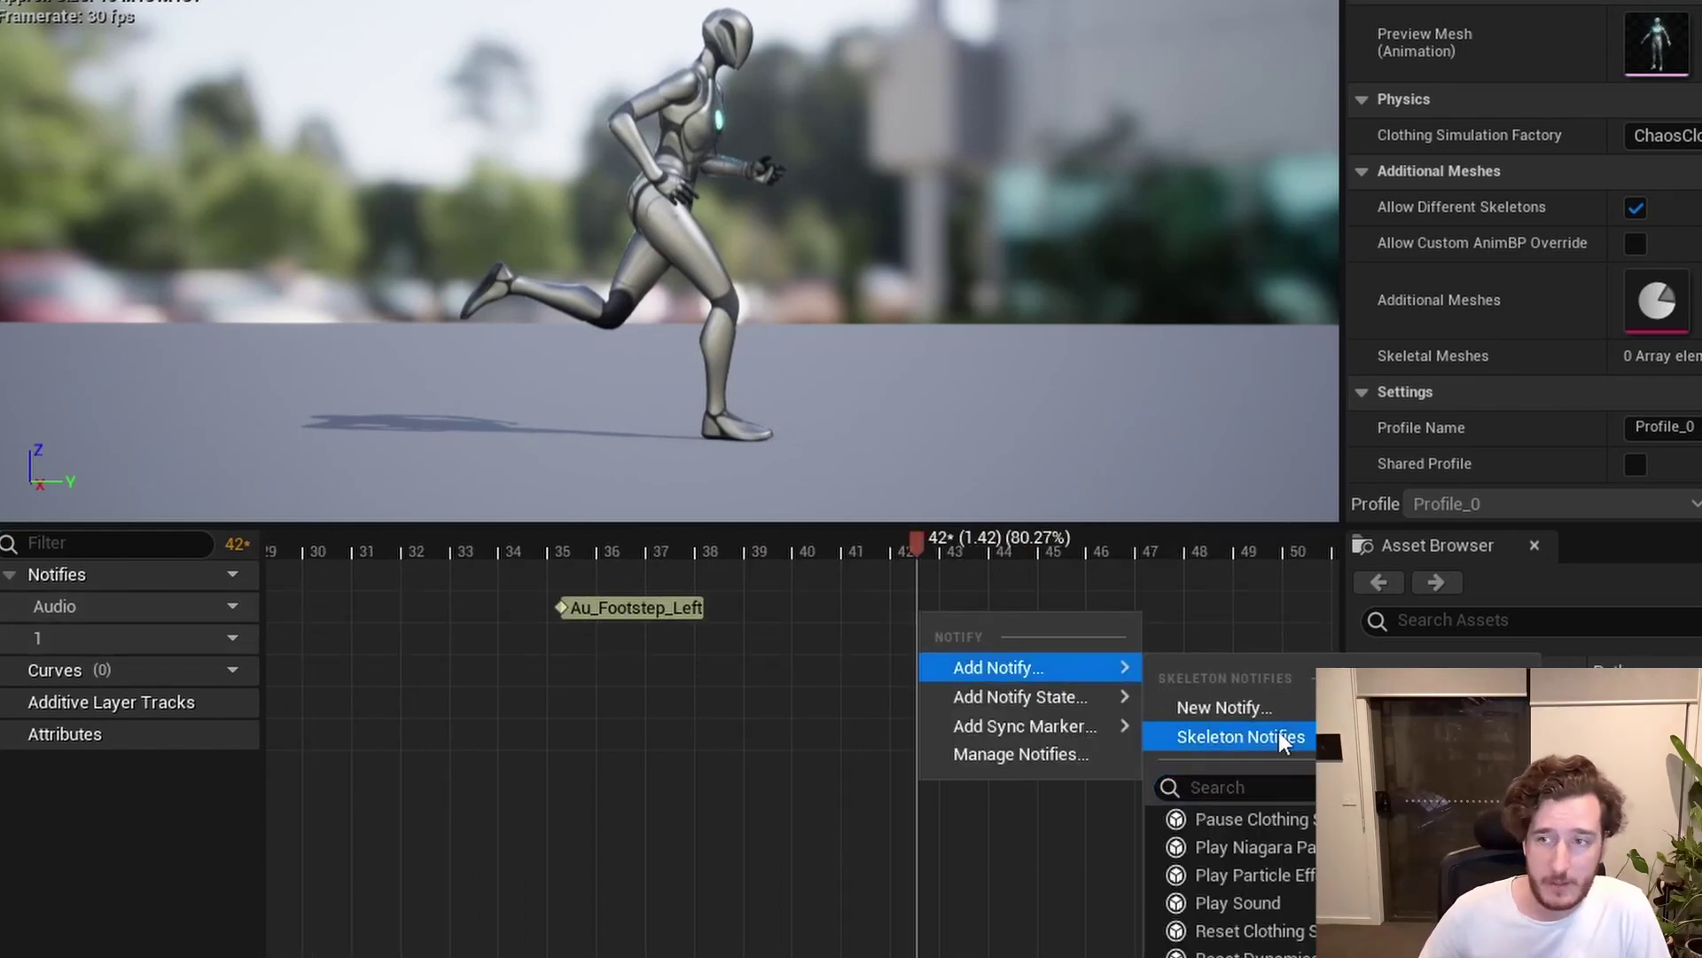
click(1596, 789)
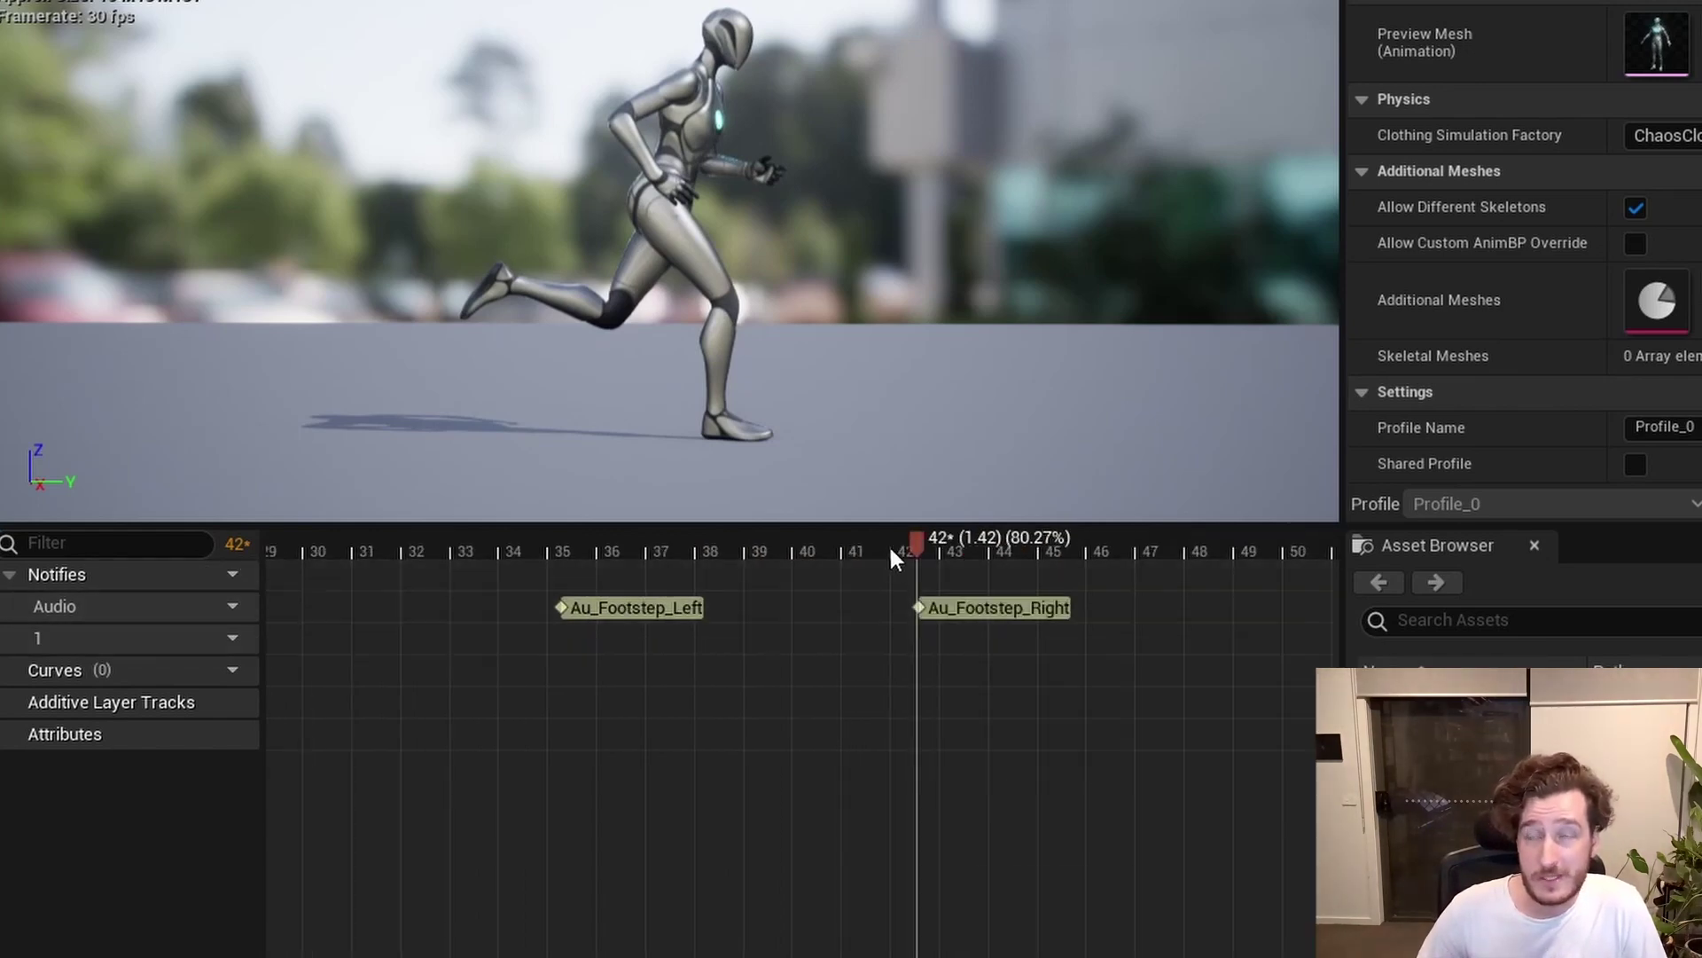
Examine the footfall at the end of the run animation, about frame 52, against the first notify at its start.
drag(945, 545, 1419, 566)
ctrl+scroll(1061, 637, down, 6)
ctrl+scroll(1003, 637, up, 6)
right_drag(1052, 629, 1028, 630)
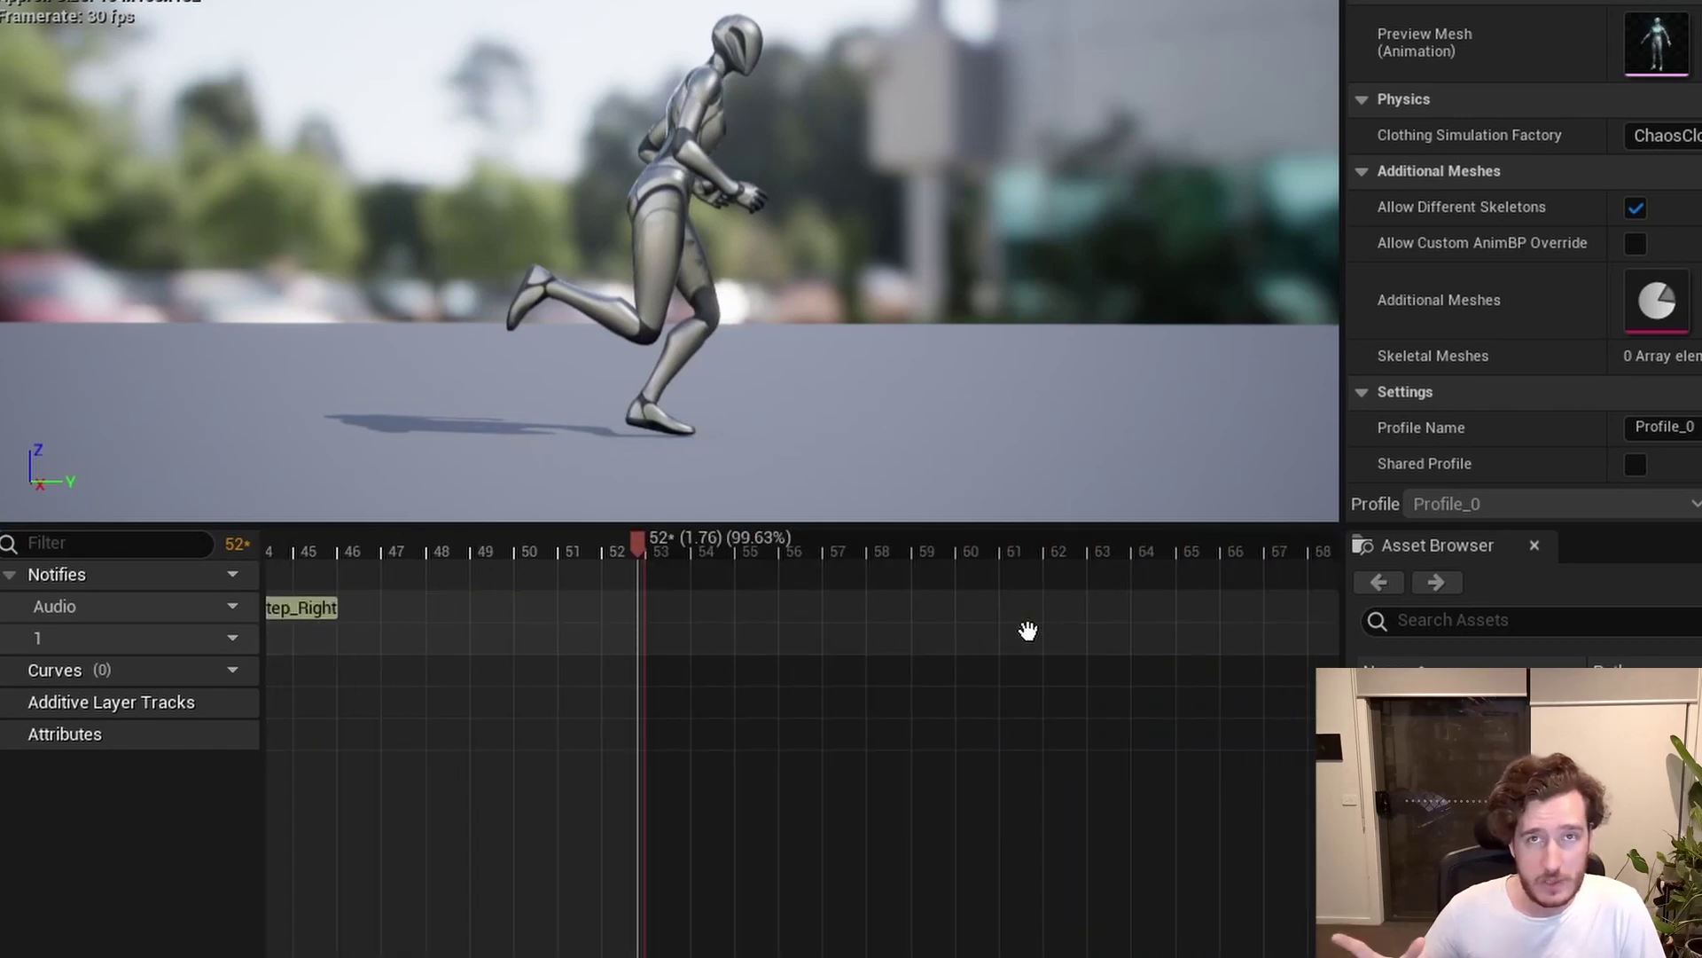
scroll(666, 670, up, 5)
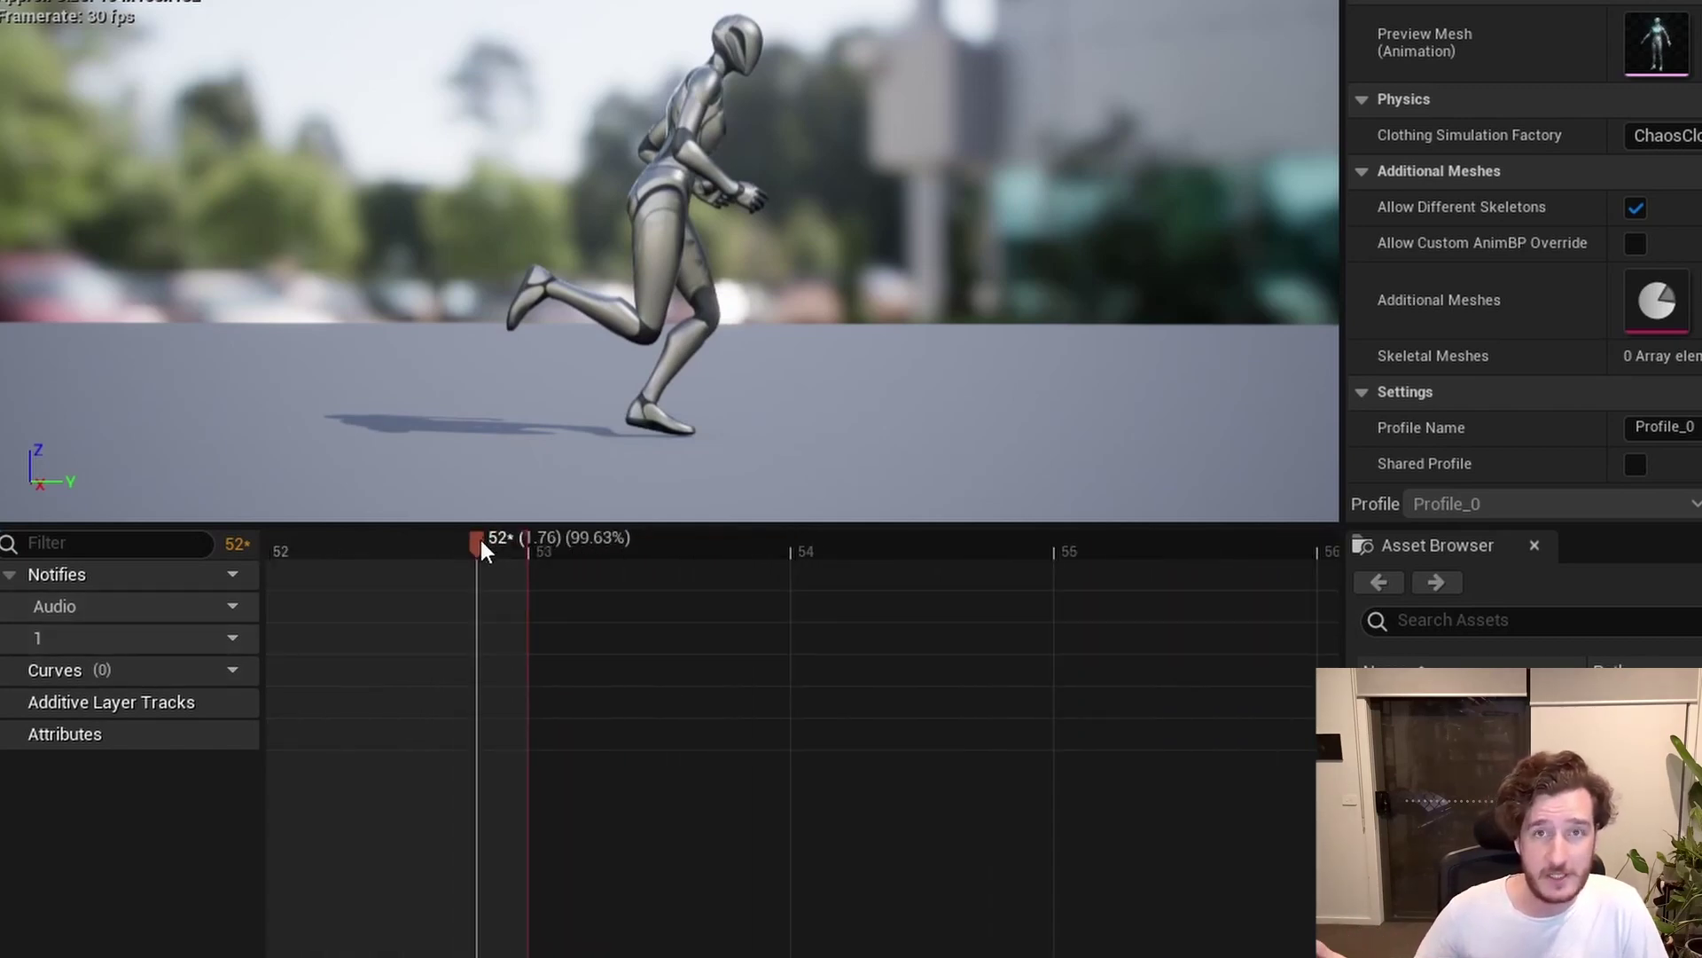
drag(480, 536, 384, 563)
scroll(467, 627, down, 5)
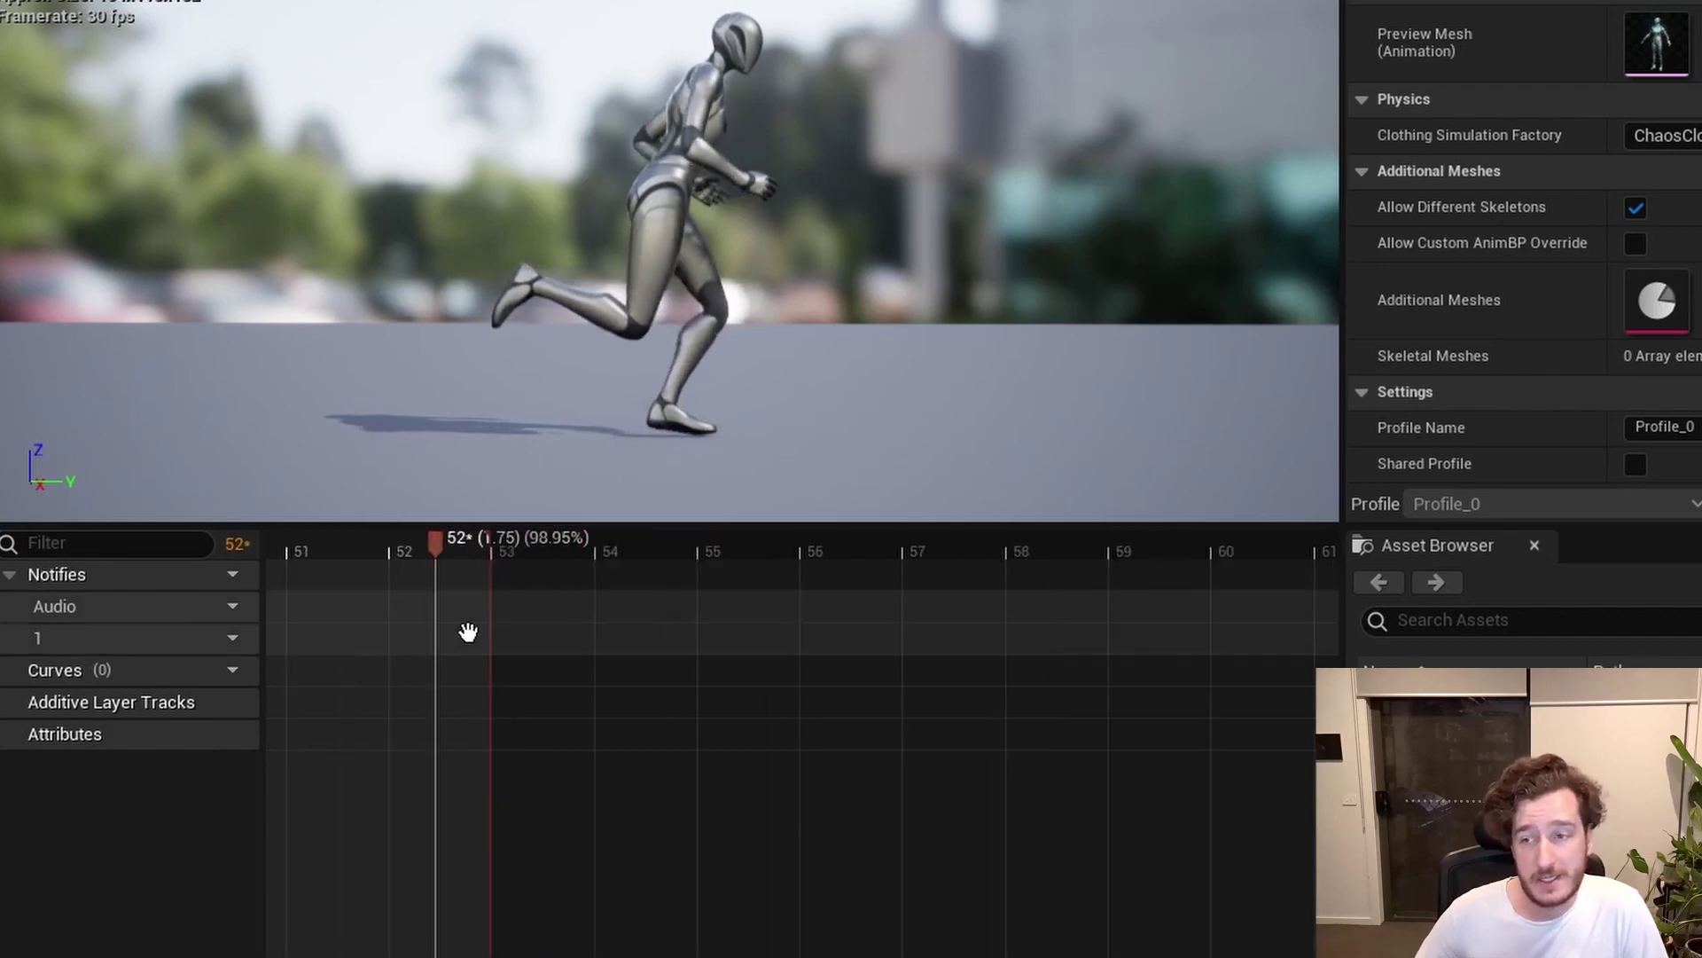
scroll(478, 611, up, 5)
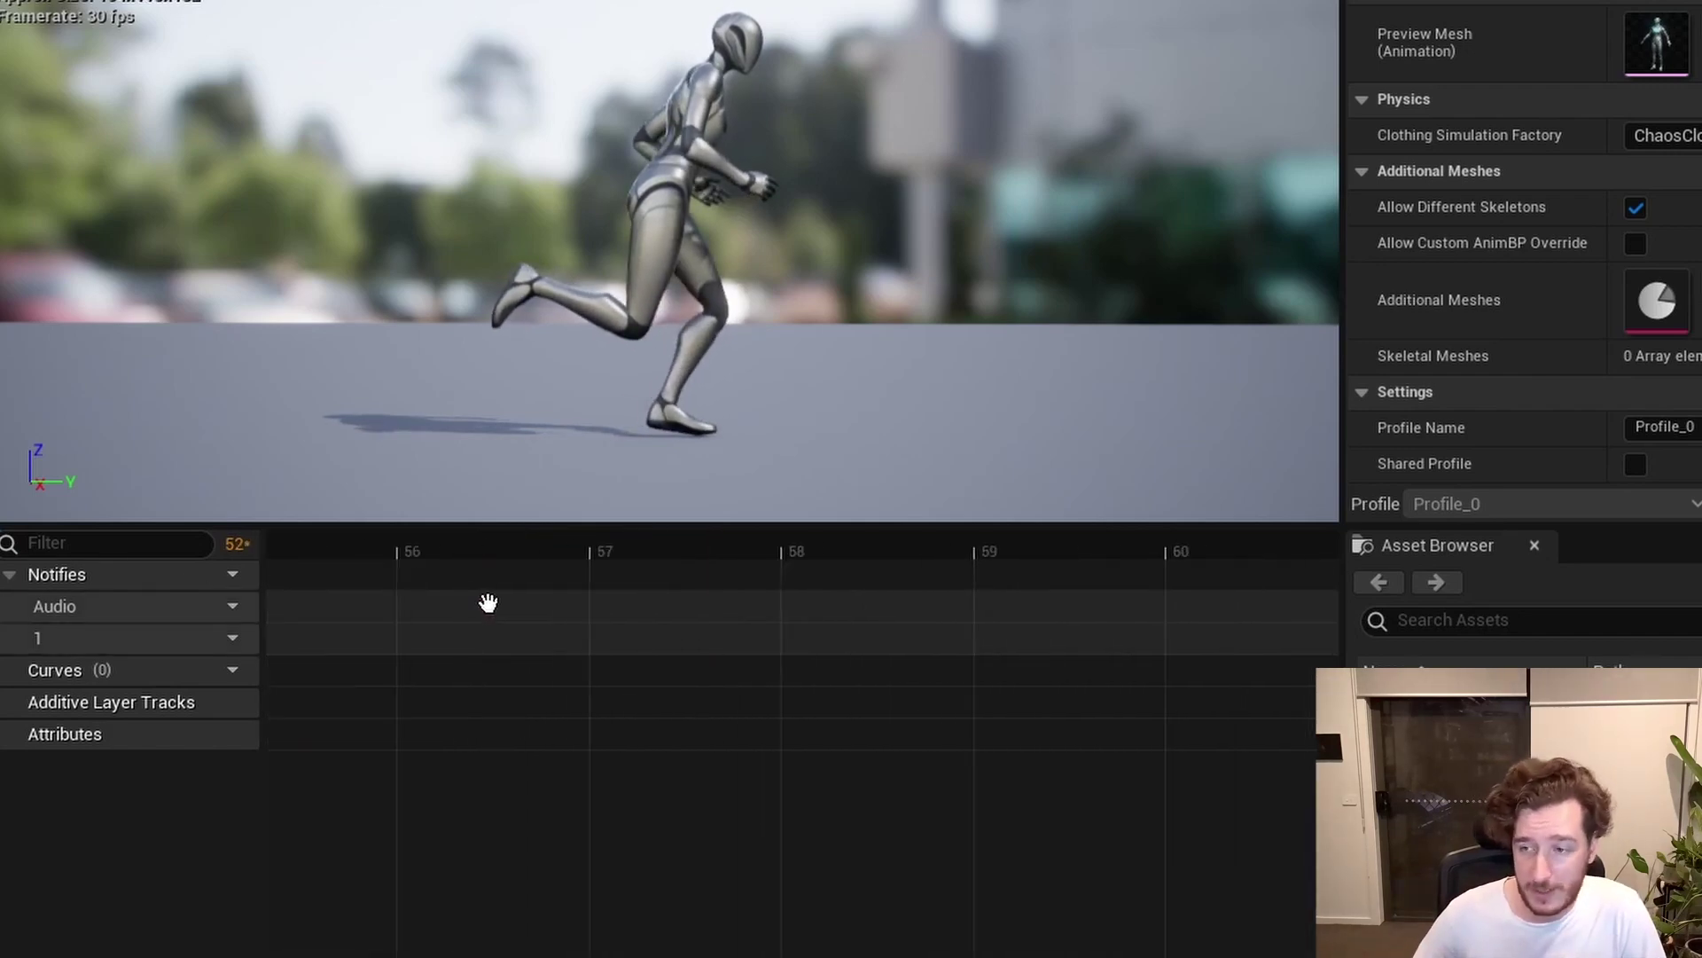
scroll(489, 603, down, 10)
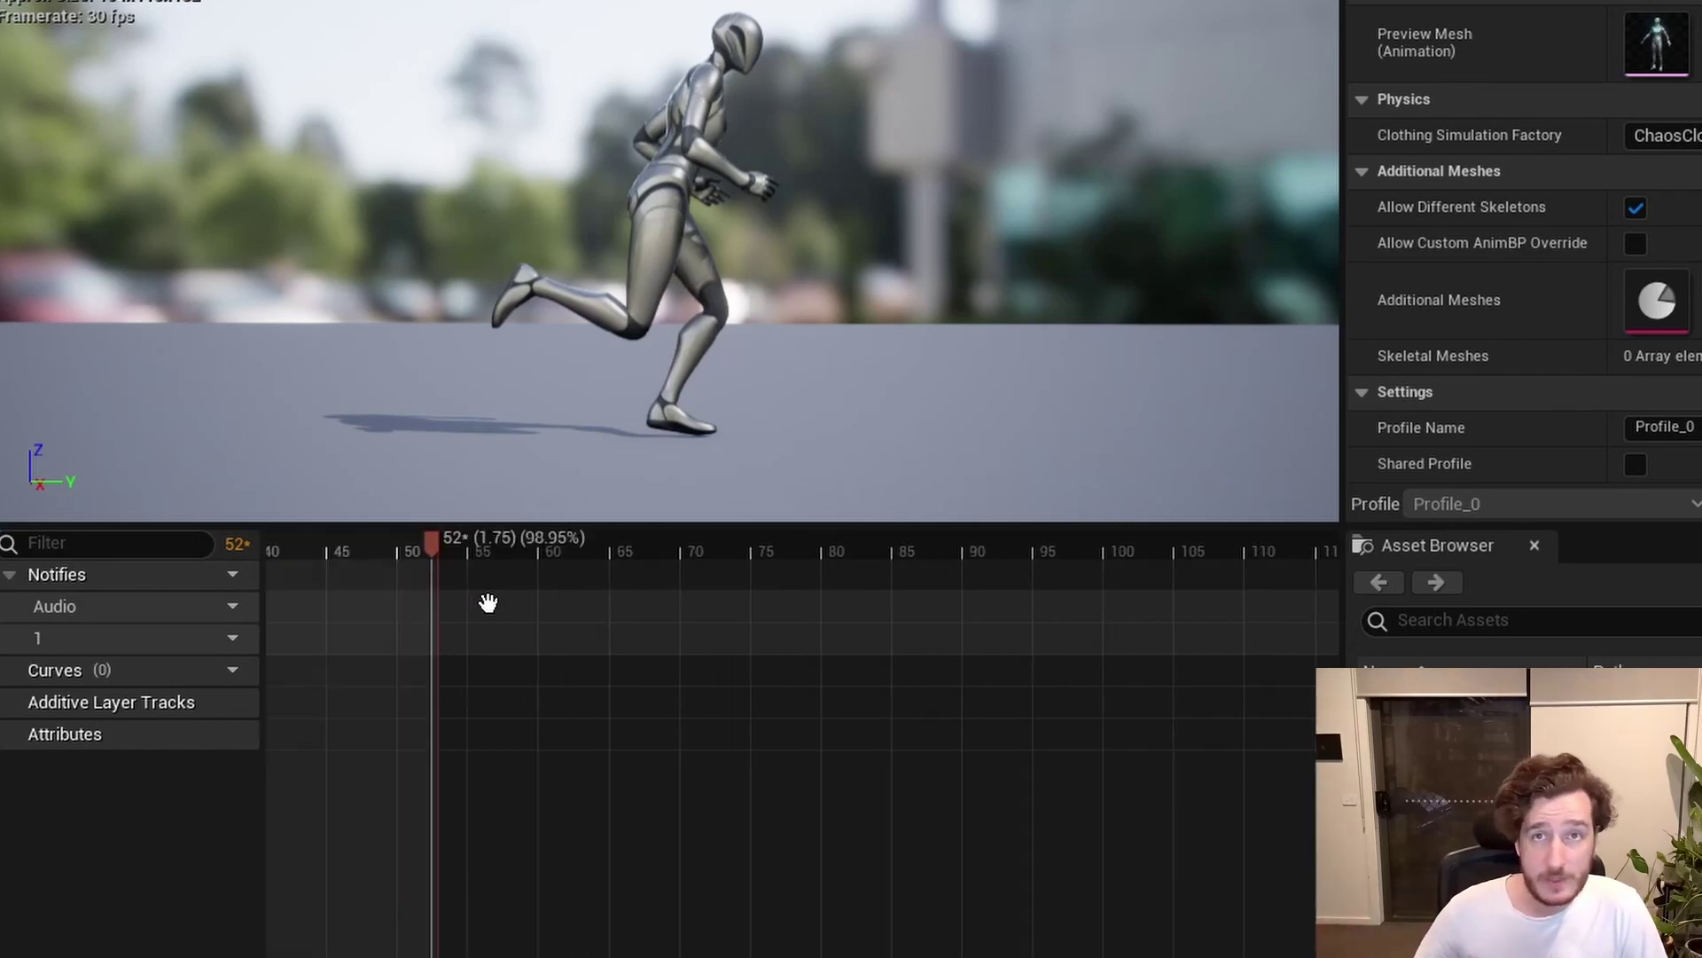
shift+scroll(488, 603, up, 16)
shift+scroll(488, 603, down, 5)
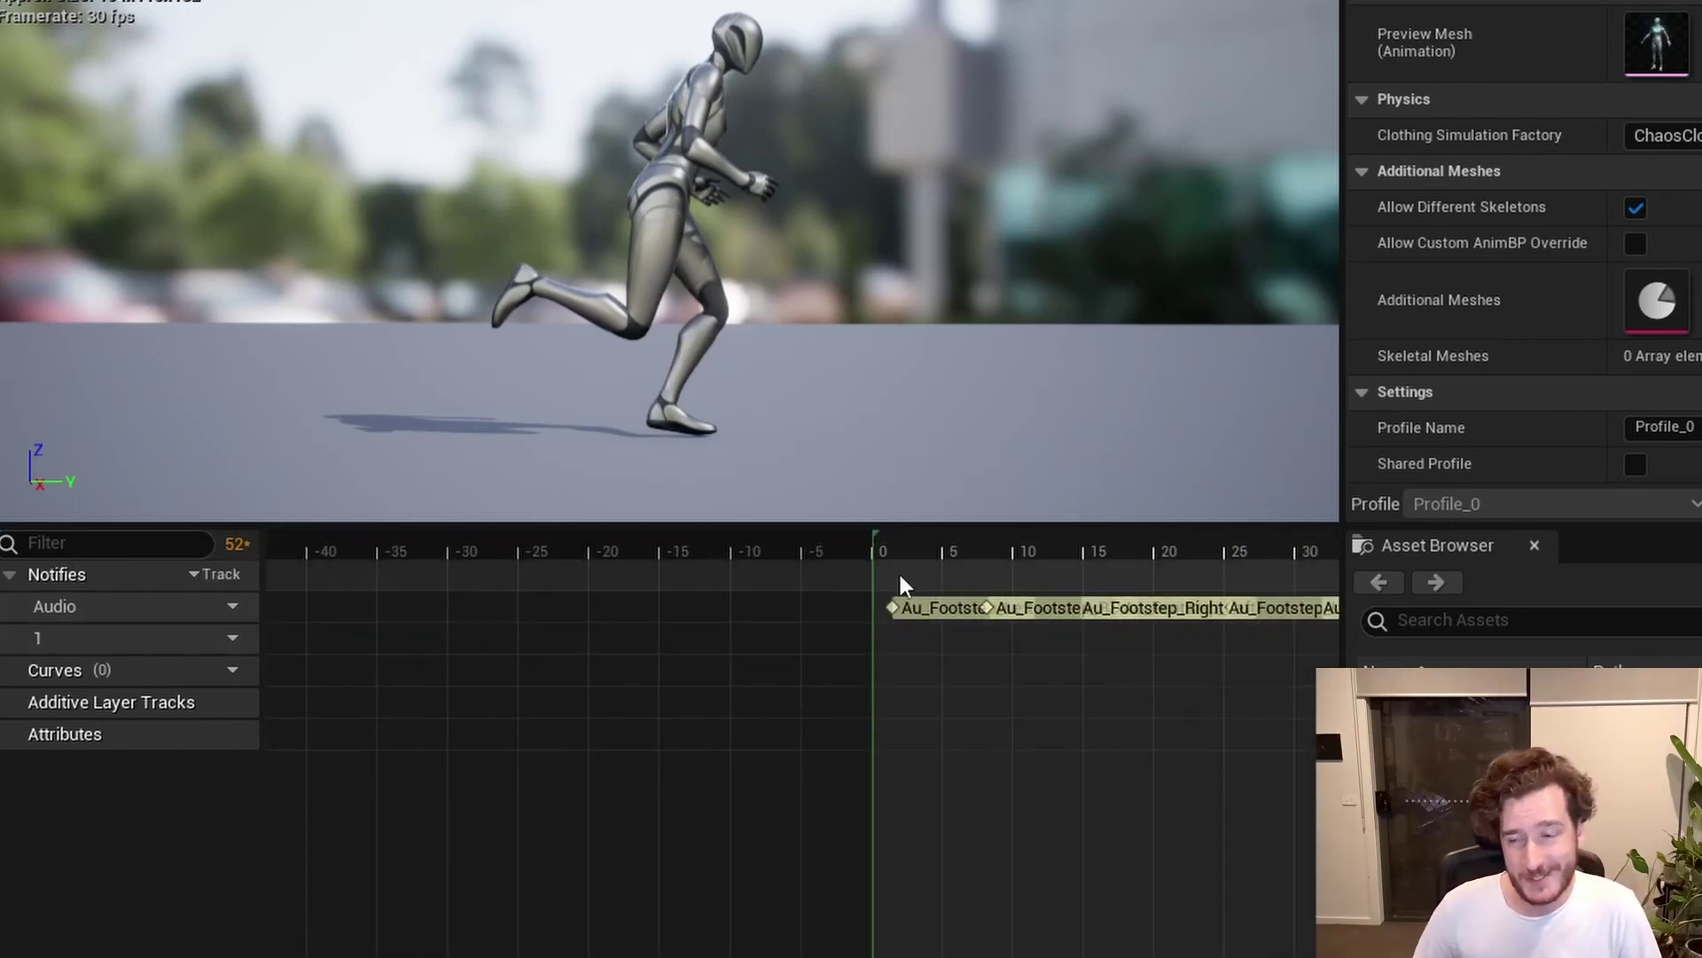
drag(886, 541, 844, 546)
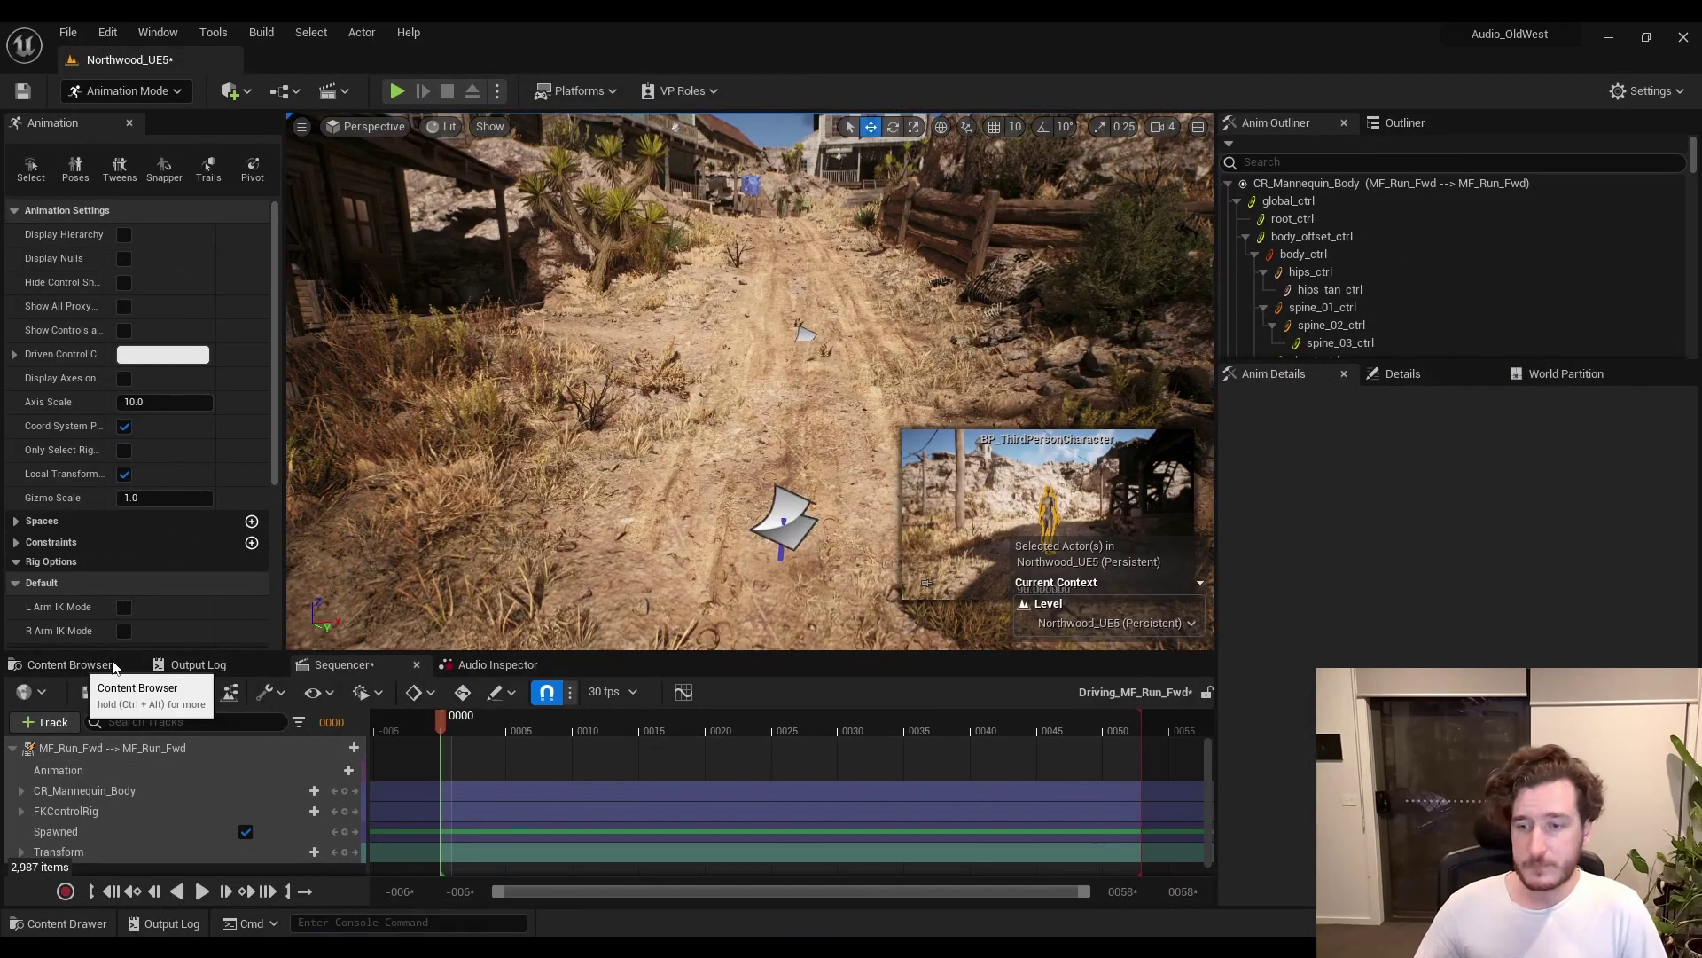
Open the character's animation blueprint from the Mannequins Animations folder and go to its event graph.
click(140, 666)
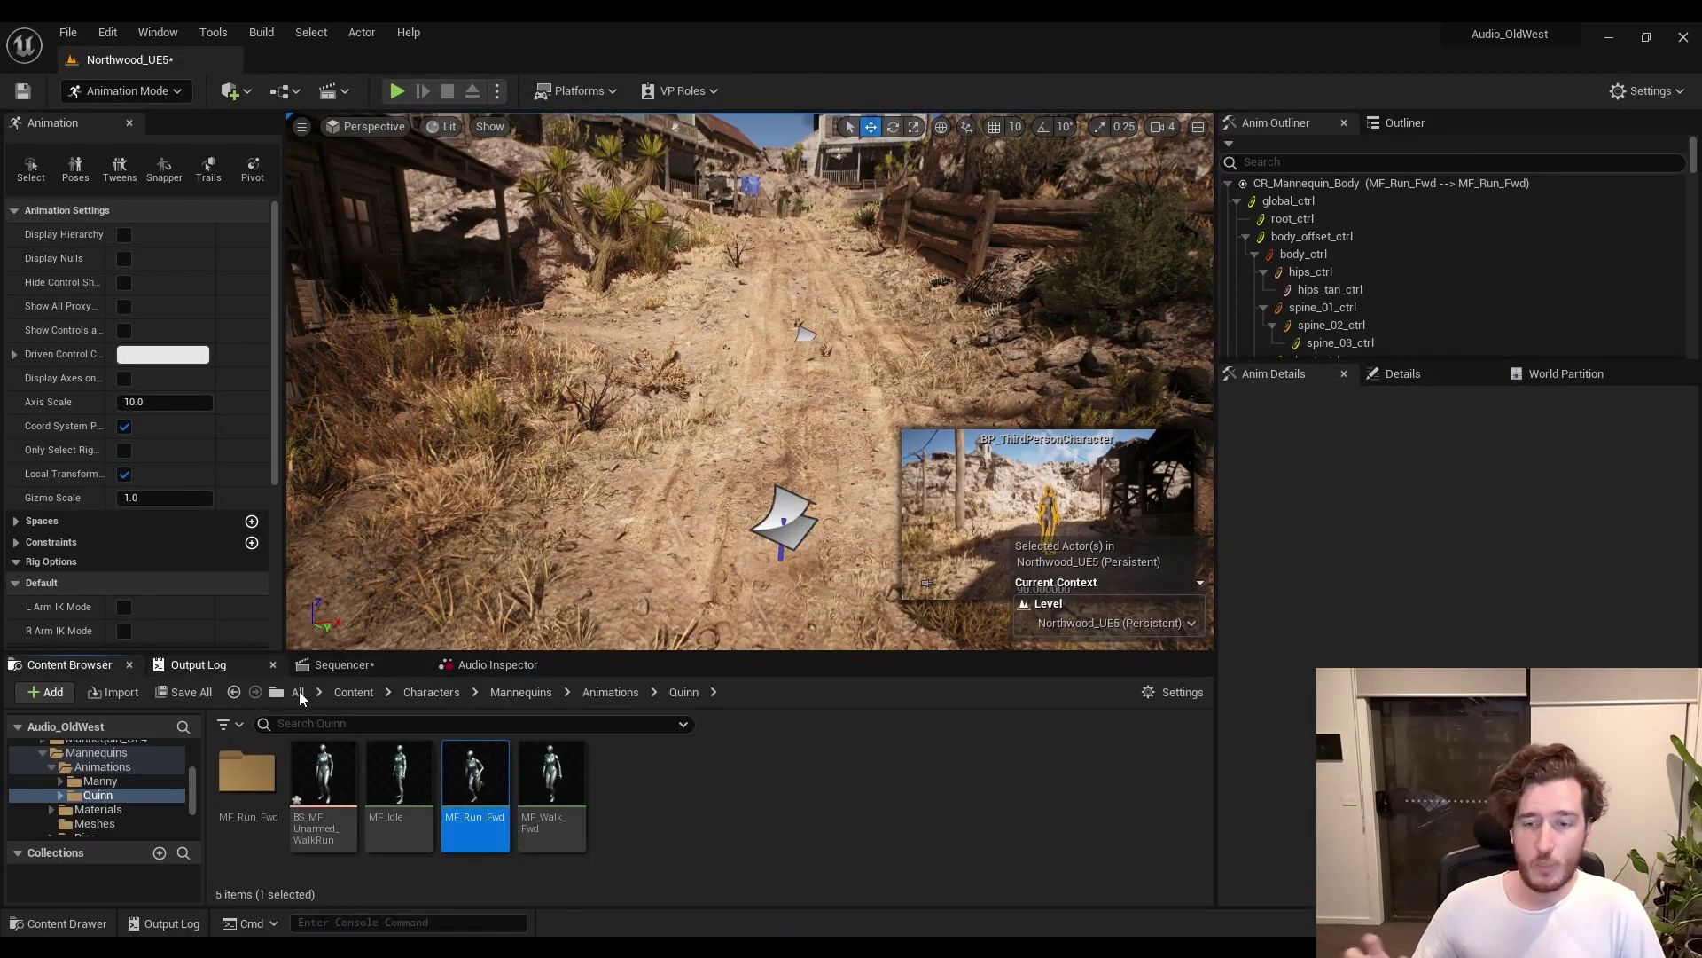
click(603, 694)
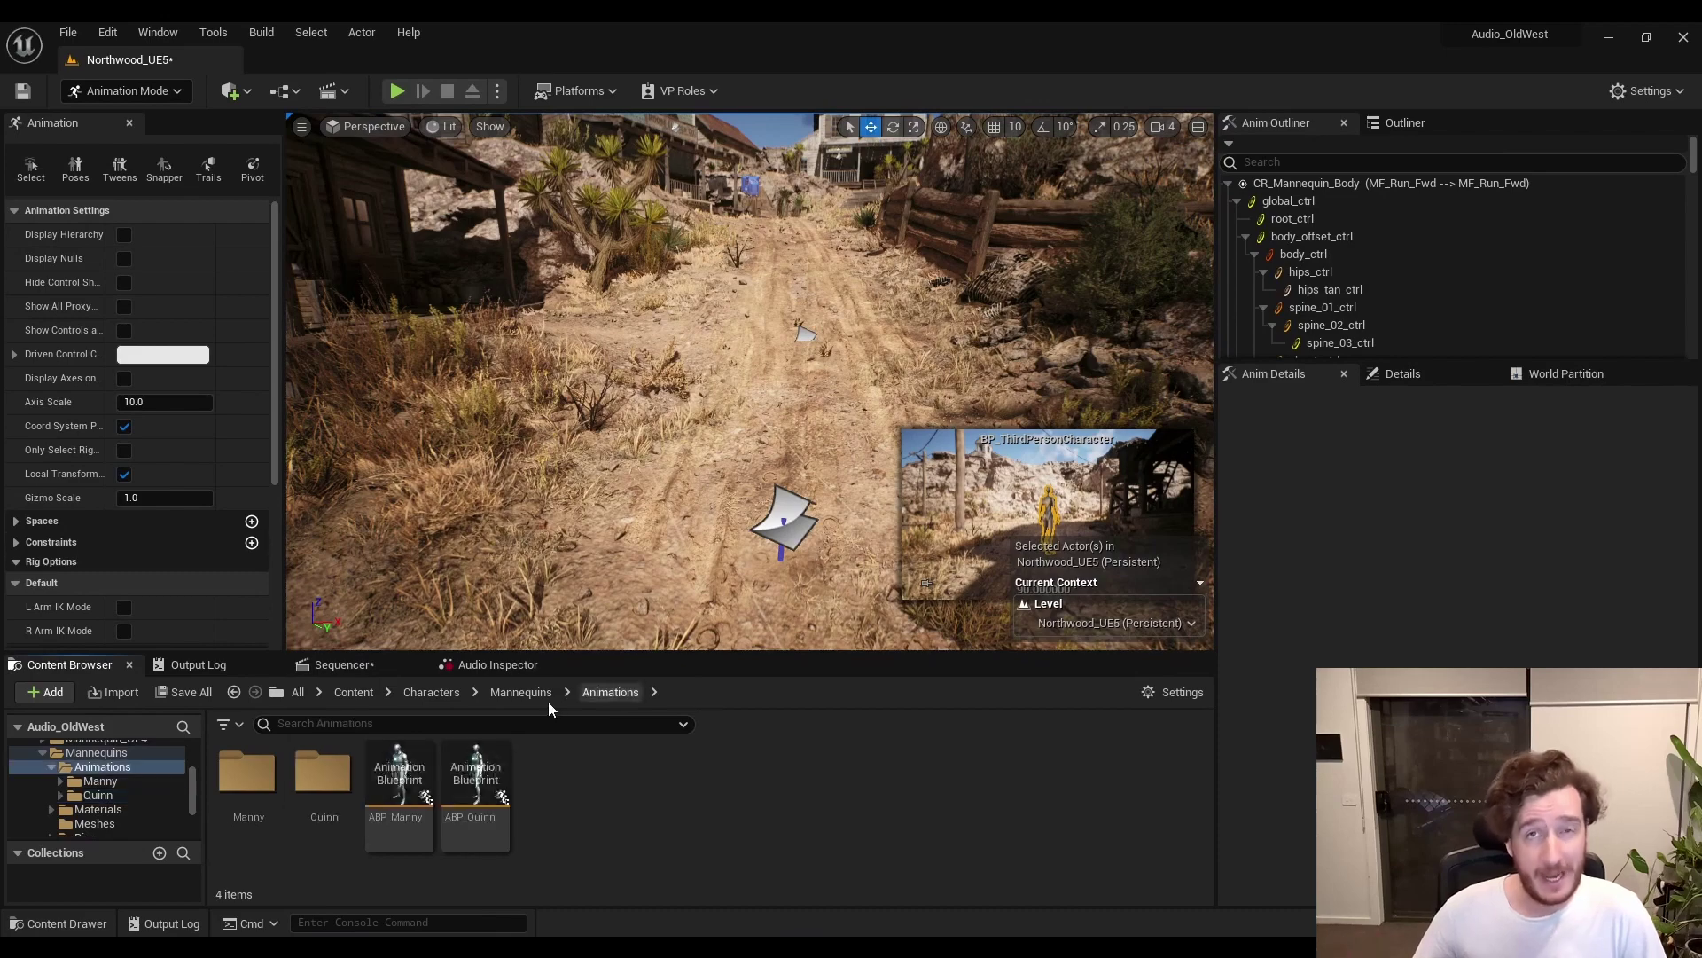
double_click(251, 780)
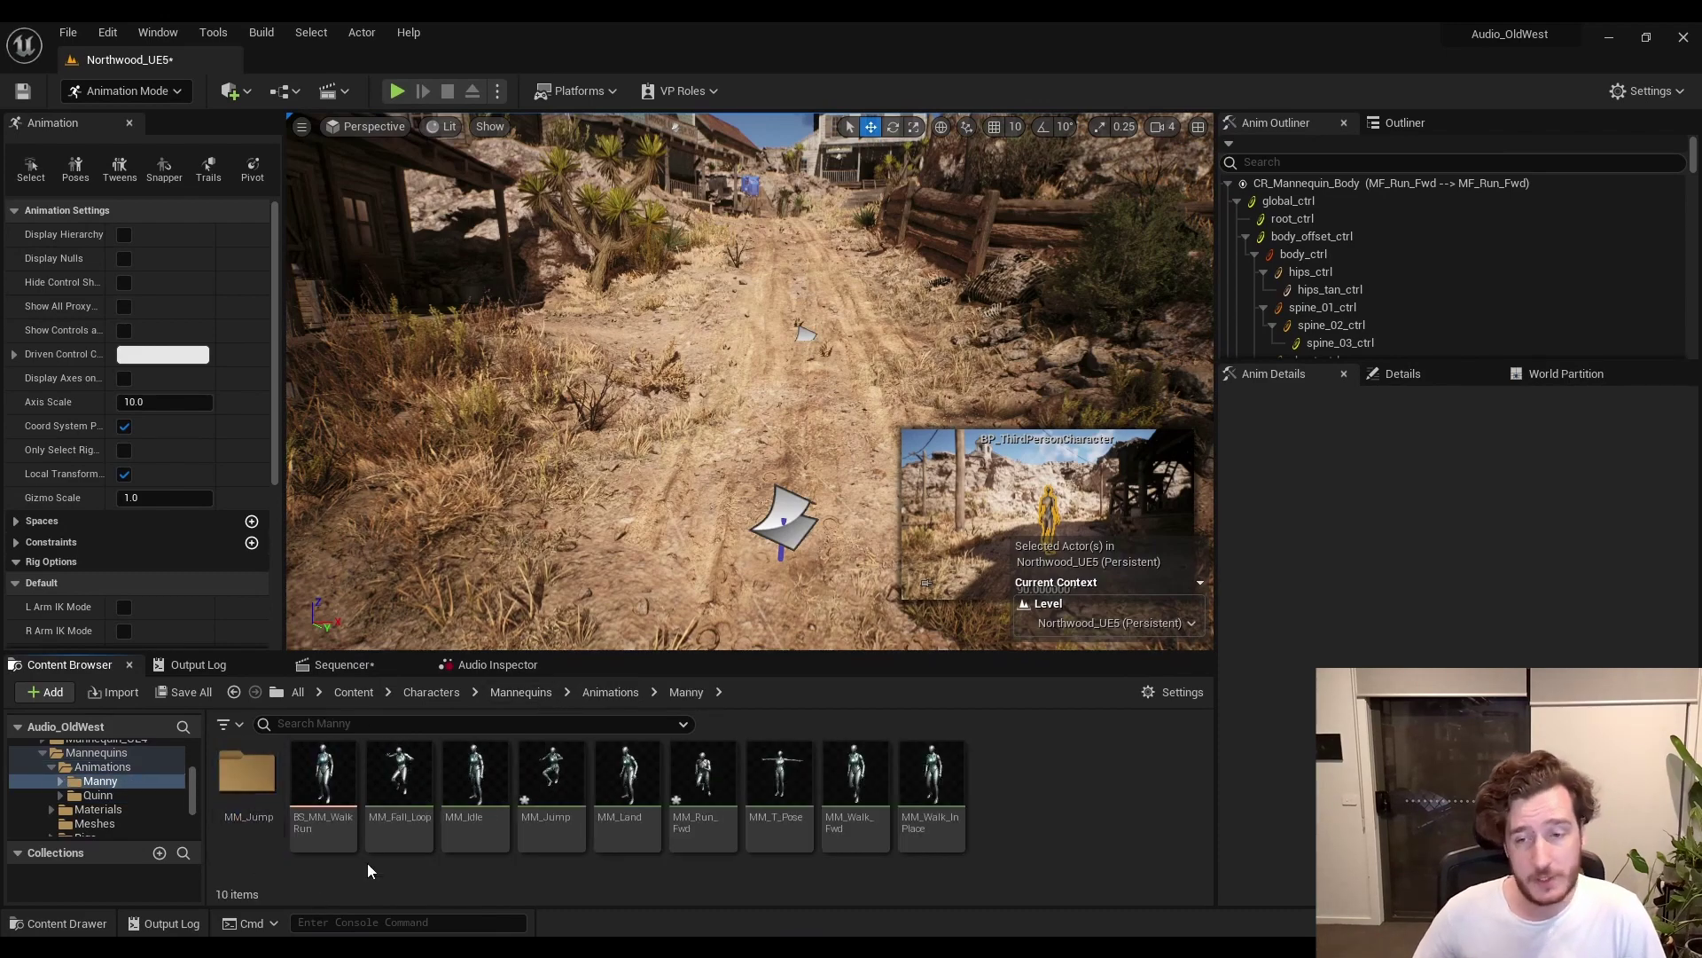
click(603, 693)
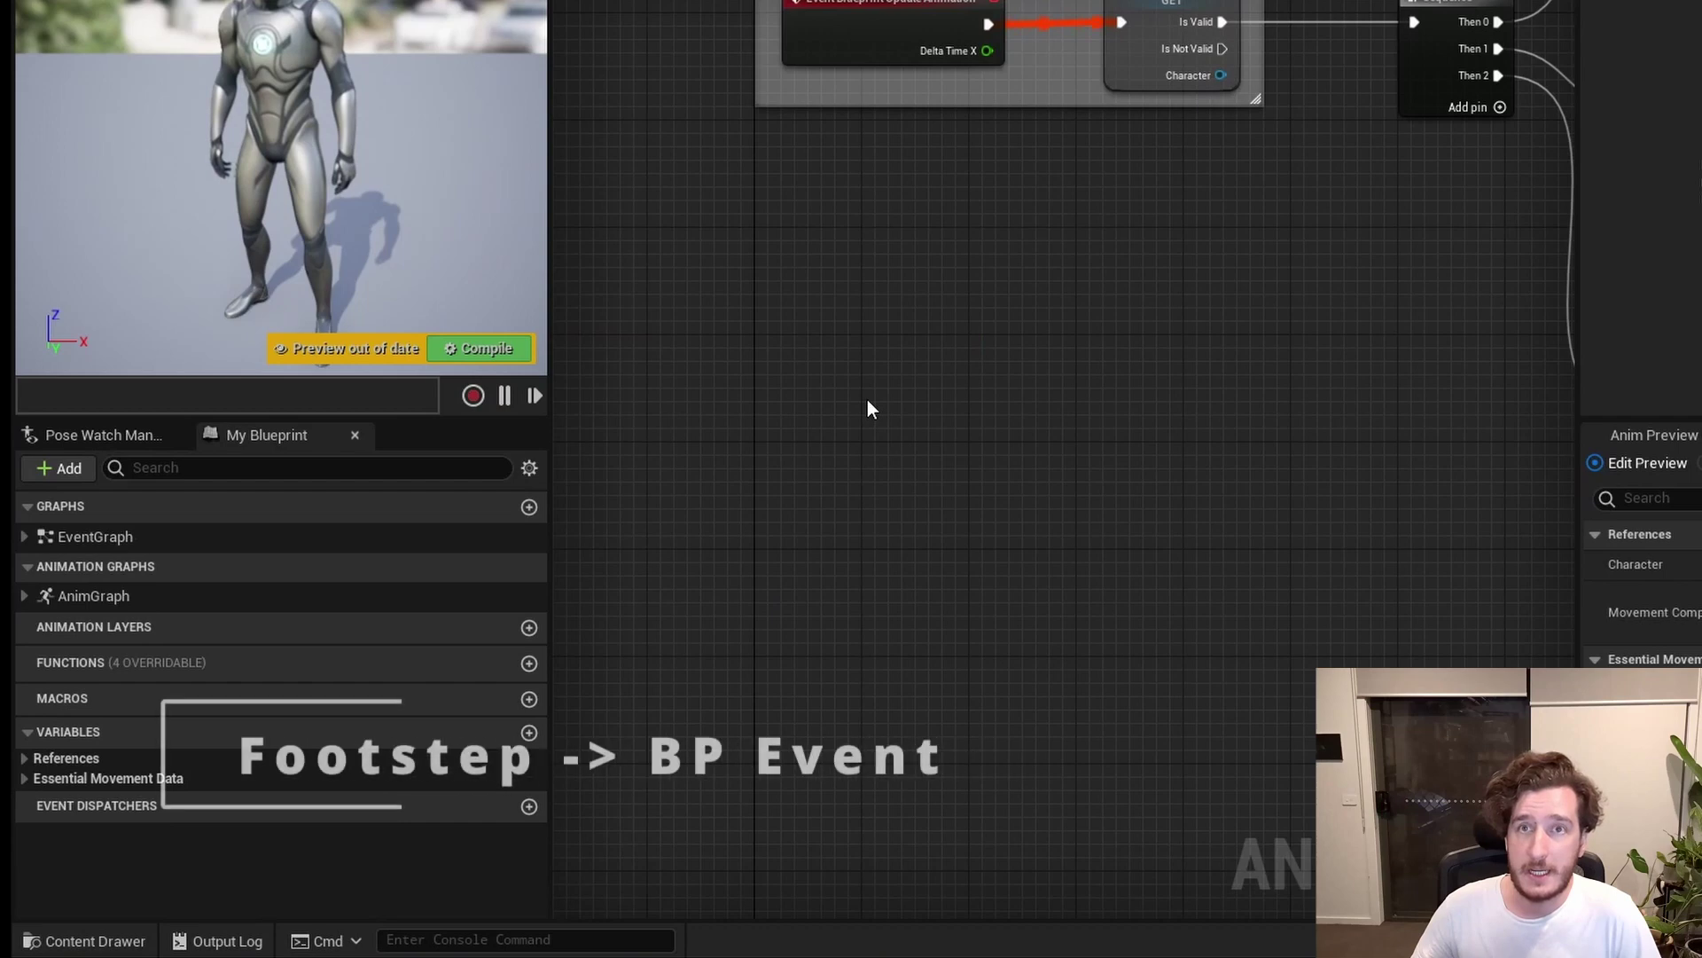
Compile the animation blueprint so its preview is up to date.
right_click(867, 399)
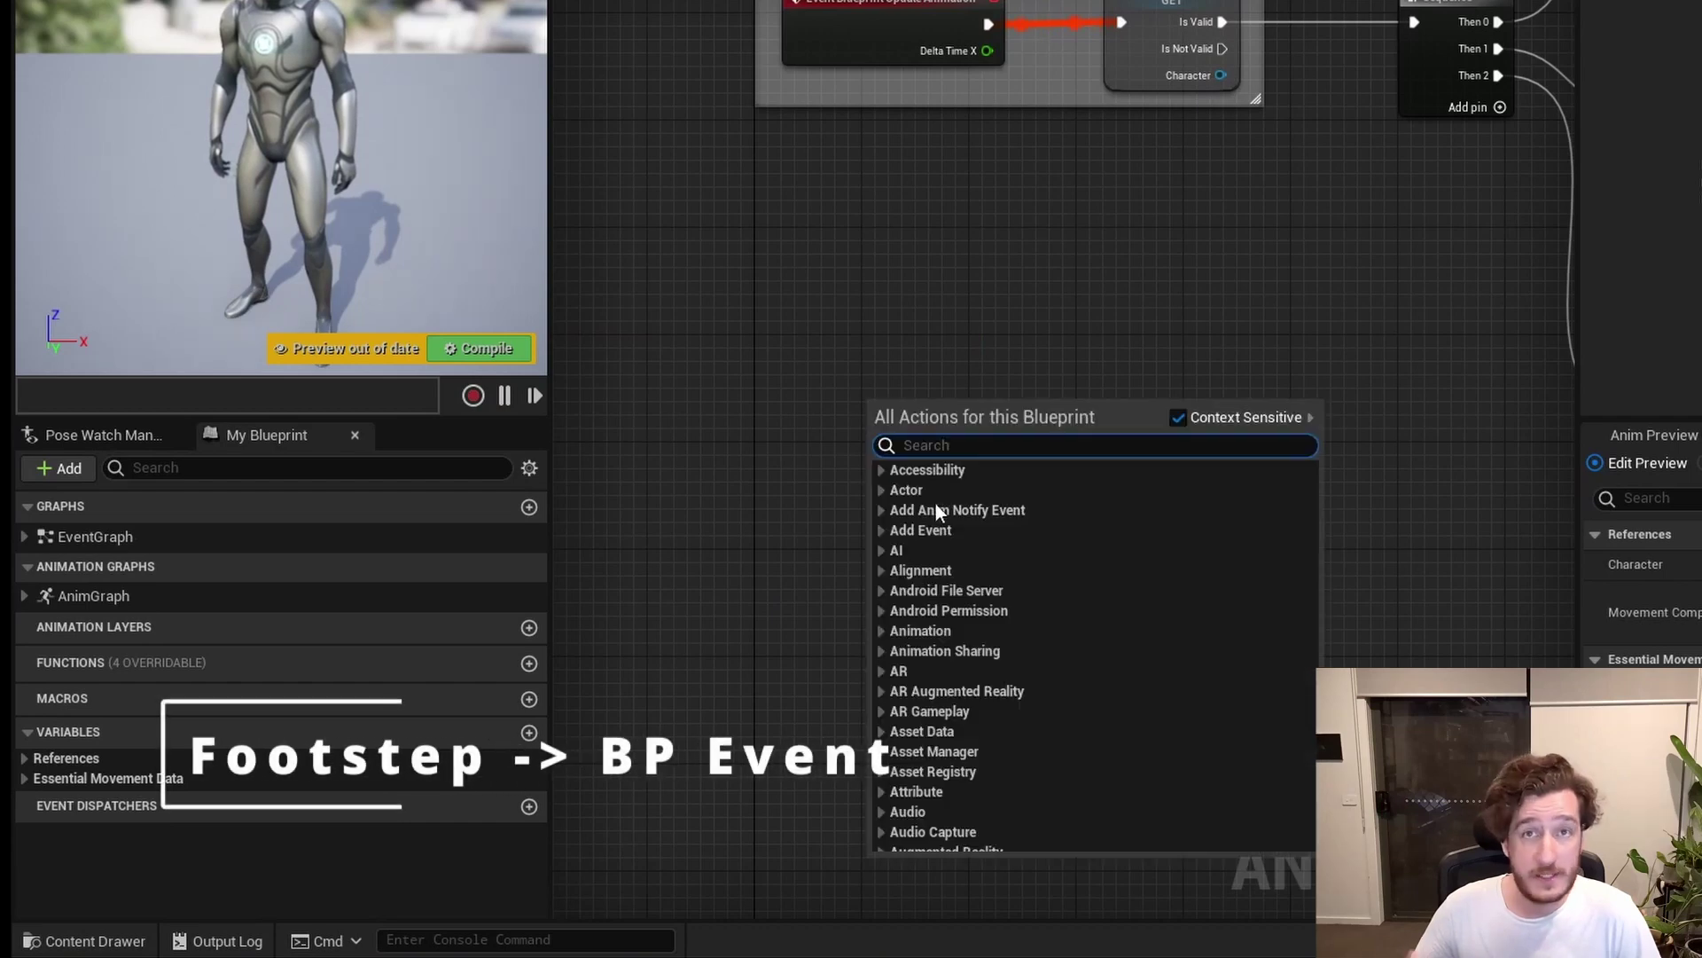
click(890, 353)
right_drag(953, 370, 878, 366)
click(470, 353)
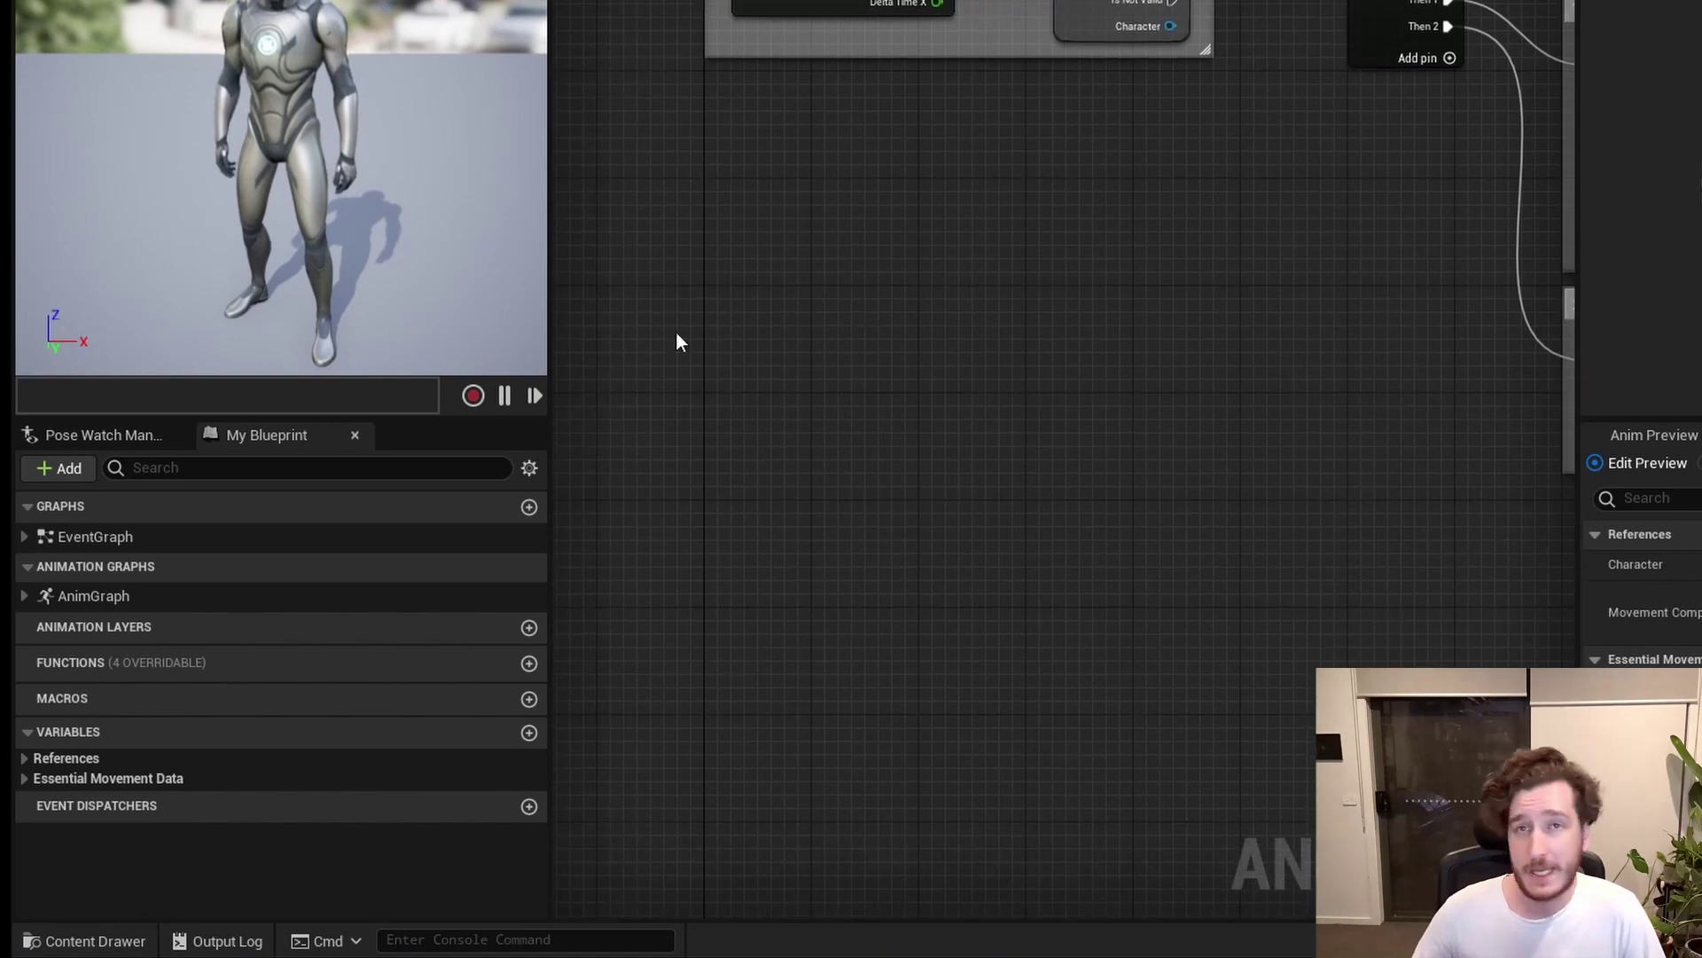
Add the AnimNotify_Au_Footstep_Left event to an empty area of the event graph.
right_click(769, 425)
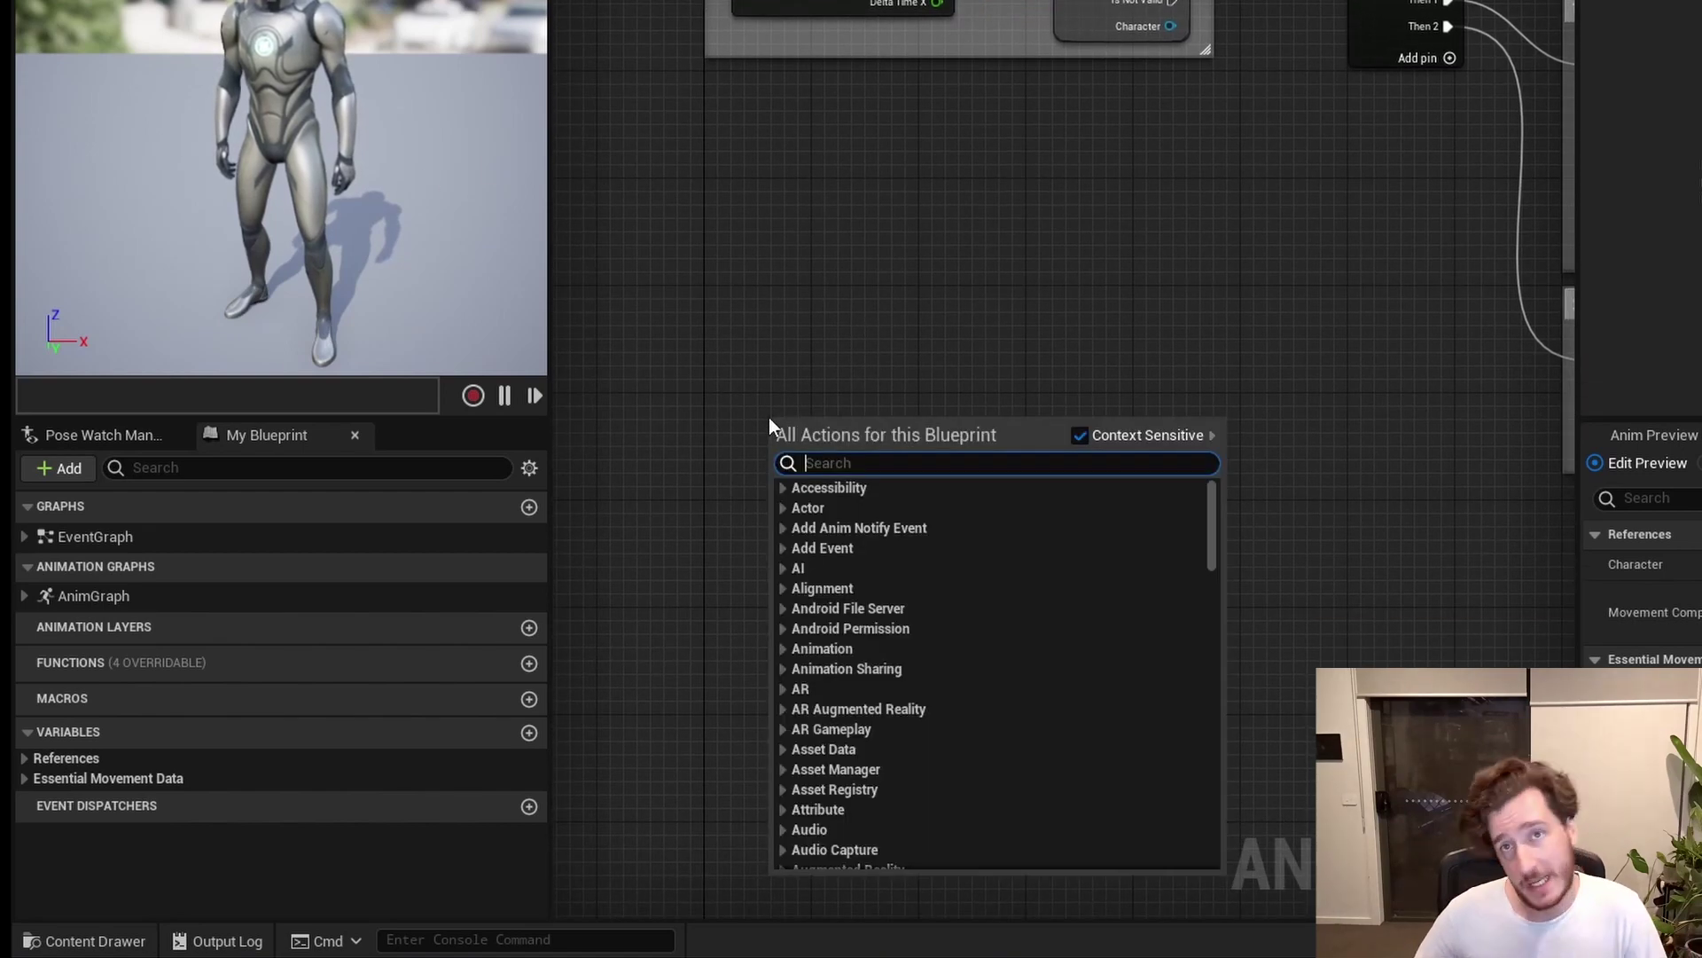
text(audio)
key(ctrl+a)
text(au)
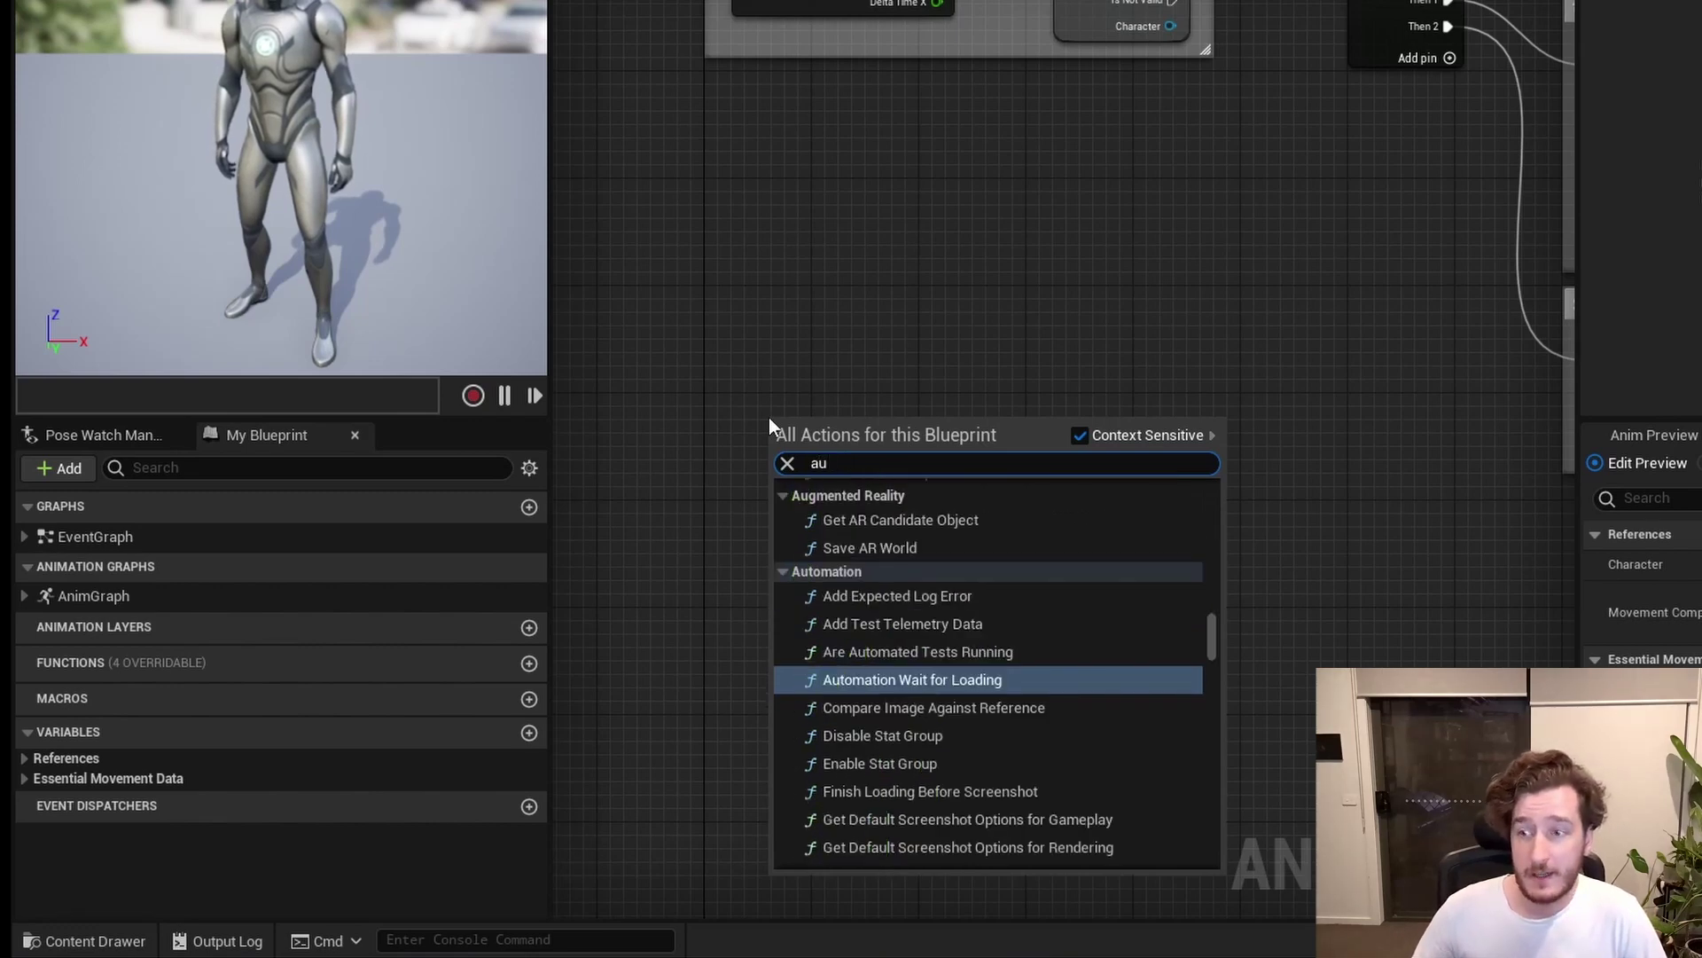
text( foot)
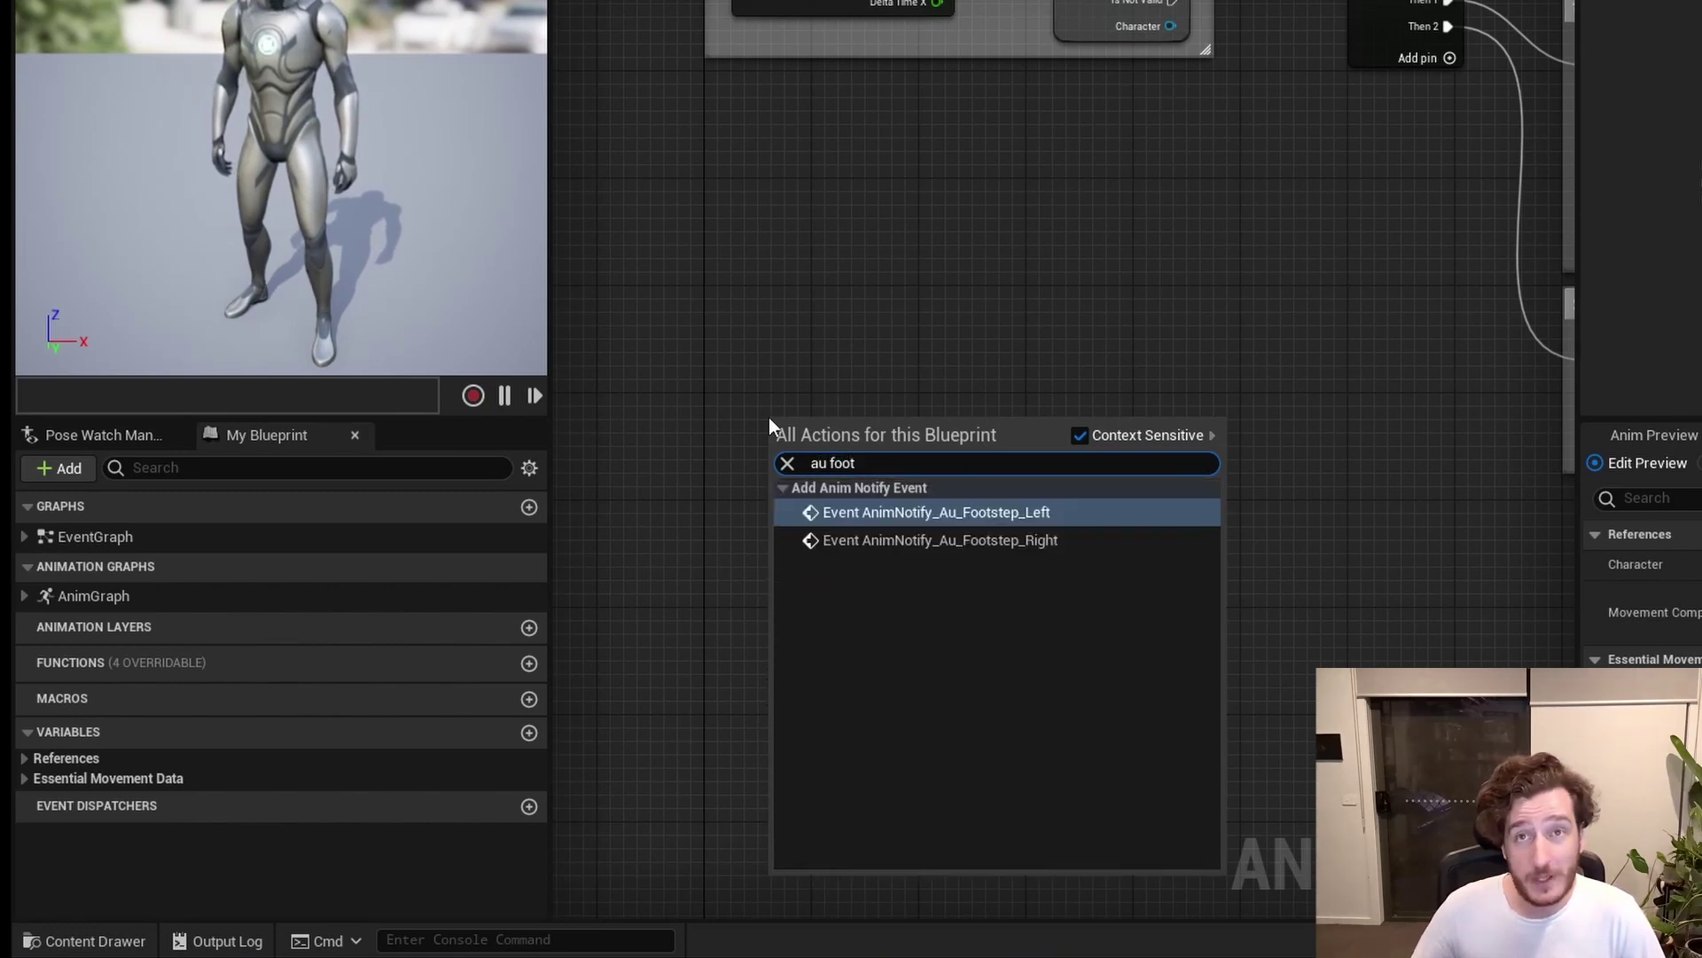
key(Return)
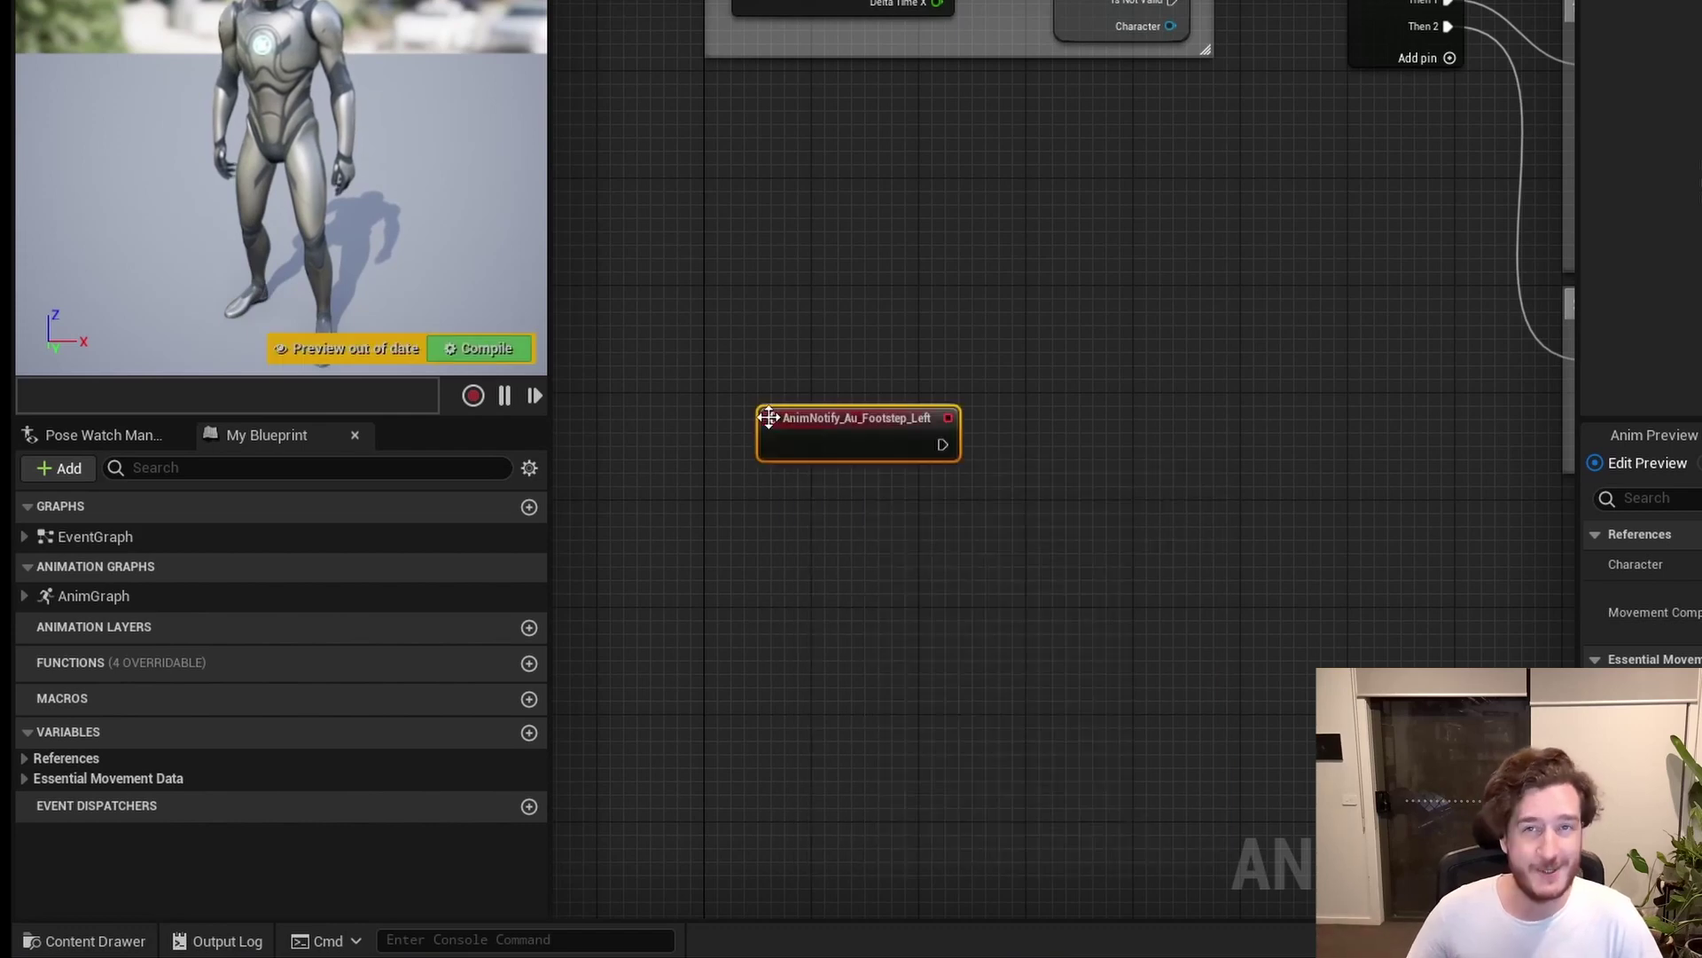
Connect a Print String node to the left footstep event and set its In String to Left.
drag(941, 444, 1067, 454)
text(print)
key(Return)
click(1157, 511)
text(Left)
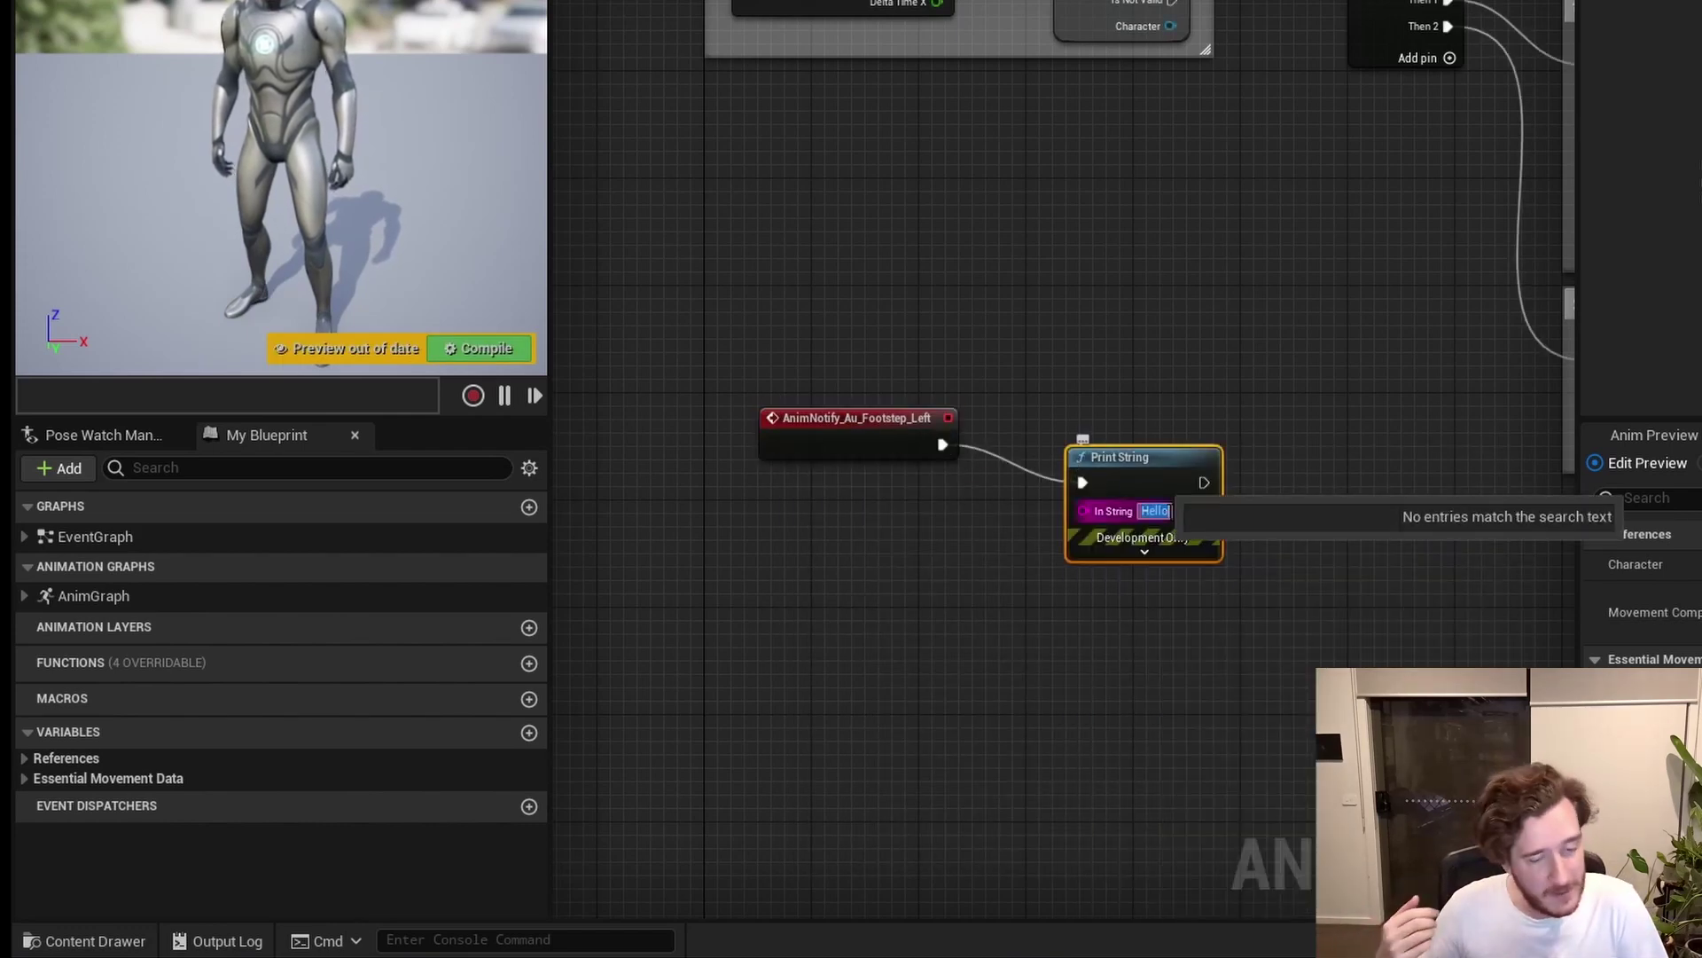
key(Return)
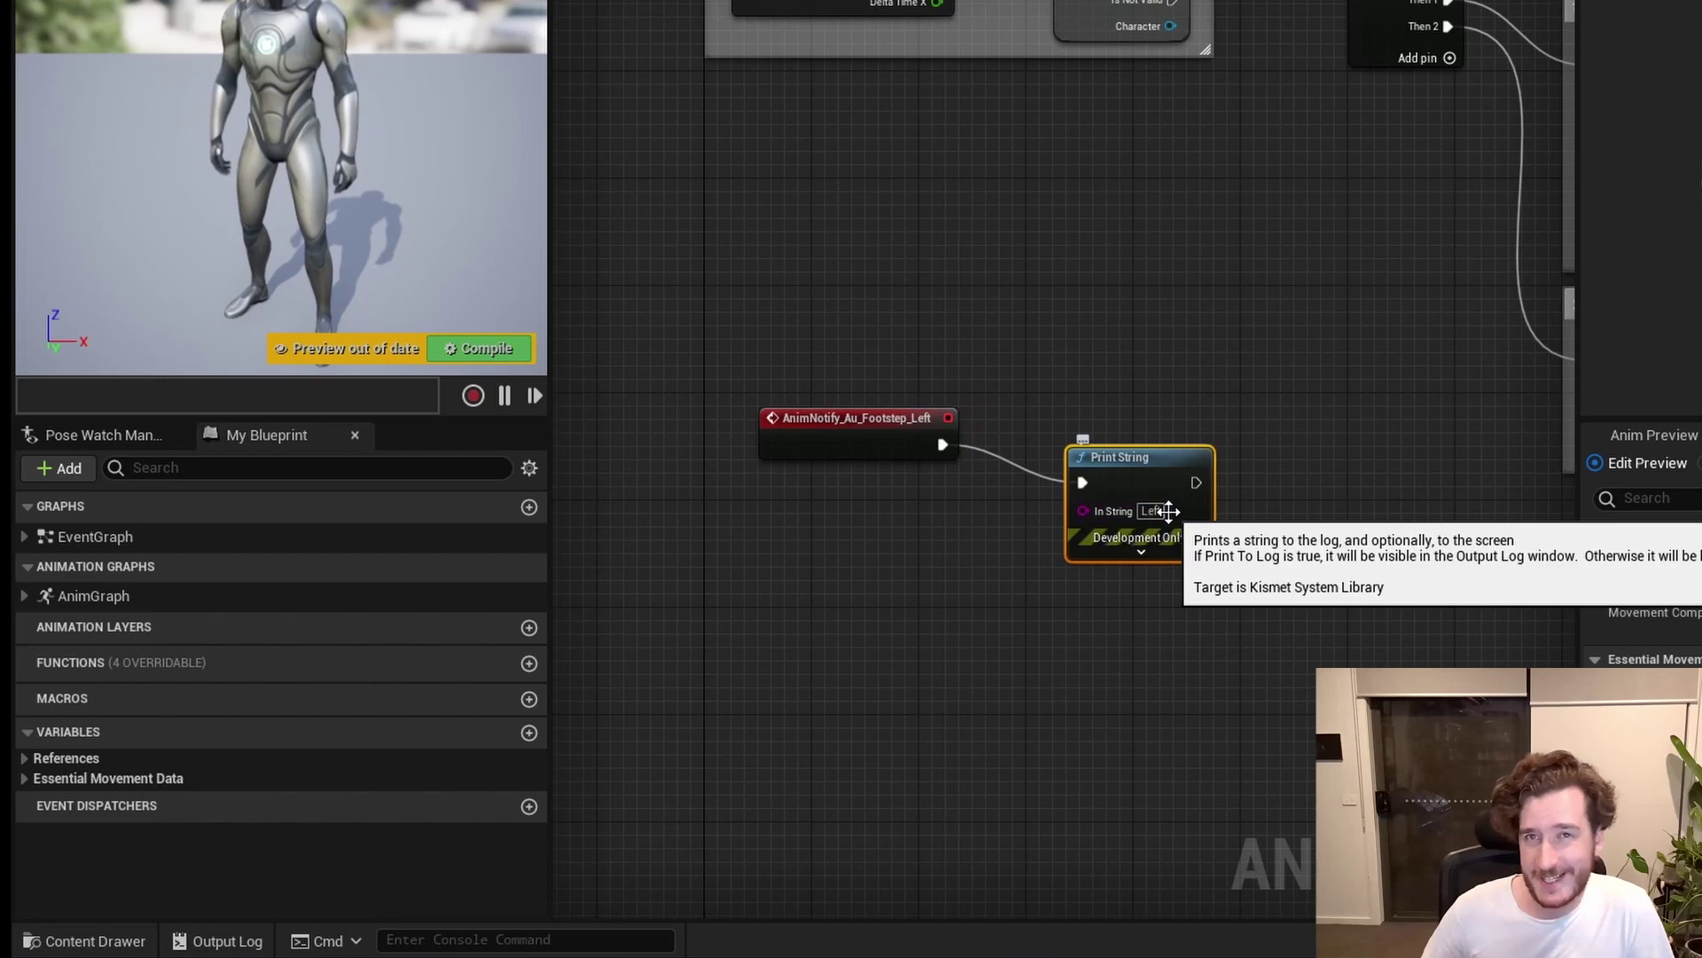
Add the AnimNotify_Au_Footstep_Right event below the left footstep event.
right_click(900, 638)
text(au_foots)
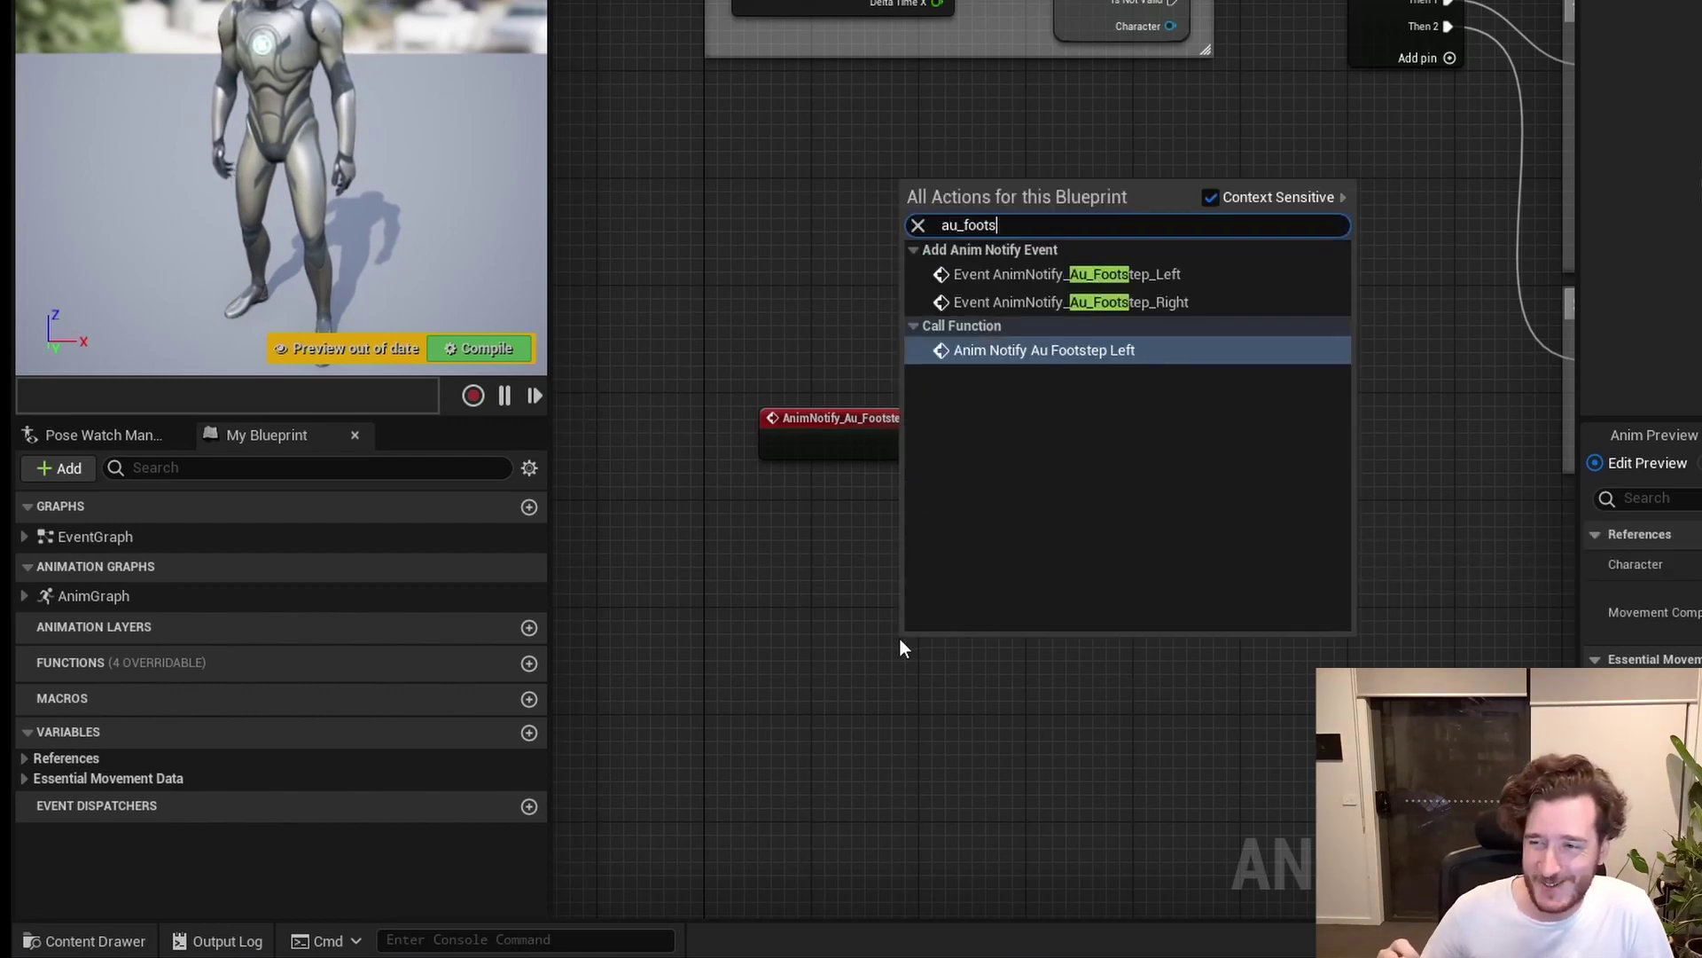
key(Up)
key(Return)
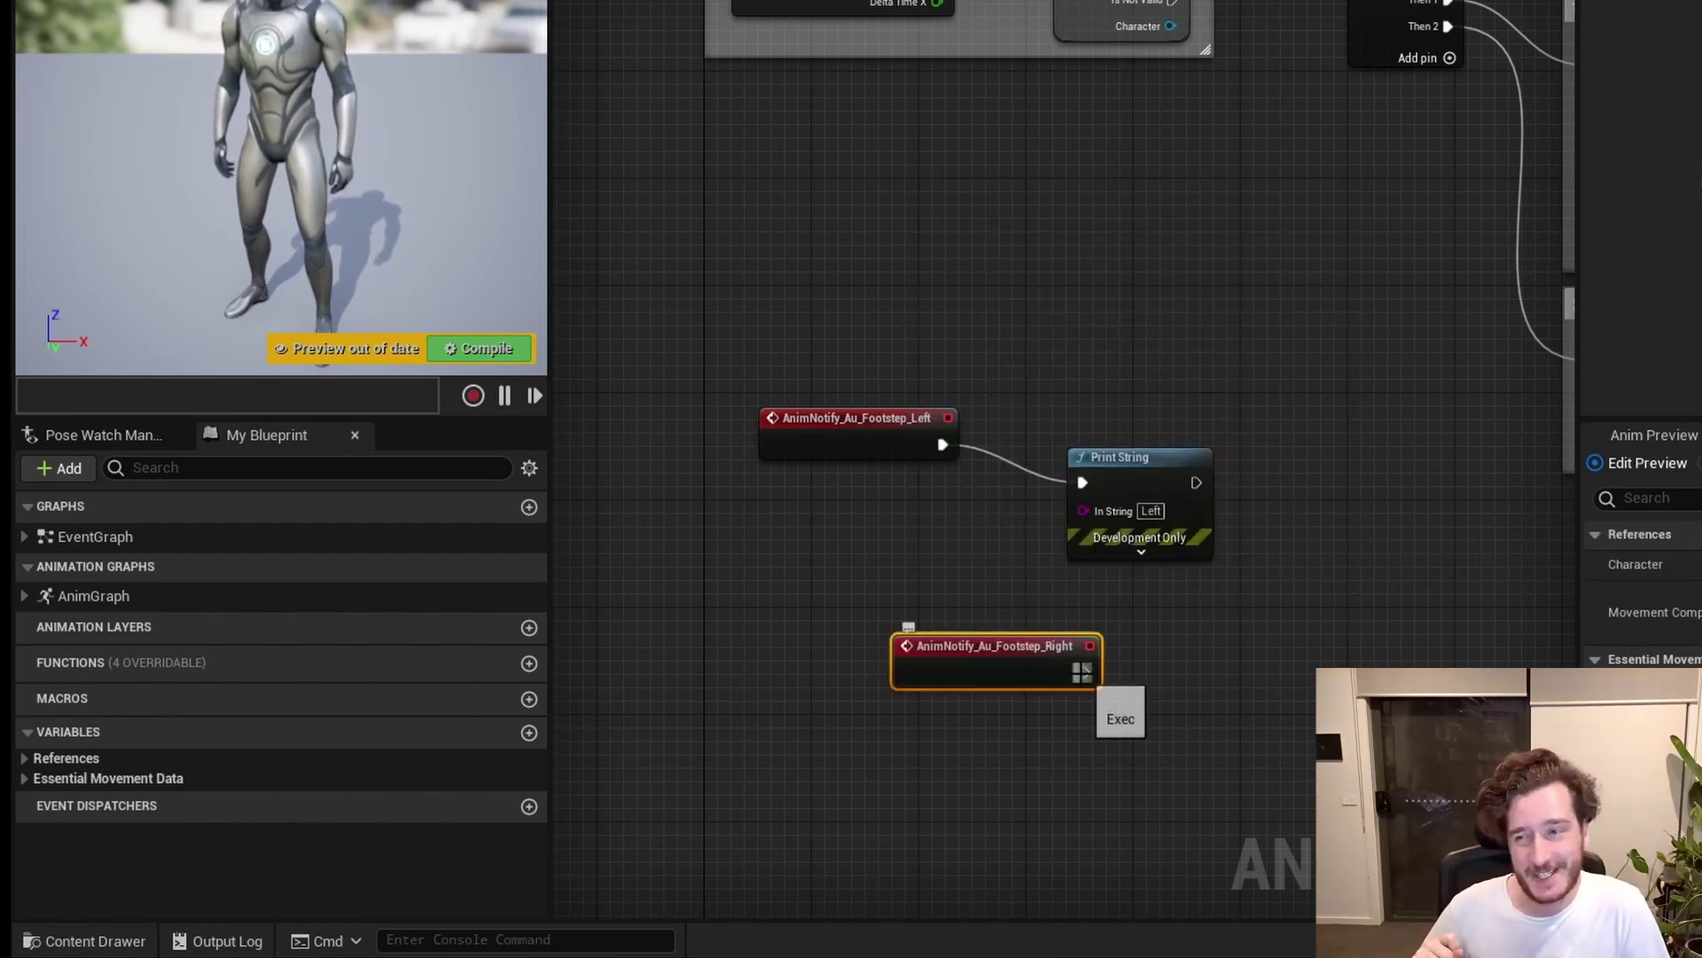
Connect a Print String node to the right footstep event and set its In String to Right.
drag(1082, 673, 1151, 678)
text(print)
key(Return)
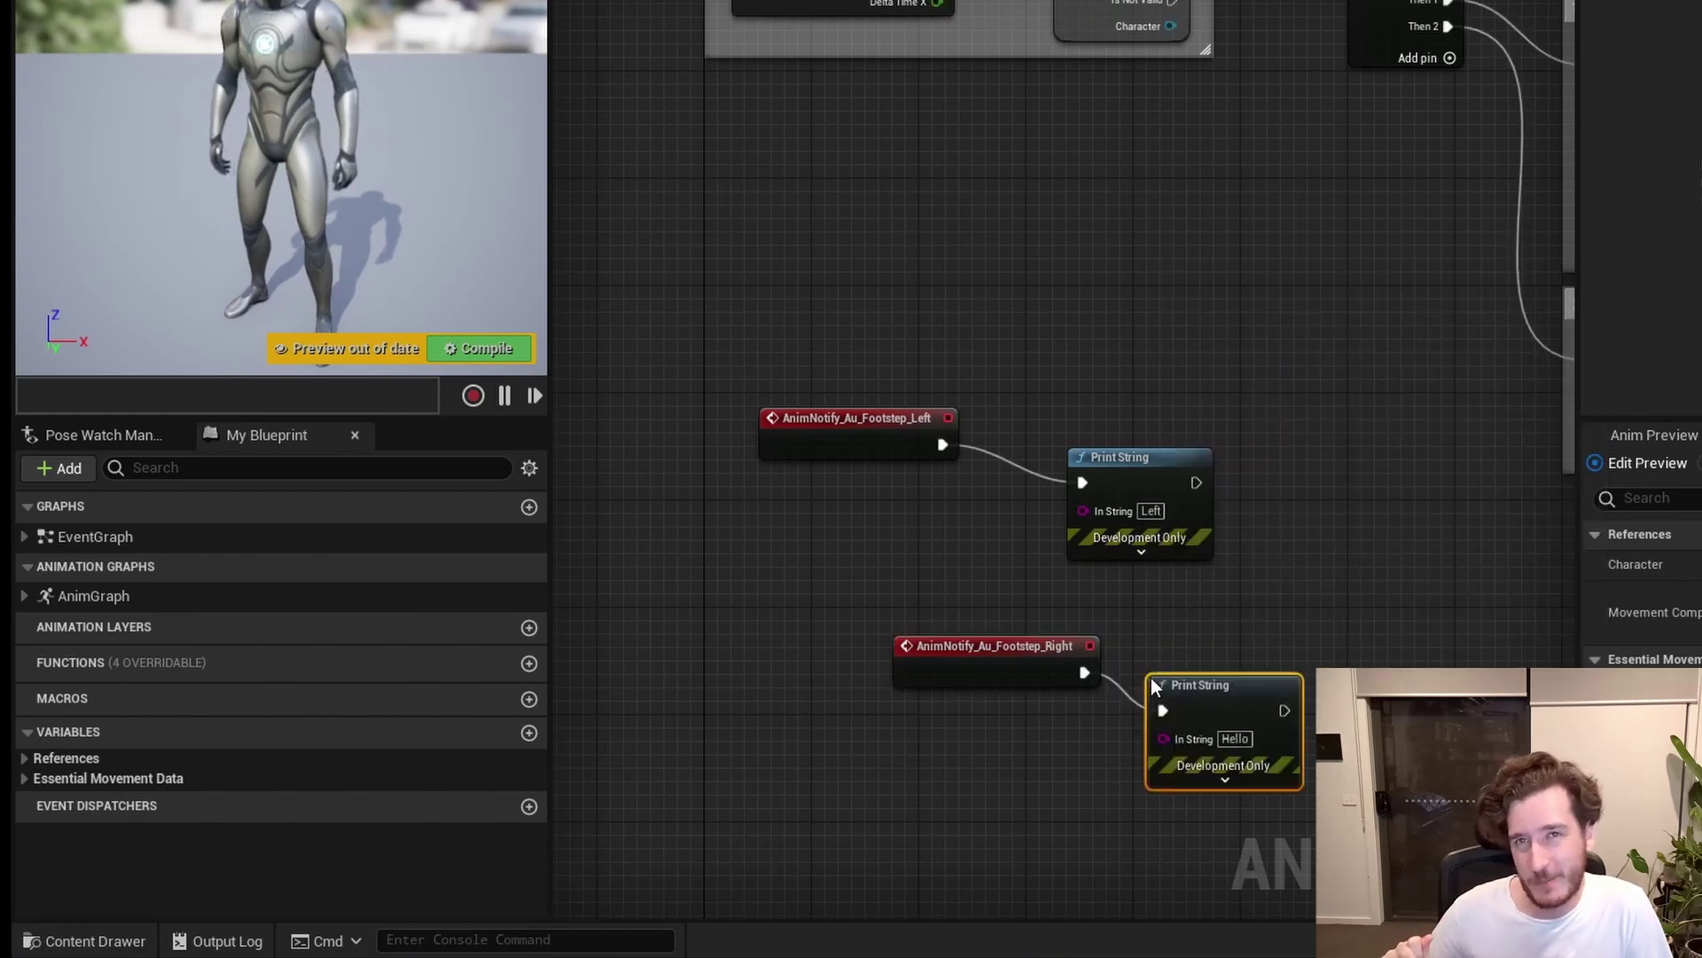
scroll(1150, 678, up, 1)
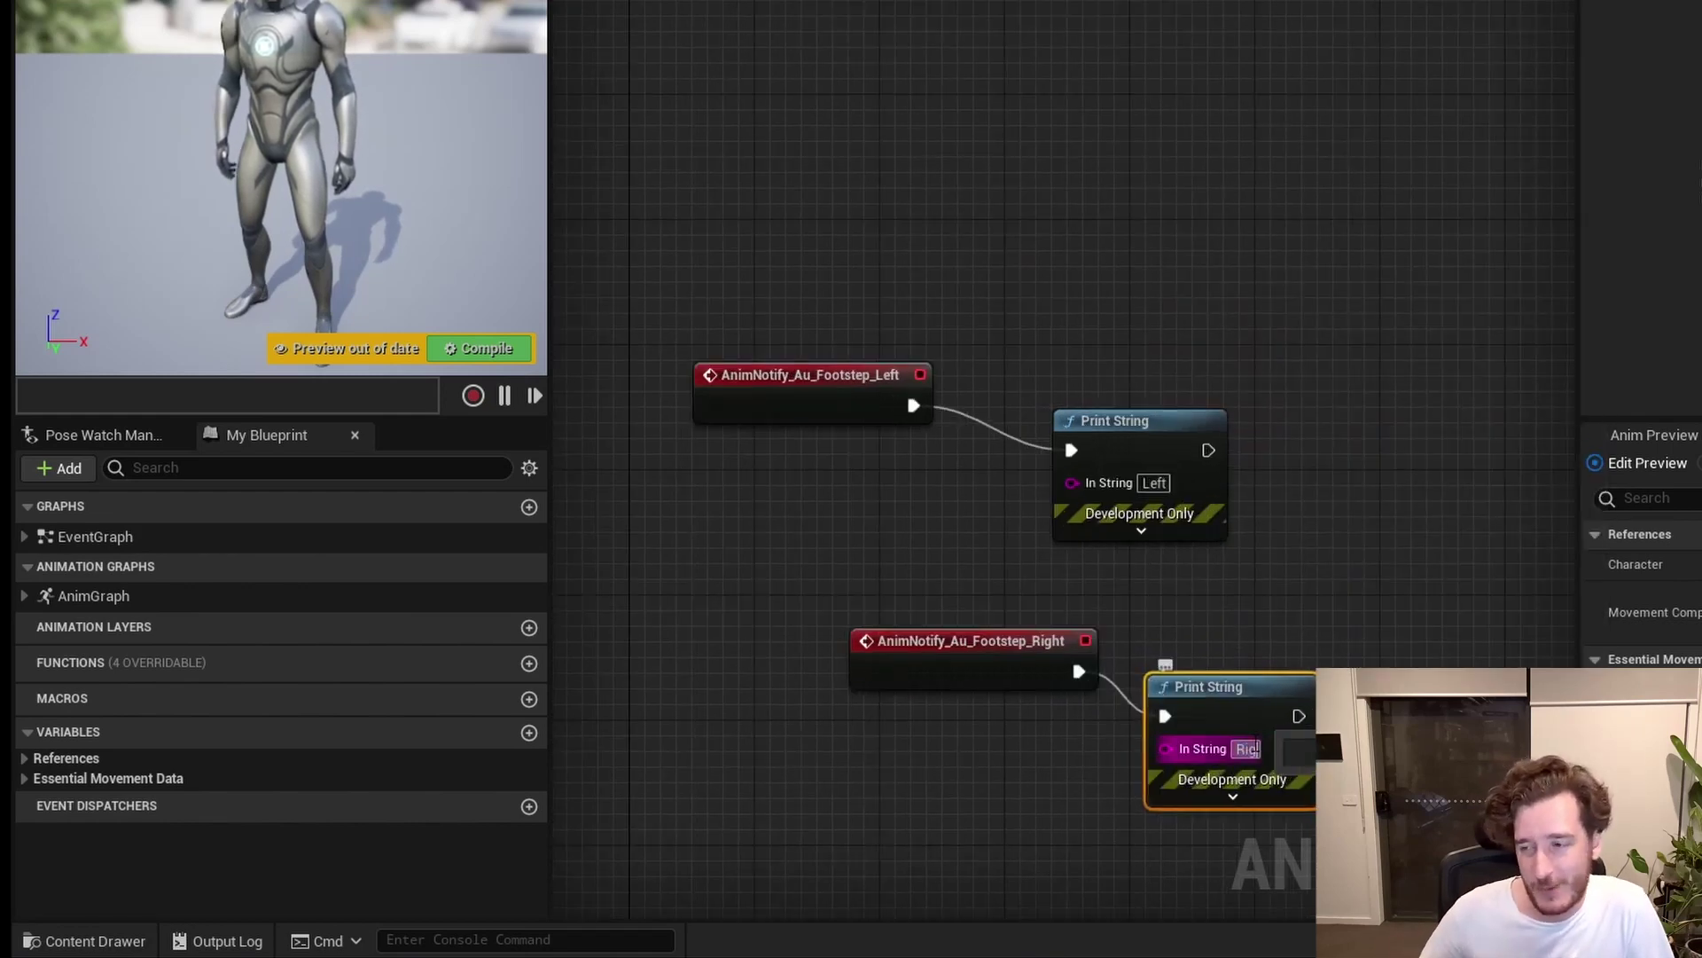
Move the right footstep event and its Print String closer beneath the left pair and save the blueprint.
click(979, 640)
shift+click(1170, 692)
drag(1017, 673, 892, 657)
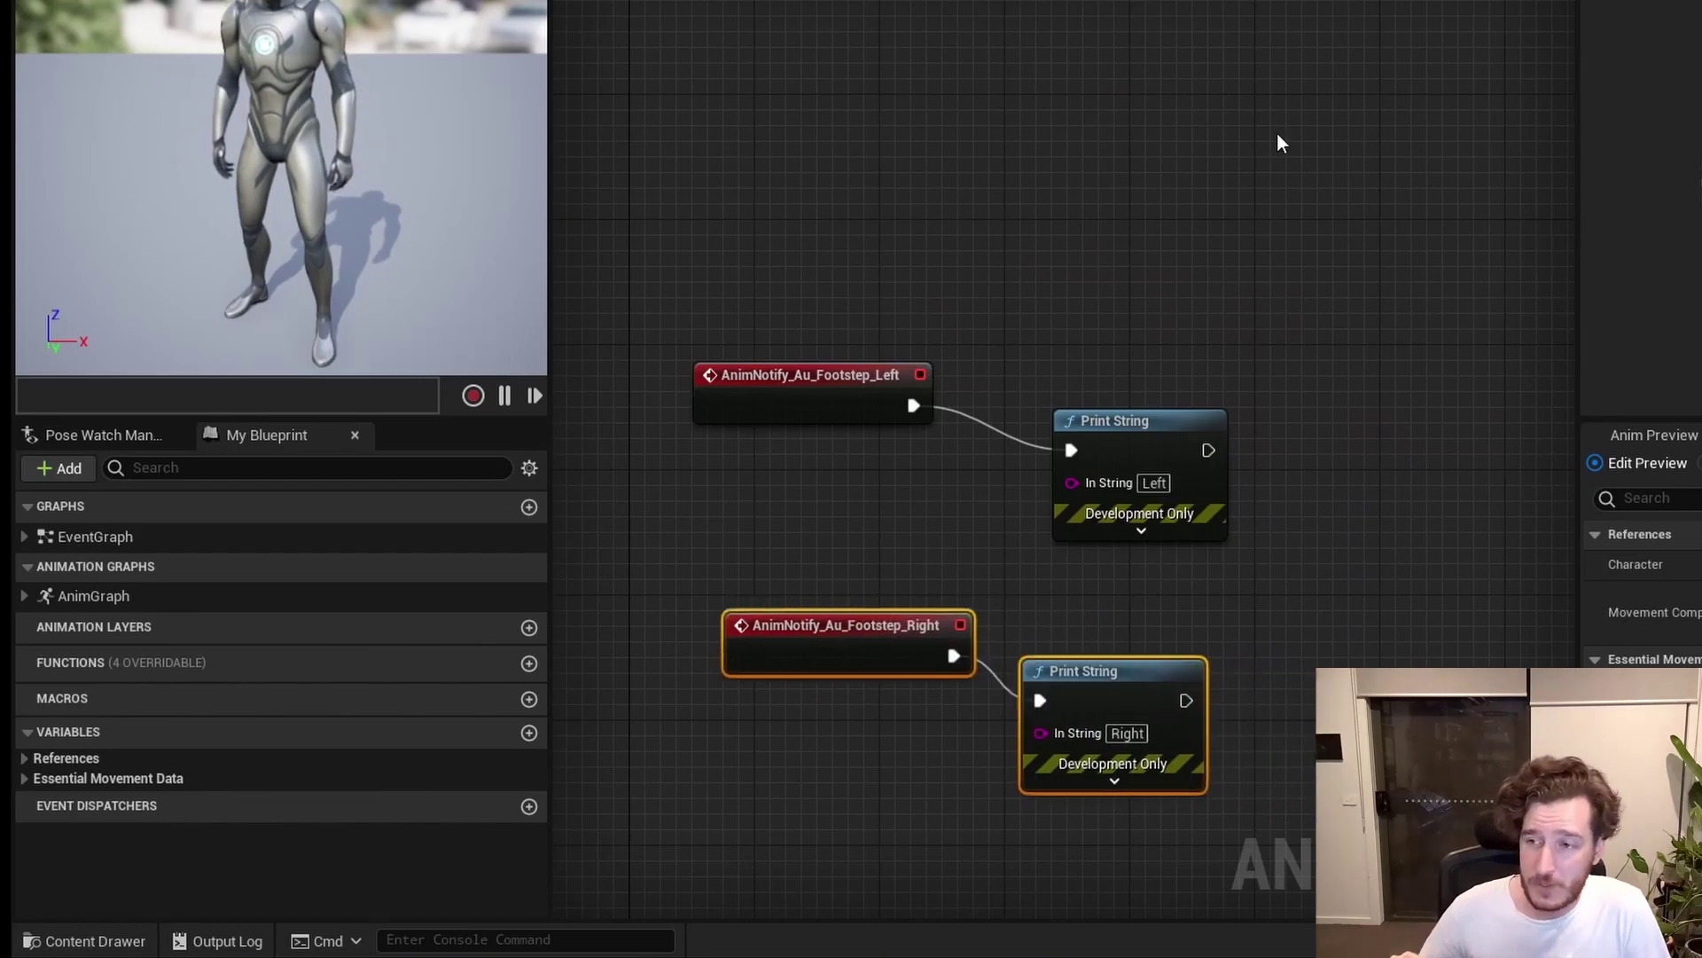
key(ctrl+s)
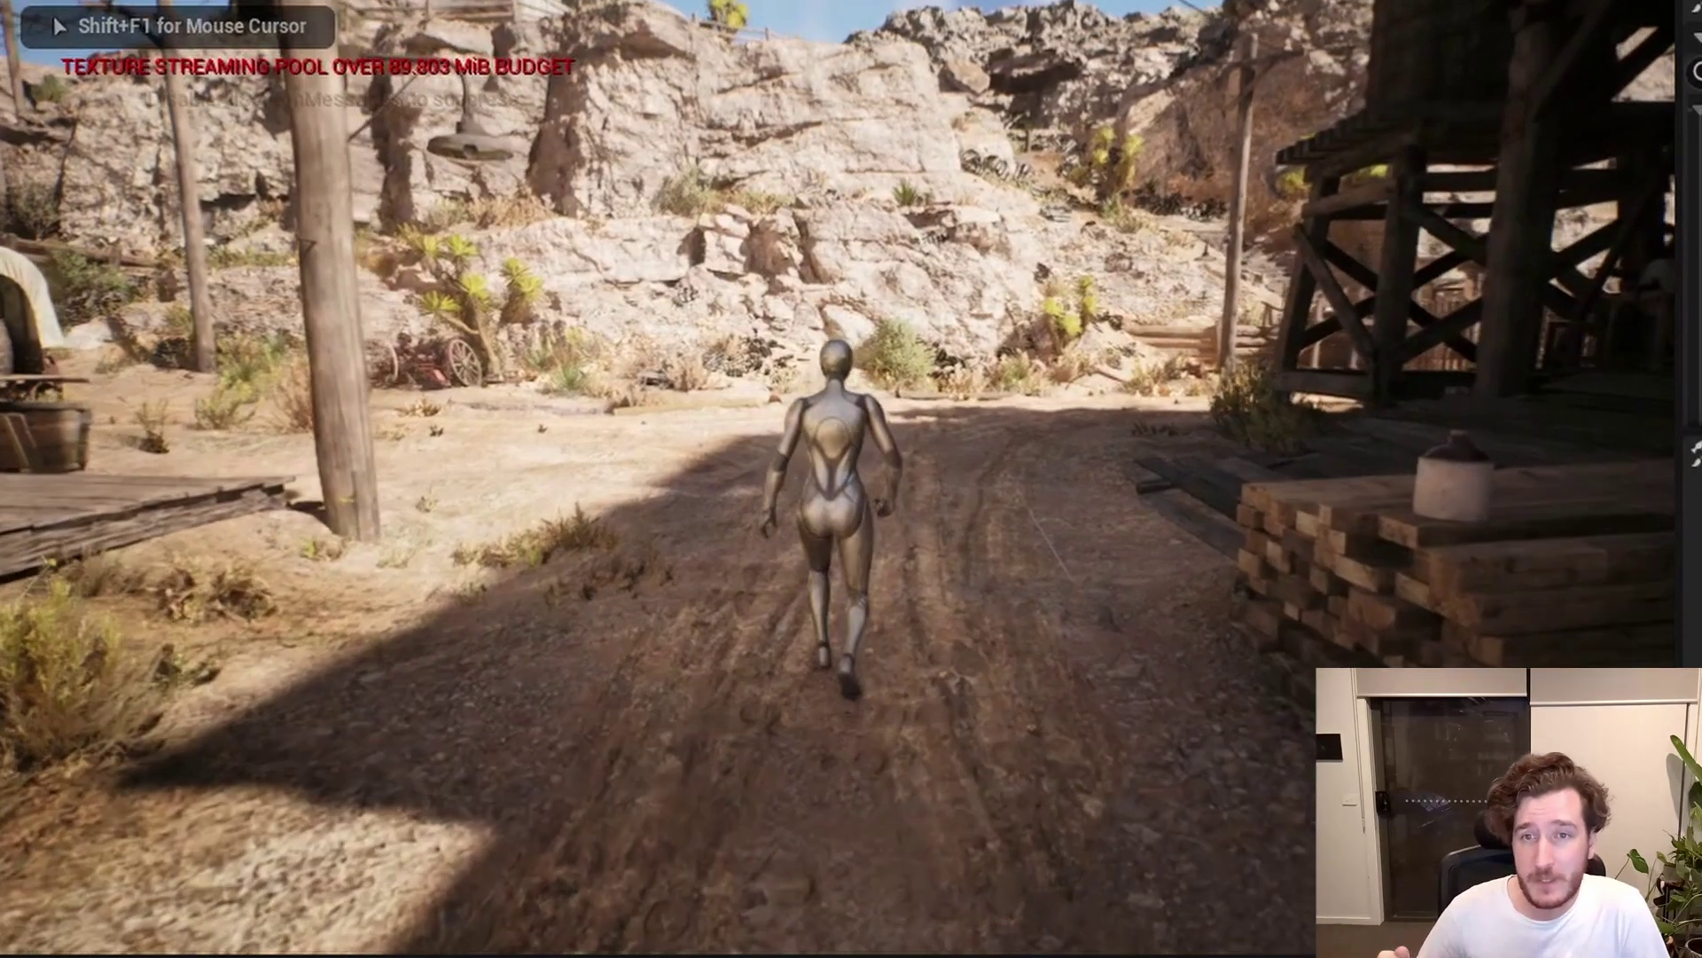
Playtest the level by running the character forward up the dirt street to check the printed footstep messages.
key(w)
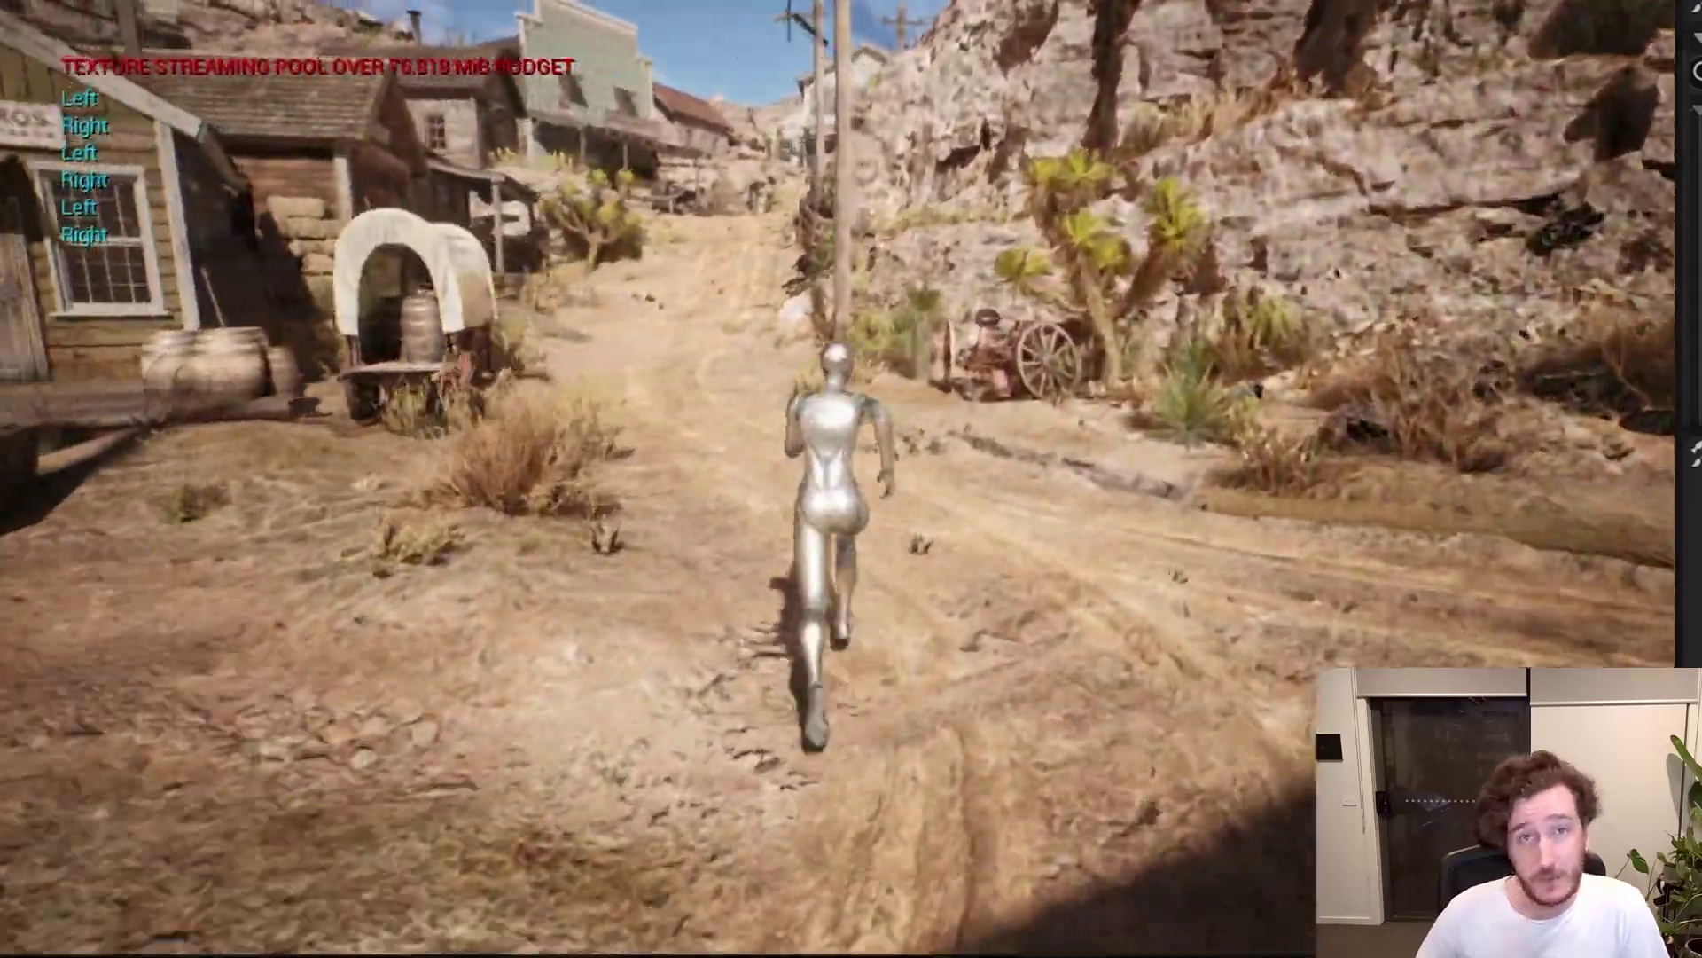
key(w)
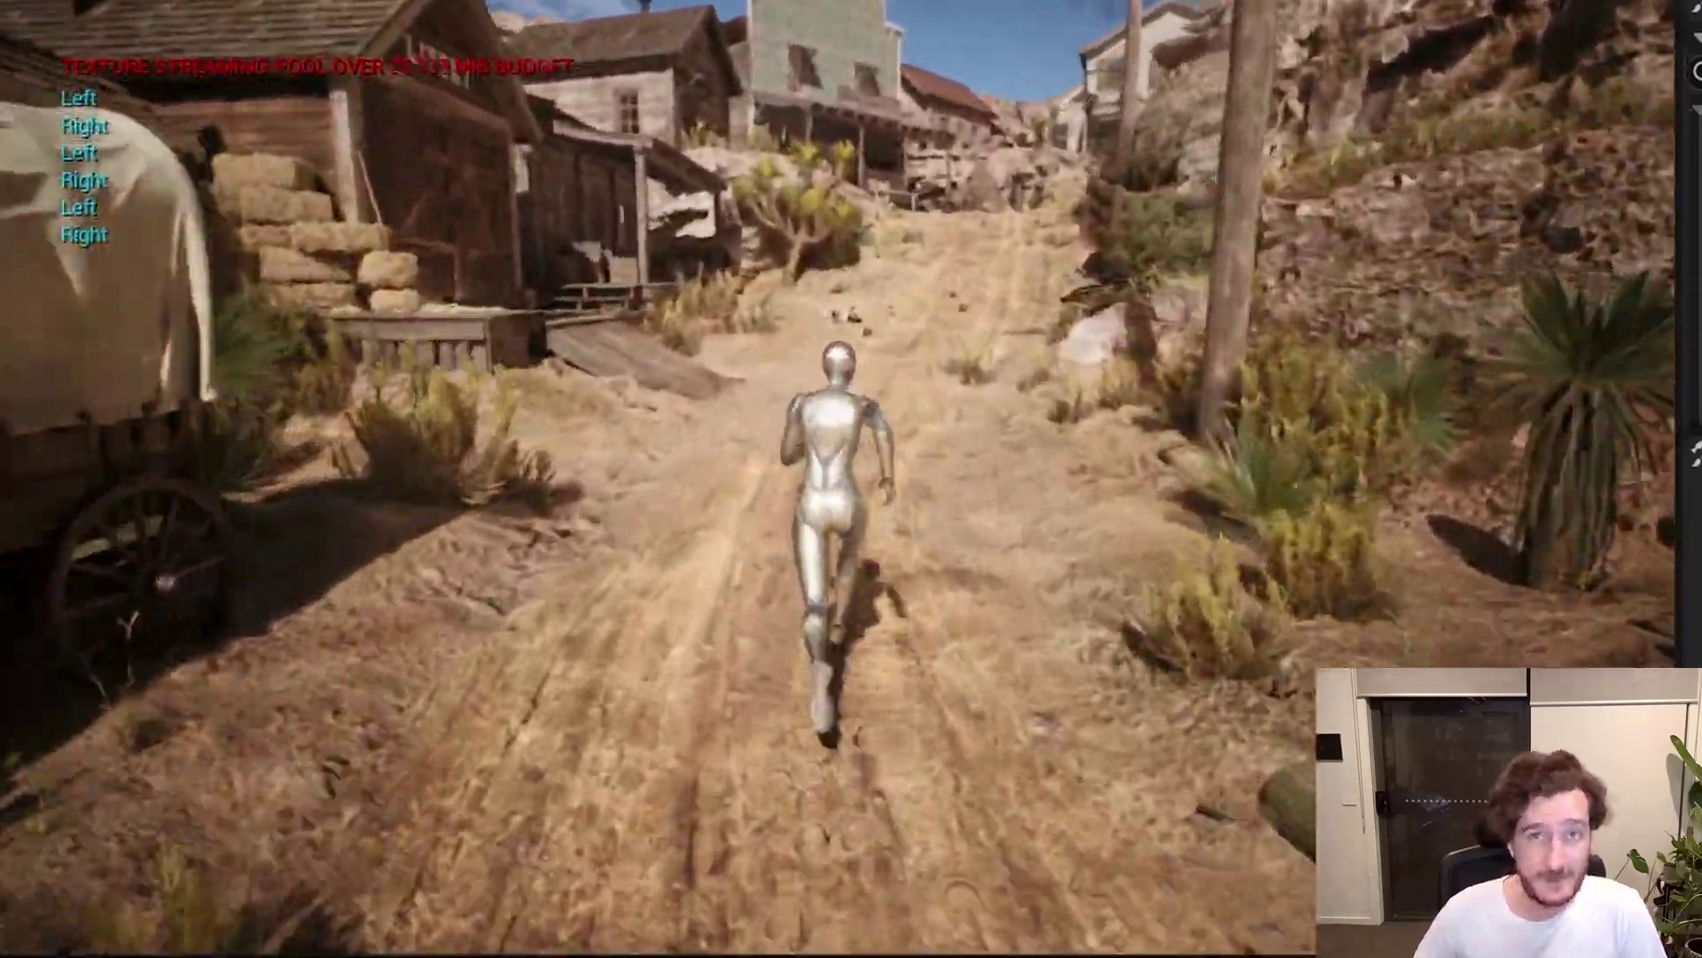
Run the character on to the white house at the street's end and back a little, checking the Left and Right footstep messages.
key(w)
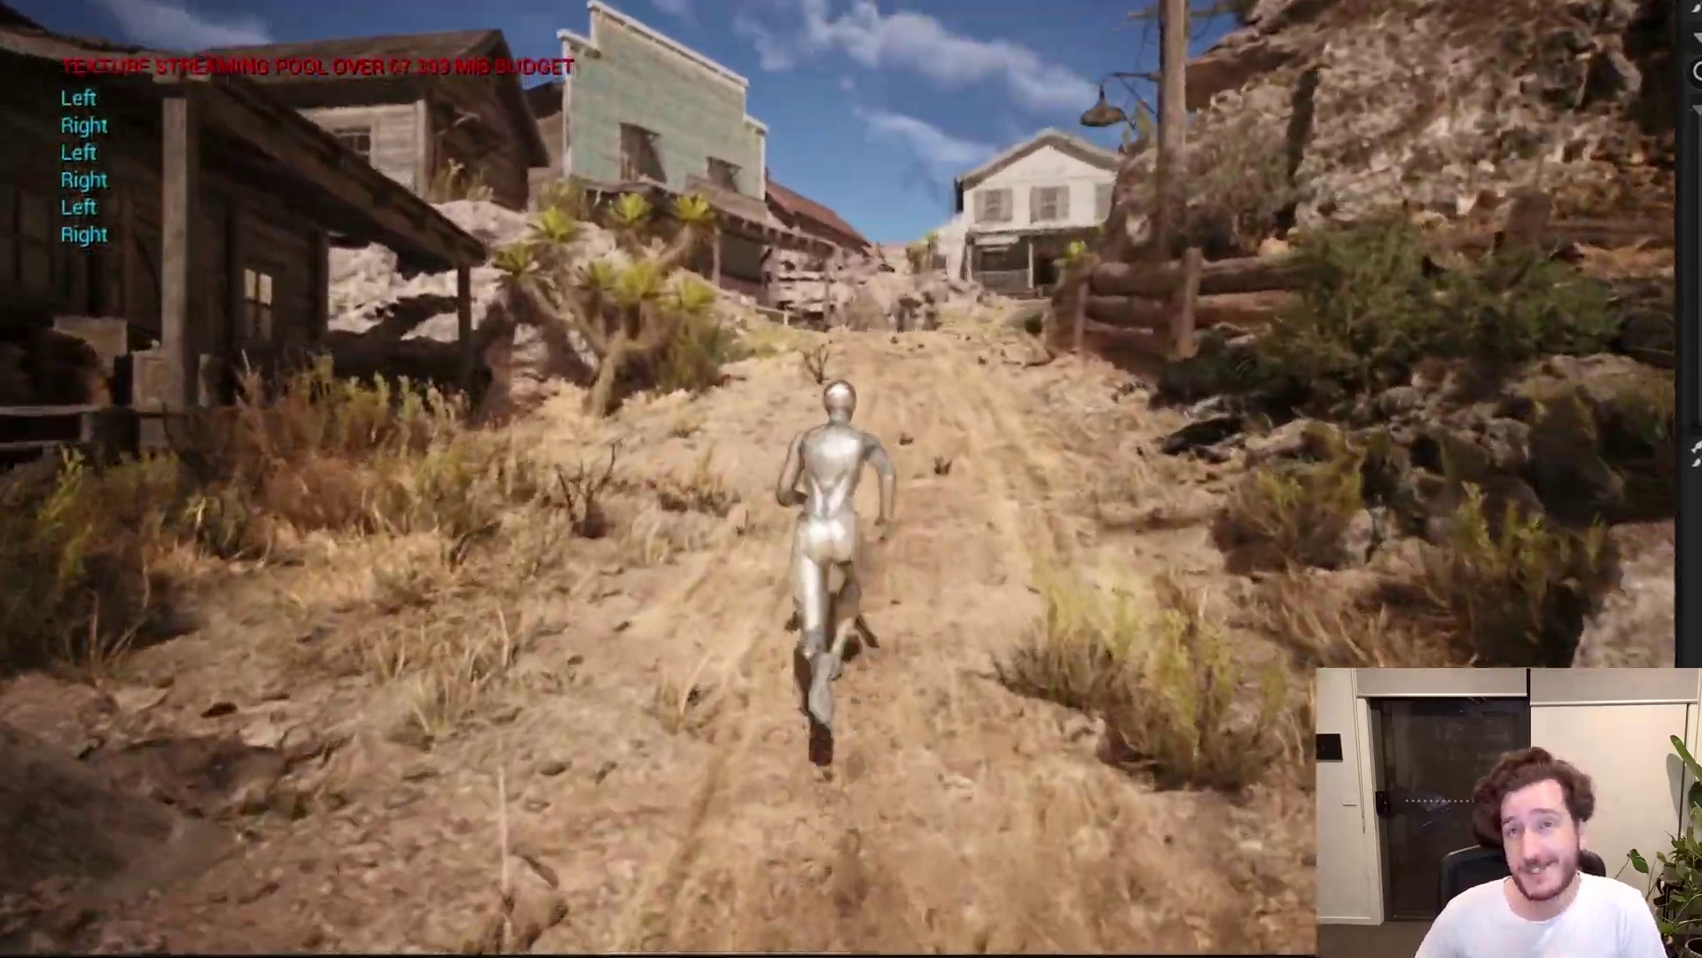
key(w)
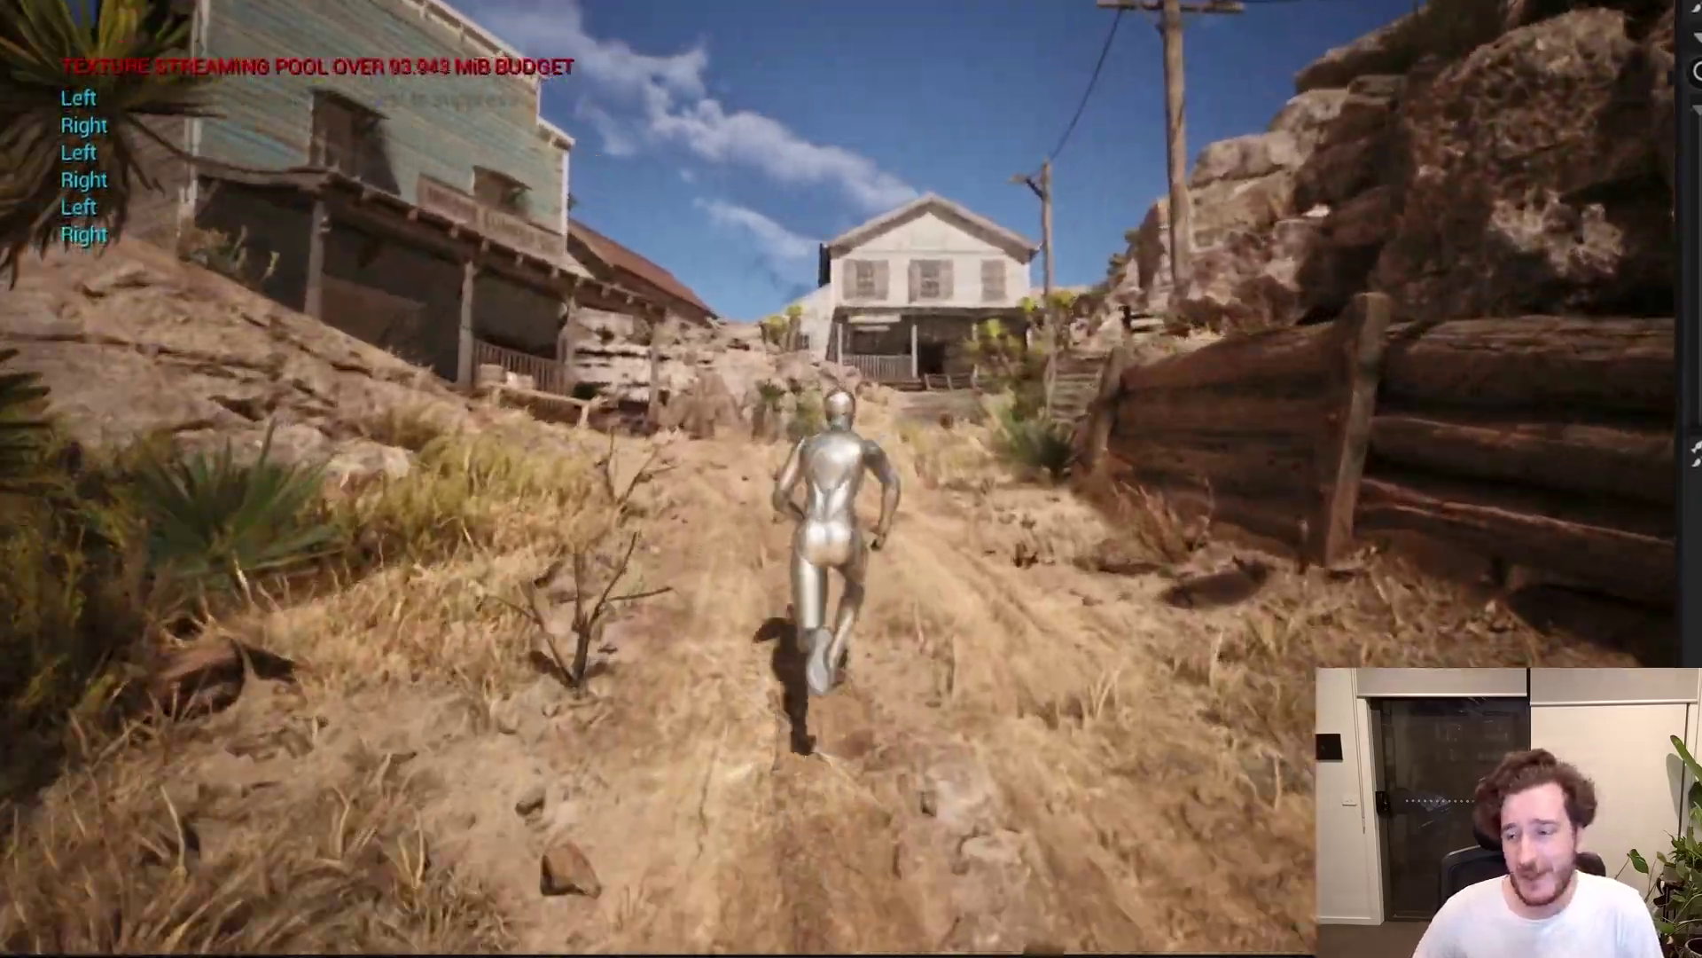
key(w)
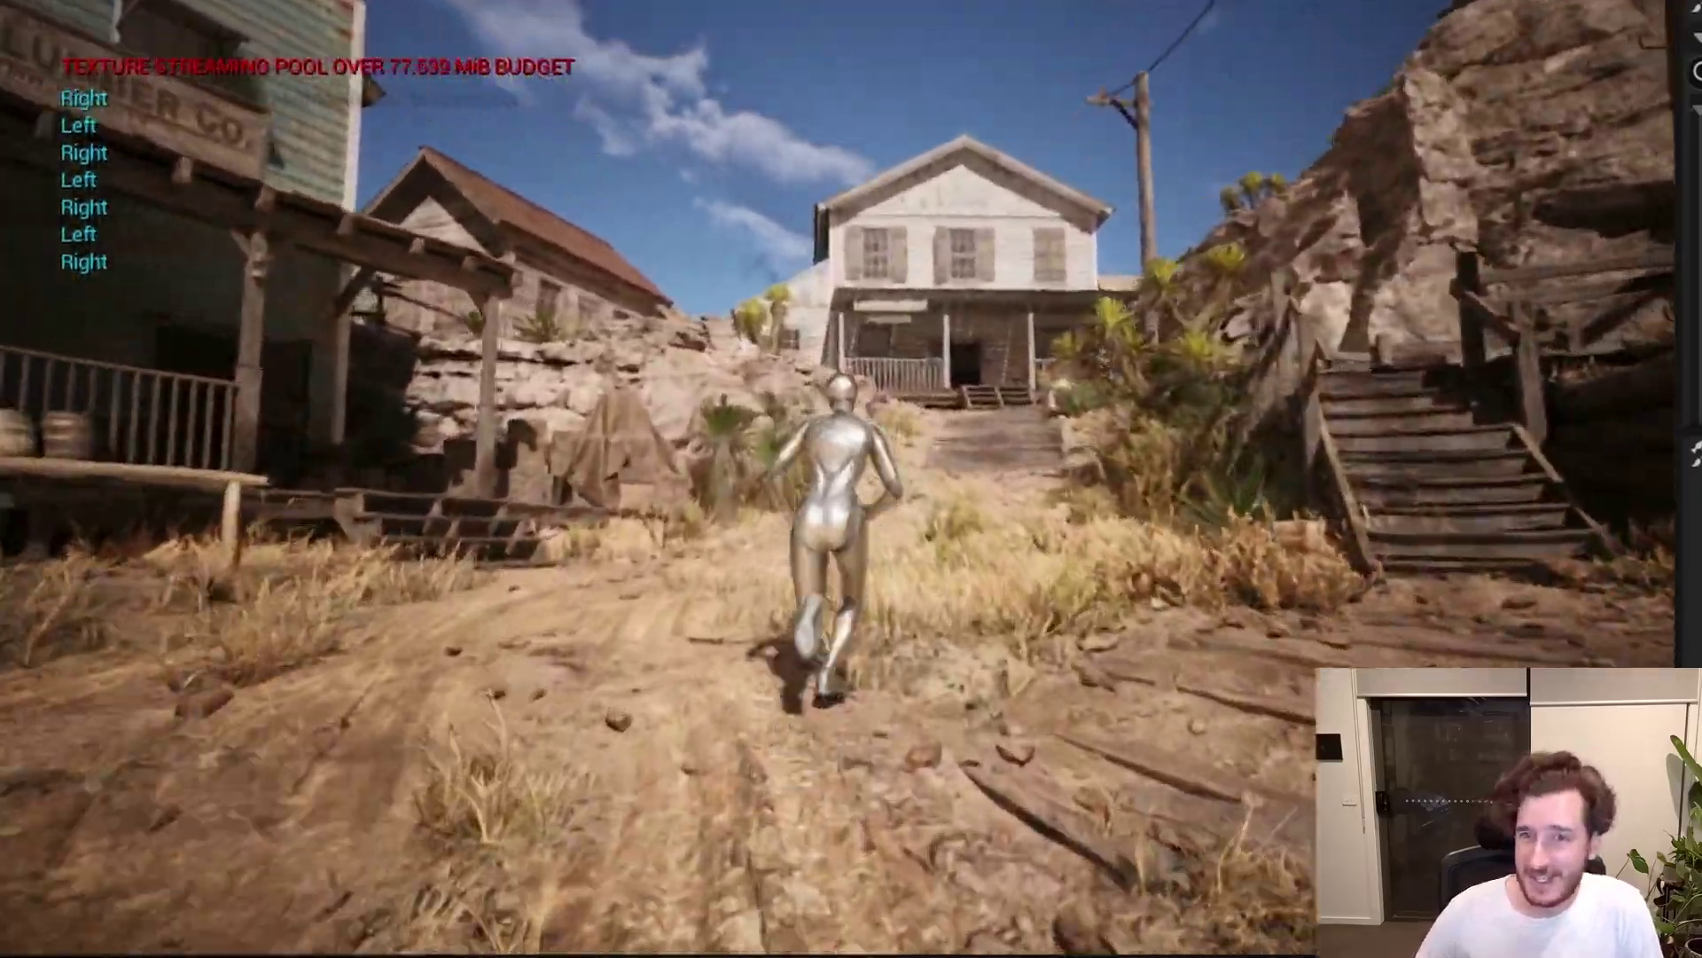
key(w)
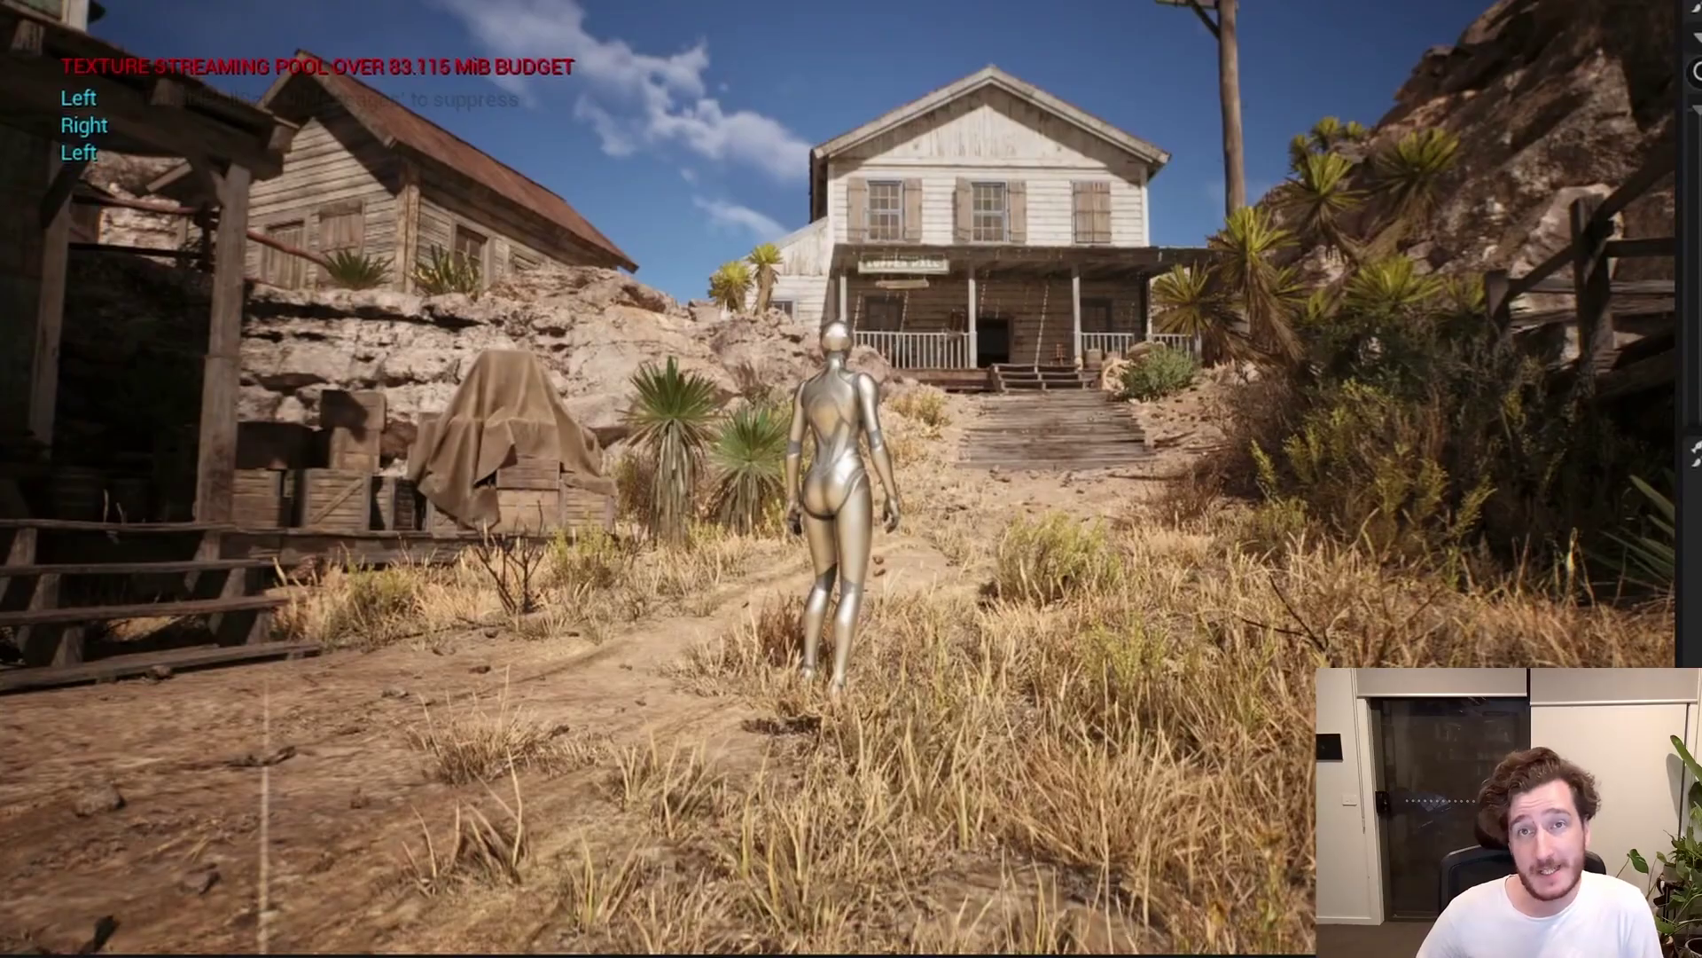
key(s)
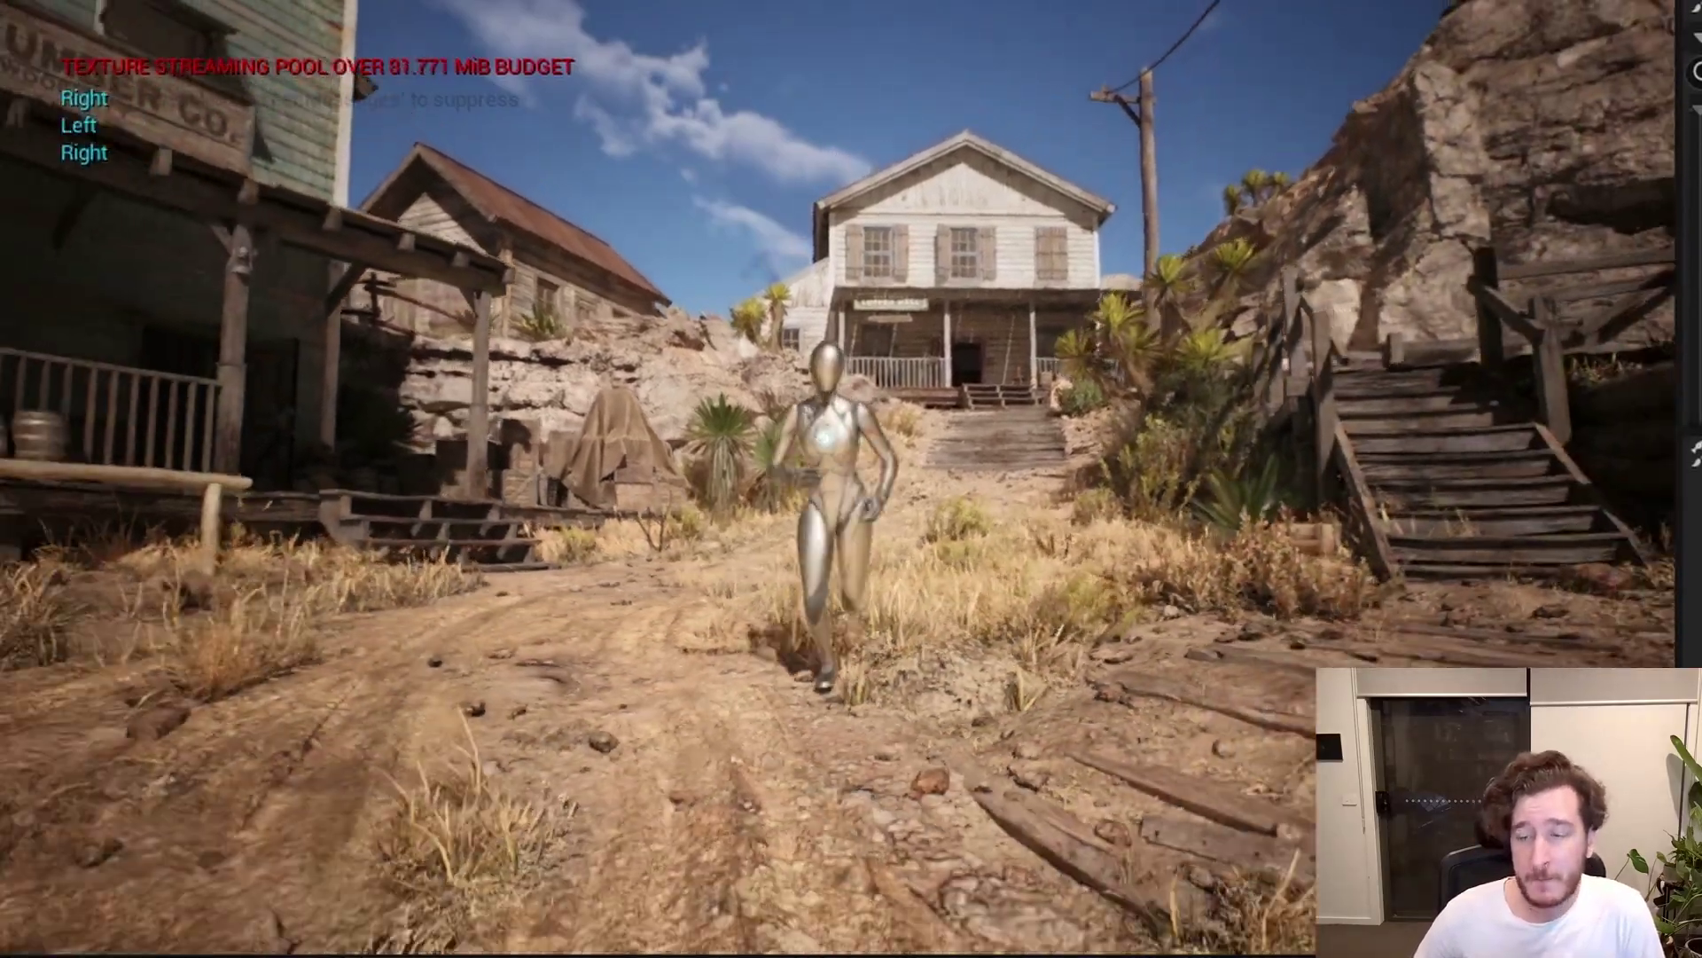
key(w)
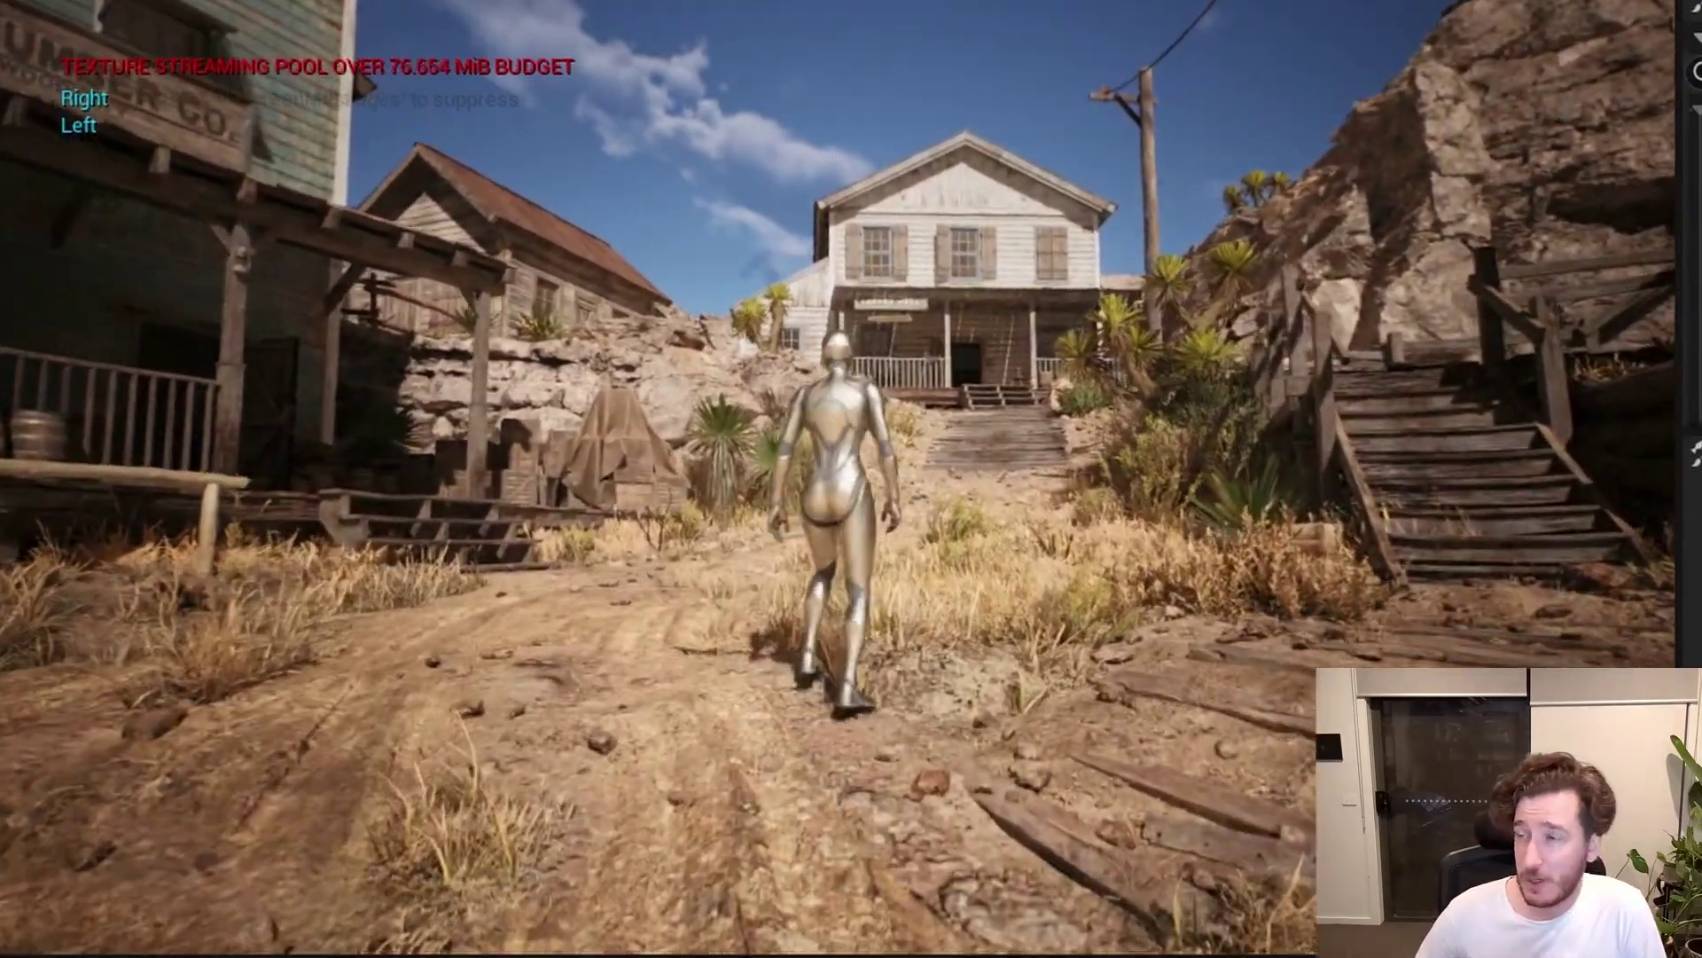
key(w)
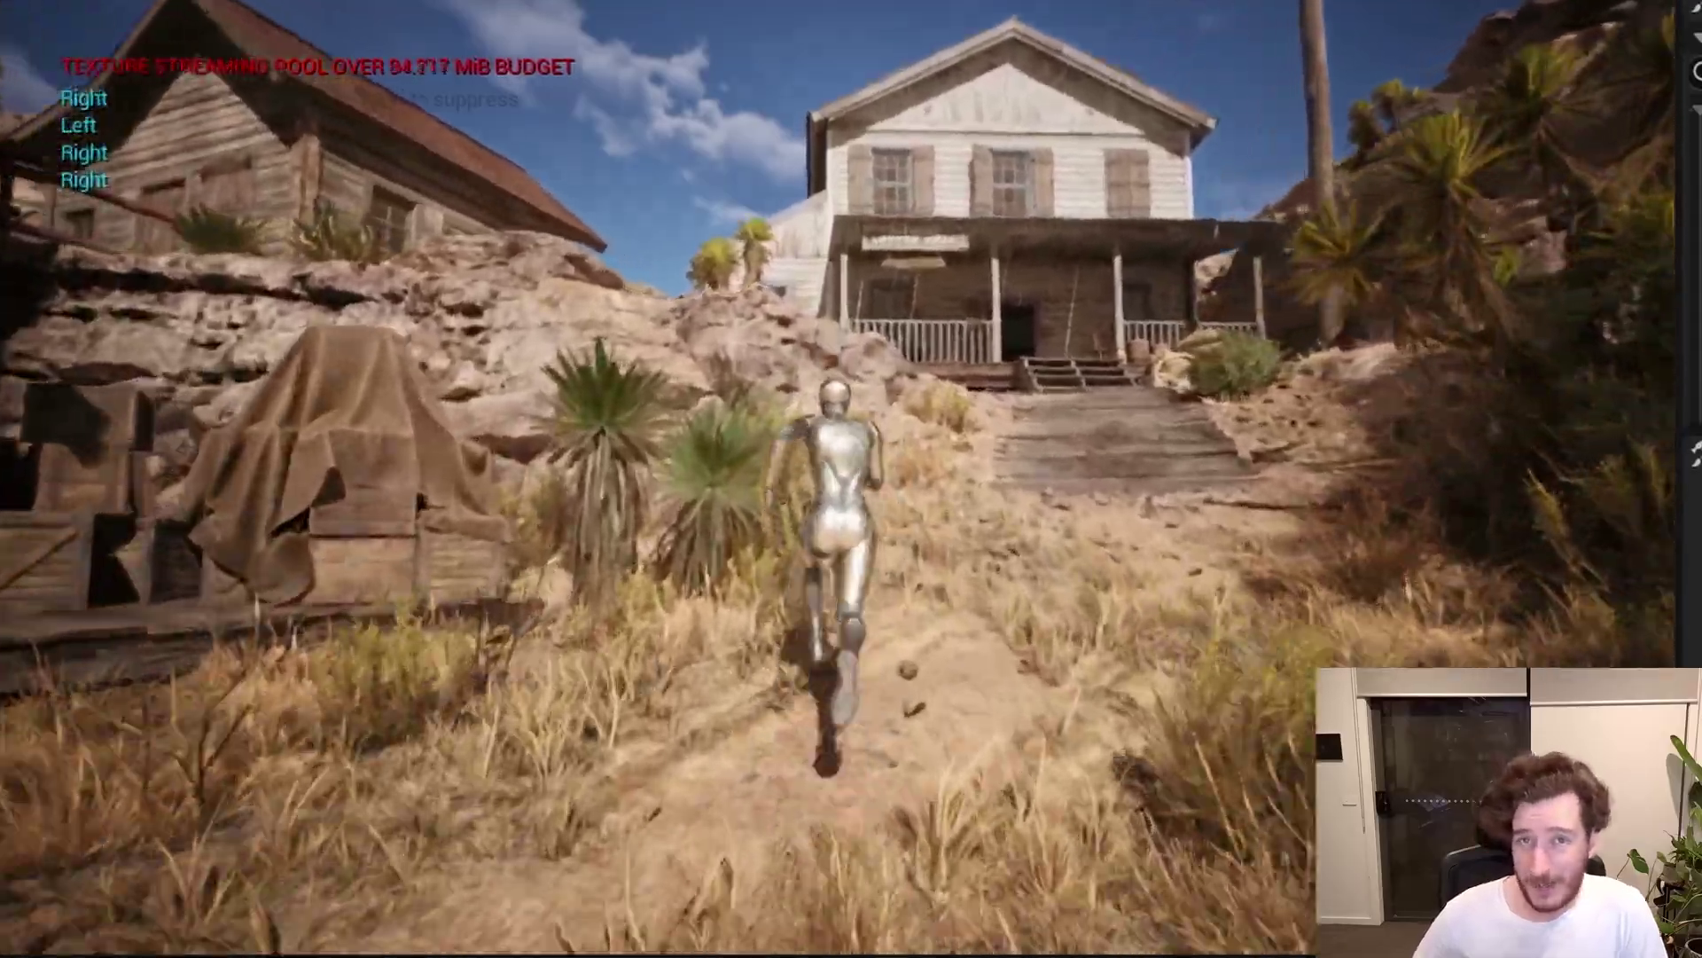
key(w)
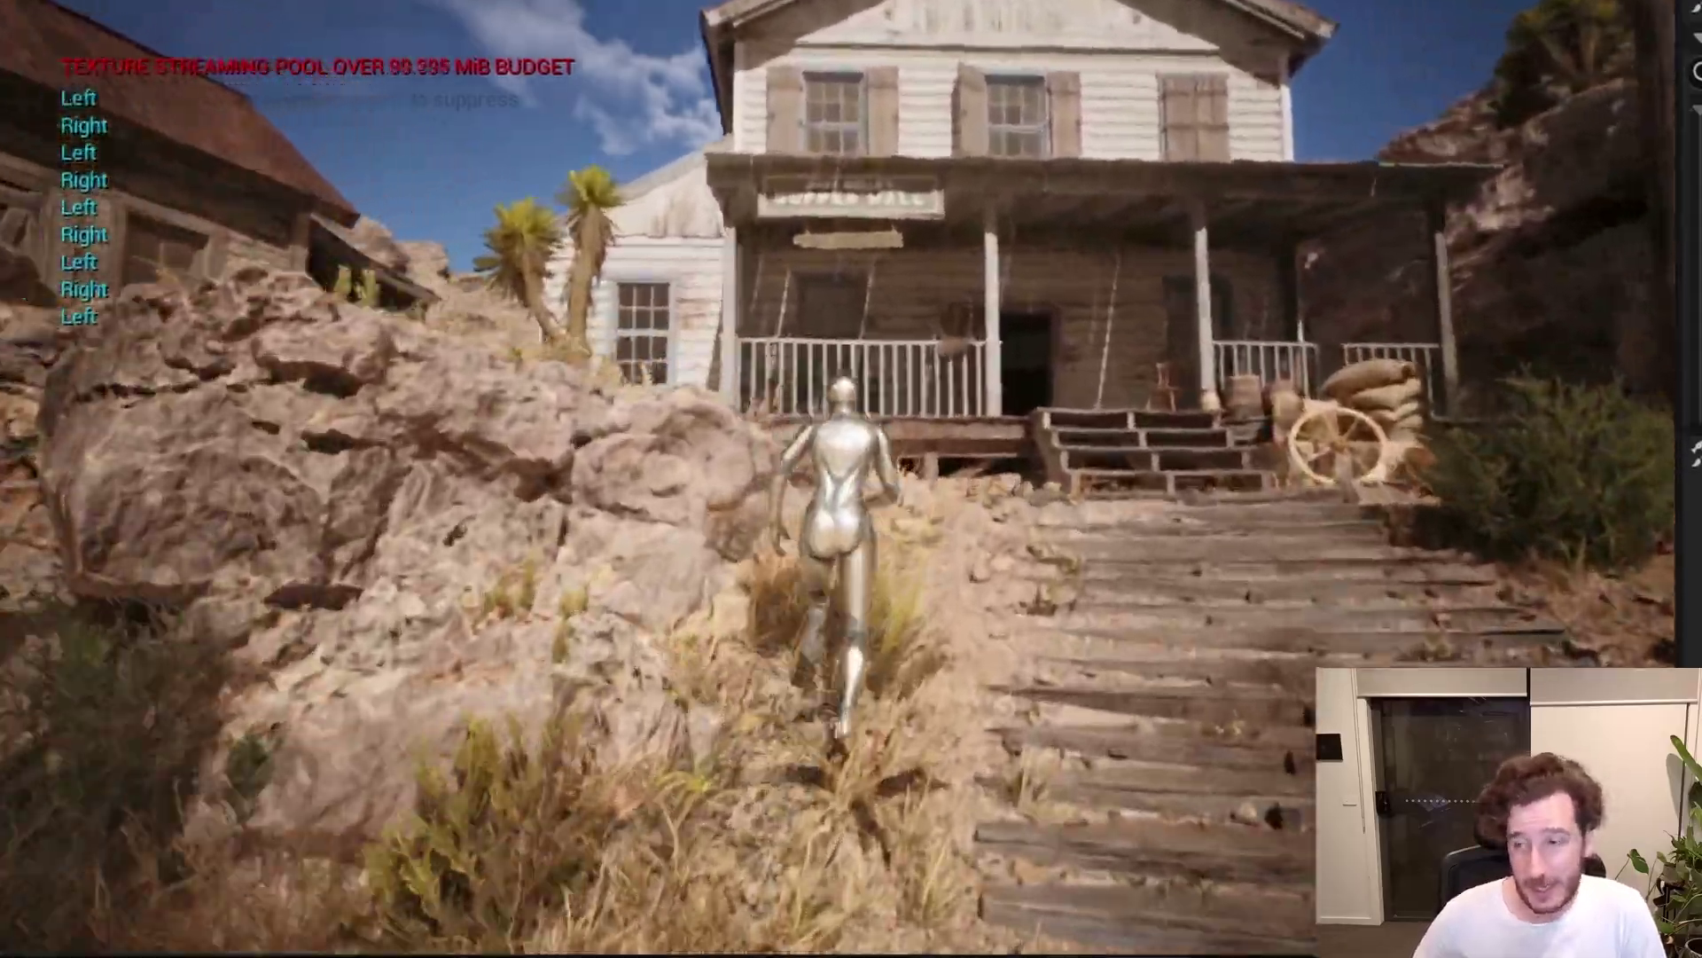
key(s)
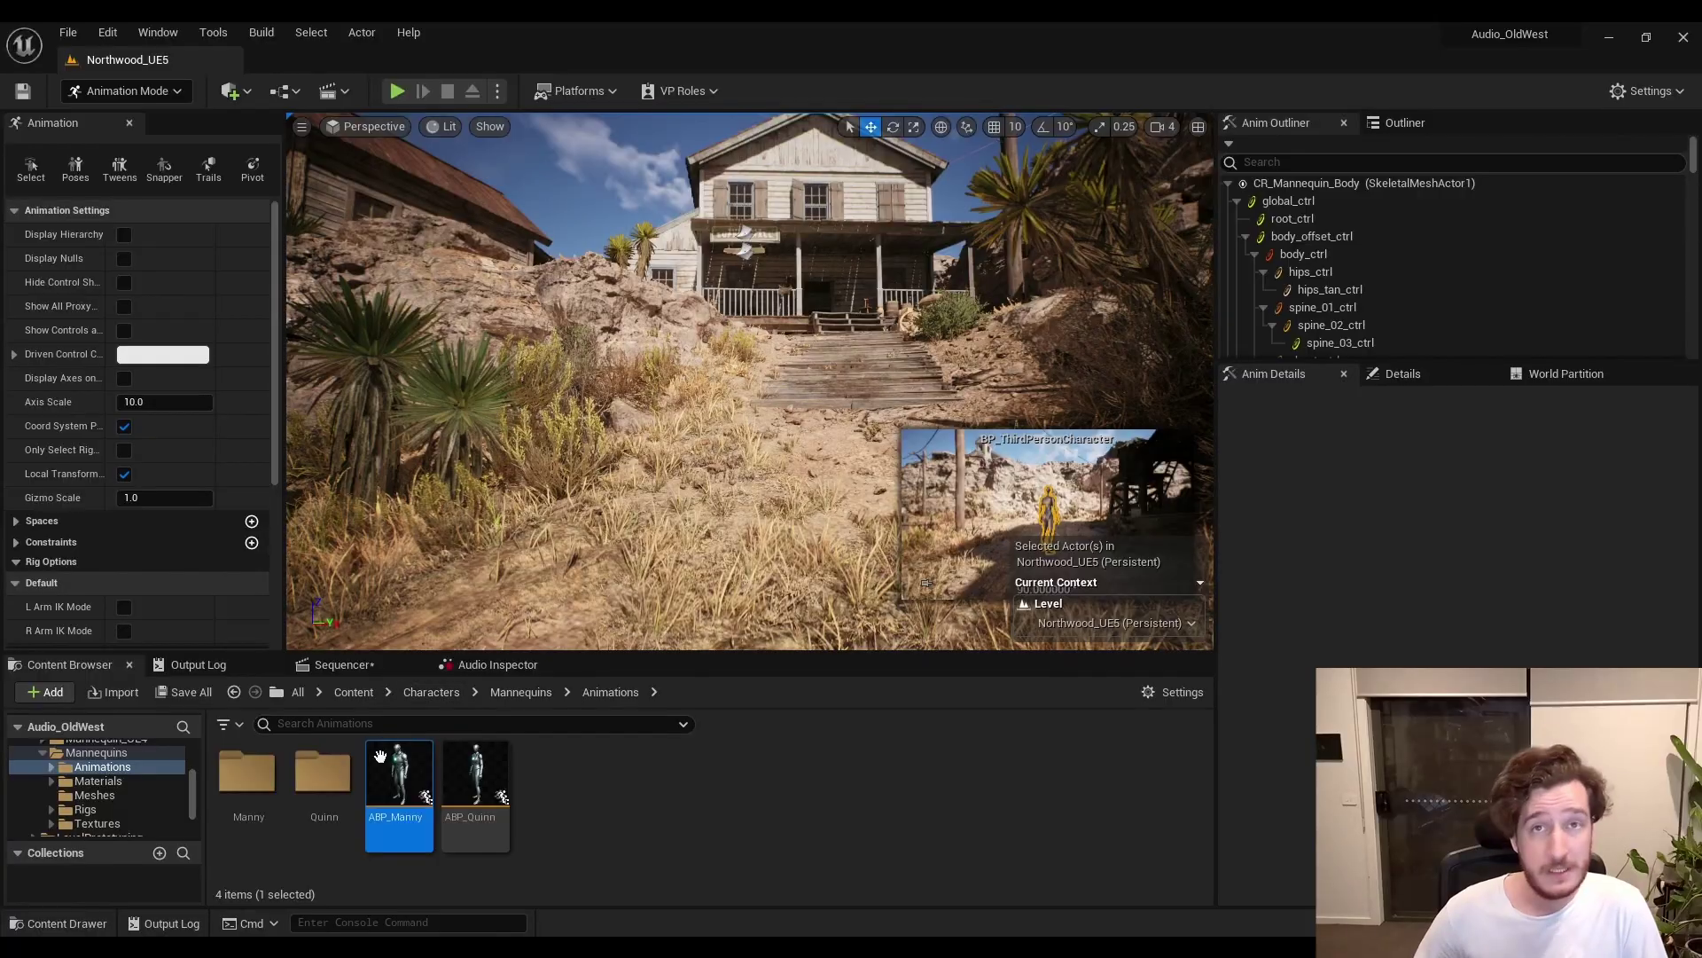
Open the Quinn MF_Run_Fwd animation and scrub through it in side view to compare foot contacts with the footstep notifies.
double_click(324, 772)
click(479, 838)
double_click(479, 832)
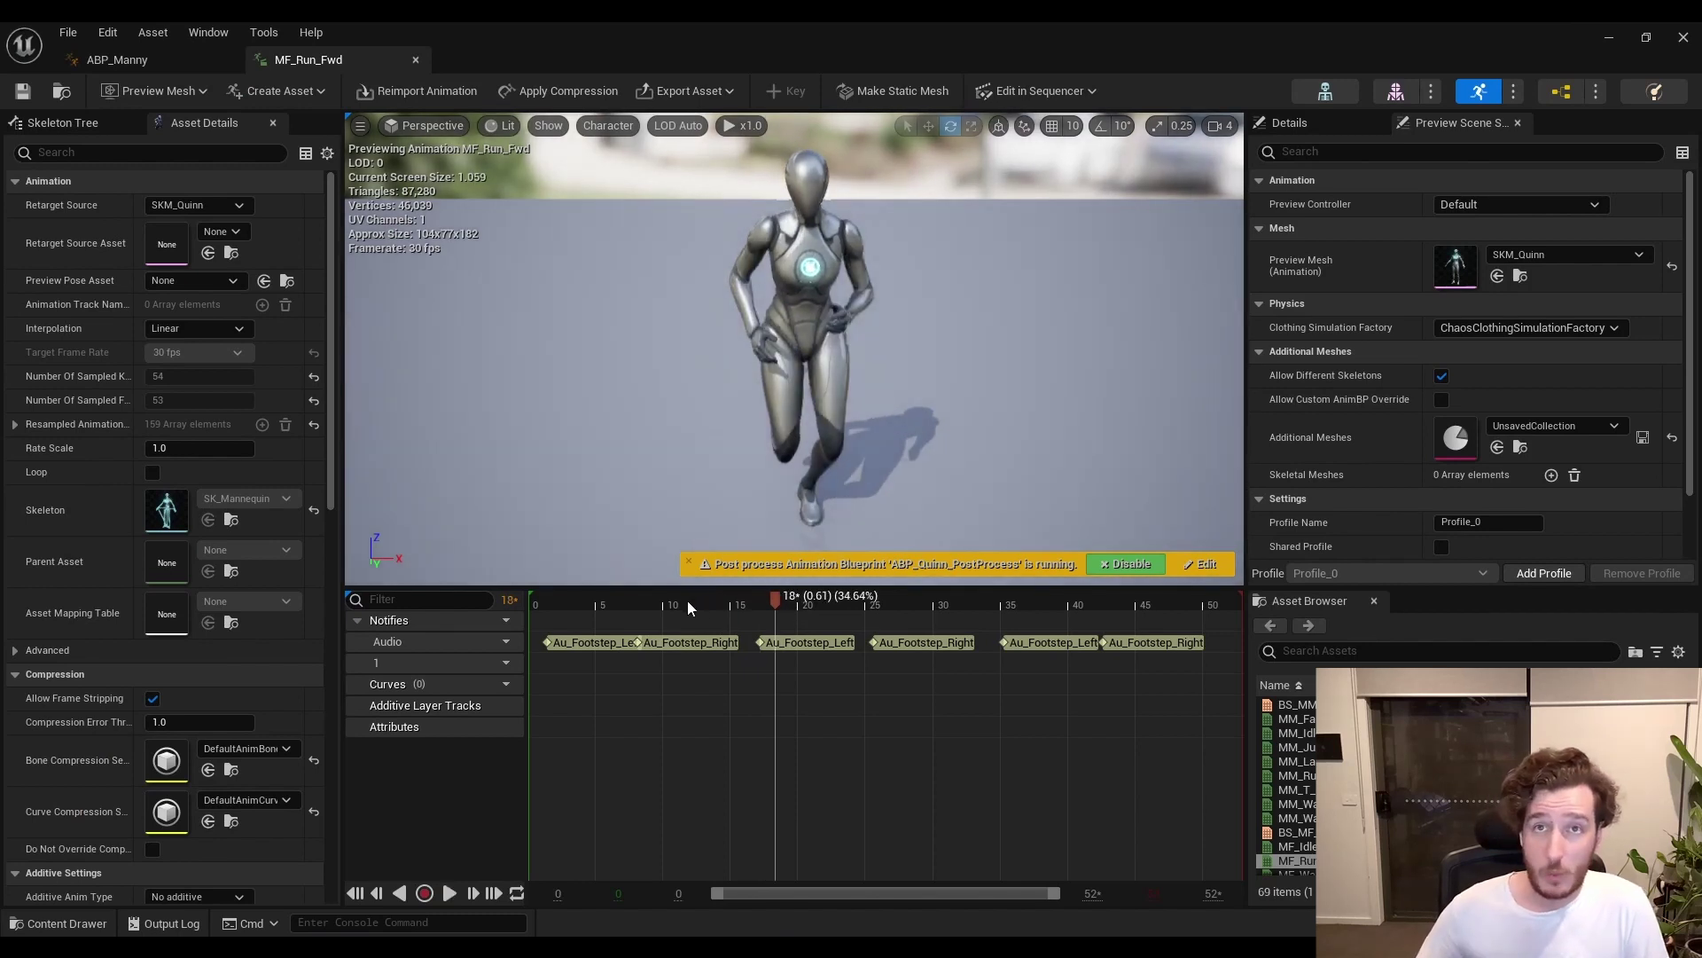
click(688, 600)
right_drag(1000, 417, 1002, 372)
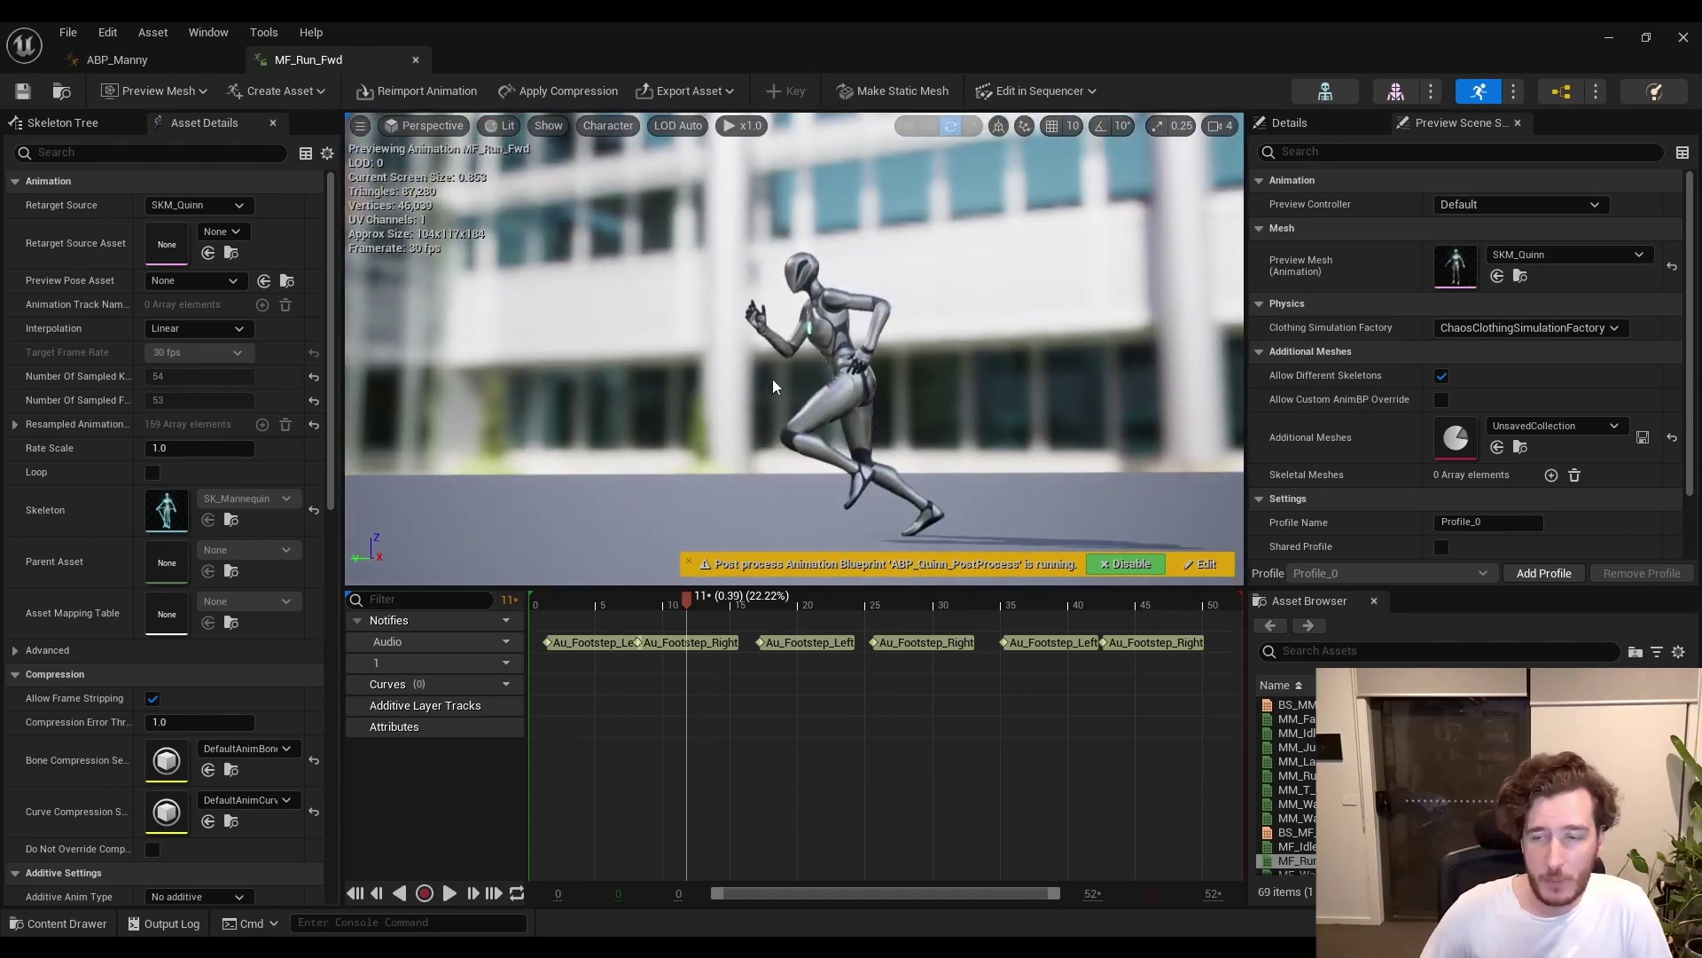
drag(701, 603, 720, 550)
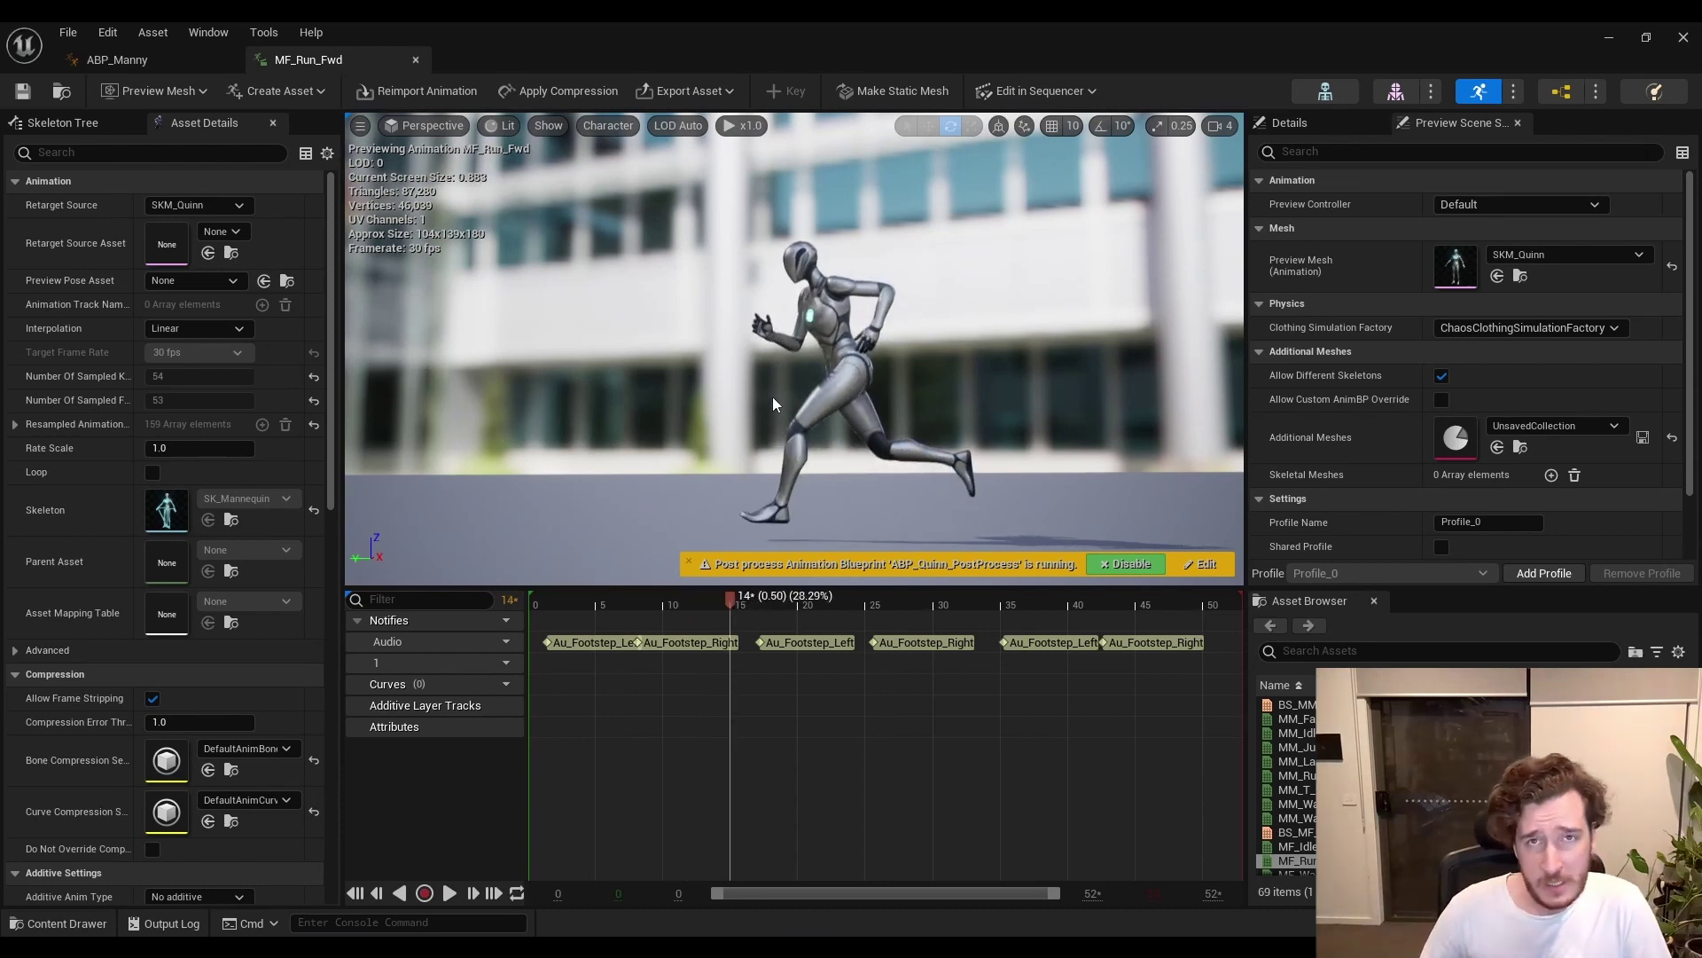
mouse_move(753, 605)
mouse_down()
mouse_move(771, 598)
mouse_move(715, 599)
mouse_move(765, 598)
mouse_up()
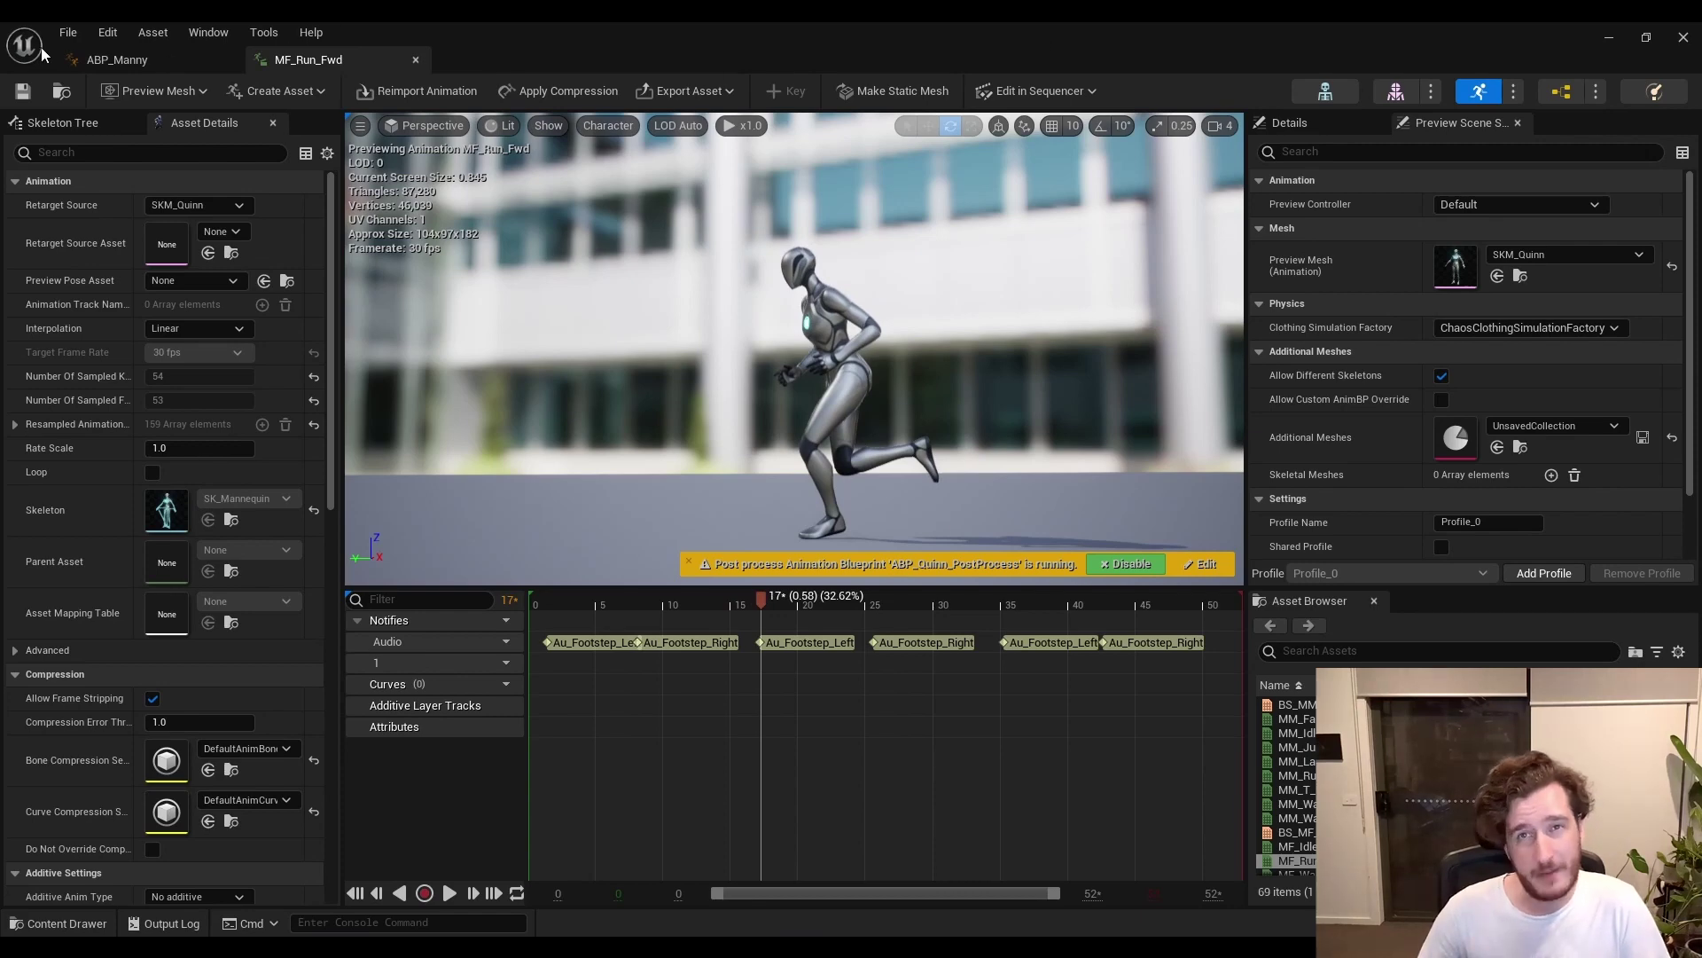
In the ABP_Manny event graph, add a Get Player Character node above the left footstep event.
click(97, 60)
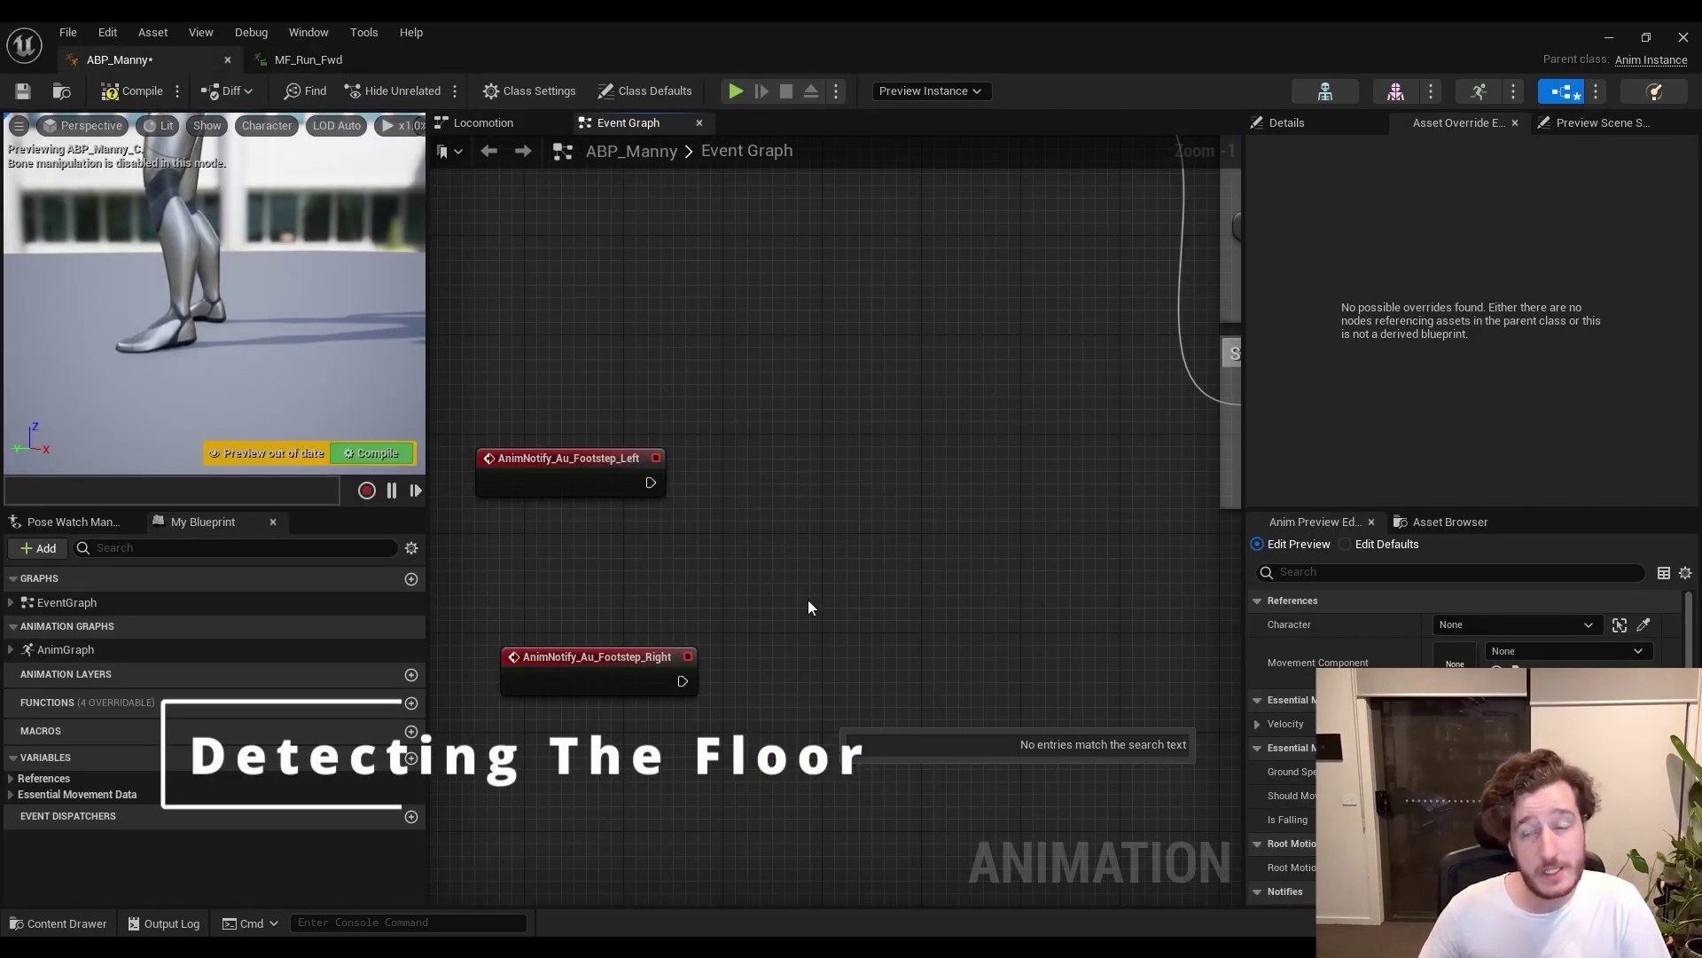
right_click(768, 542)
text(player character)
key(Return)
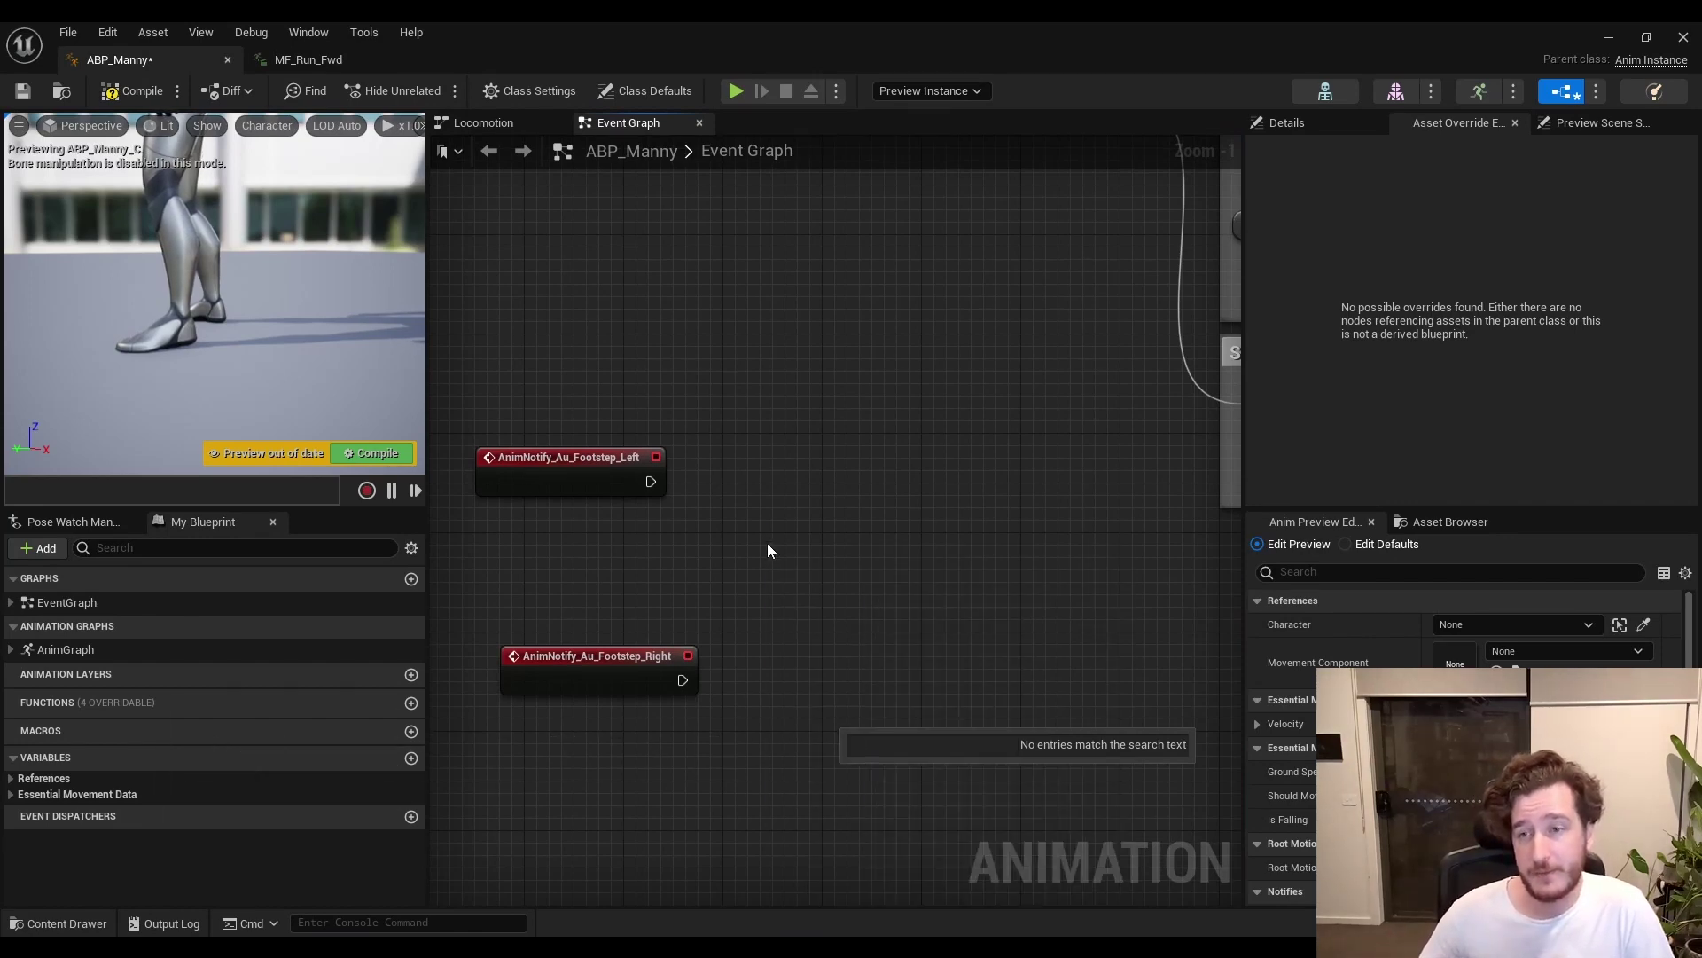
drag(784, 542, 704, 360)
Add an Event Blueprint Begin Play node and place it above and to the left of Get Player Character.
right_click(623, 251)
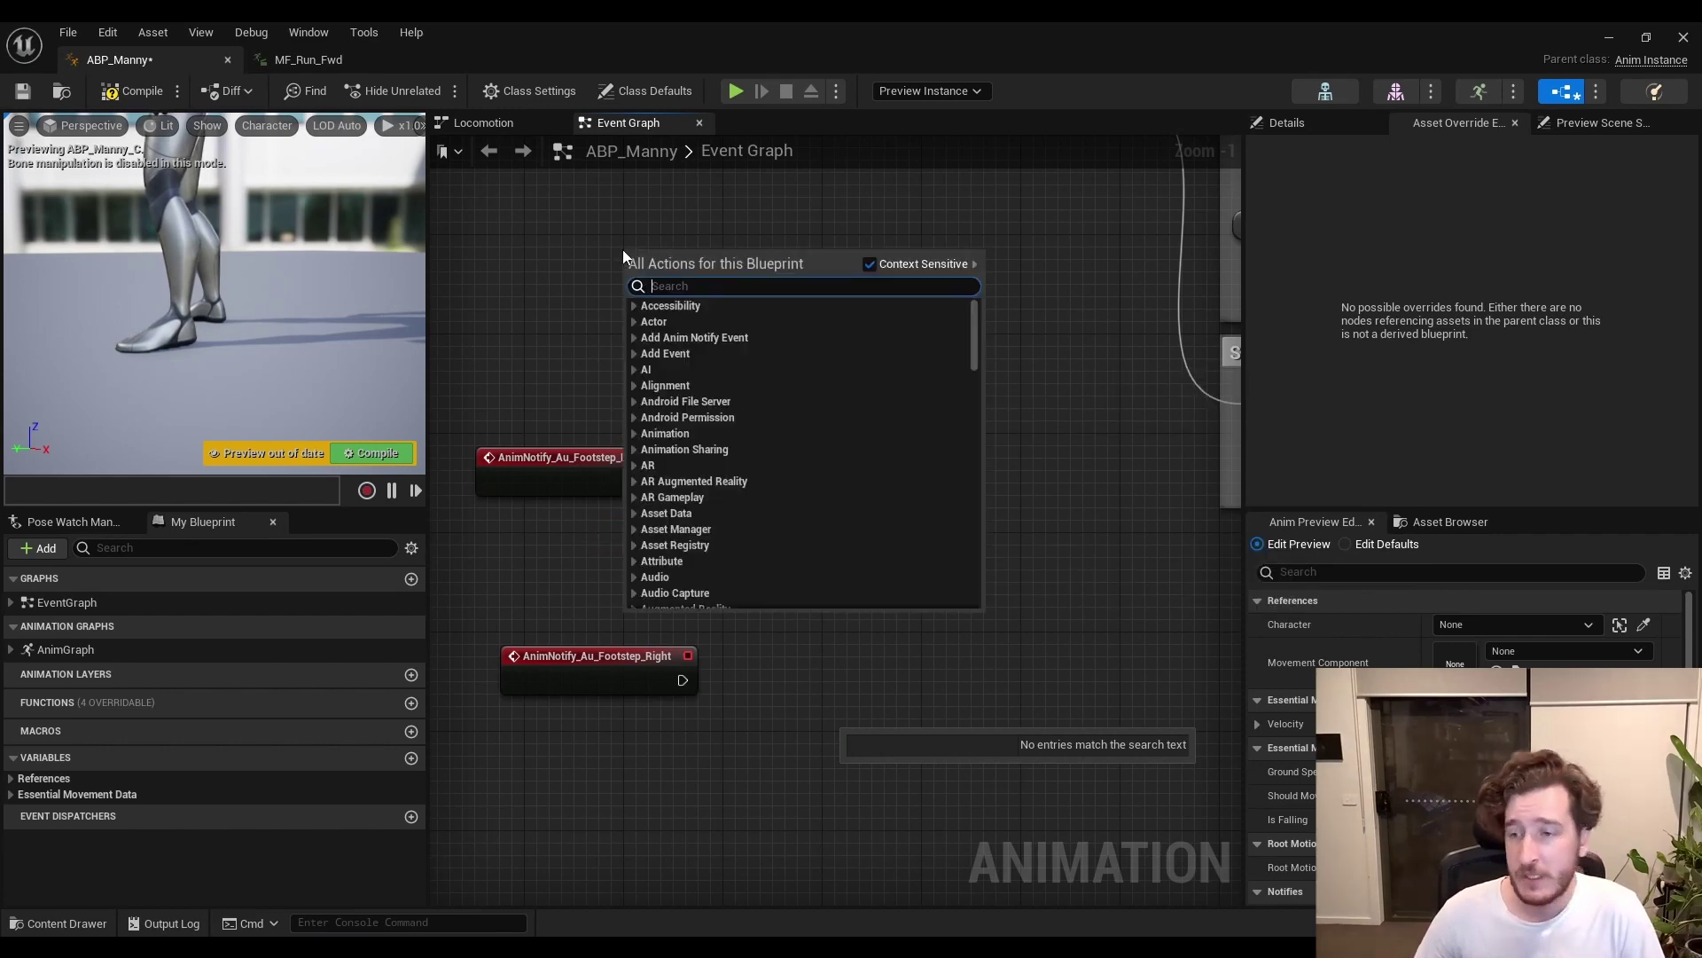
text(bluep)
key(Return)
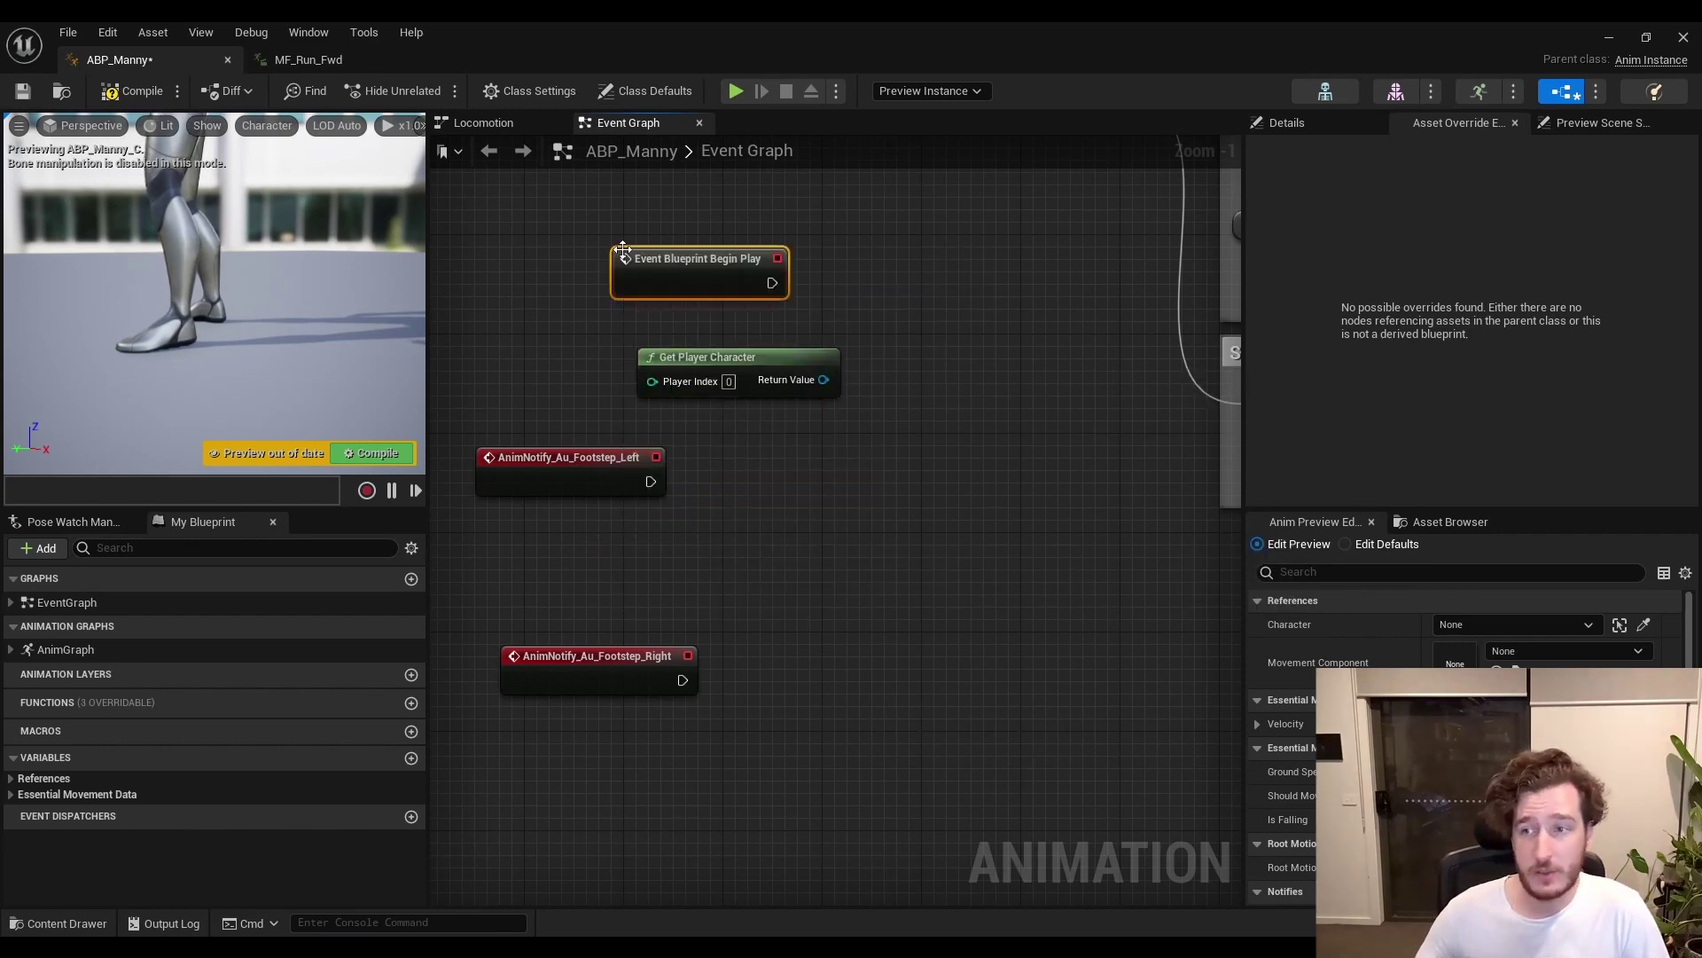
drag(626, 258, 585, 247)
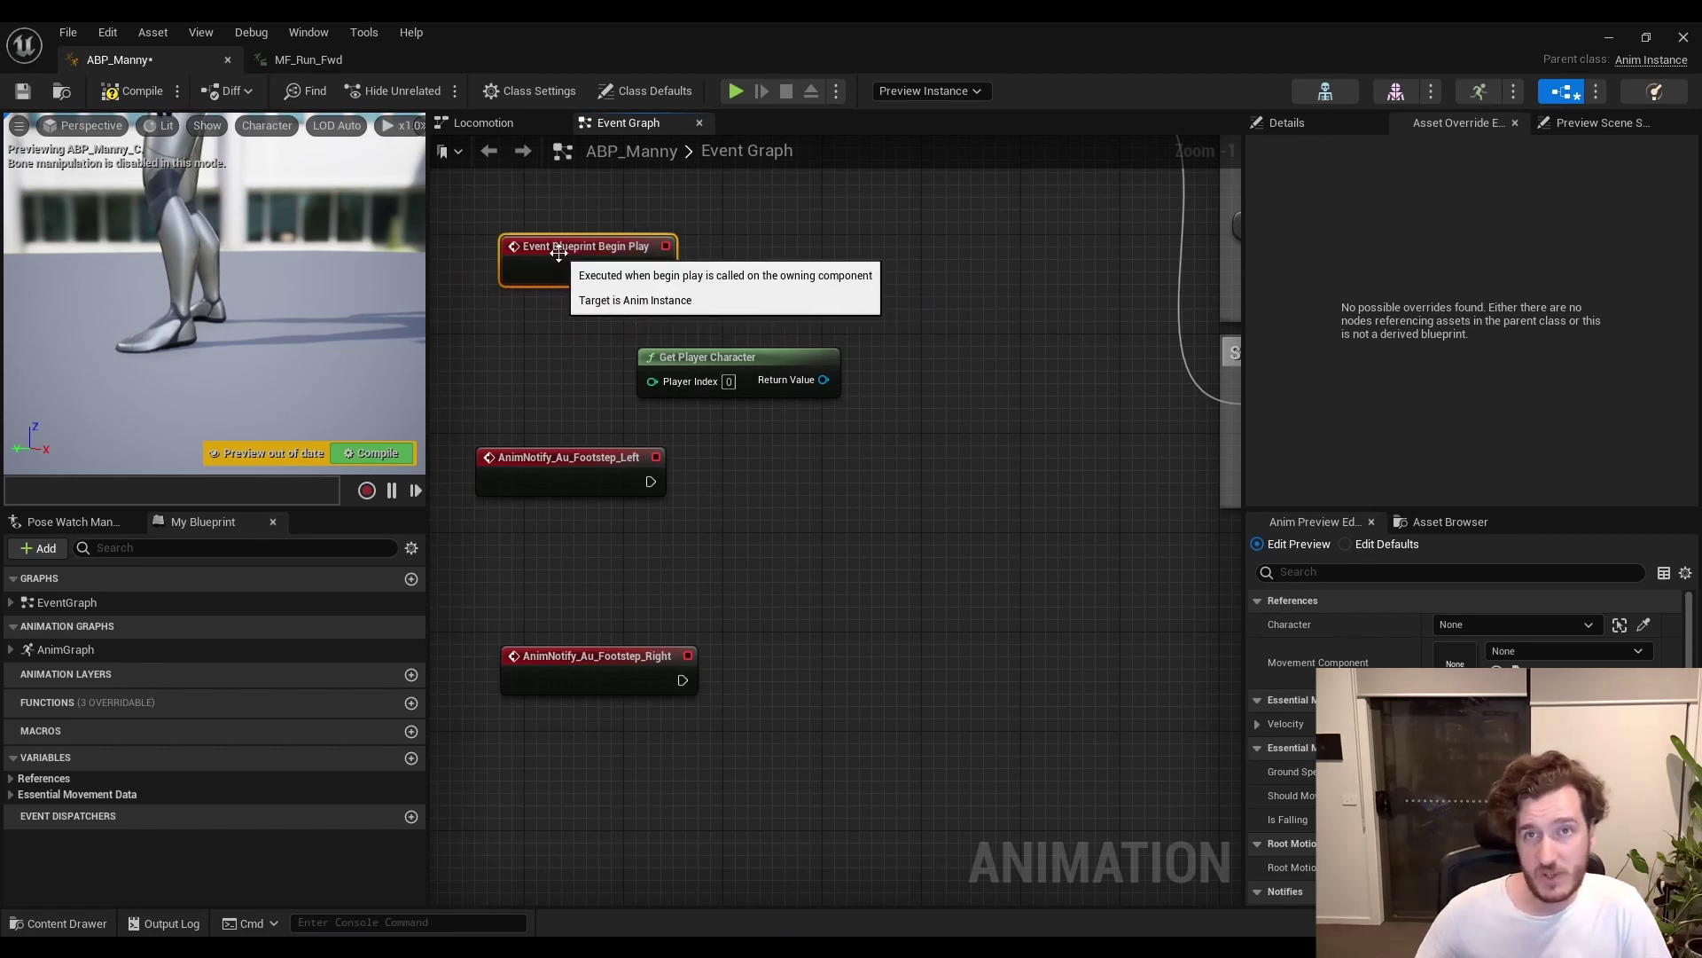
Create a new variable in the animation blueprint and name it currentPlayer.
click(410, 758)
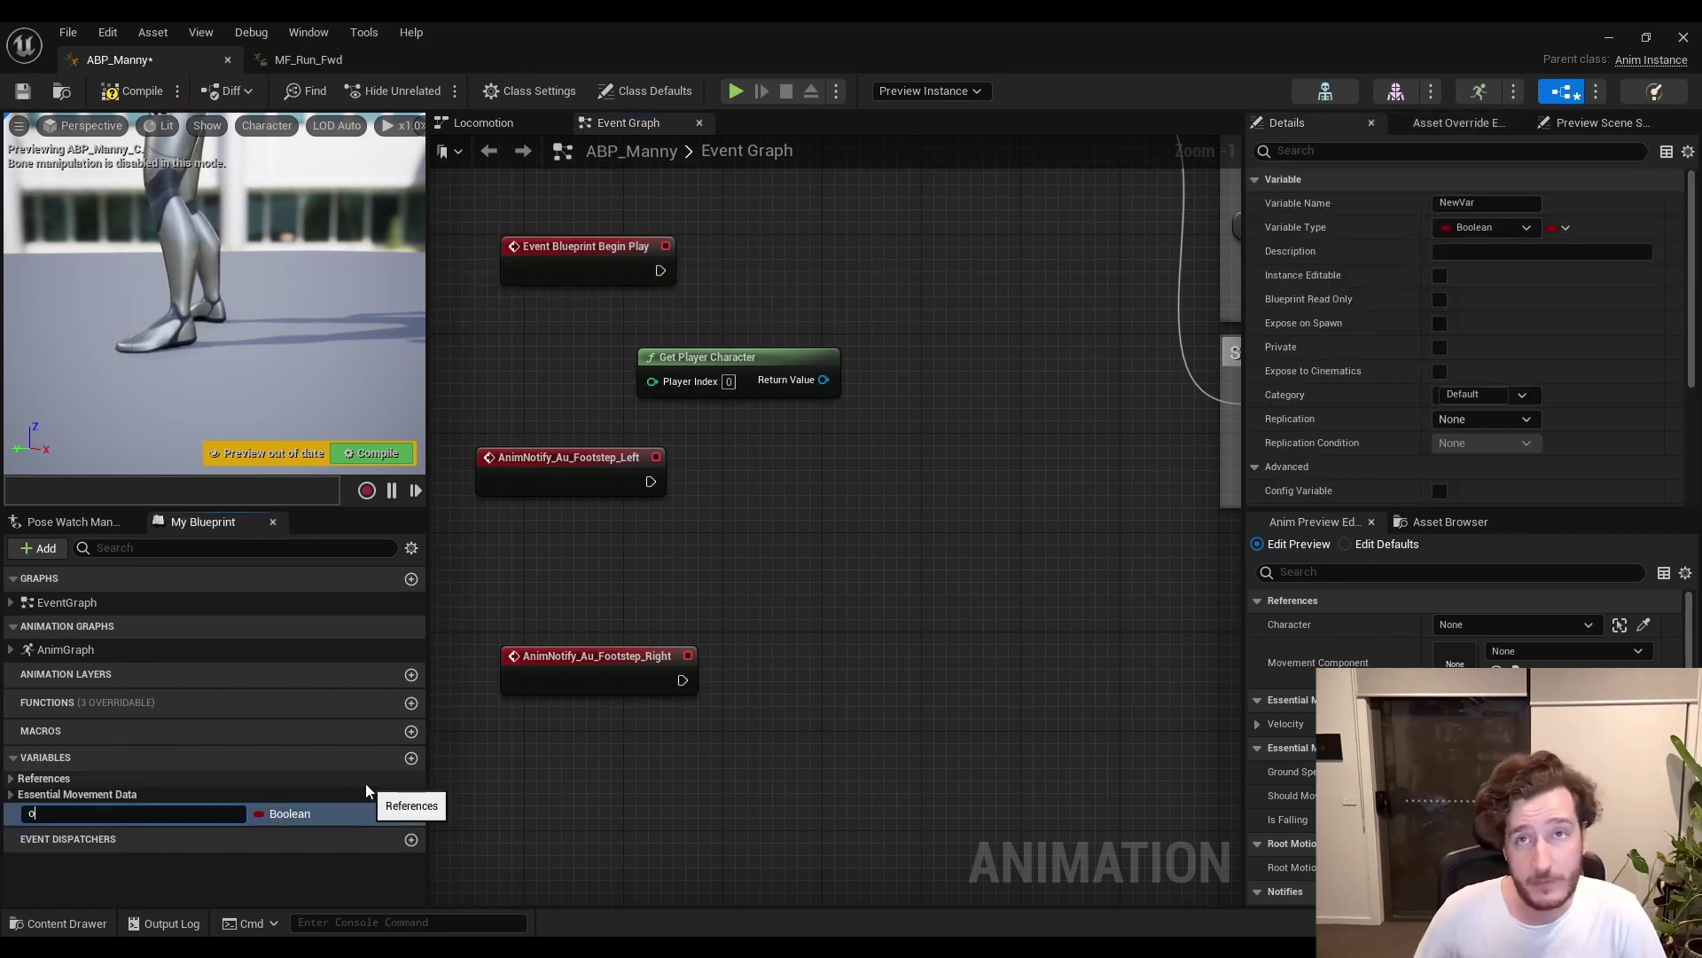
text(current_player)
key(Return)
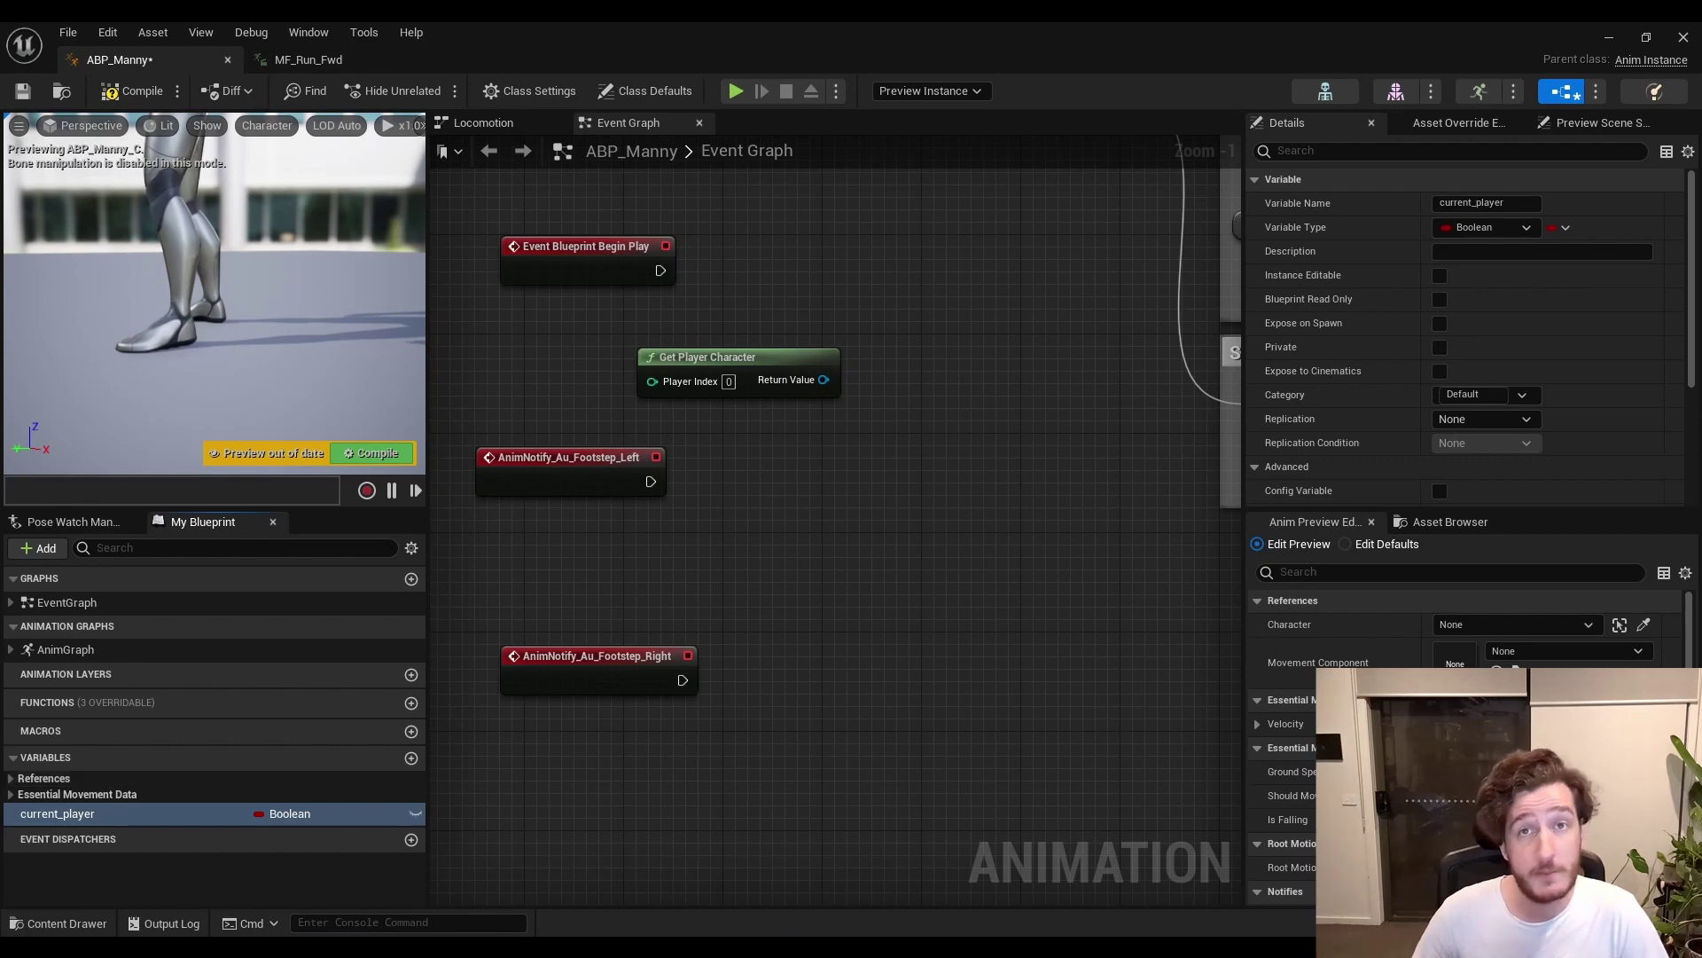
double_click(106, 813)
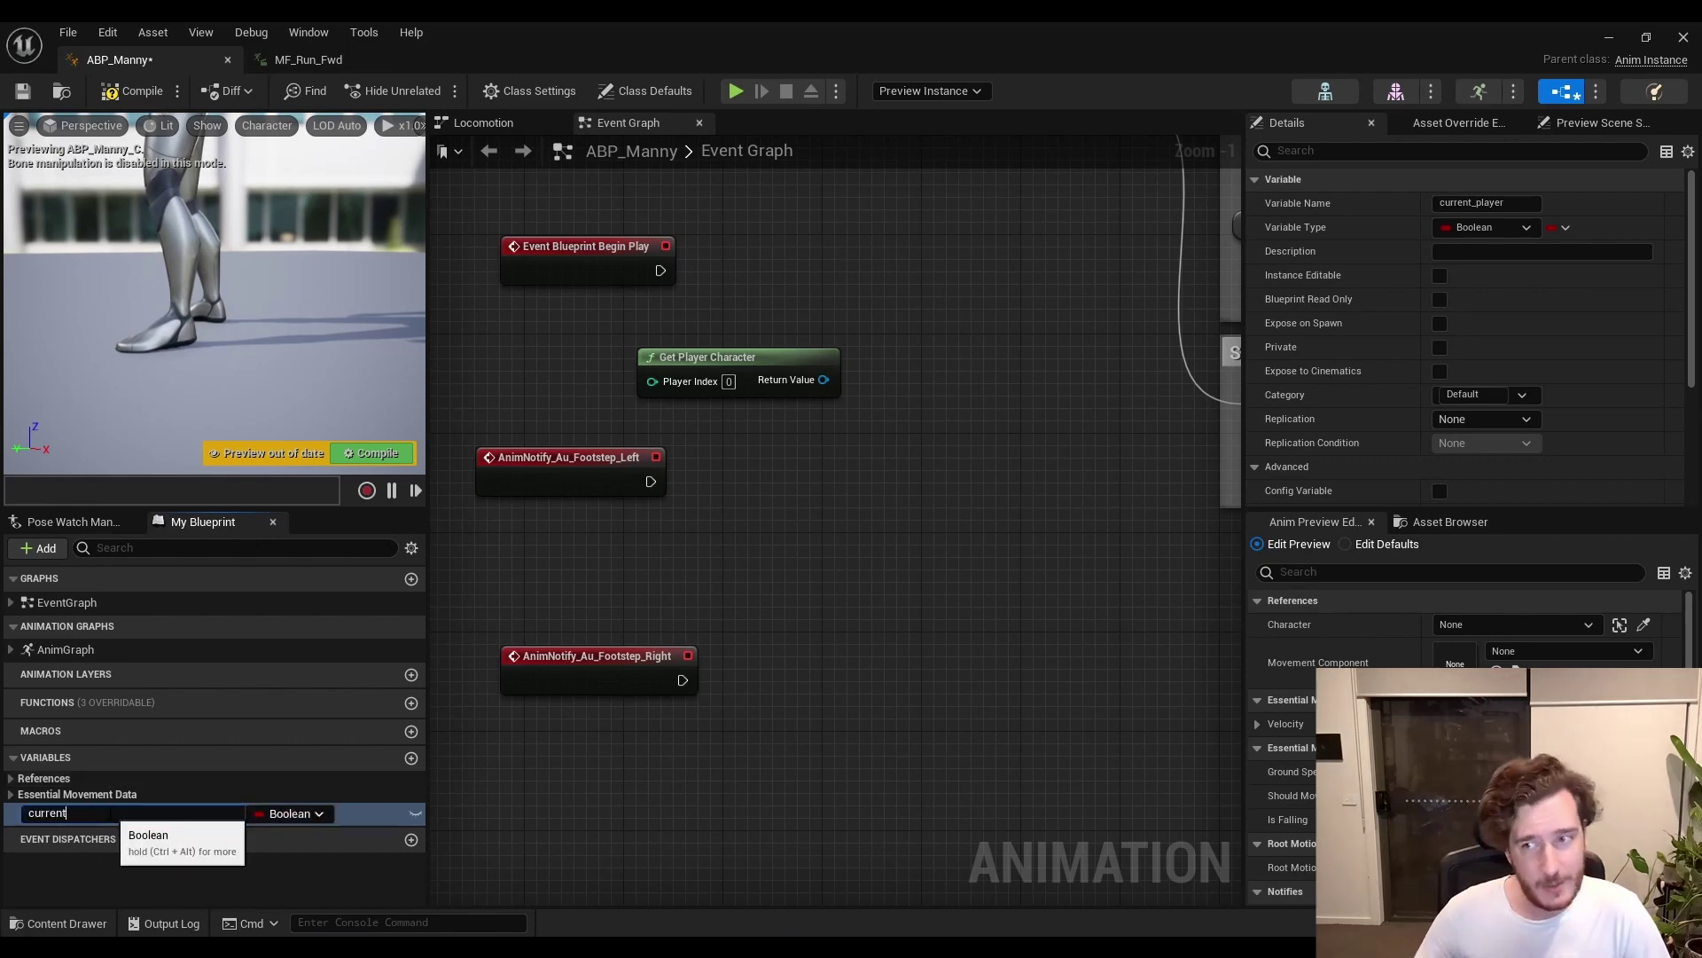
text(currentPlayer)
key(Return)
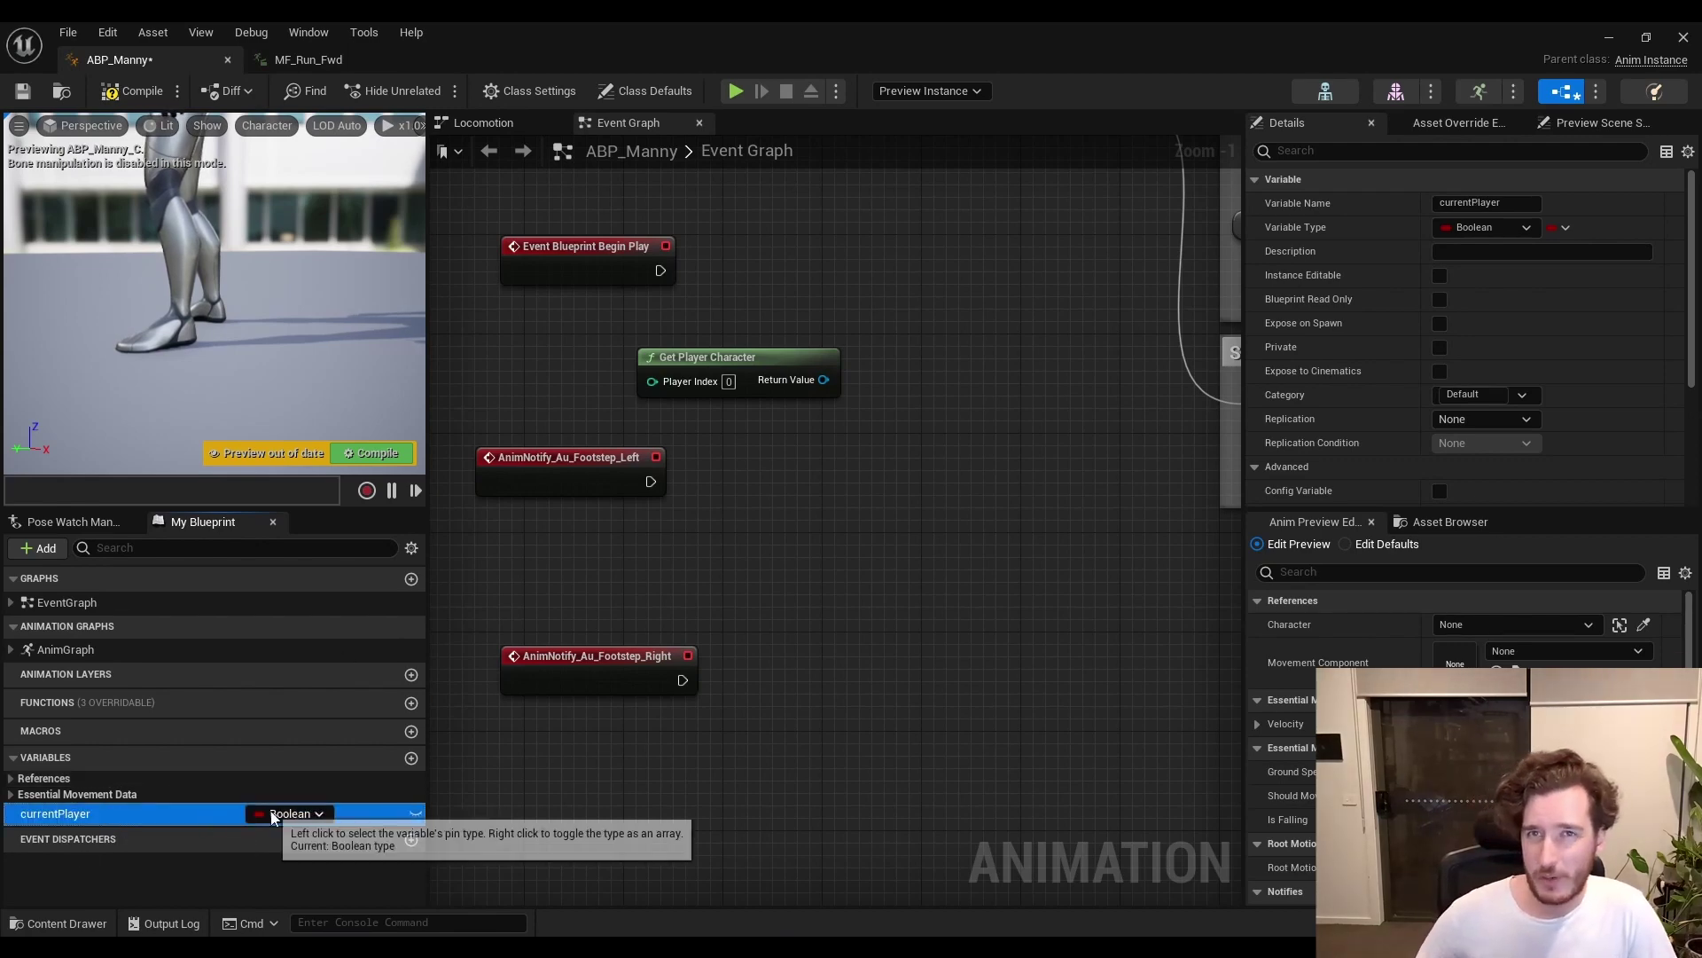
Set the currentPlayer variable's type to a Character object reference.
click(293, 814)
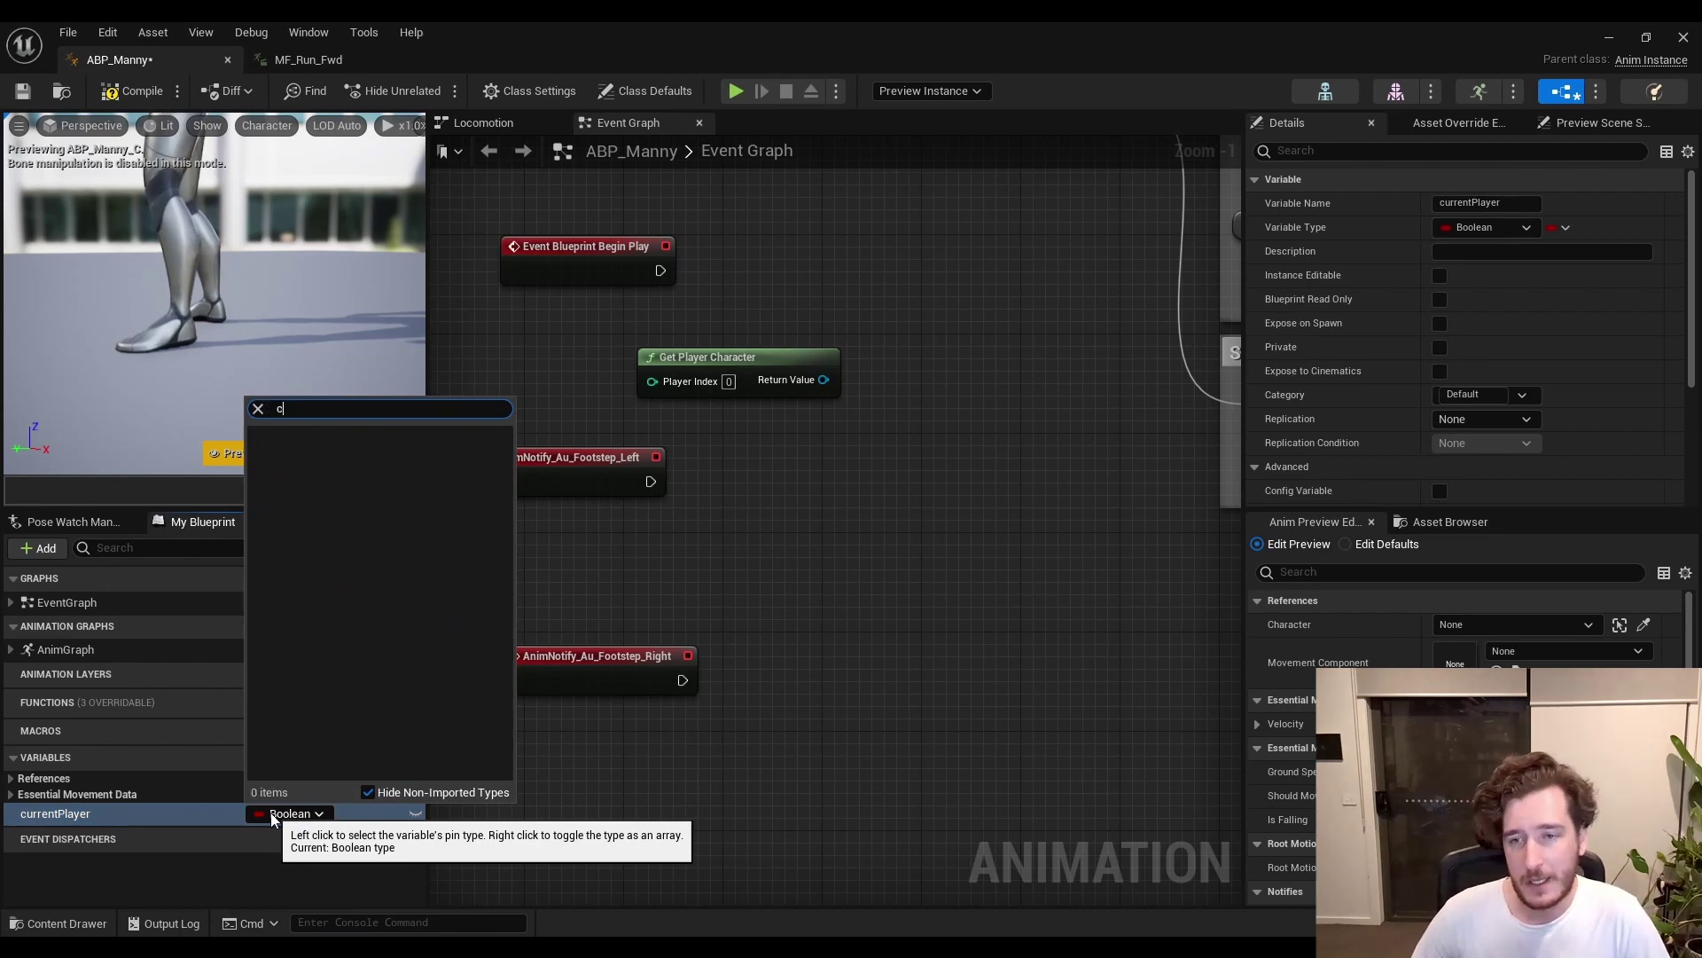
text(character)
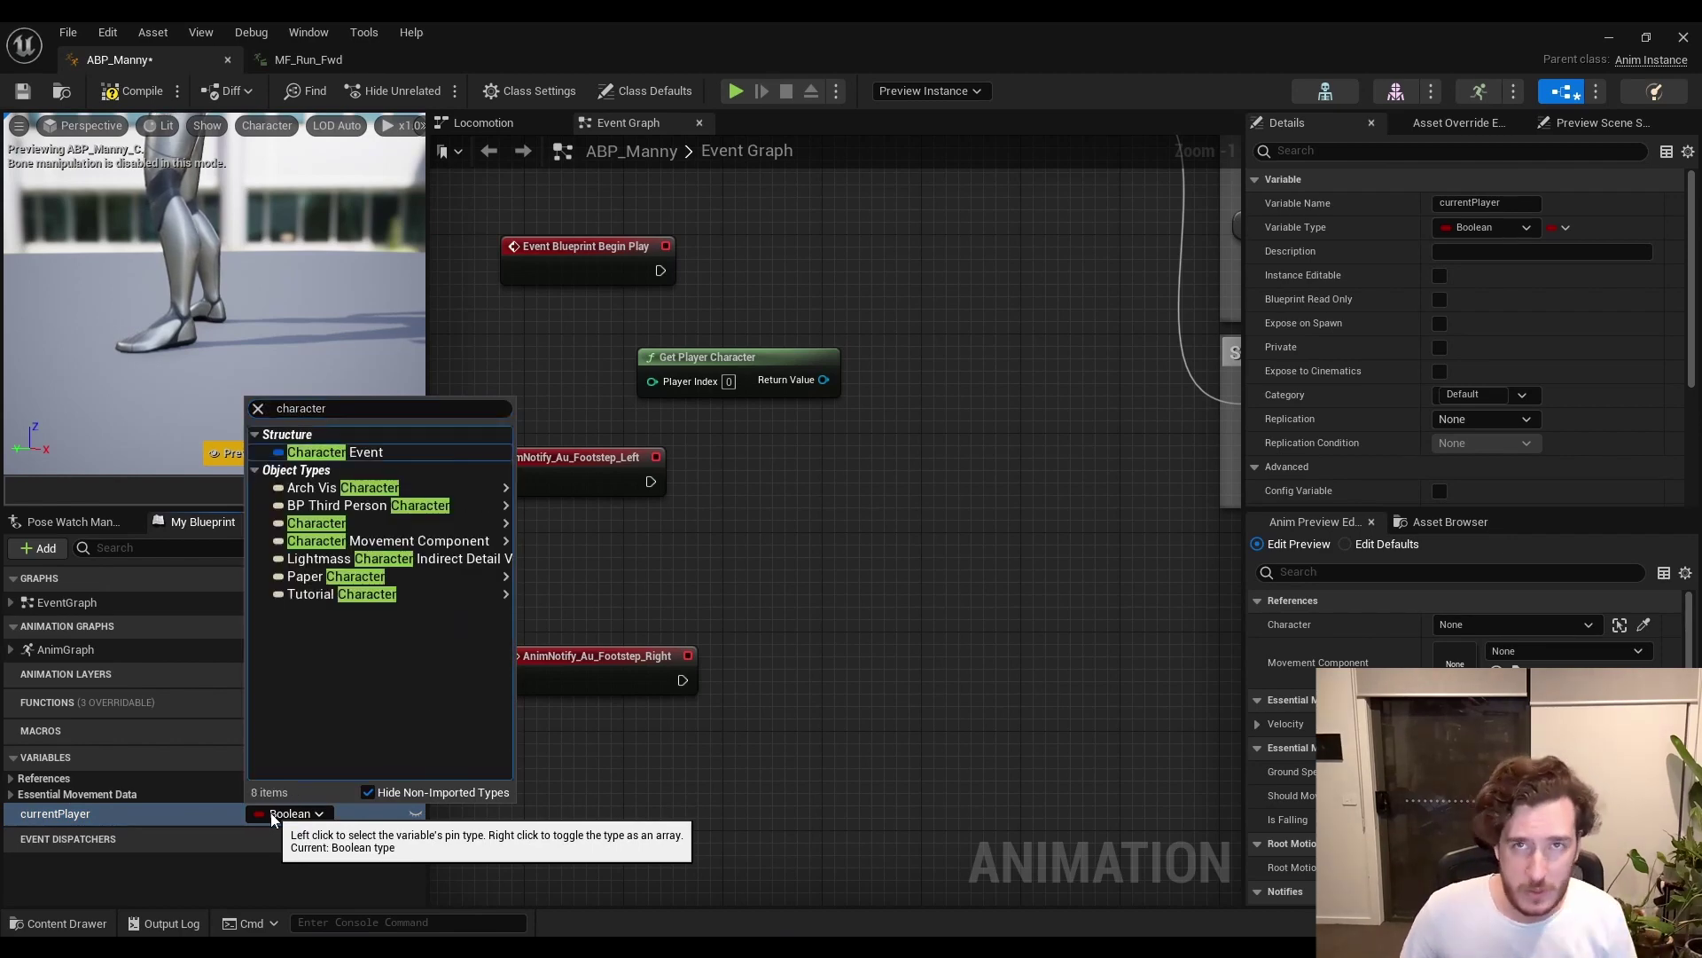
key(Right)
key(Return)
Add a Set node for currentPlayer, run it from Begin Play and feed it the Get Player Character return value.
drag(85, 815, 859, 551)
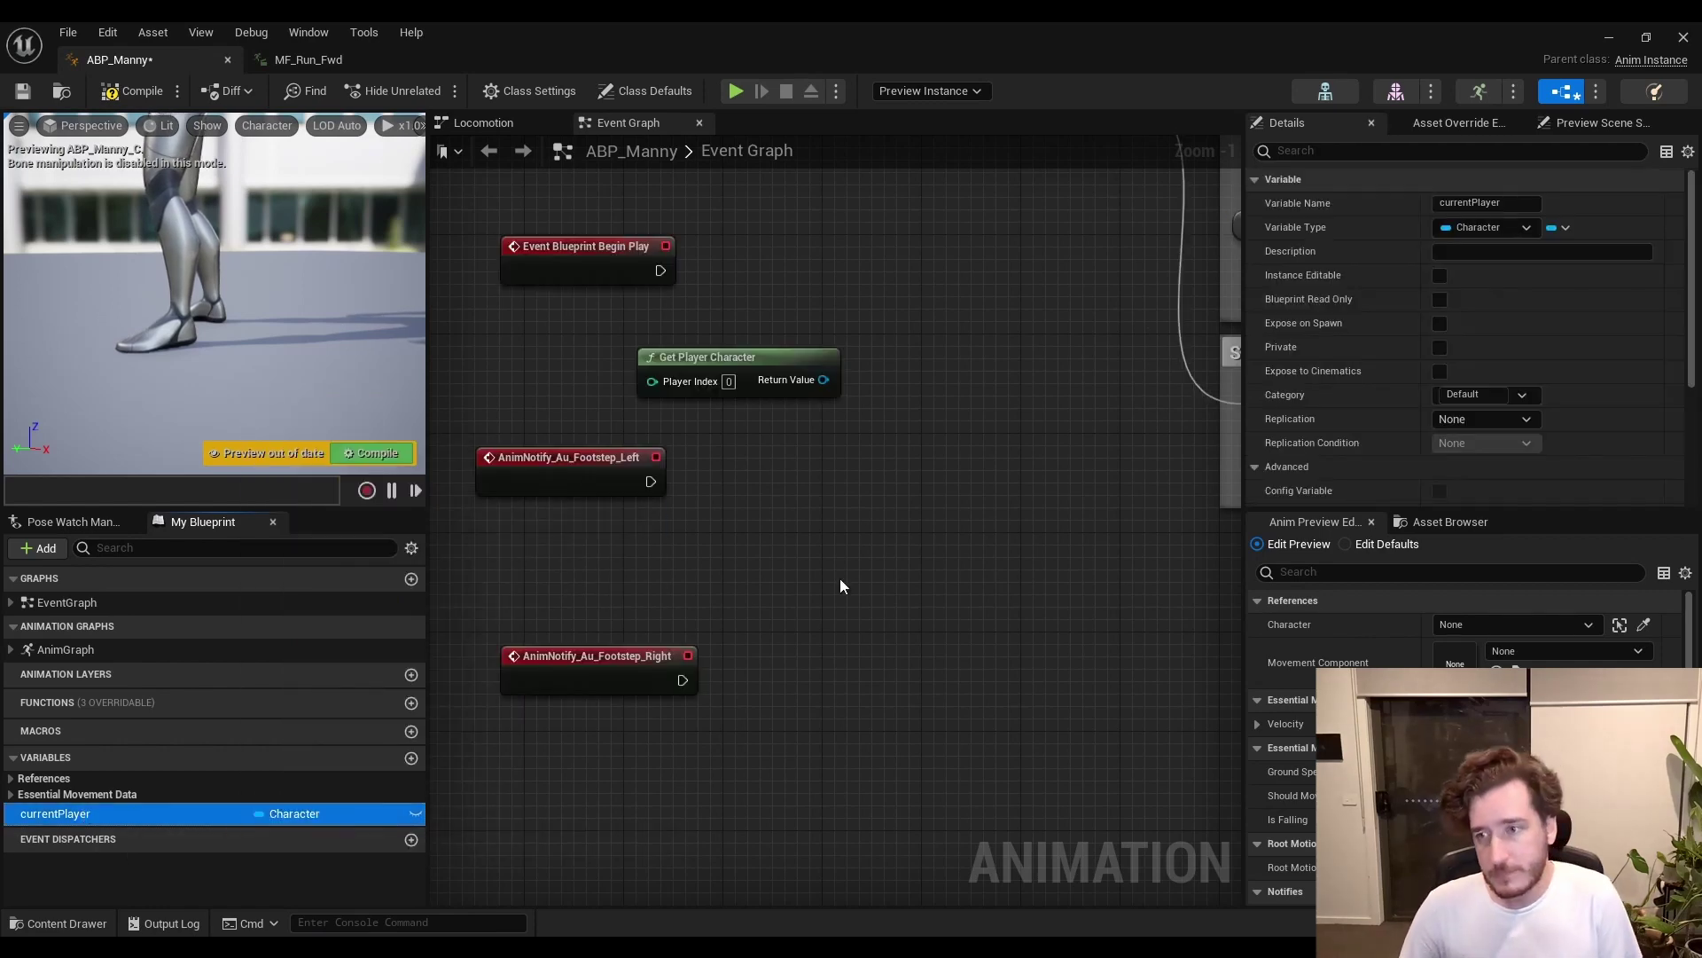
alt+drag(885, 312, 887, 303)
drag(824, 380, 941, 262)
click(929, 588)
right_click(601, 551)
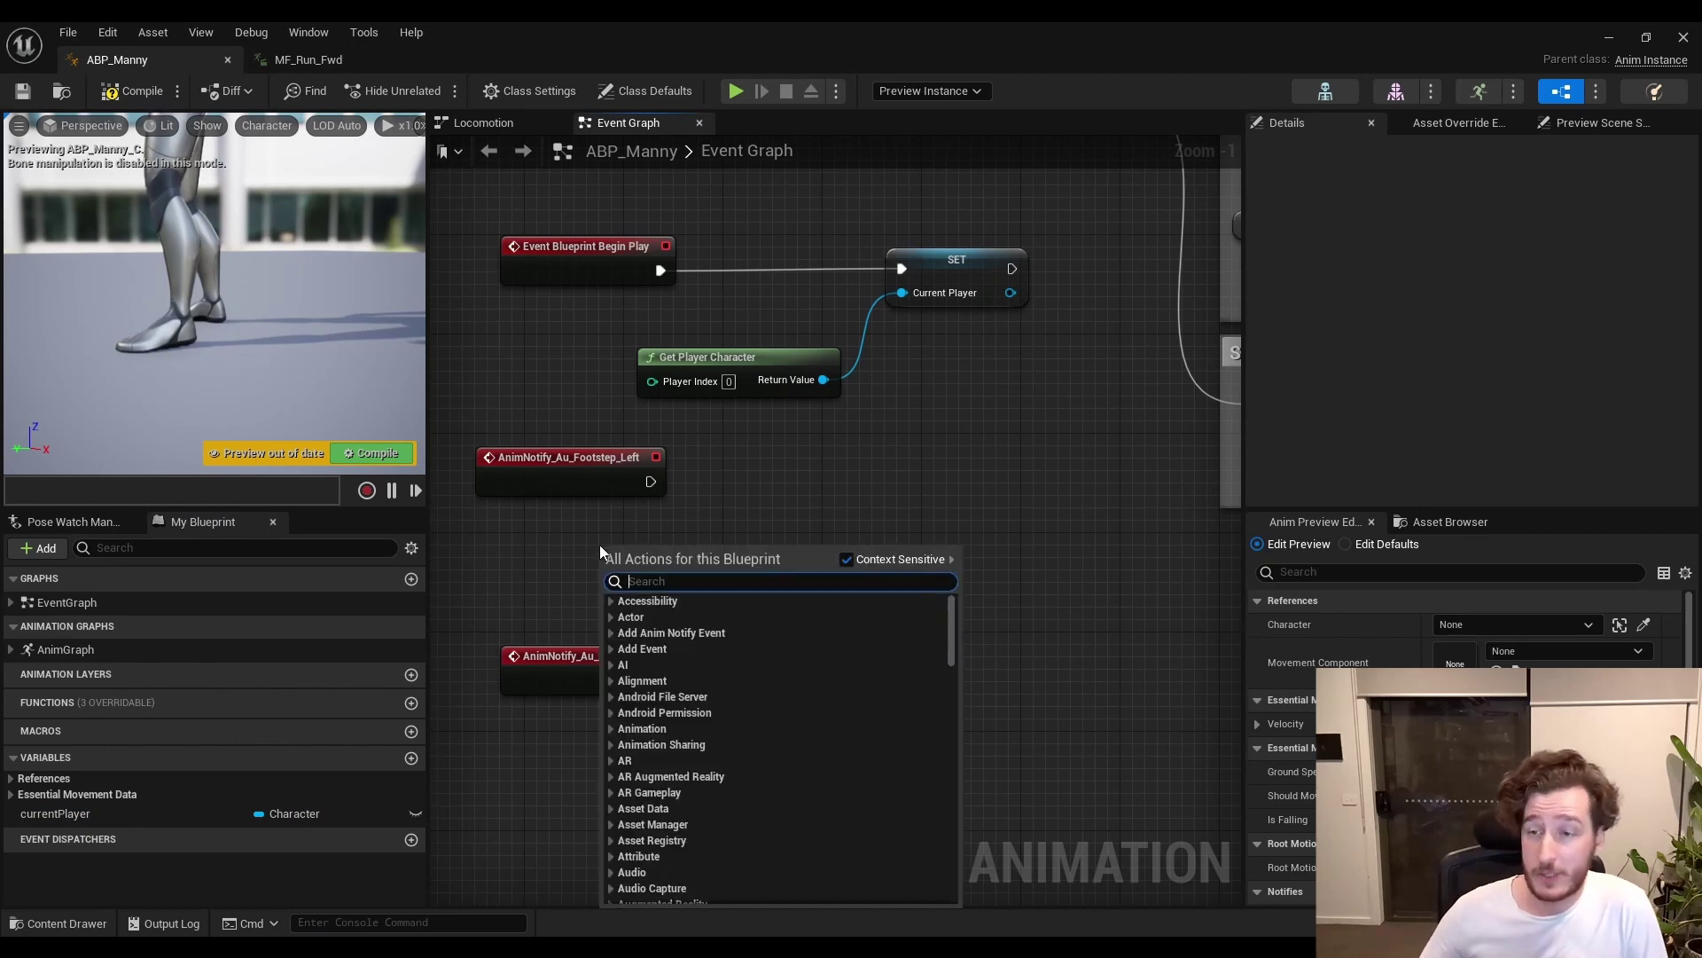
text(curren)
key(Escape)
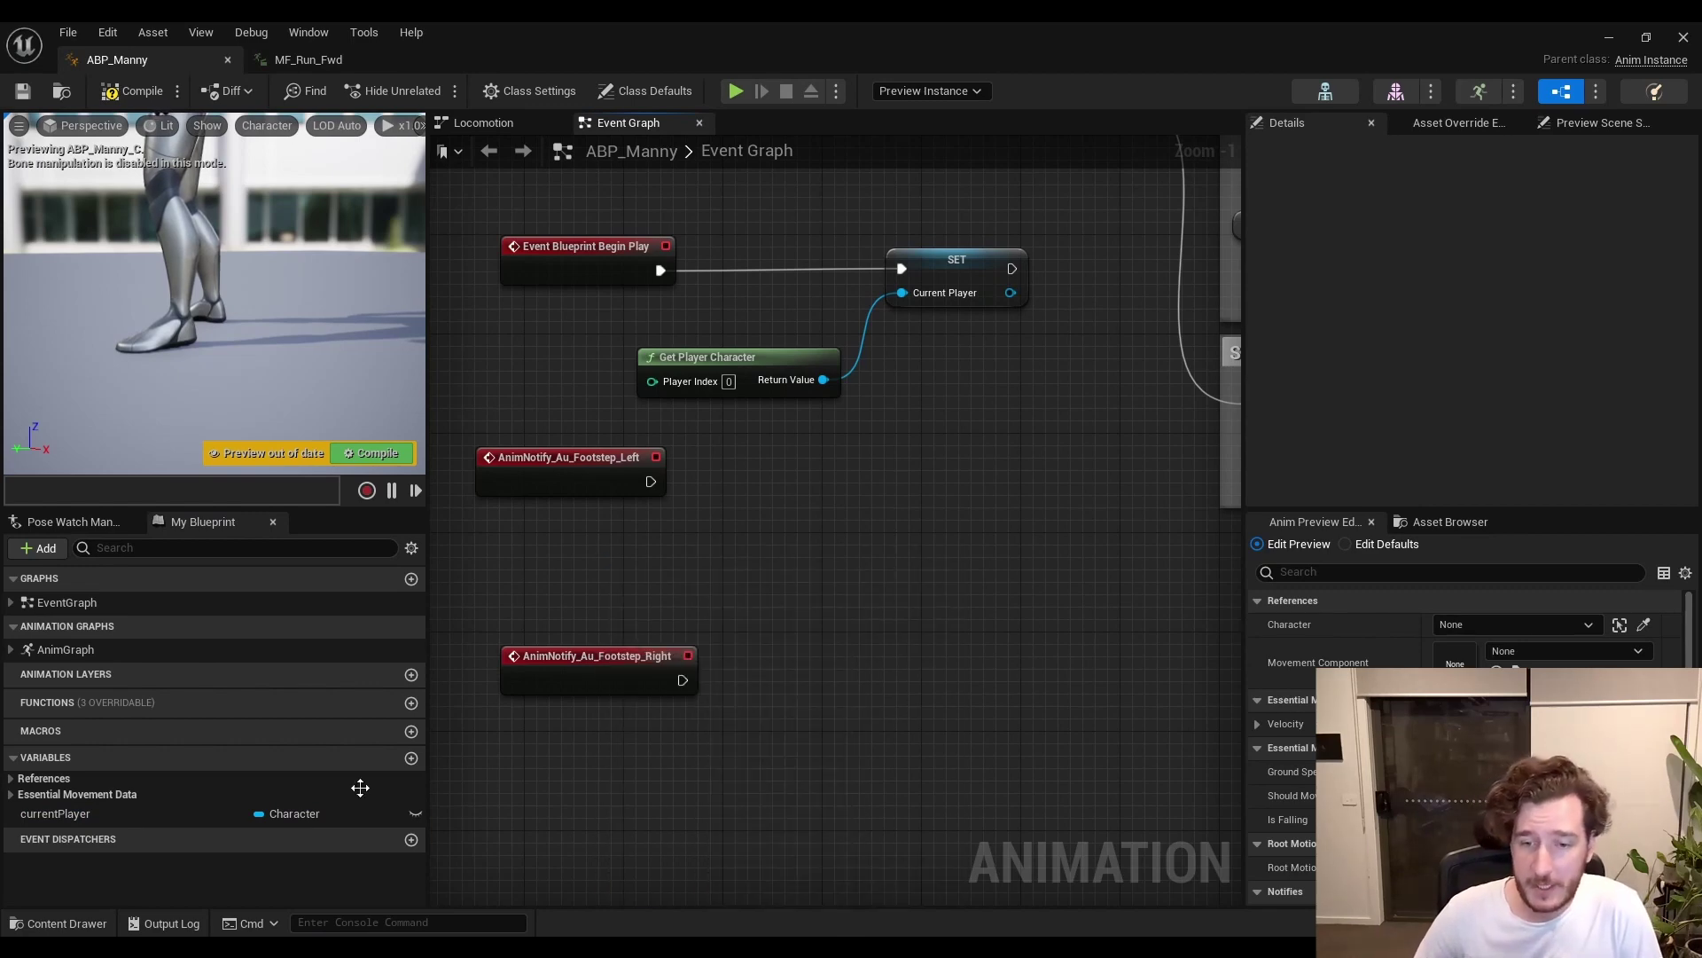
Place a currentPlayer getter between the two footstep events and connect it to a new Get Actor Location node.
drag(79, 814, 780, 536)
text(get location)
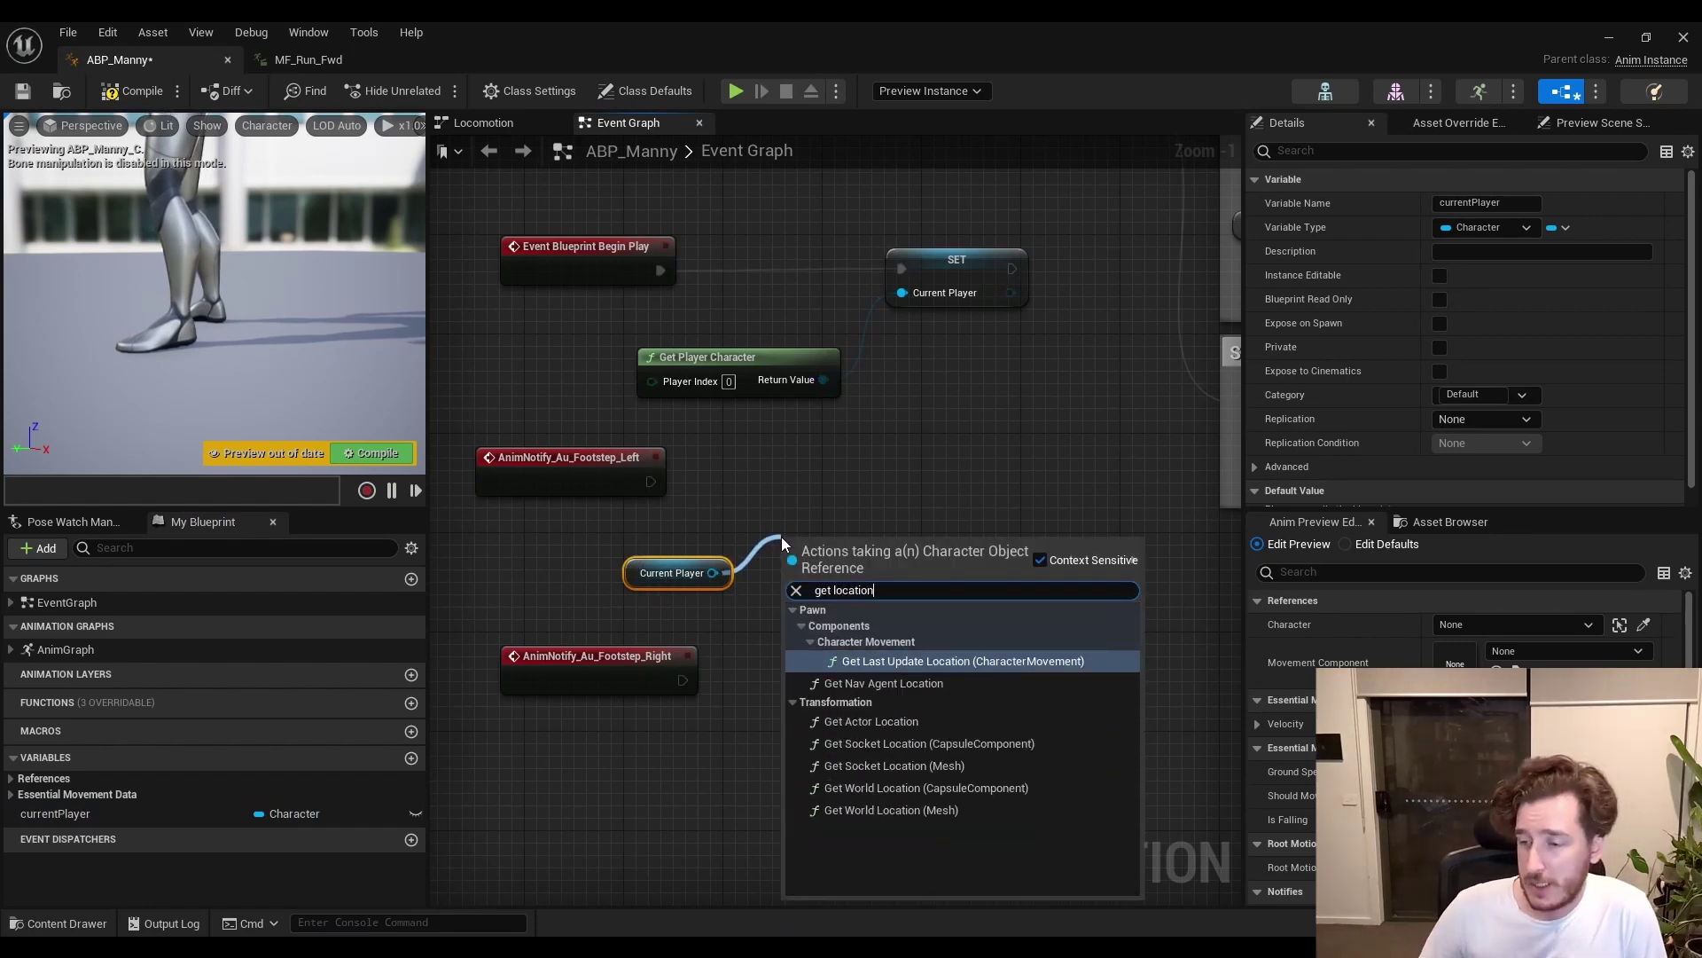
key(Down)
key(Down)
key(Down)
key(Up)
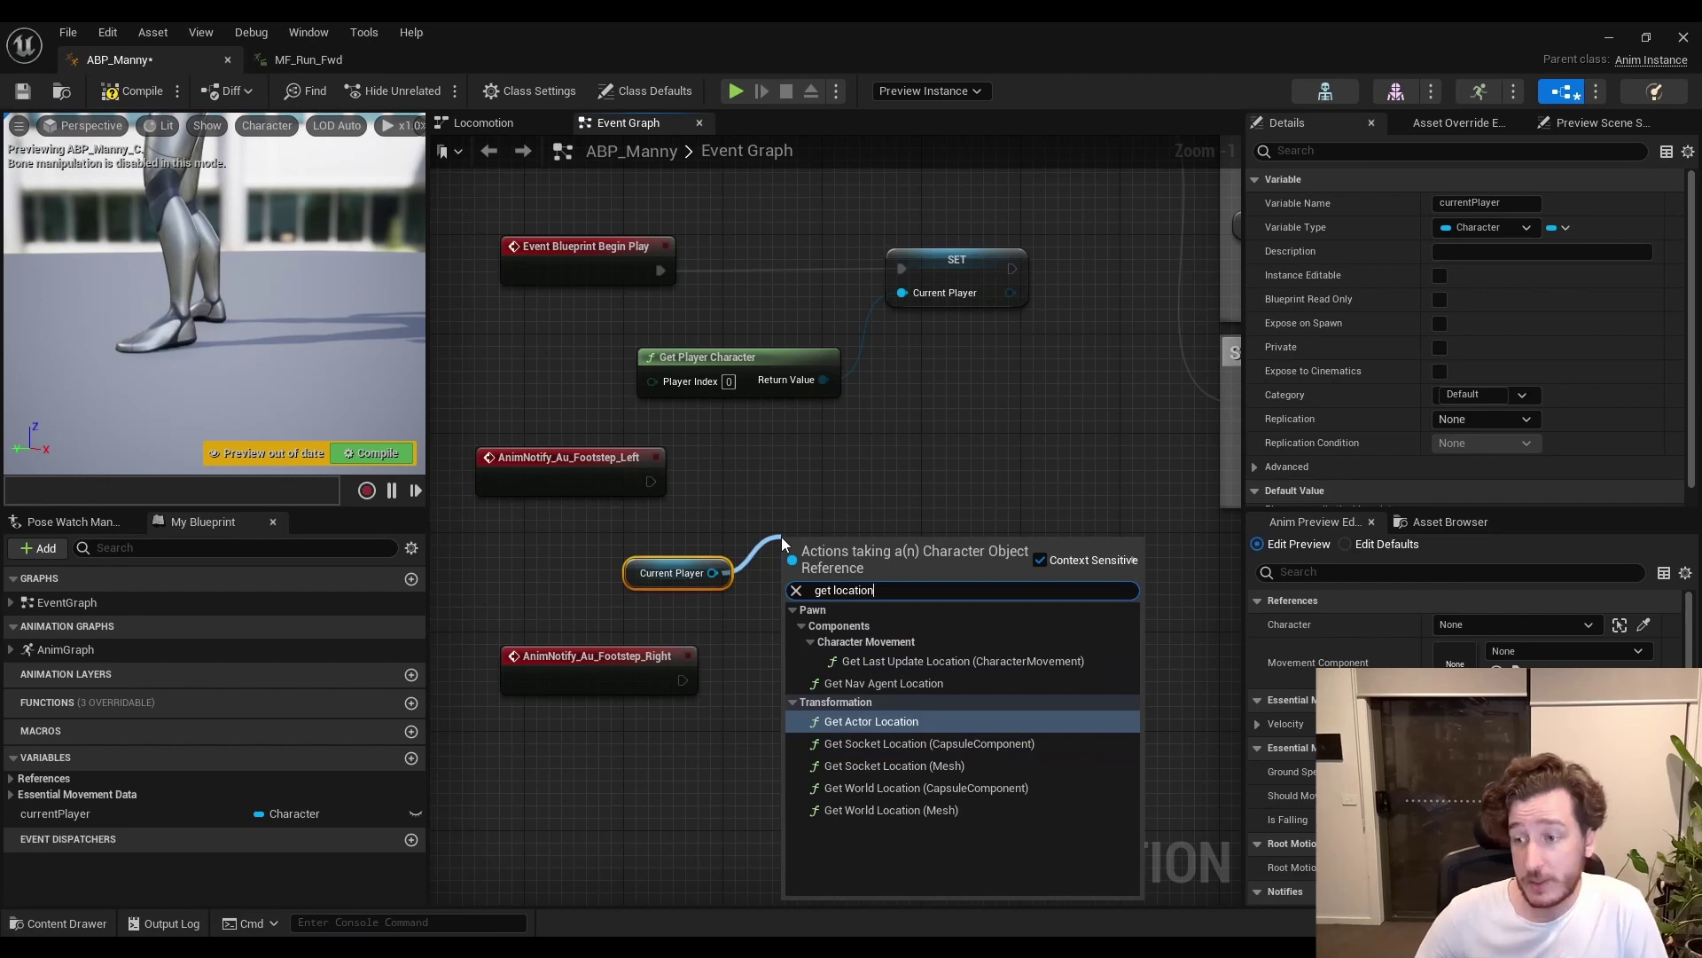
key(Return)
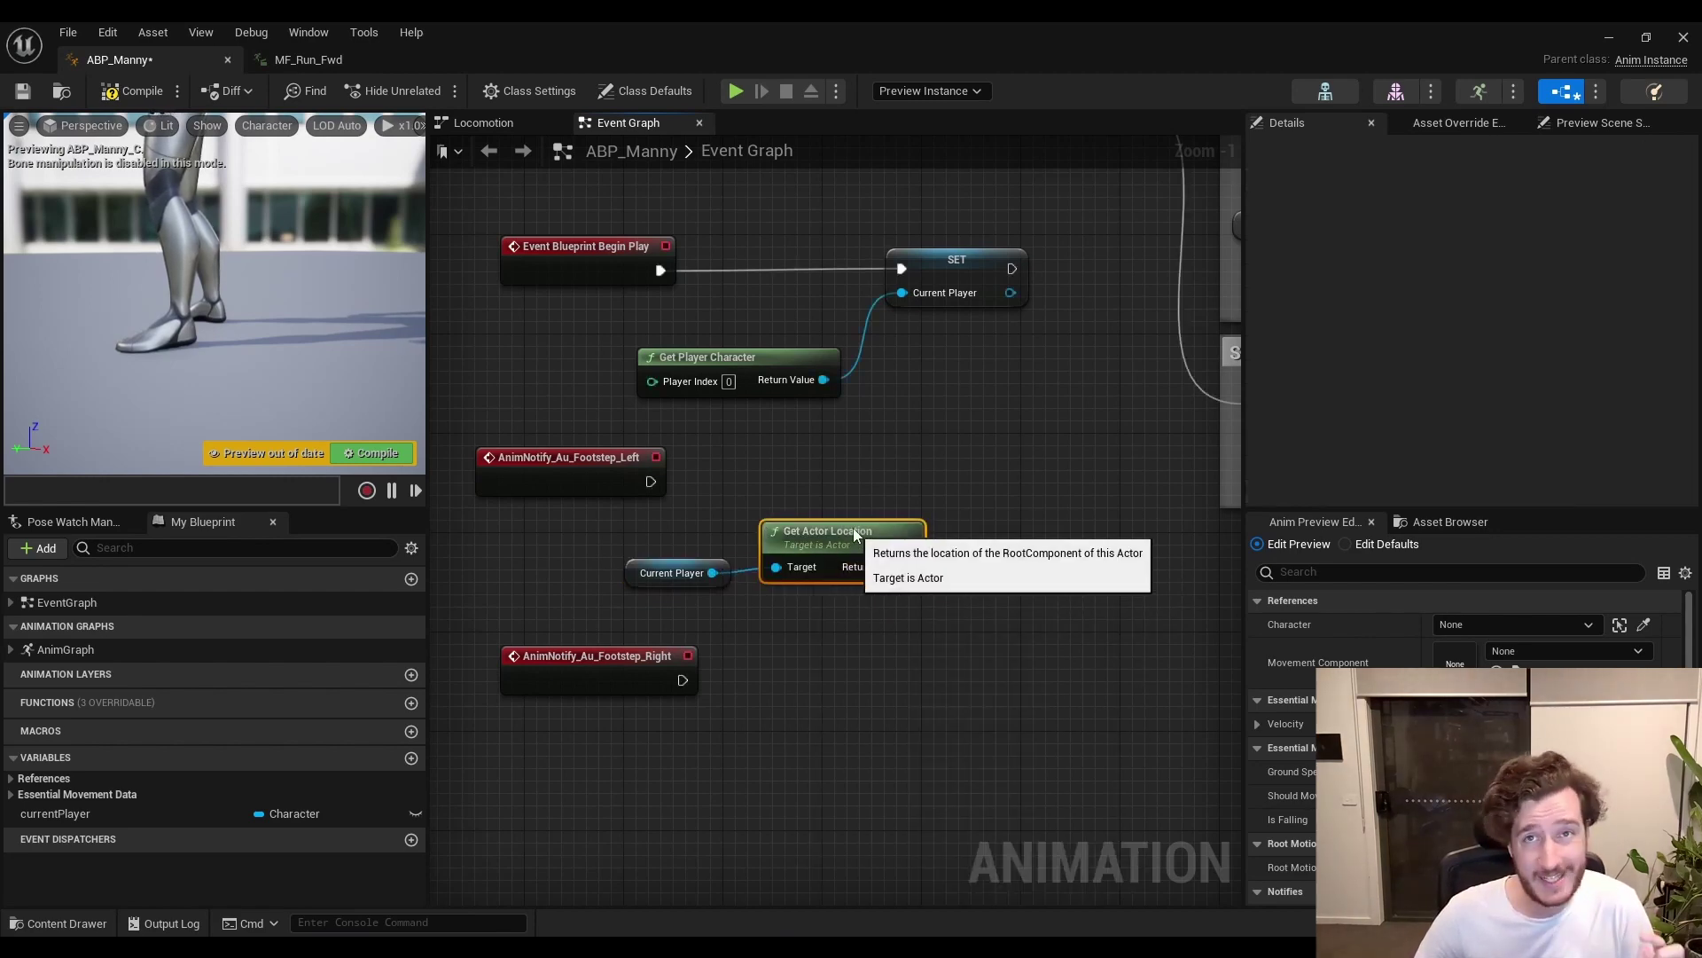
Add a Line Trace By Channel node to the right of Get Actor Location.
right_drag(846, 640, 657, 635)
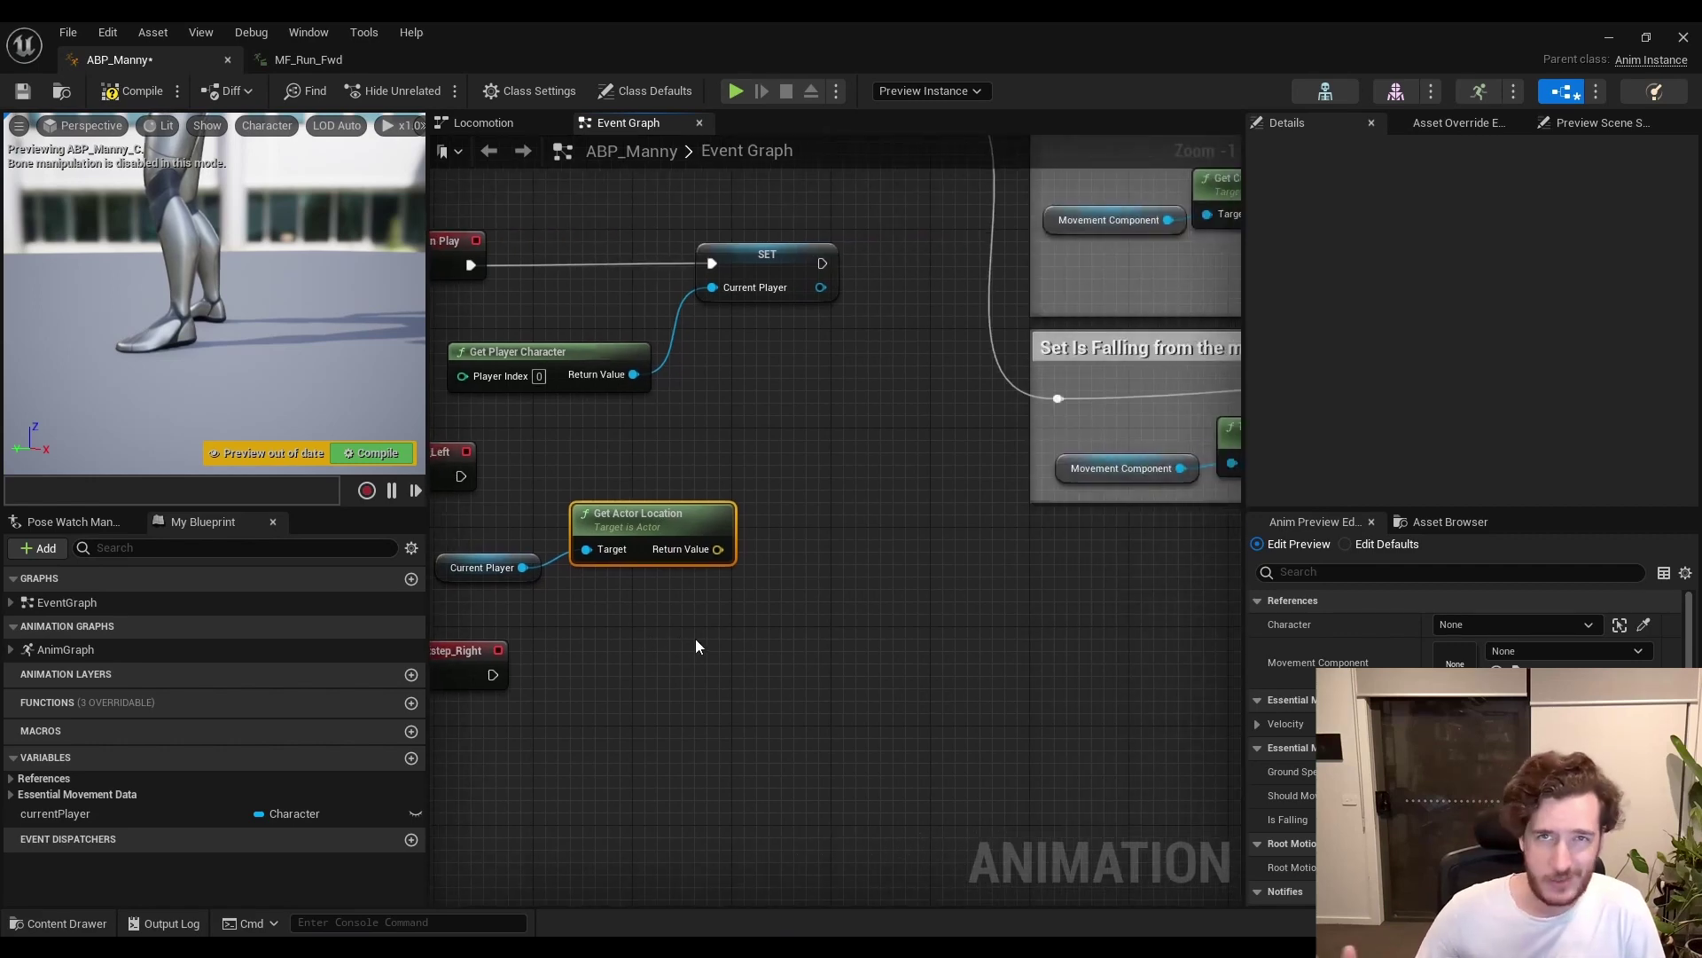
right_click(789, 515)
text(line trace)
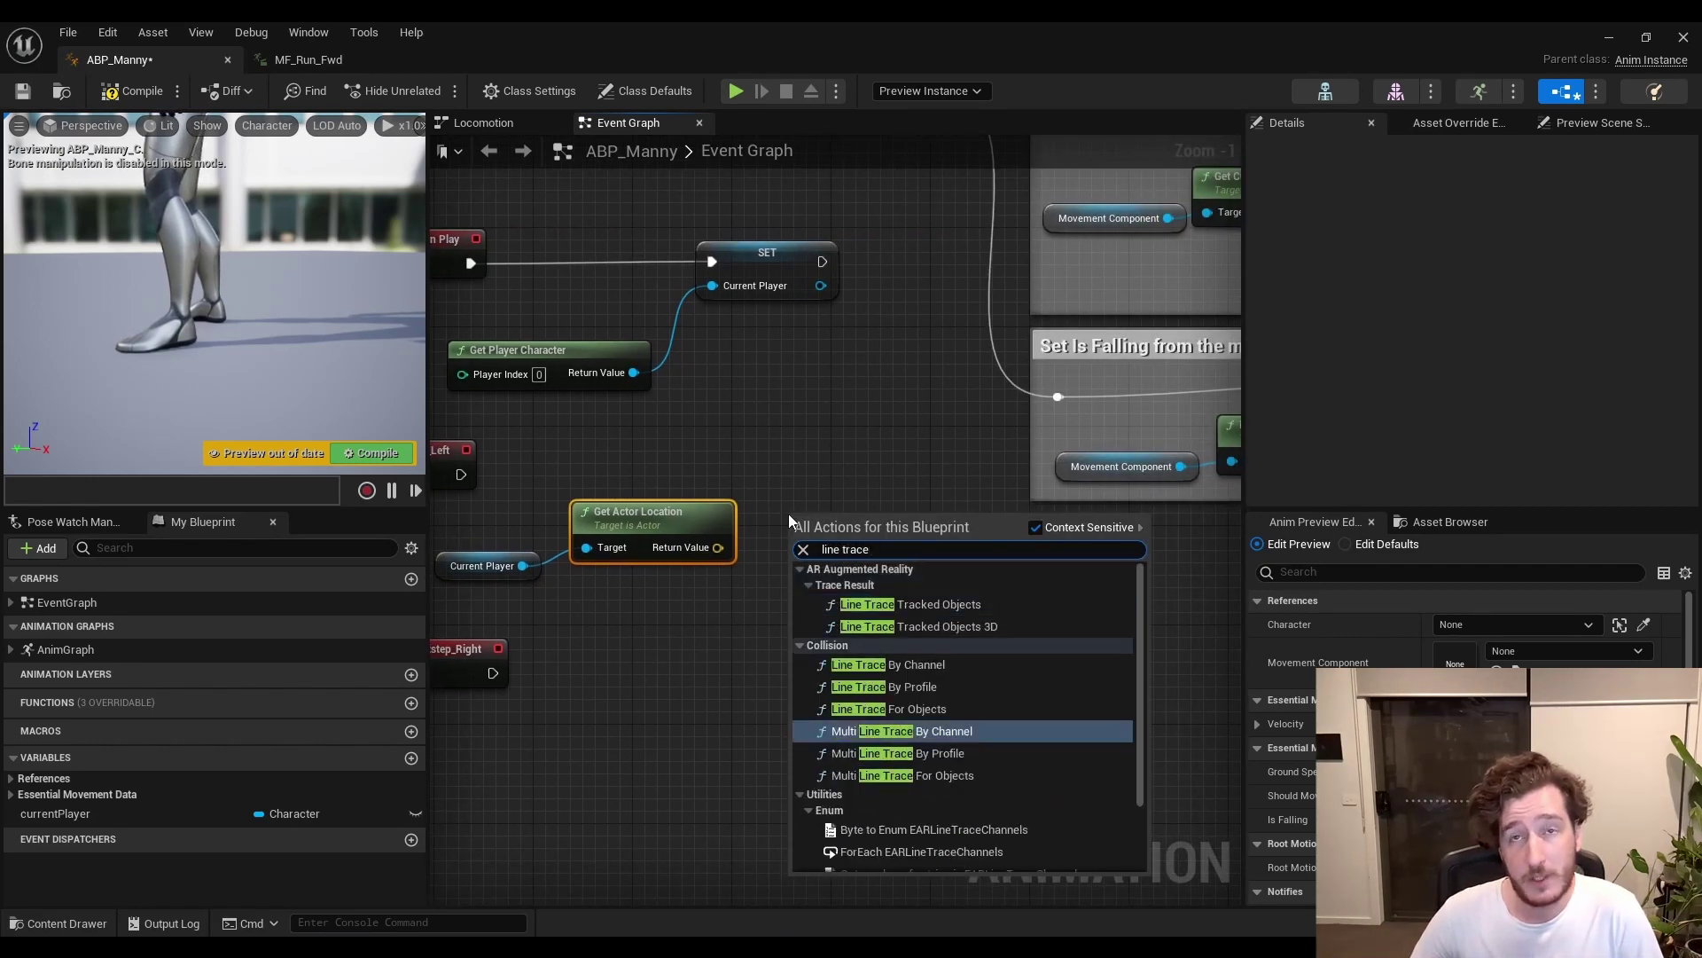
key(Down)
key(Up)
key(Up)
key(Up)
key(Up)
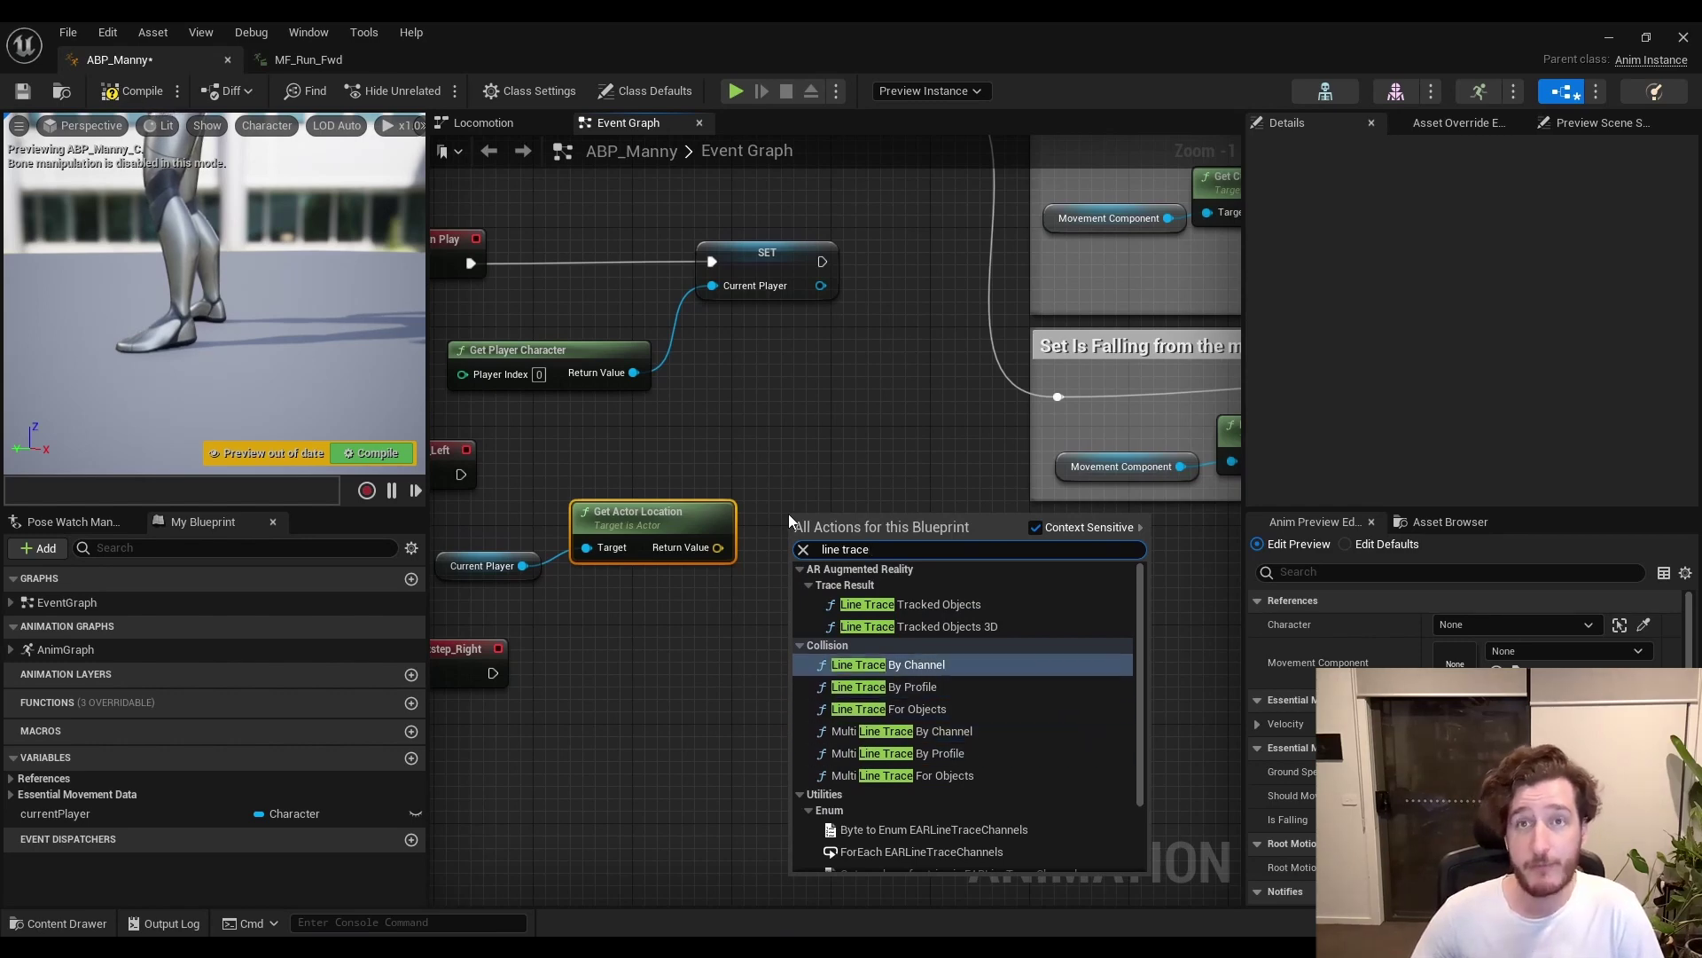
key(Return)
Move the footstep events and player location nodes further down the graph and align the line trace node to their right.
right_drag(632, 700, 729, 625)
drag(745, 686, 511, 388)
drag(519, 571, 532, 817)
right_drag(748, 695, 646, 568)
drag(915, 312, 972, 509)
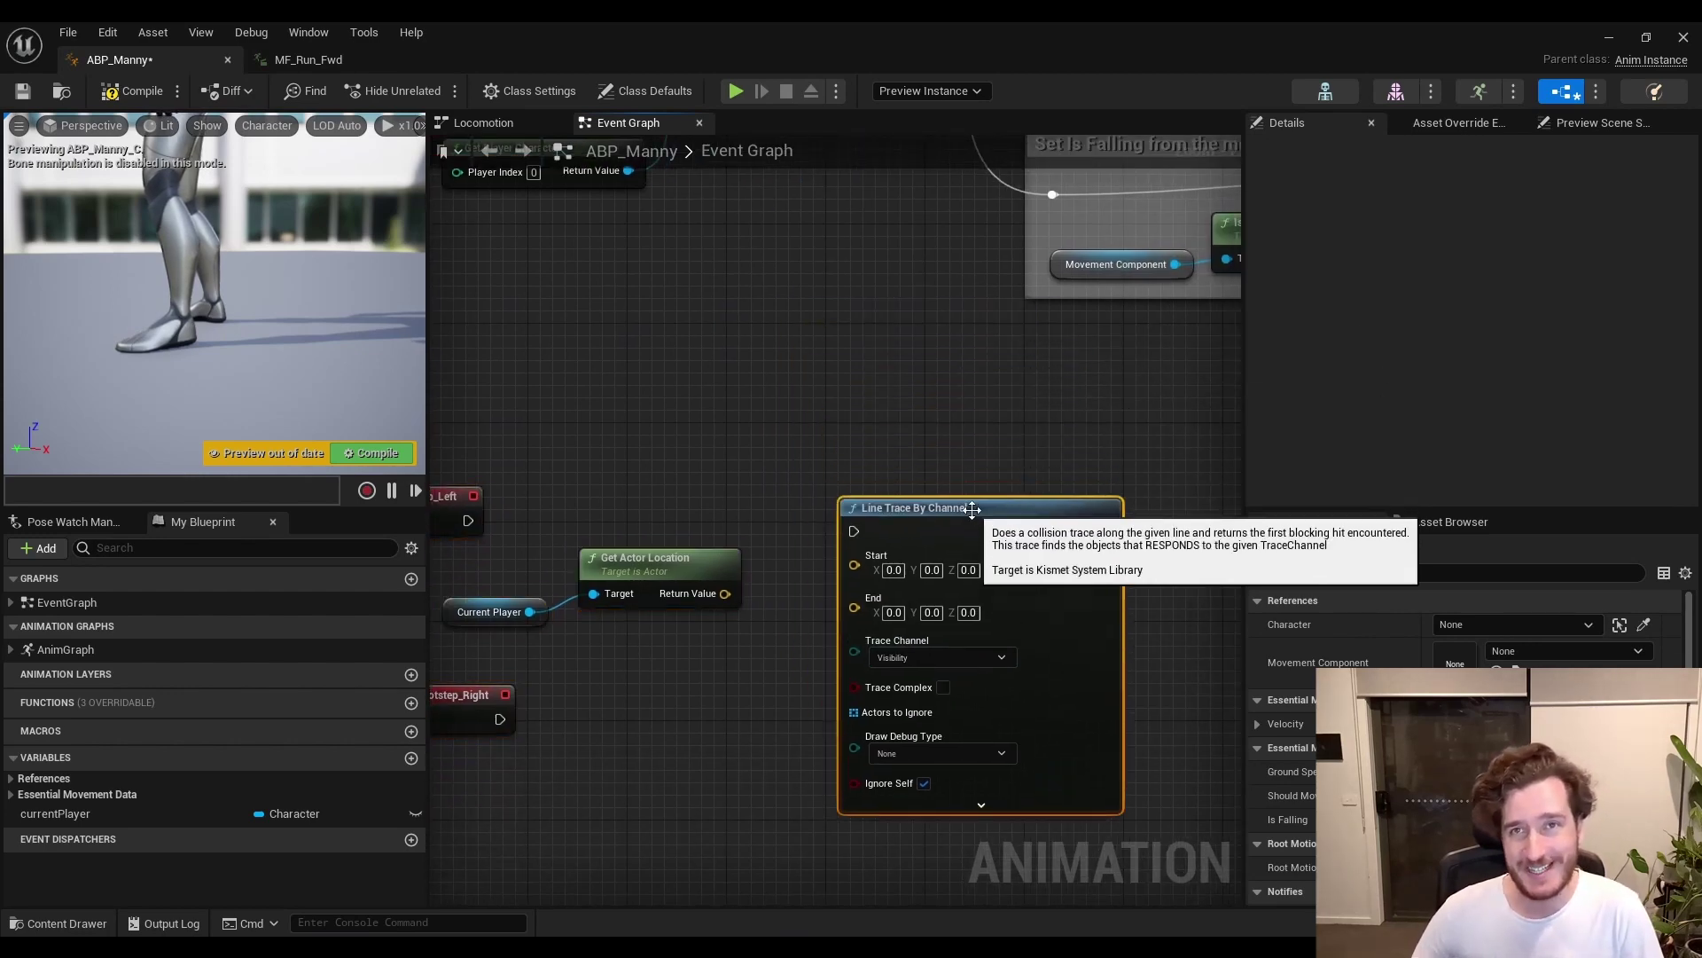
Connect the left footstep event's execution output to the Line Trace By Channel node.
drag(470, 521, 854, 531)
click(764, 476)
right_drag(570, 431, 663, 389)
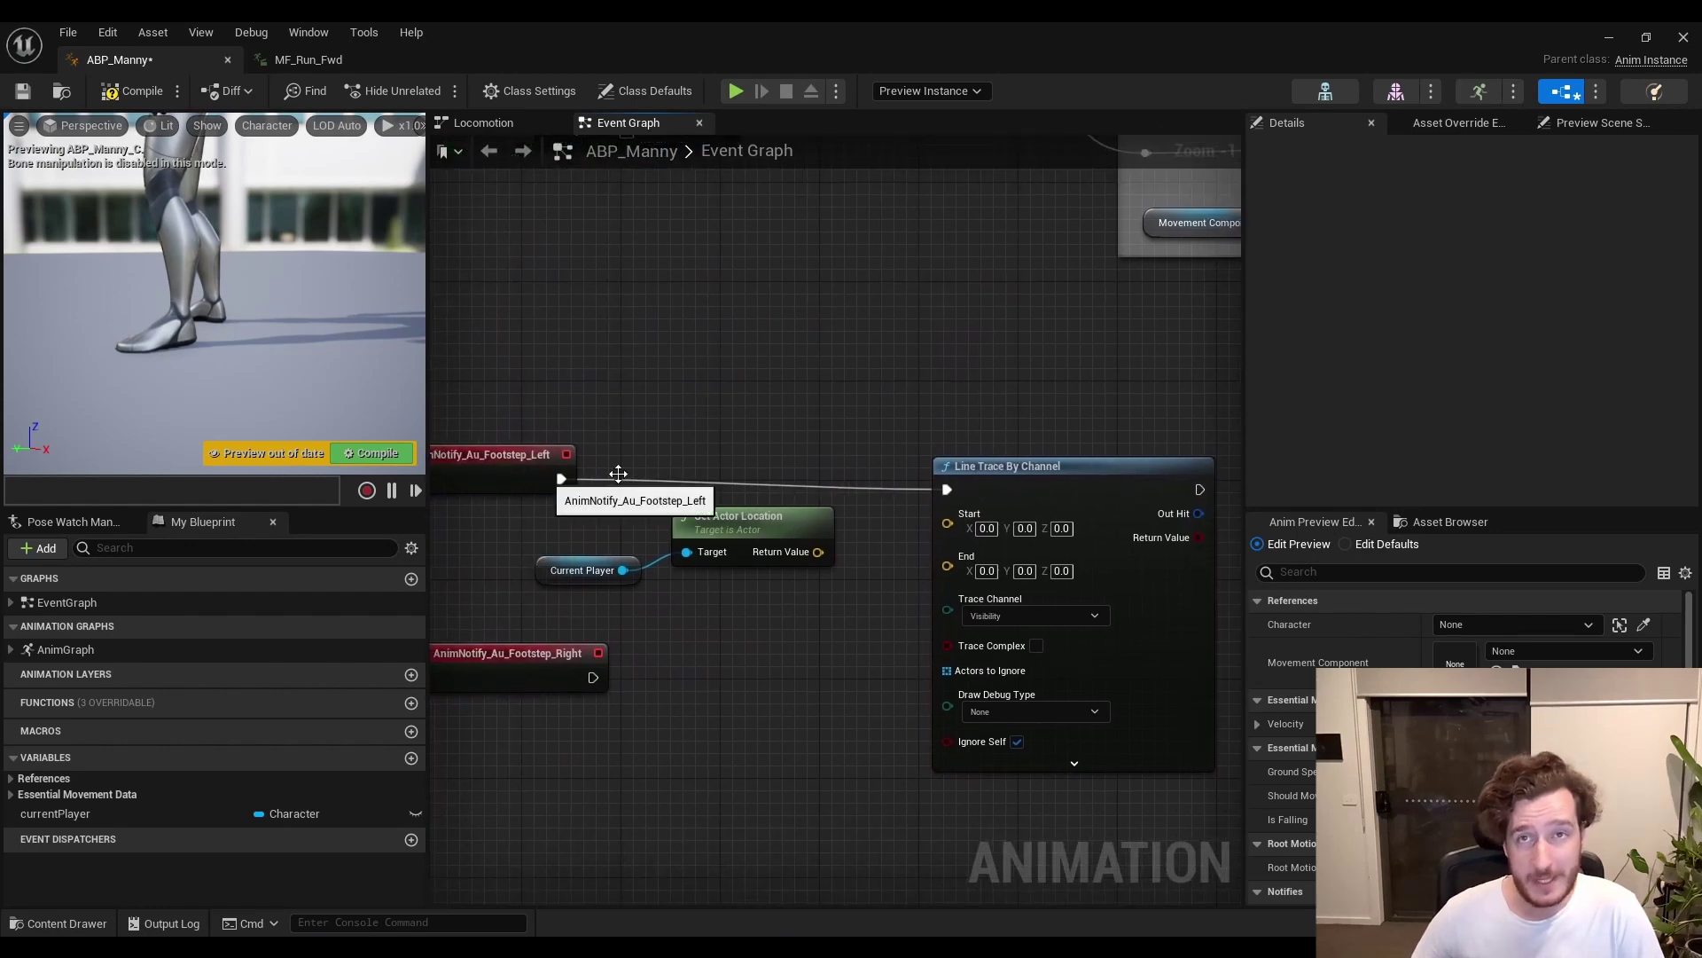
Connect the Get Actor Location return value to the Start input of the Line Trace By Channel node.
drag(817, 552, 948, 515)
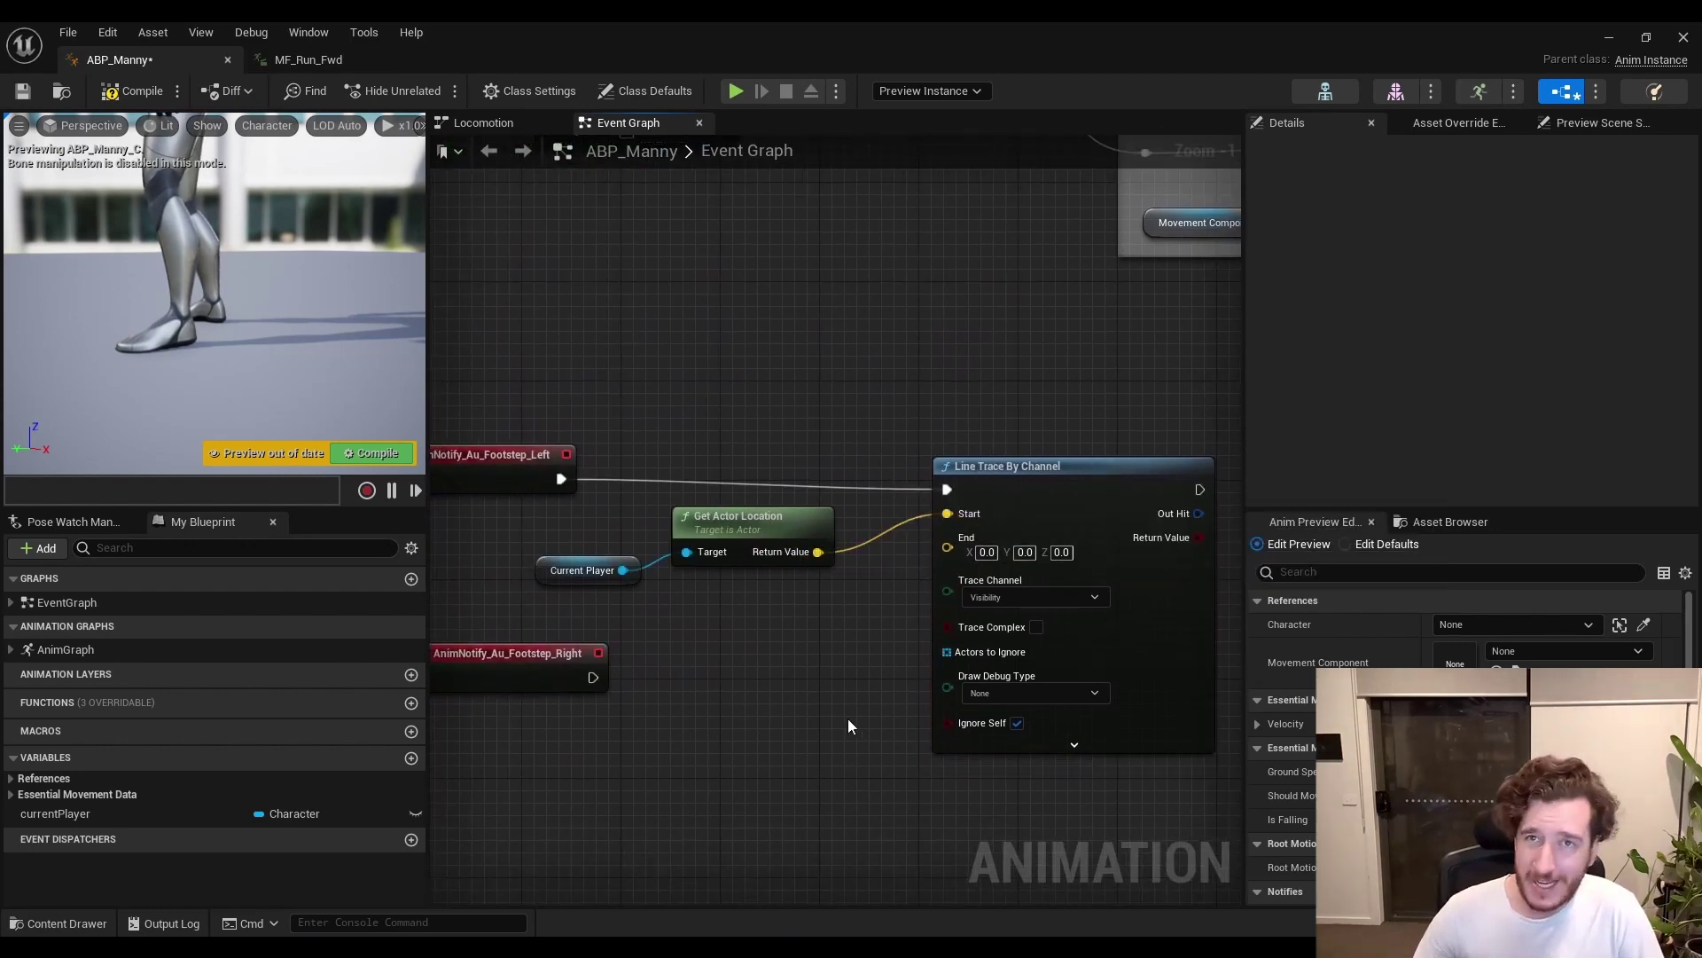
right_drag(848, 719, 686, 686)
right_click(1109, 504)
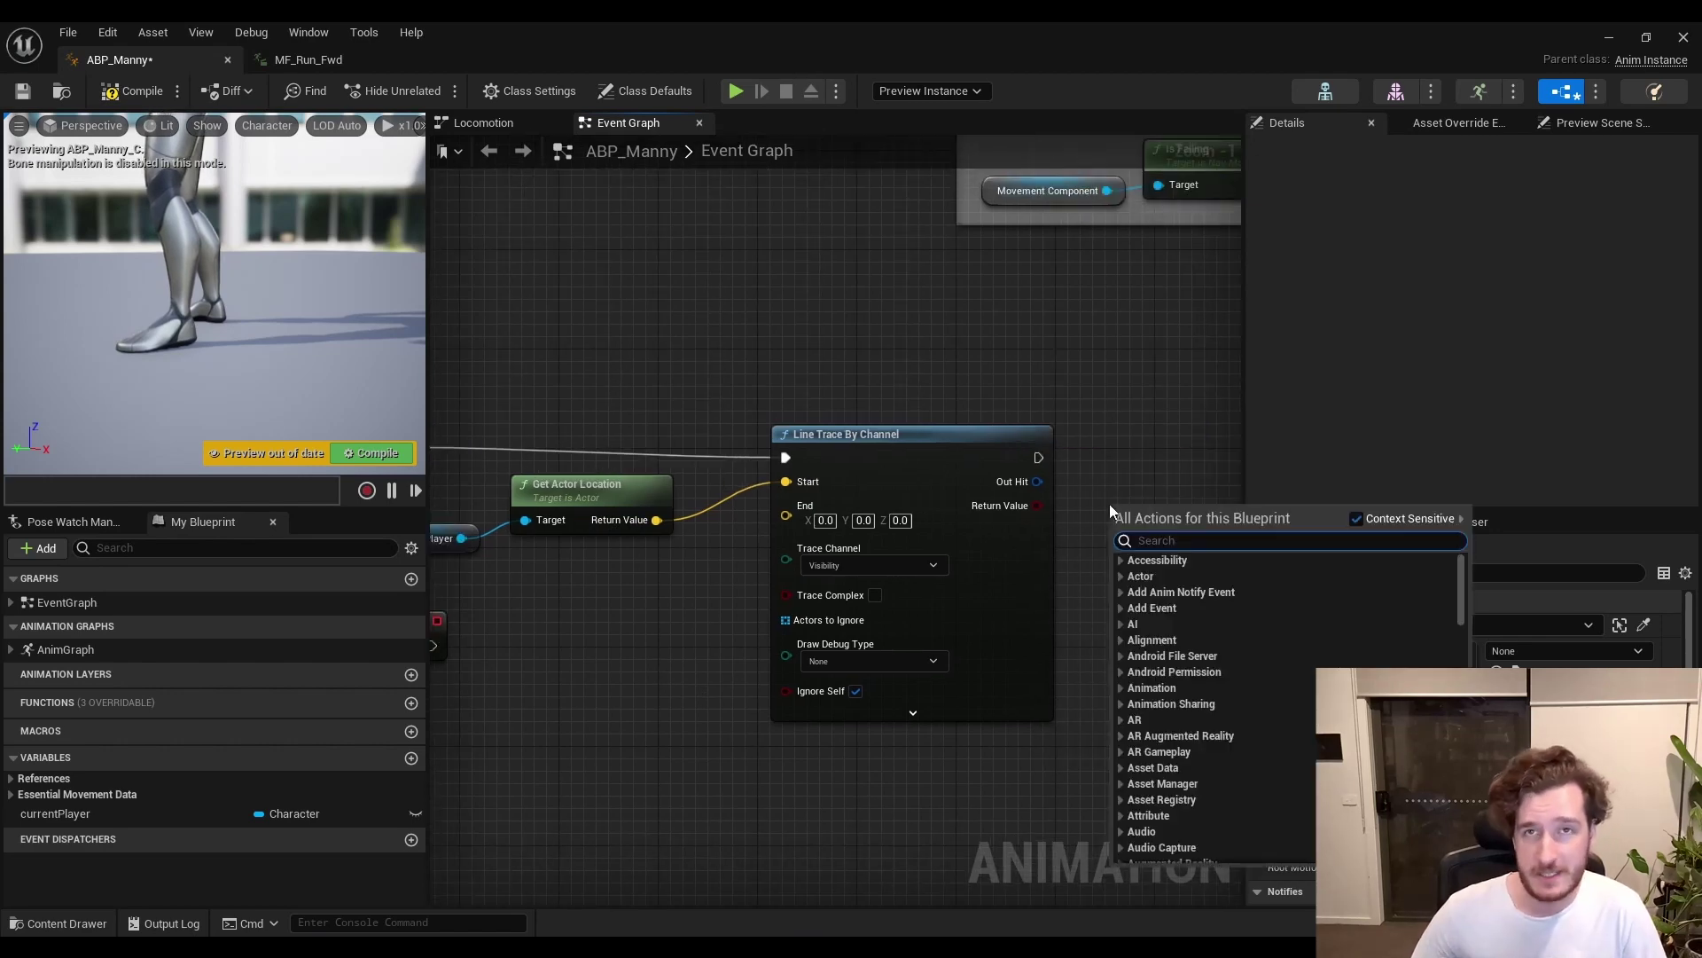
key(Escape)
right_drag(1116, 550, 1323, 511)
right_drag(843, 656, 897, 652)
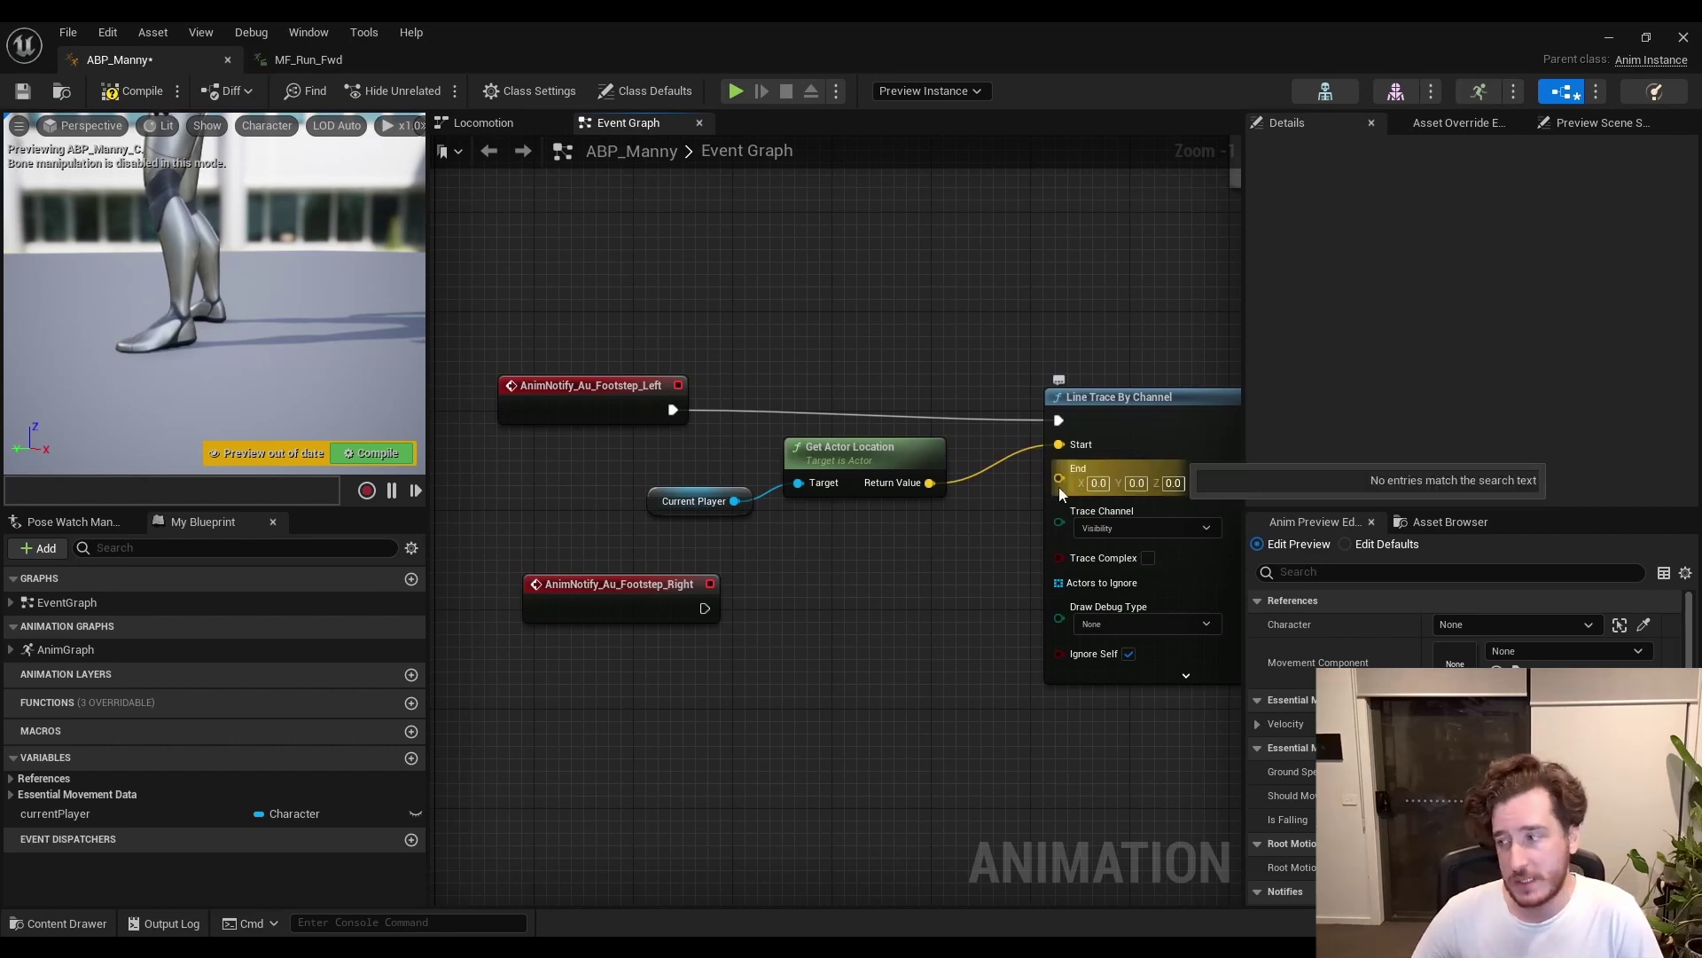
Add a Subtract node fed by the Get Actor Location return value and move the line trace node right to make room for it.
drag(930, 483, 919, 538)
text(-)
key(Return)
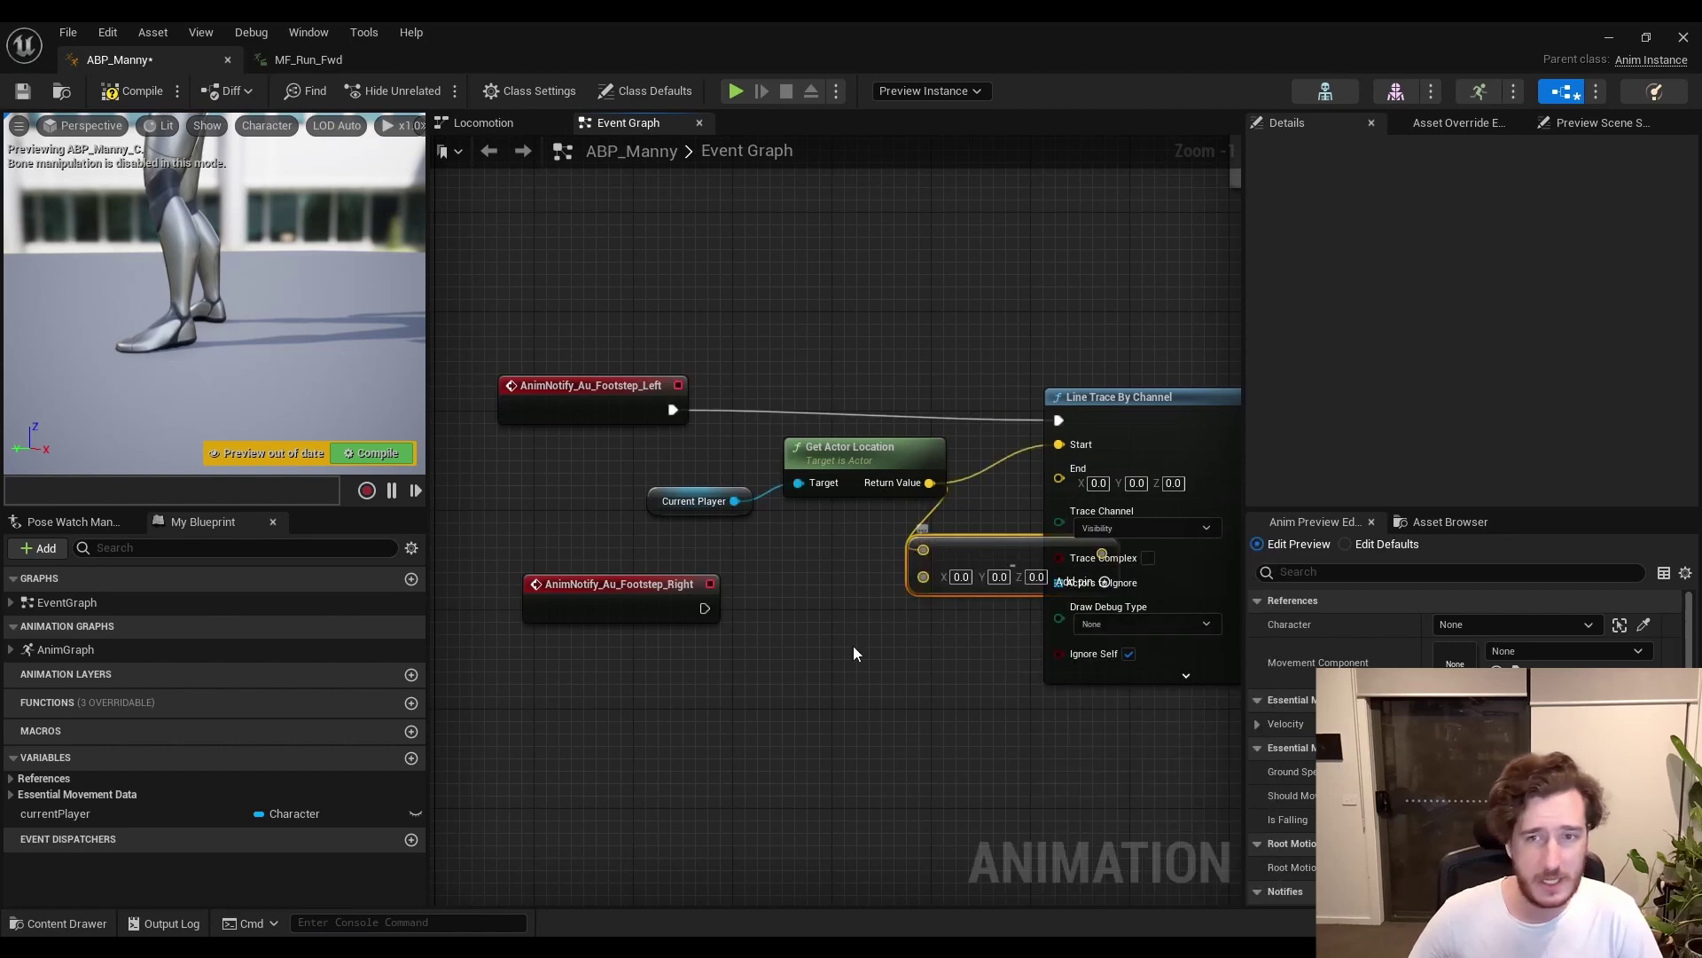
right_drag(1251, 416, 1132, 406)
drag(1132, 406, 1207, 393)
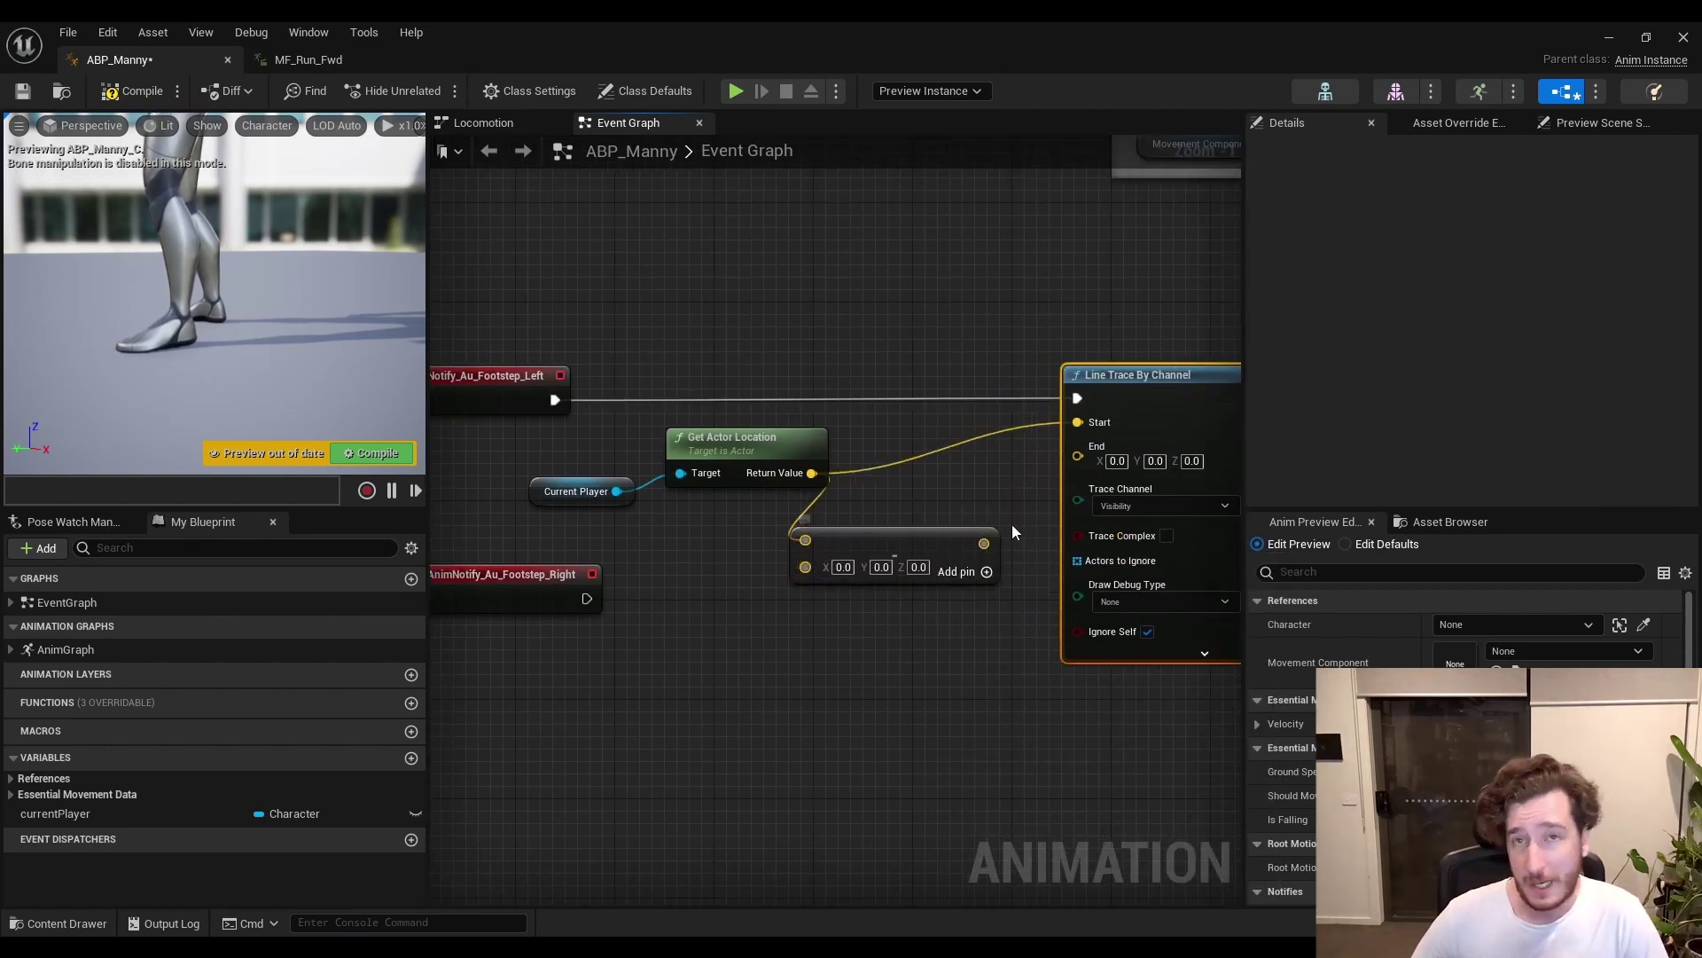
Connect the Subtract result to the line trace's End input and set the subtracted Z value to 500.
drag(984, 543, 1078, 447)
click(964, 699)
right_drag(868, 677, 1019, 696)
right_drag(1072, 619, 950, 615)
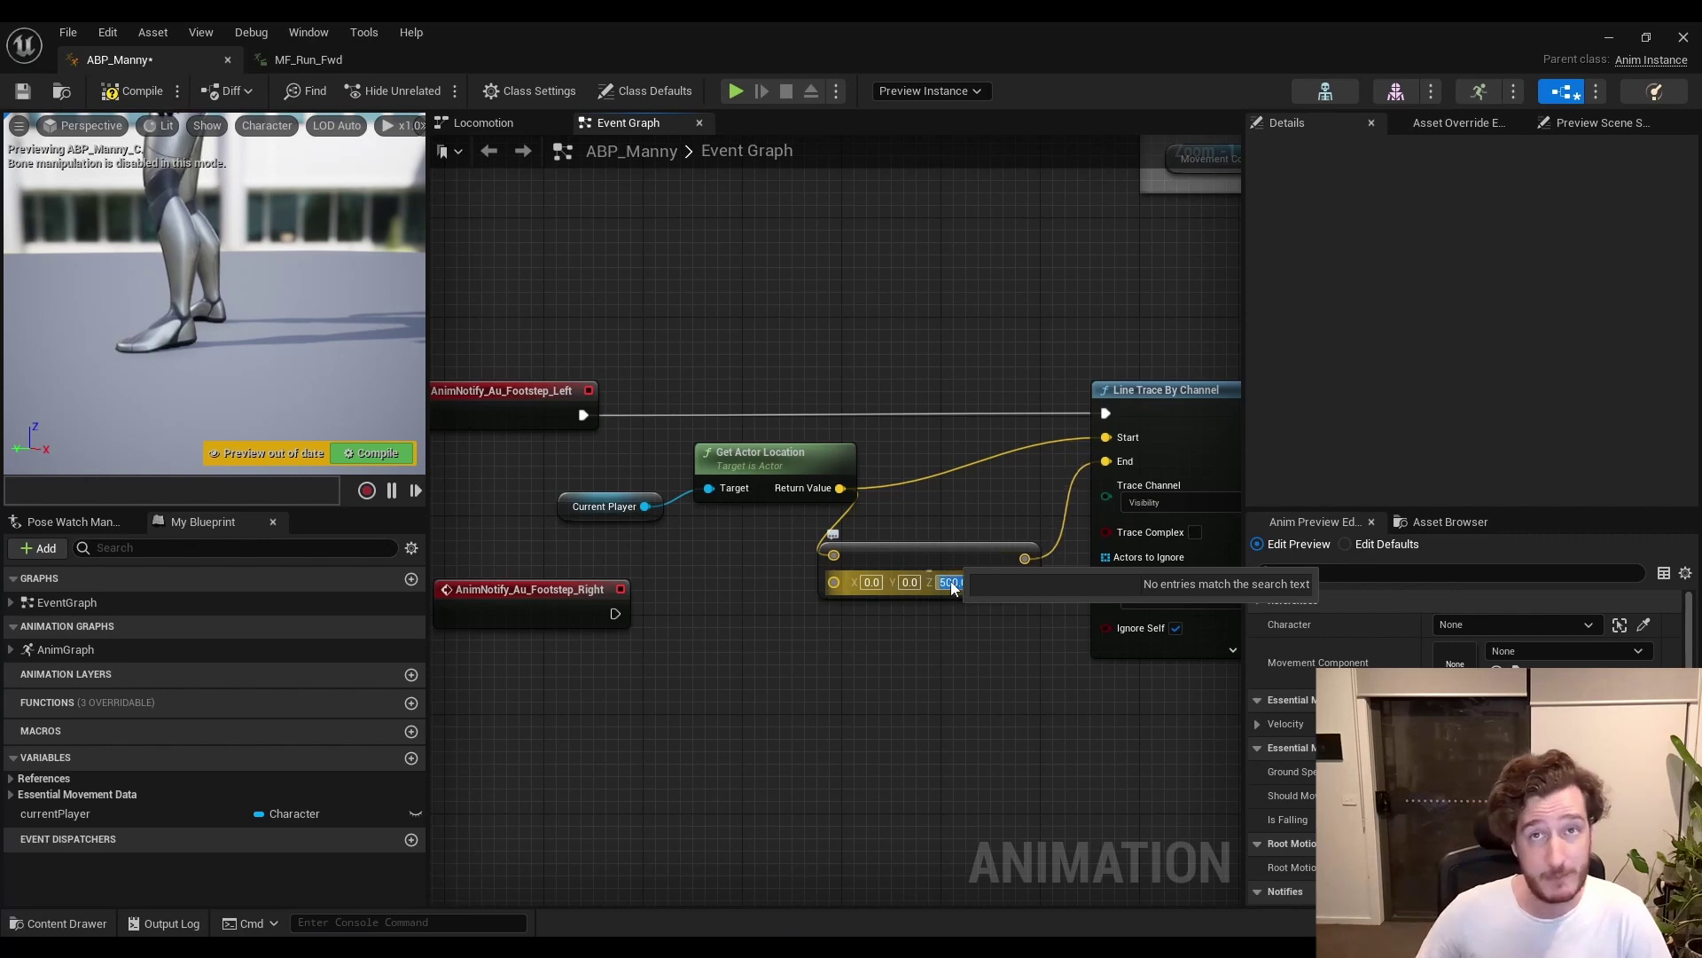
key(Return)
Move the right footstep event further down and place a copy of the Get Actor Location, Subtract and Line Trace nodes beside it.
right_drag(784, 711, 909, 678)
drag(714, 592, 606, 719)
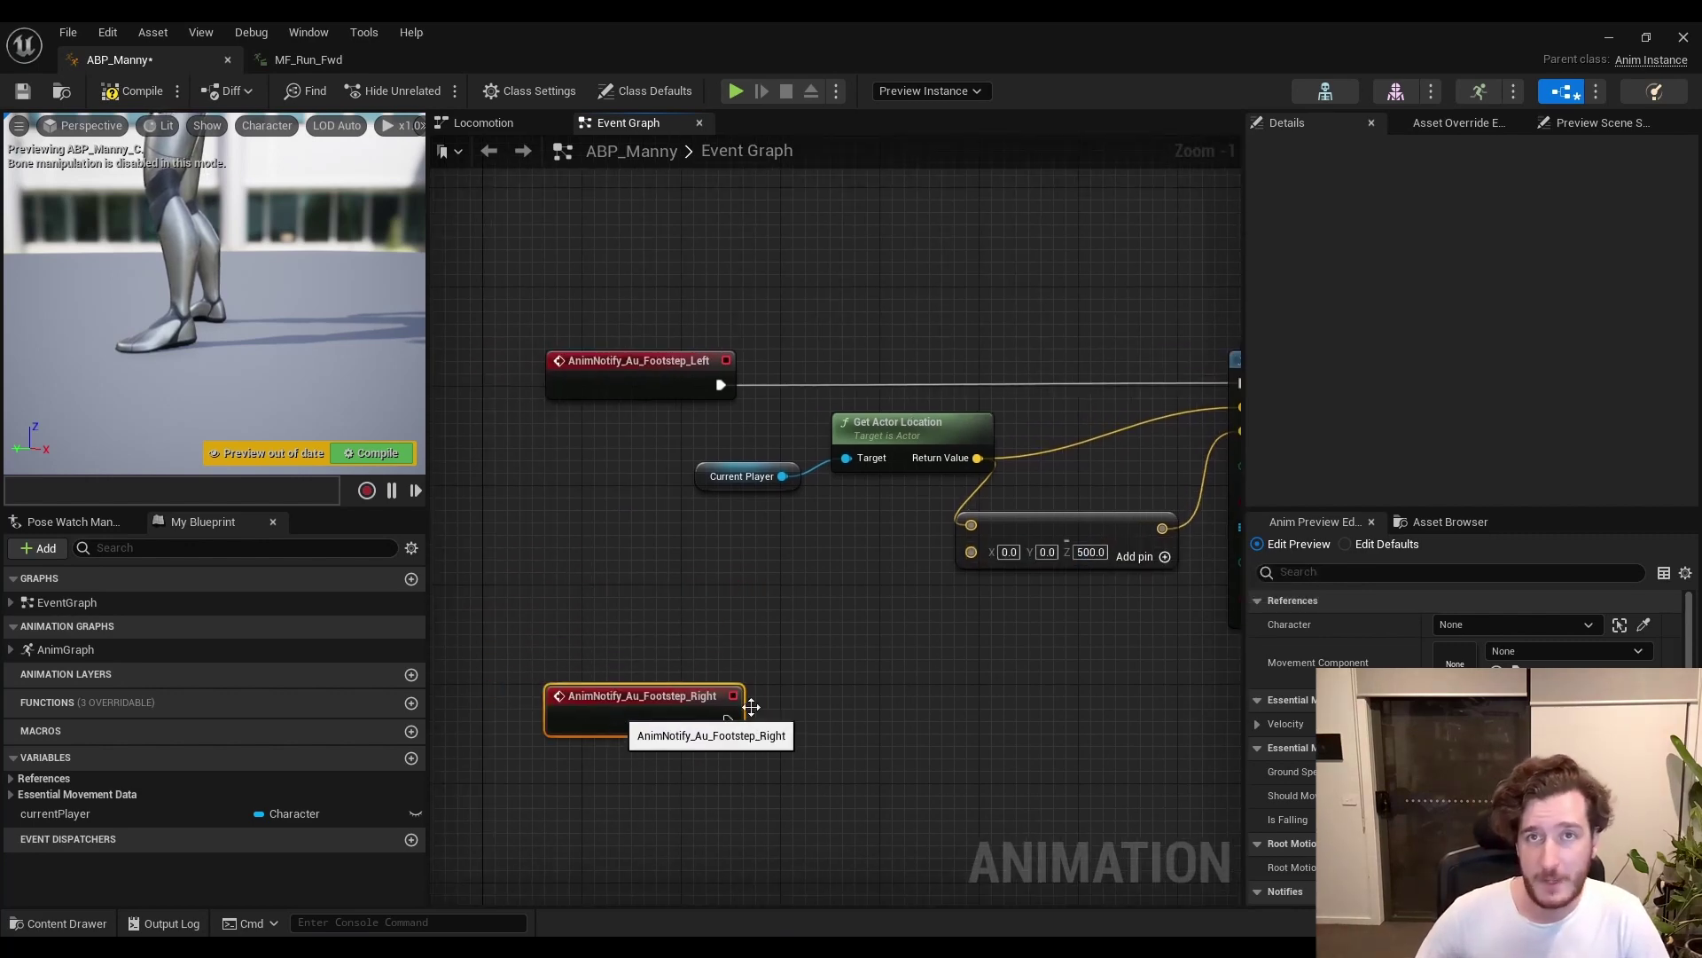
right_drag(934, 701, 737, 596)
scroll(769, 620, down, 1)
right_drag(653, 529, 619, 516)
drag(545, 505, 1098, 292)
click(771, 559)
drag(693, 549, 1228, 260)
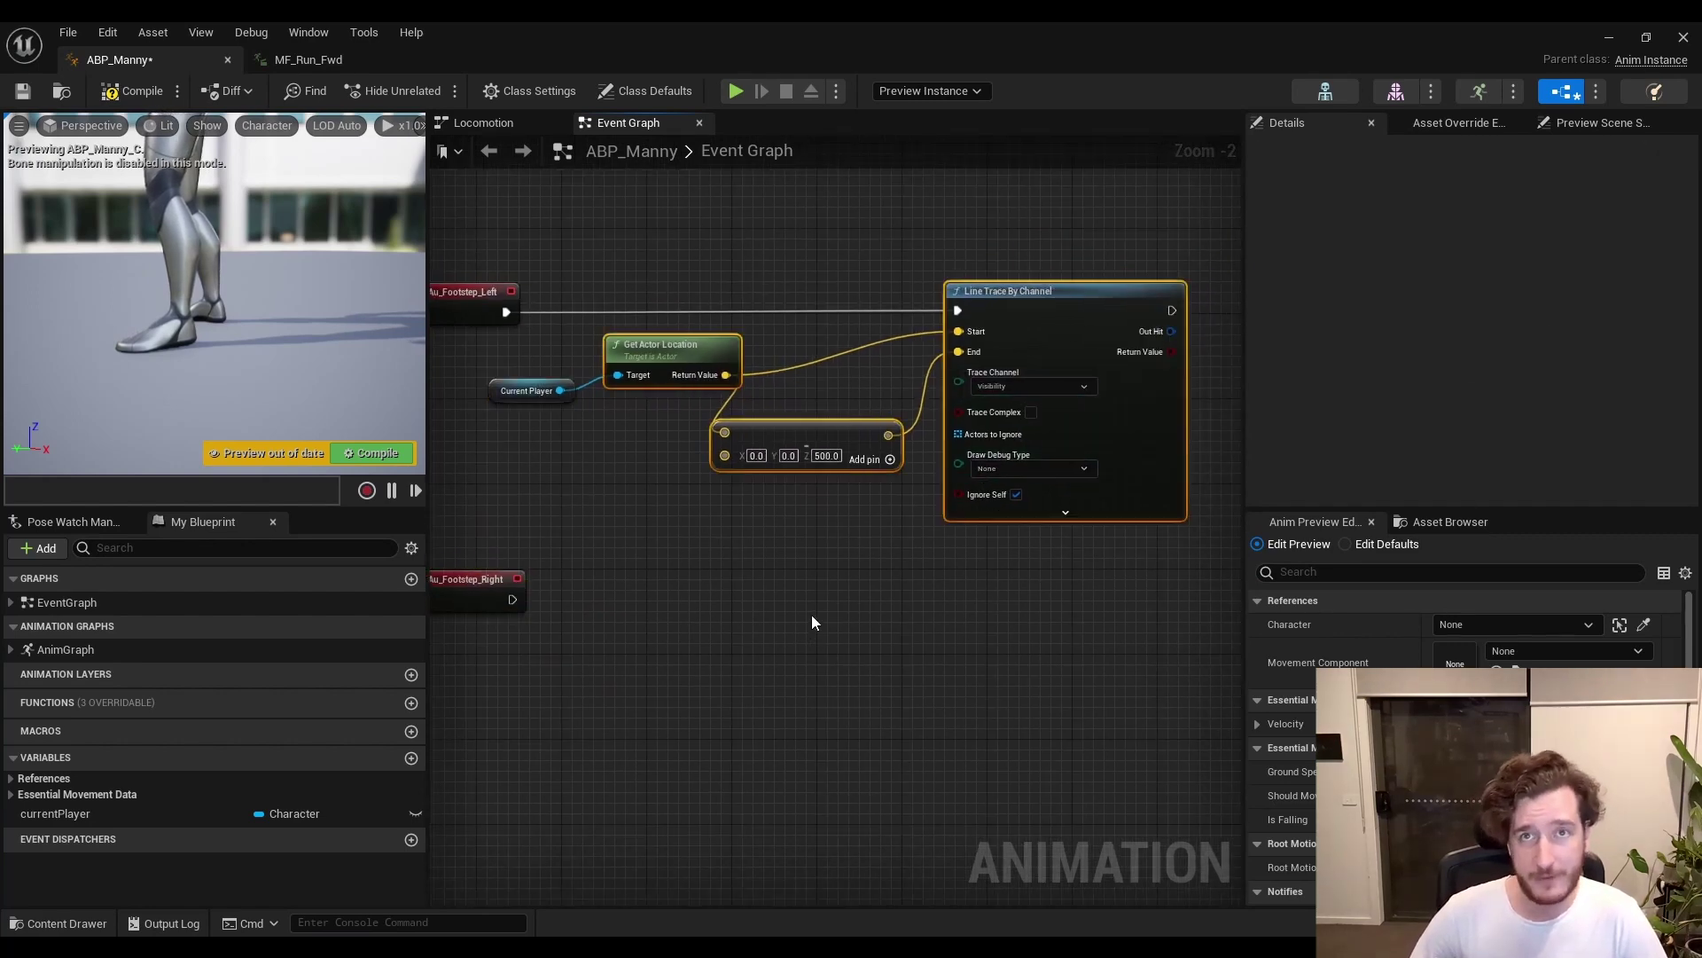
key(ctrl+c)
key(ctrl+v)
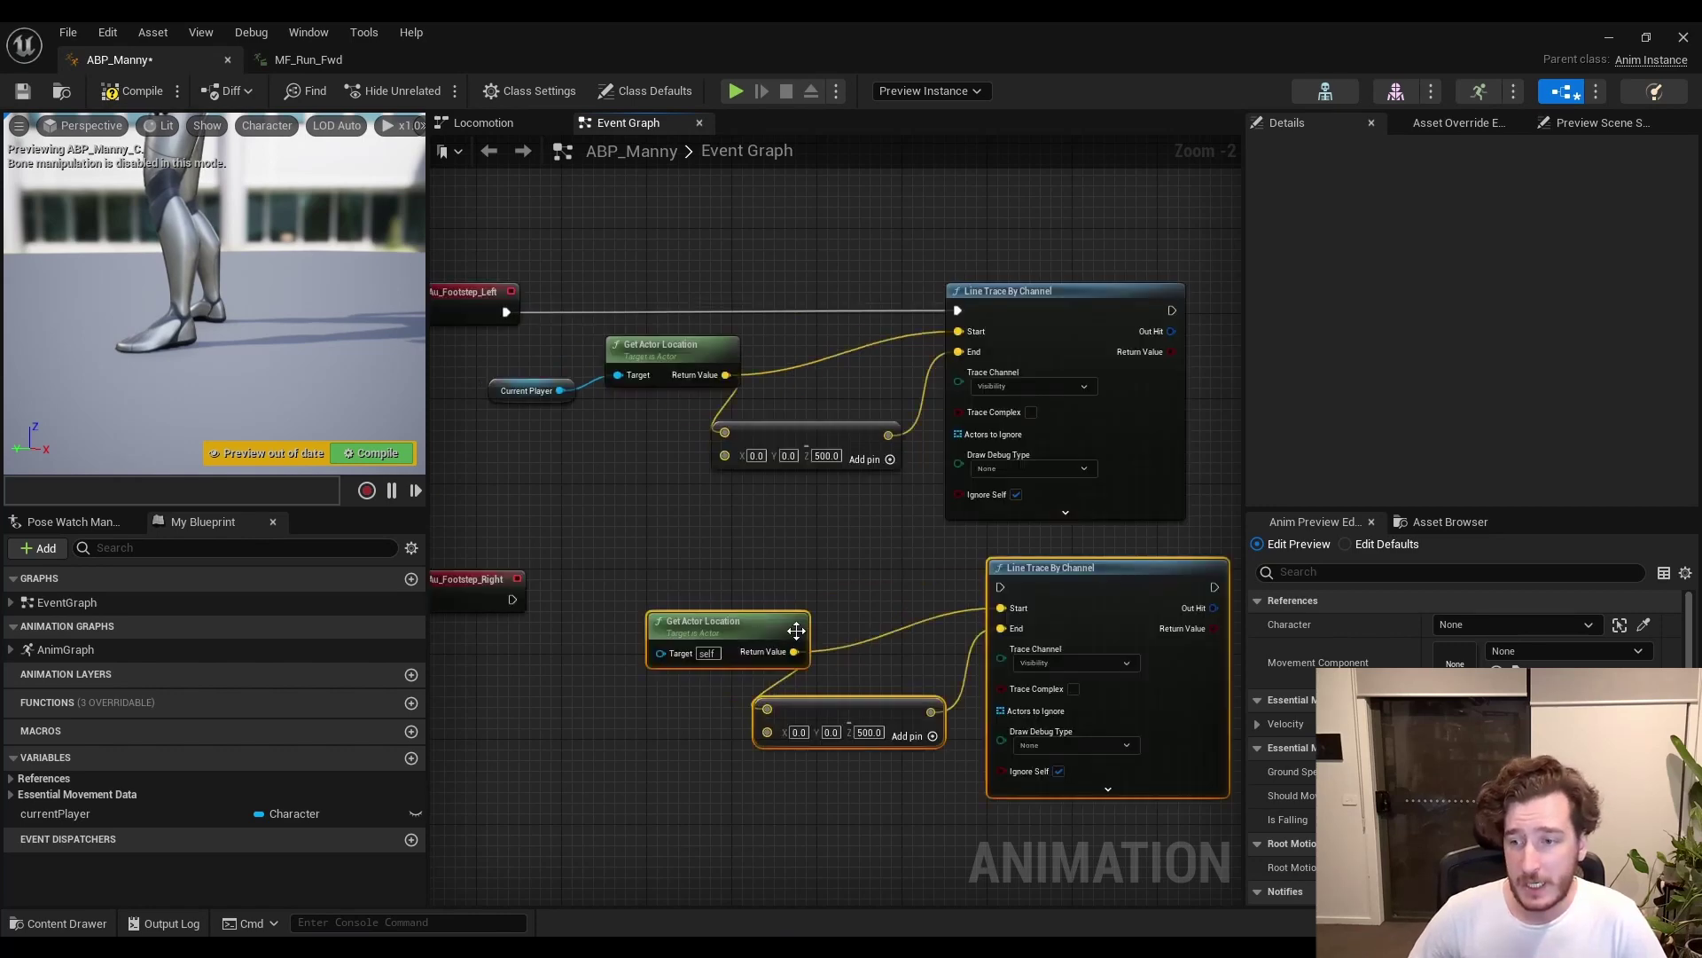
drag(1005, 625, 1039, 624)
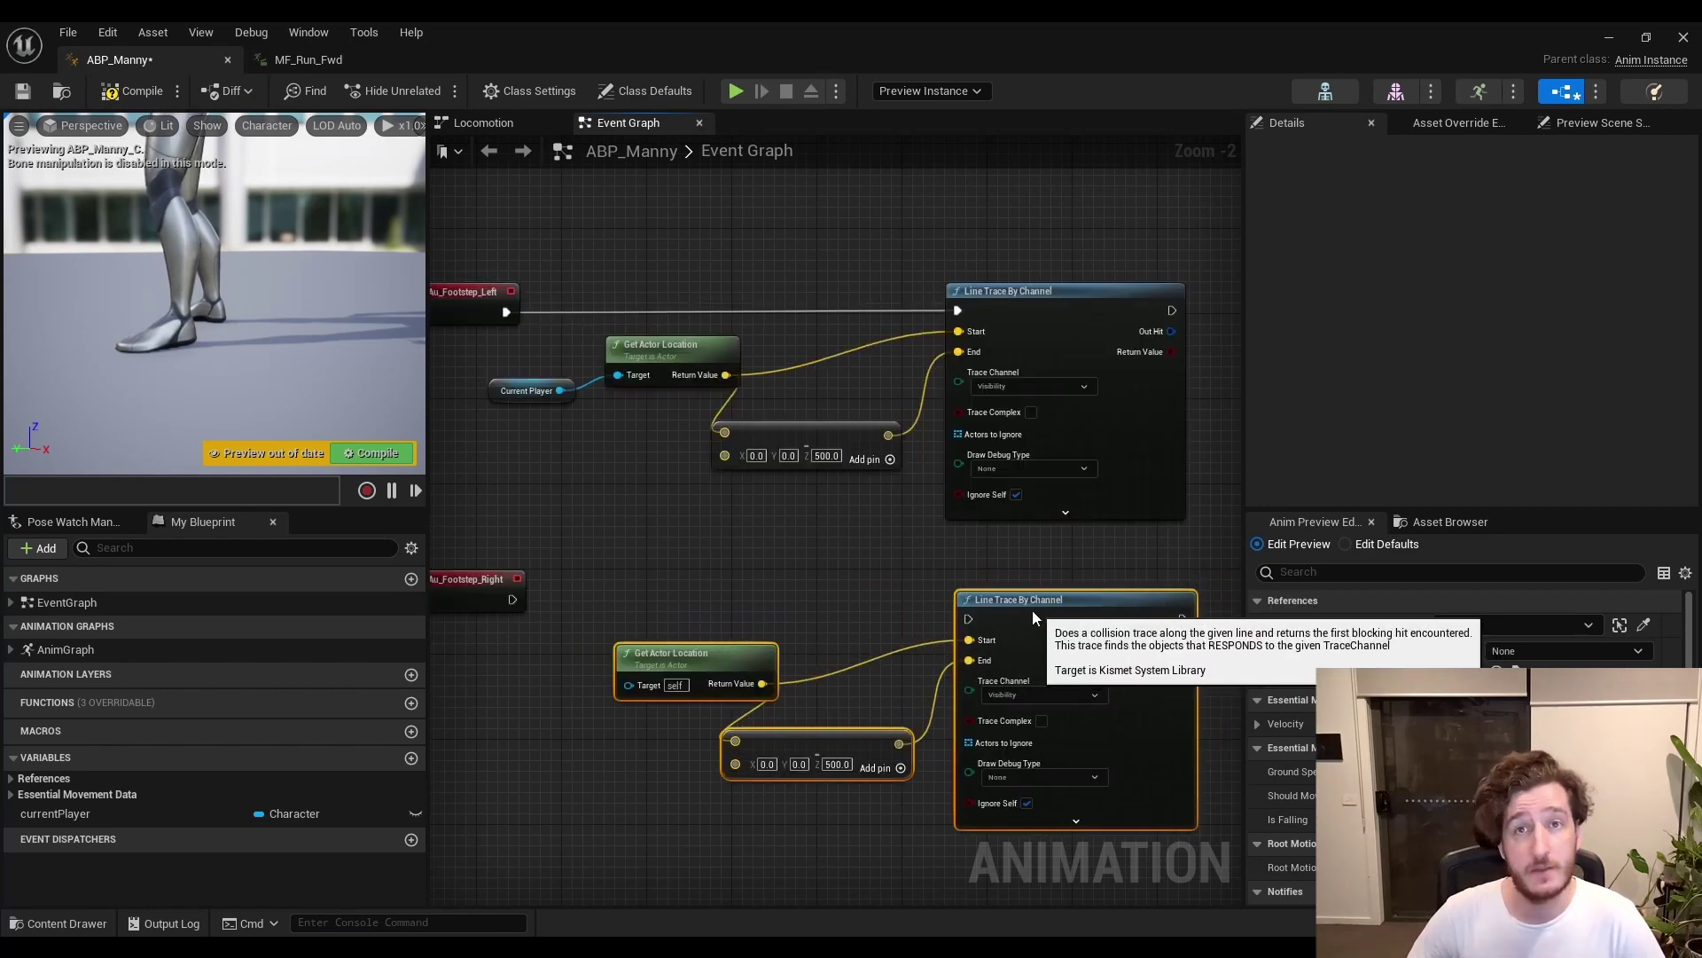
Connect the right footstep event to the copied line trace and Current Player to the copied Get Actor Location's Target.
click(507, 625)
drag(511, 599, 969, 619)
drag(560, 391, 630, 684)
right_drag(821, 808, 712, 787)
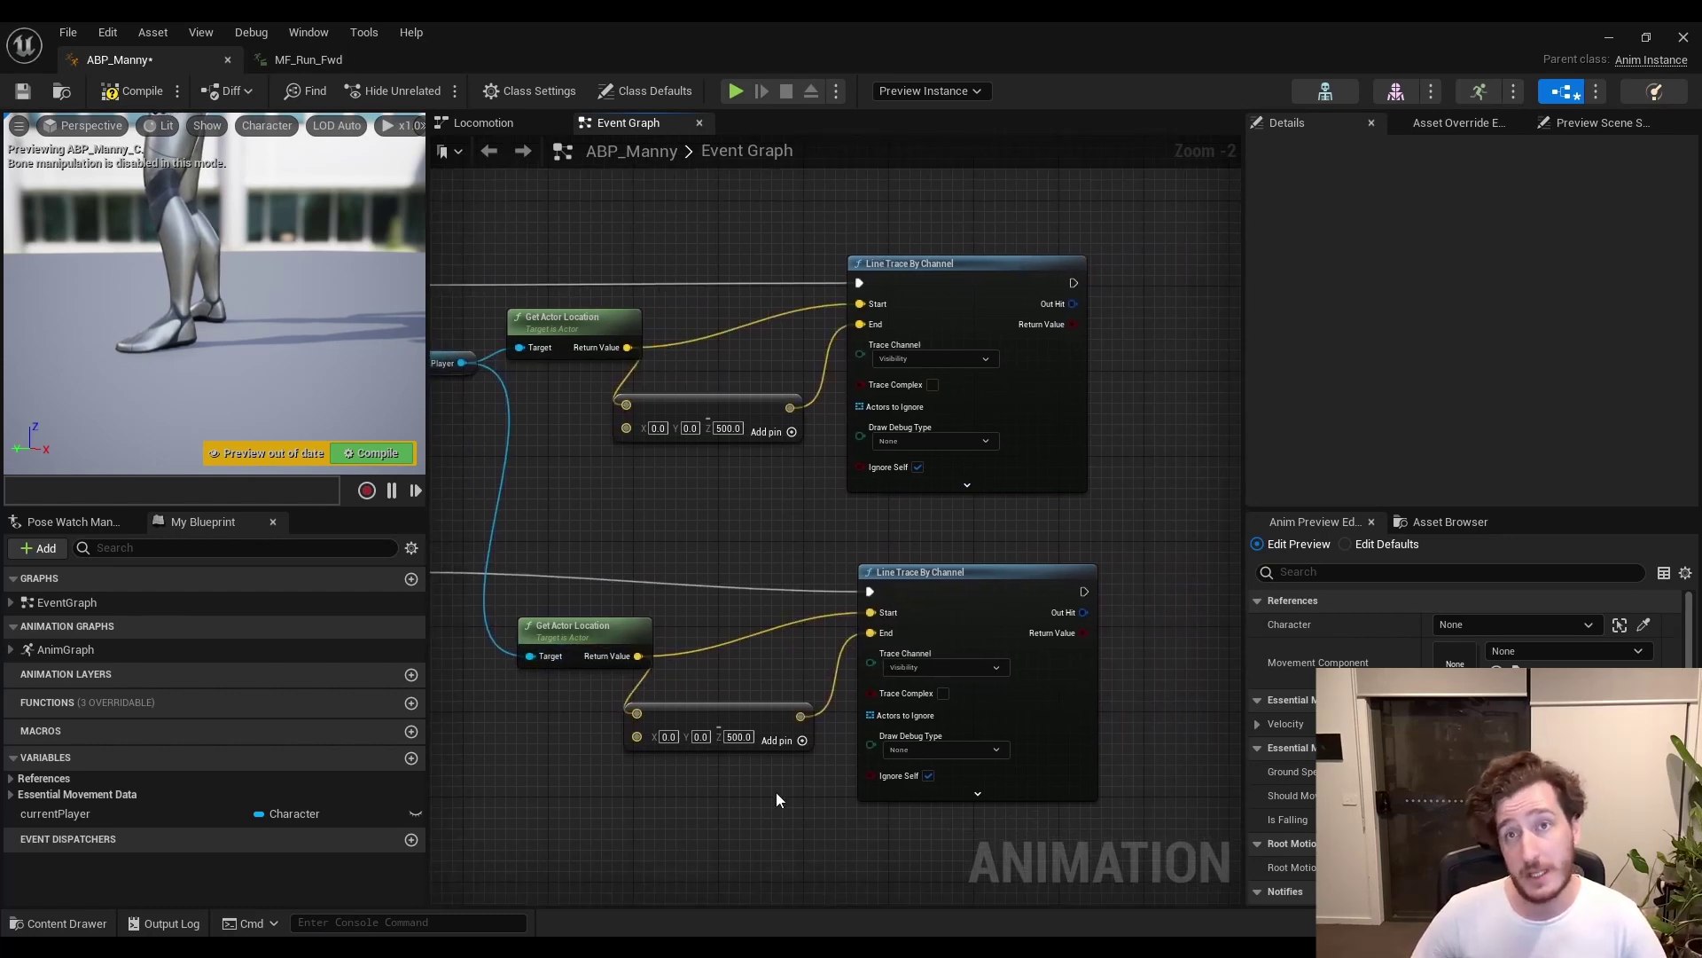
Set Draw Debug Type to Persistent on both Line Trace By Channel nodes.
click(966, 668)
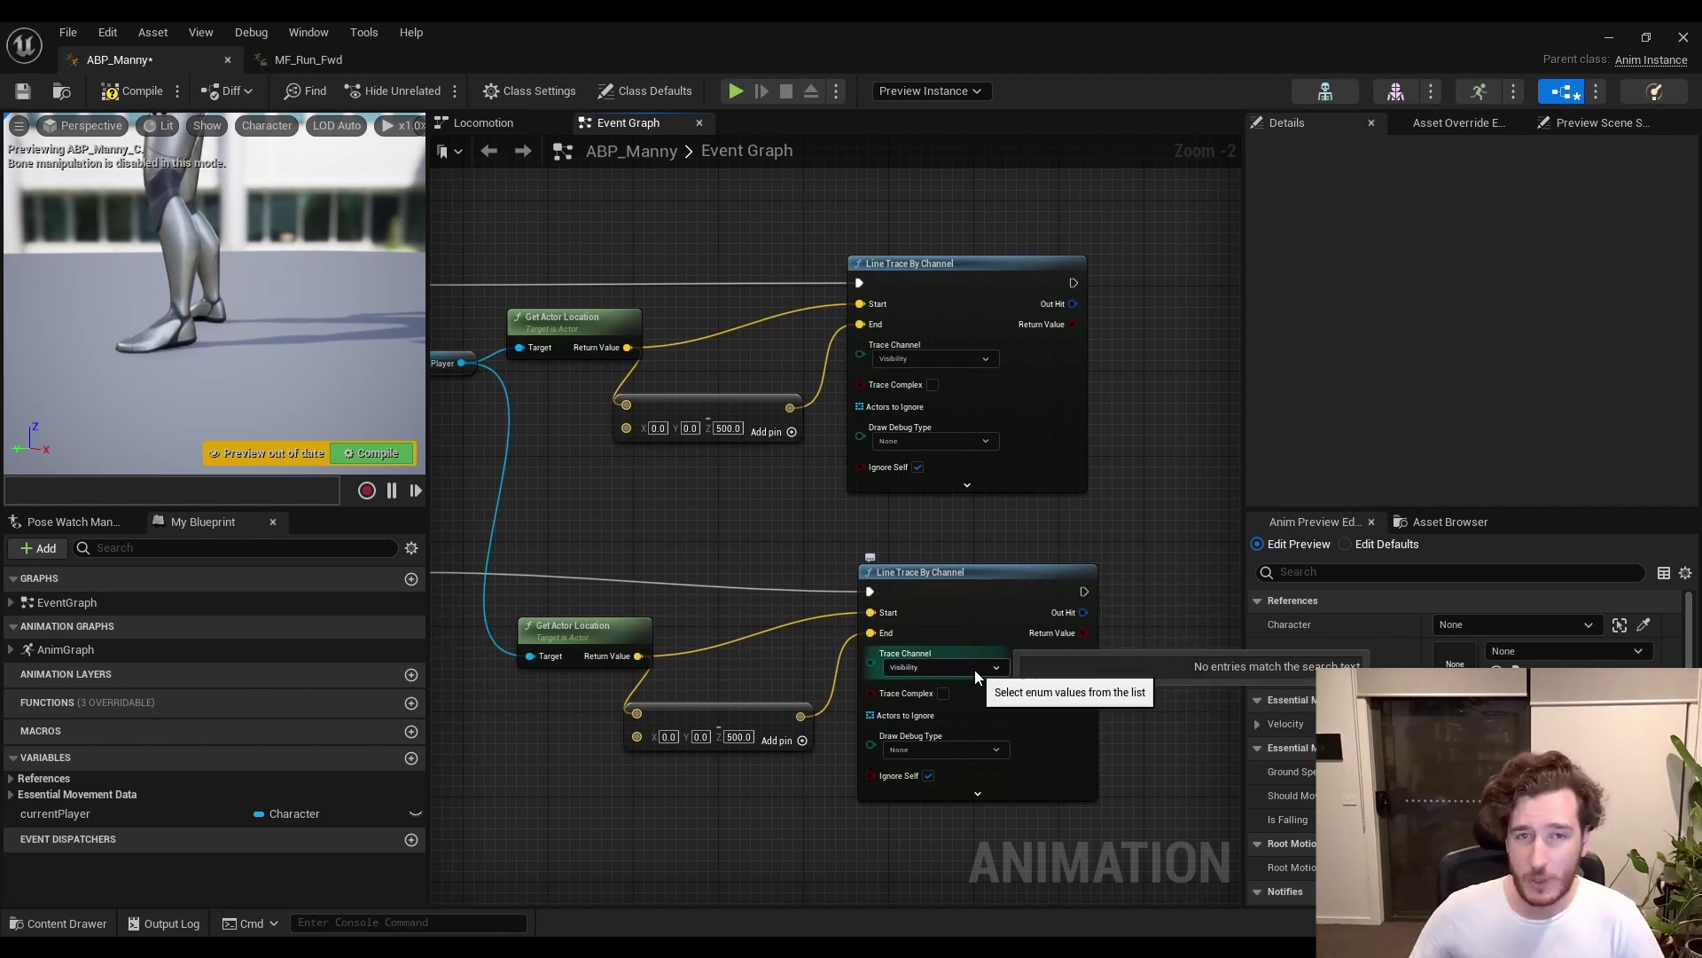
click(976, 670)
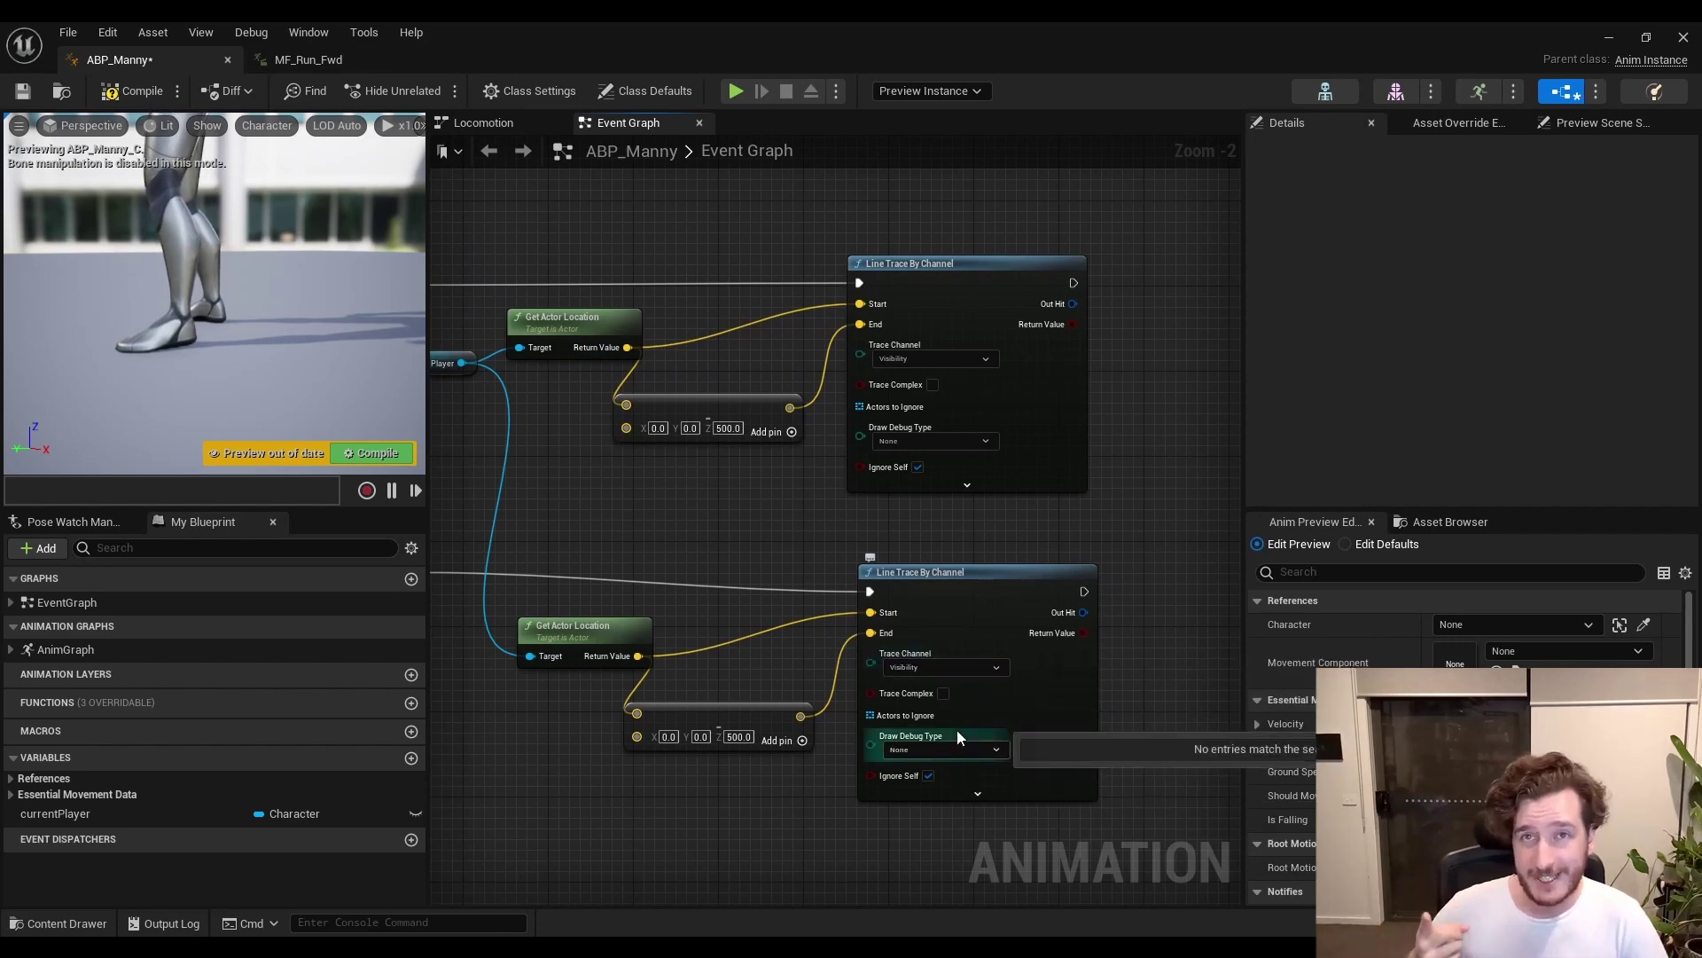
click(963, 747)
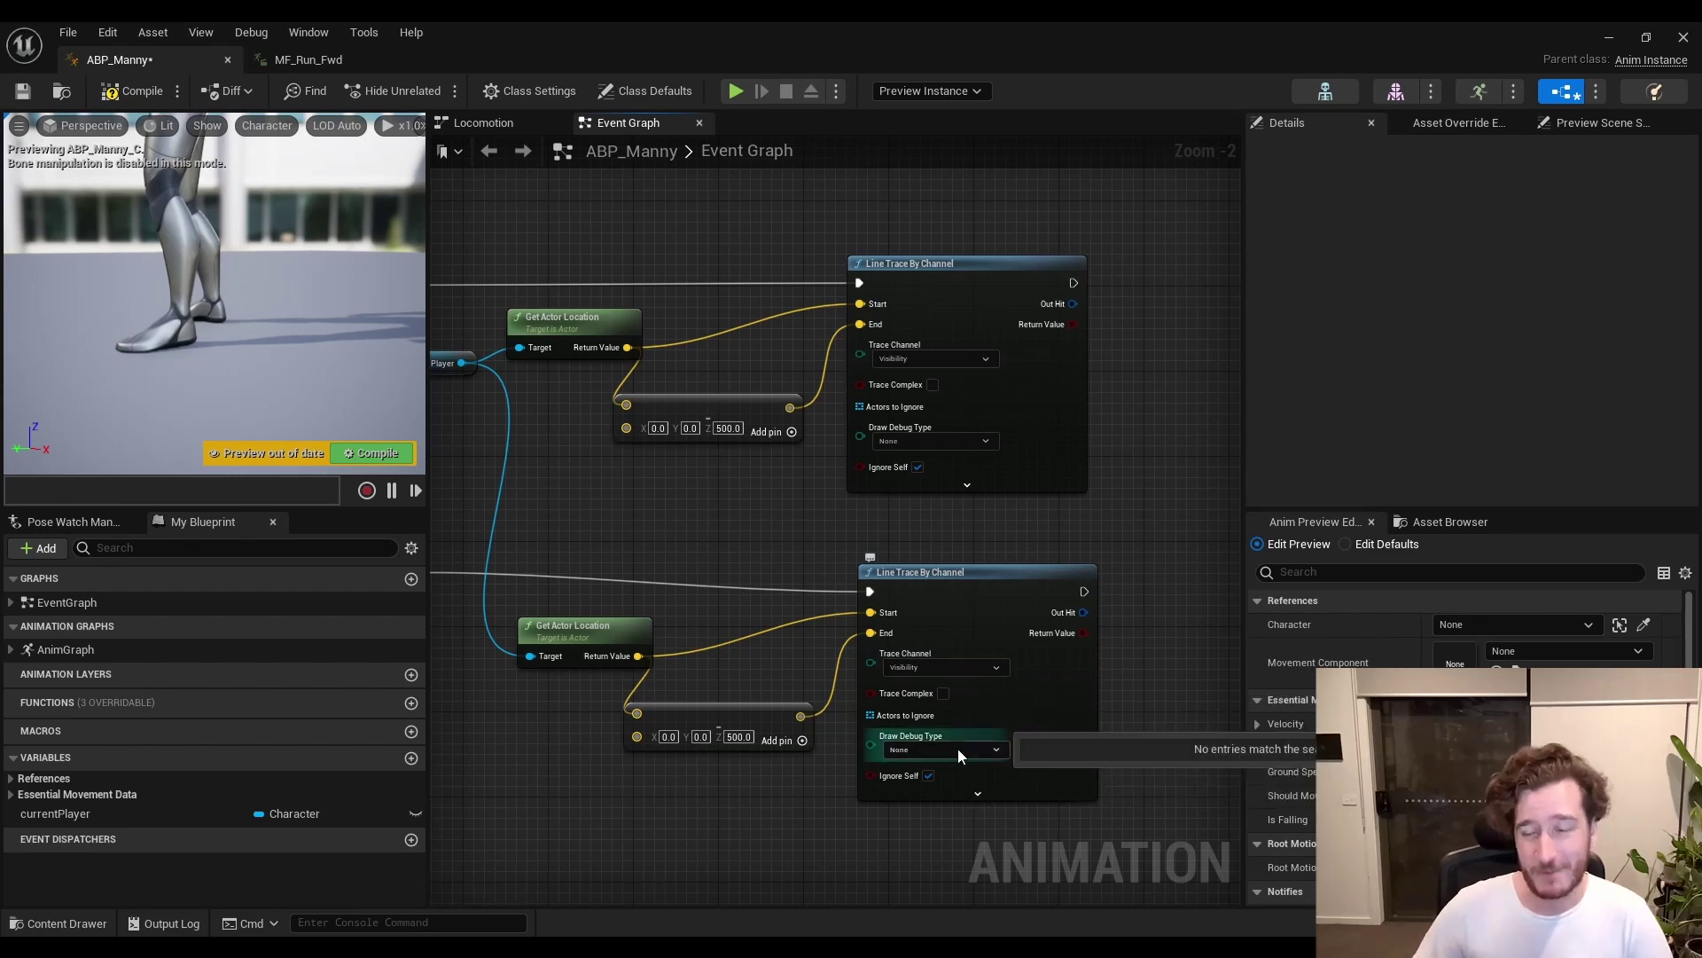
click(958, 753)
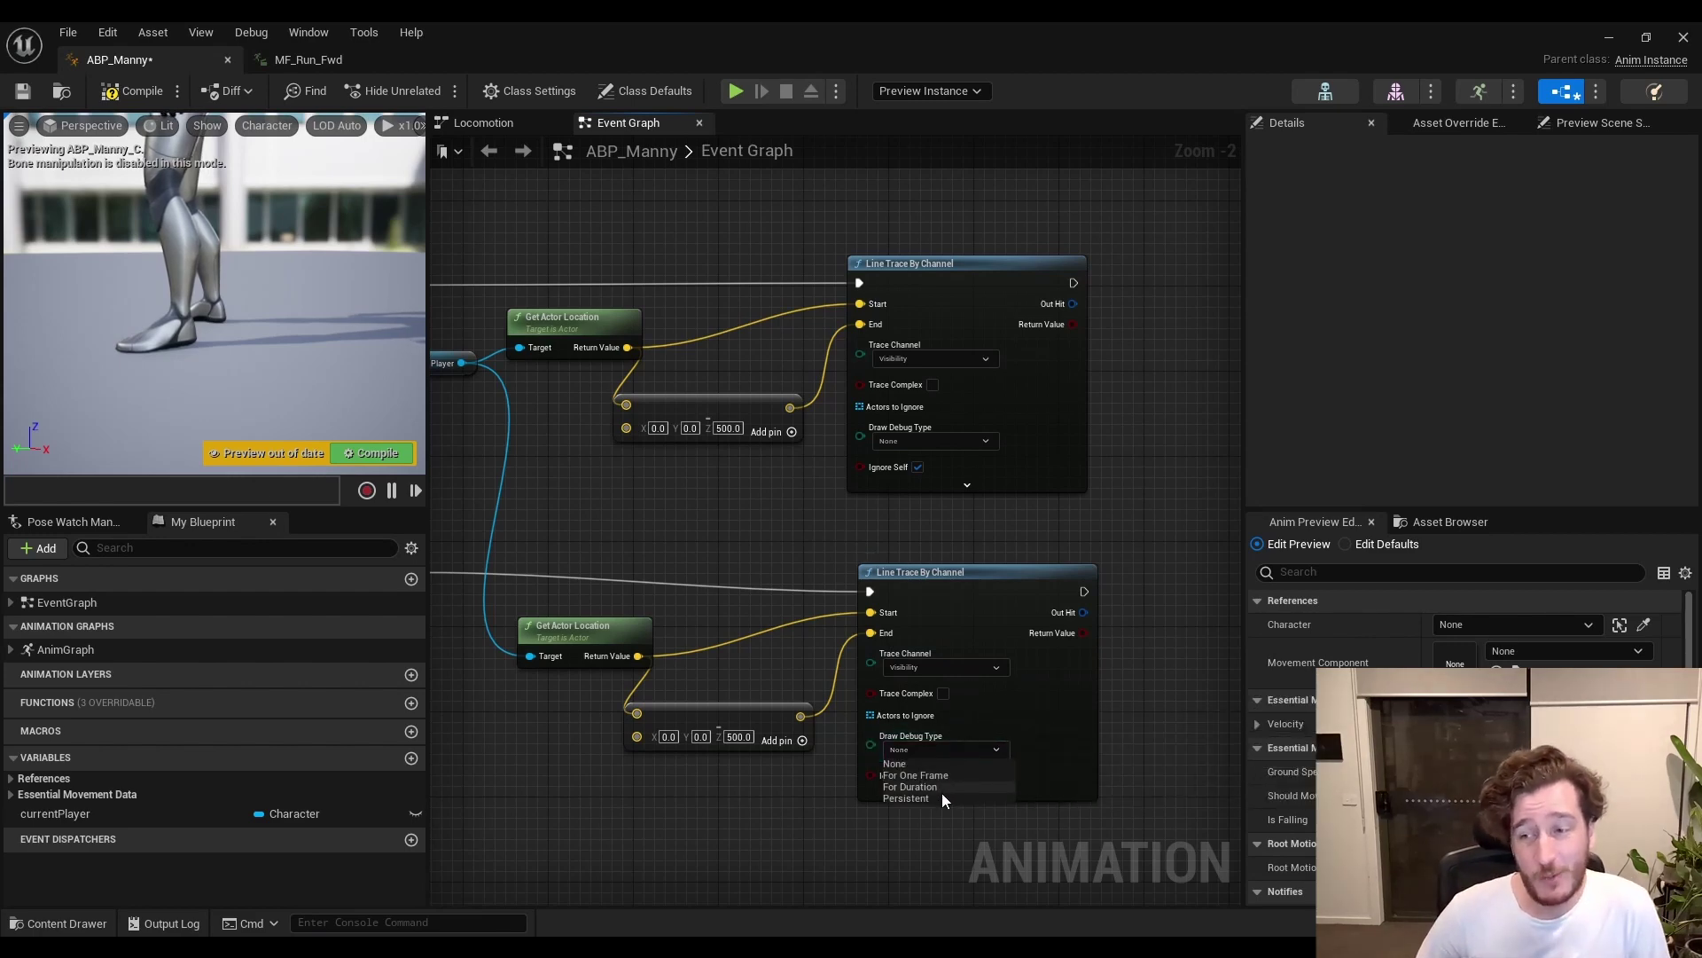
click(942, 797)
click(961, 439)
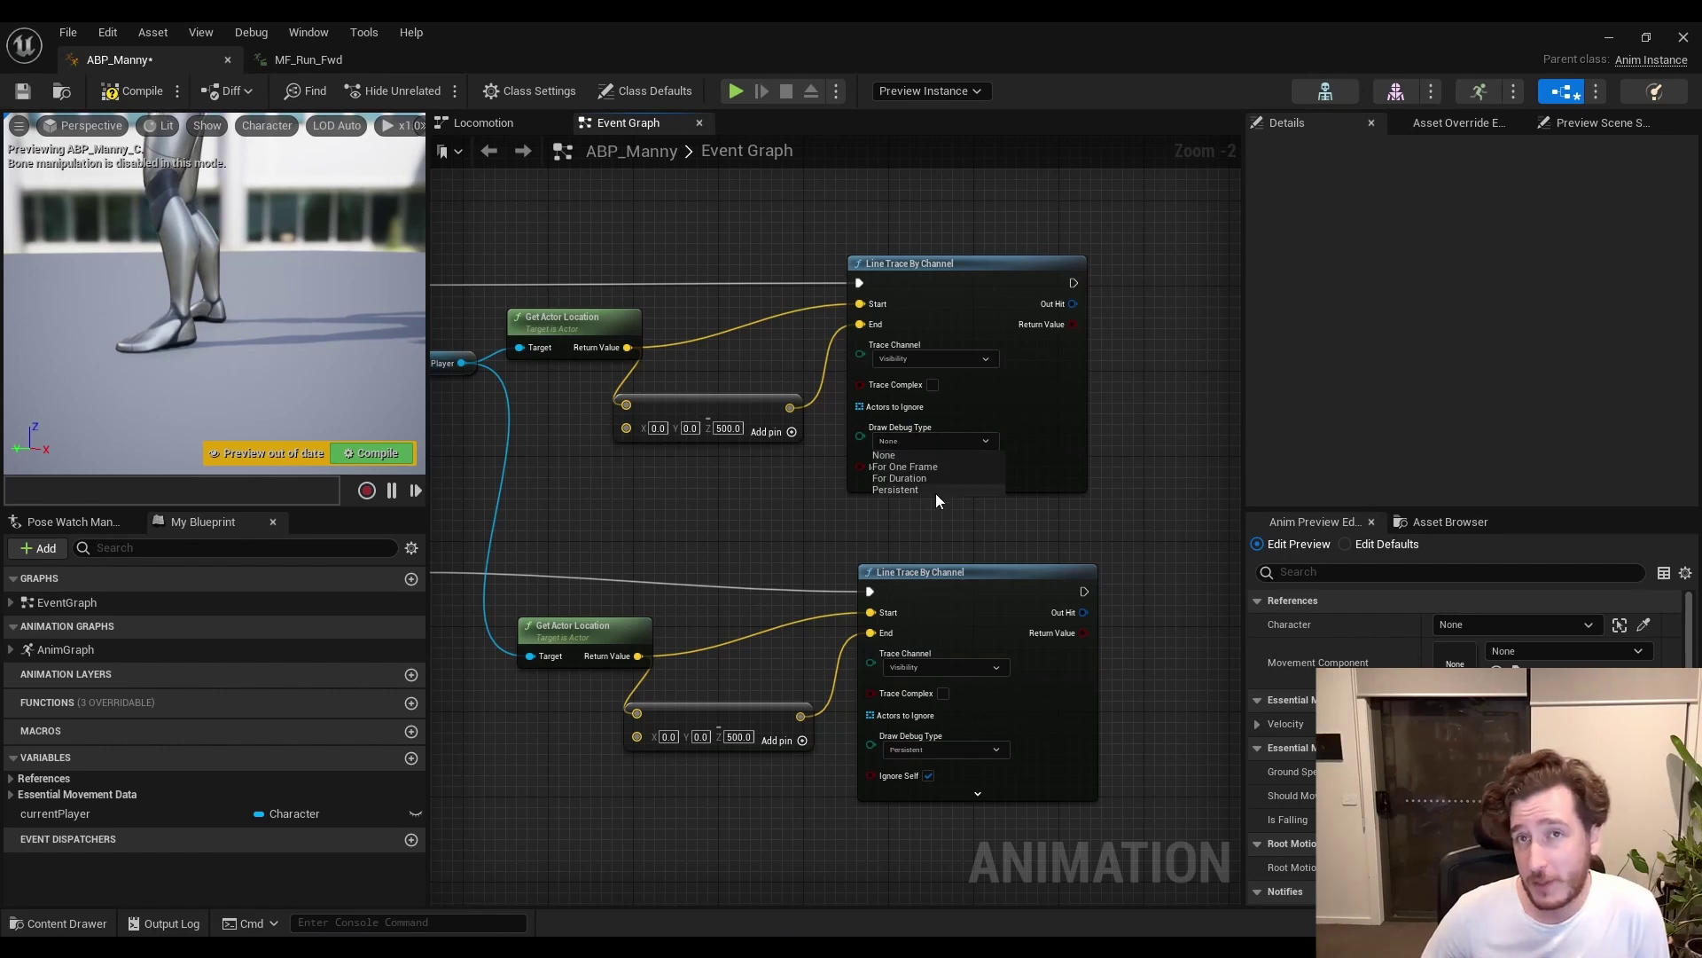
click(937, 493)
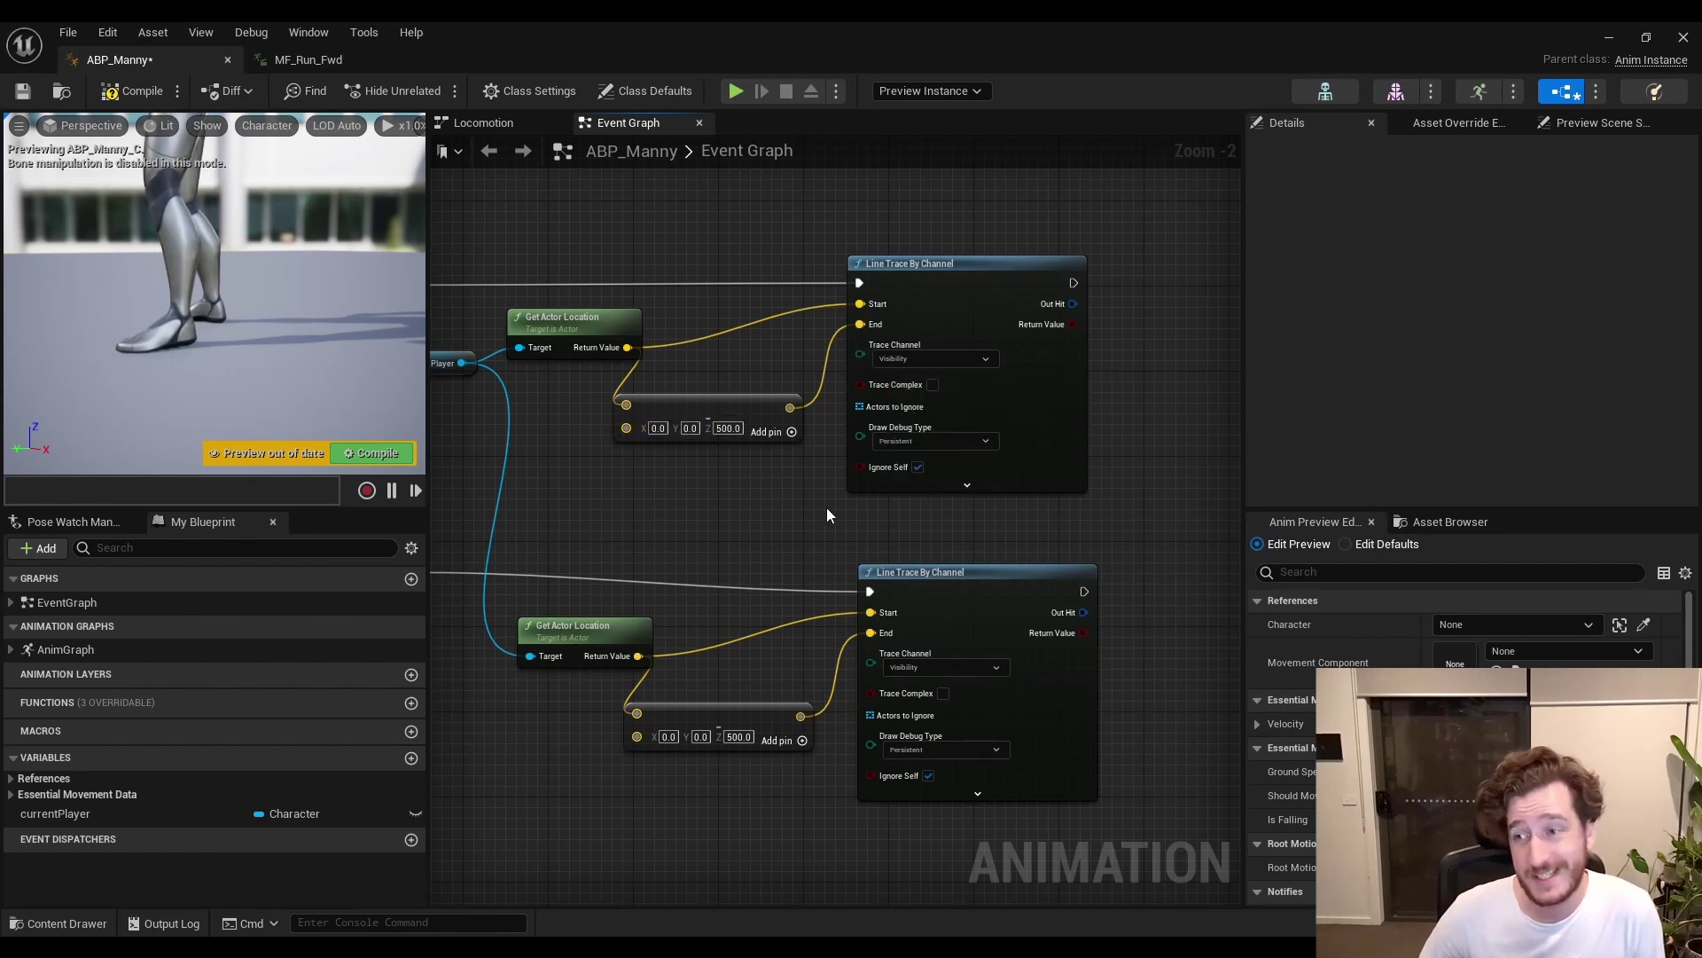
Compile the animation blueprint, start playing the level and give the game viewport mouse control.
click(158, 100)
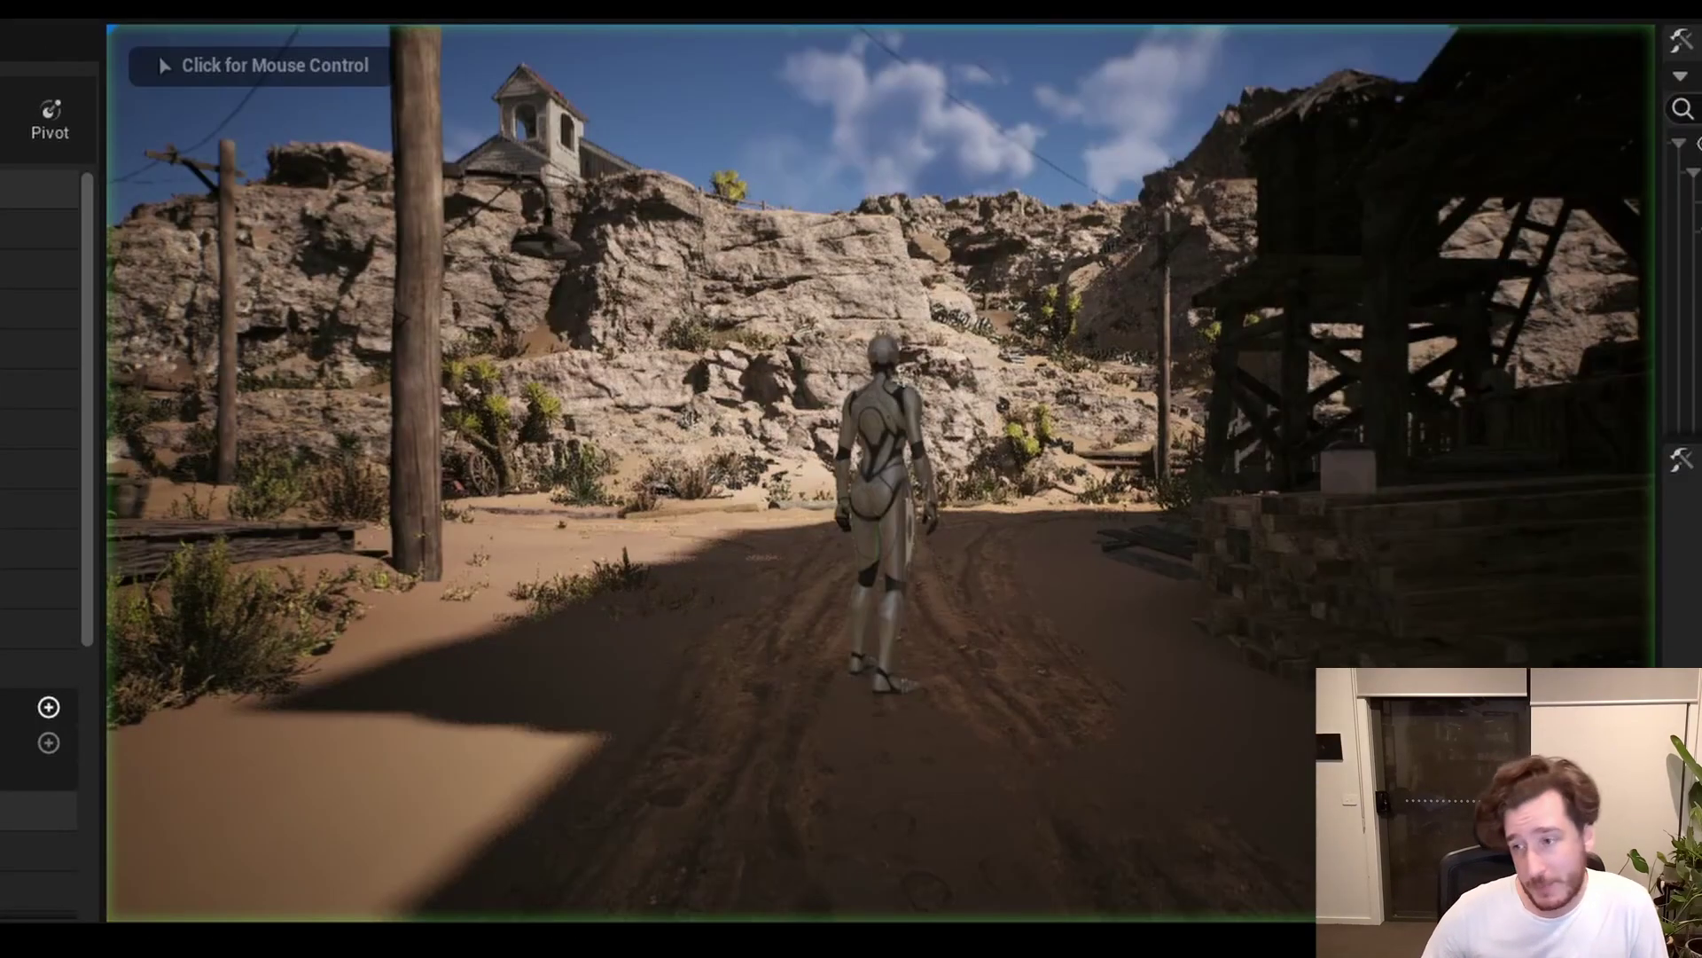
click(661, 654)
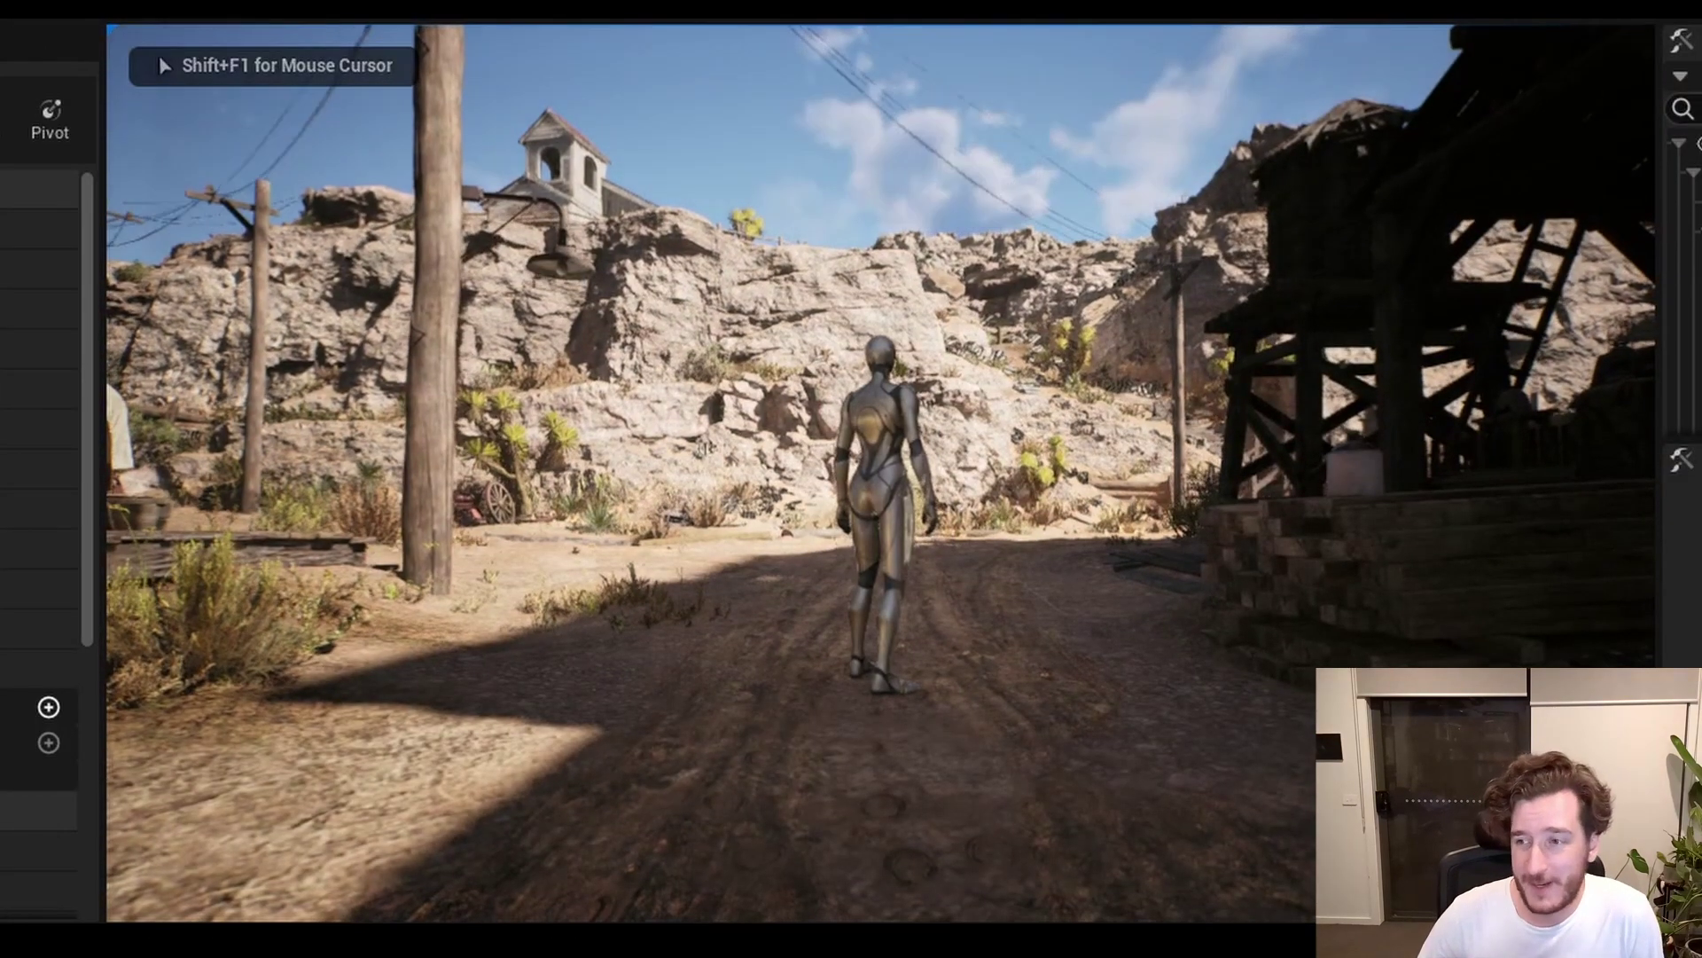
Run the character around the Old West street in several directions and examine the debug line traces drawn at its footsteps.
key(w)
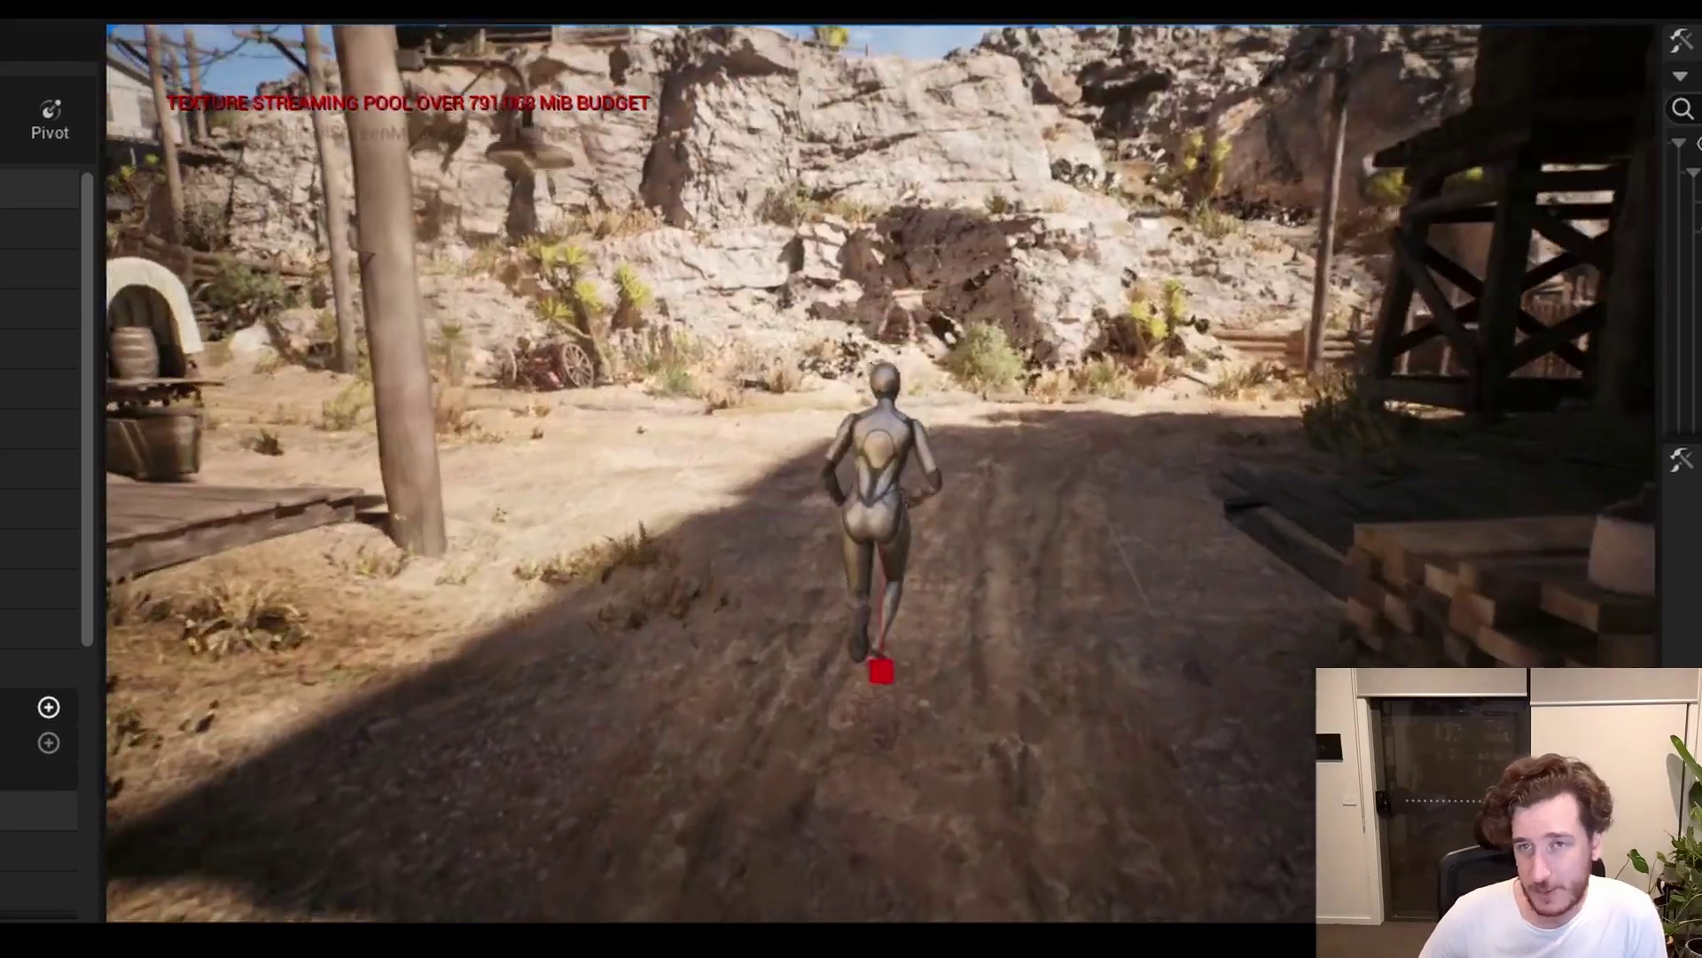
key(d)
key(s)
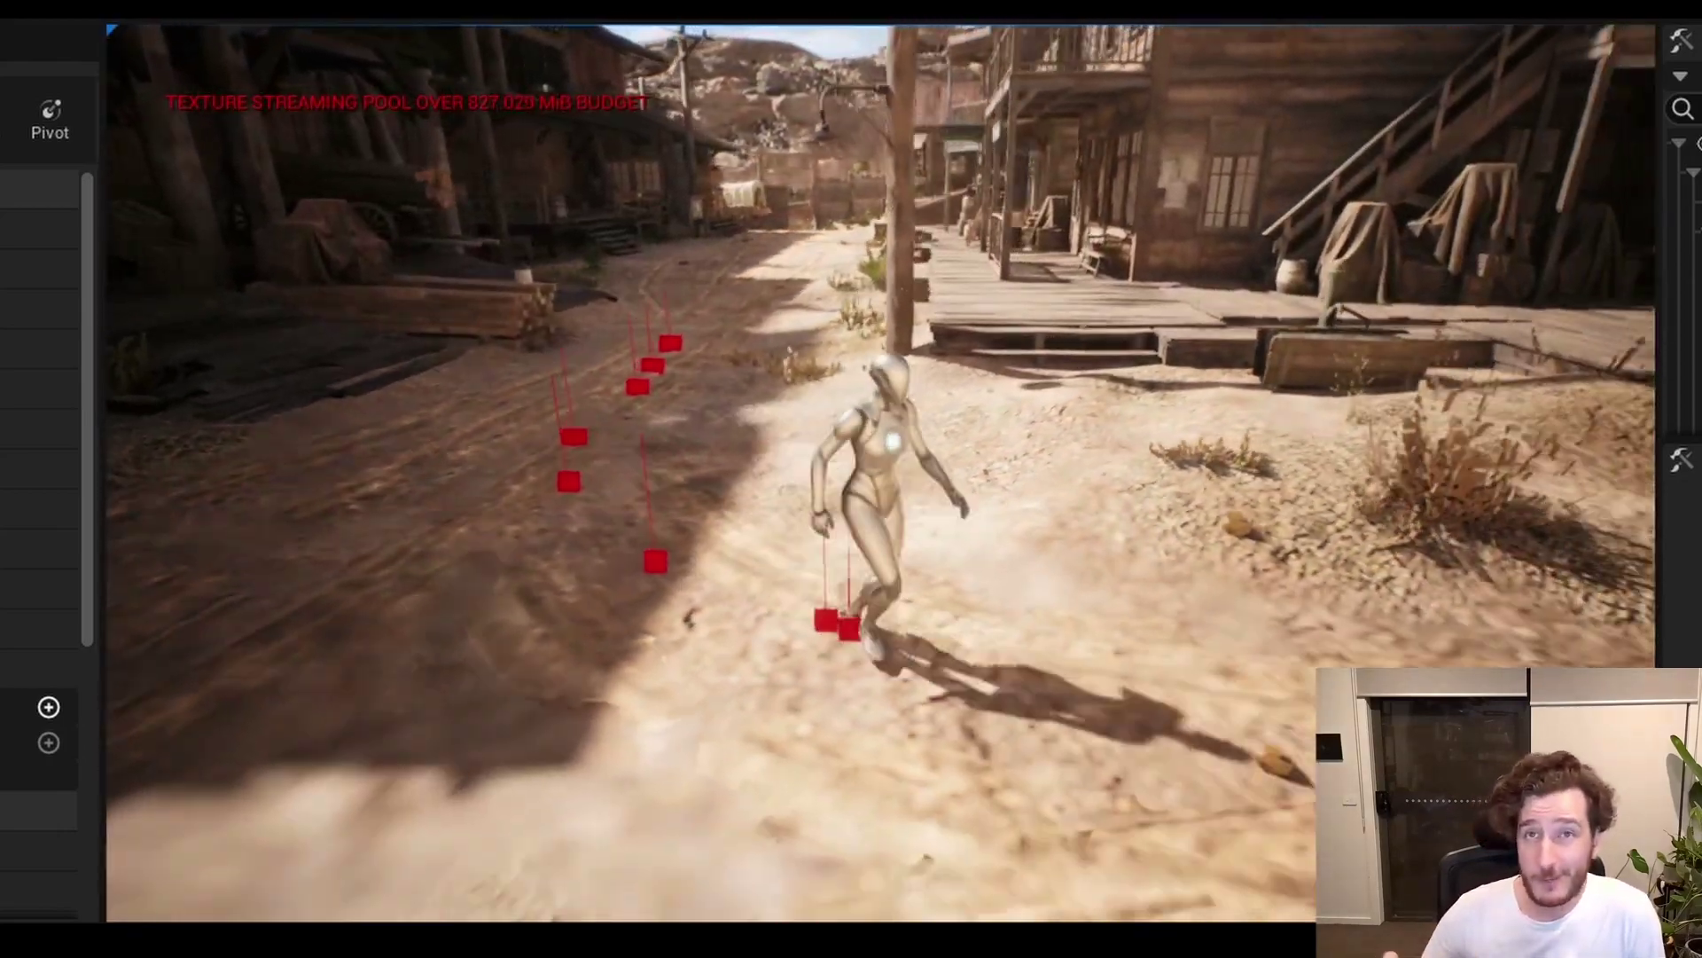
key(a)
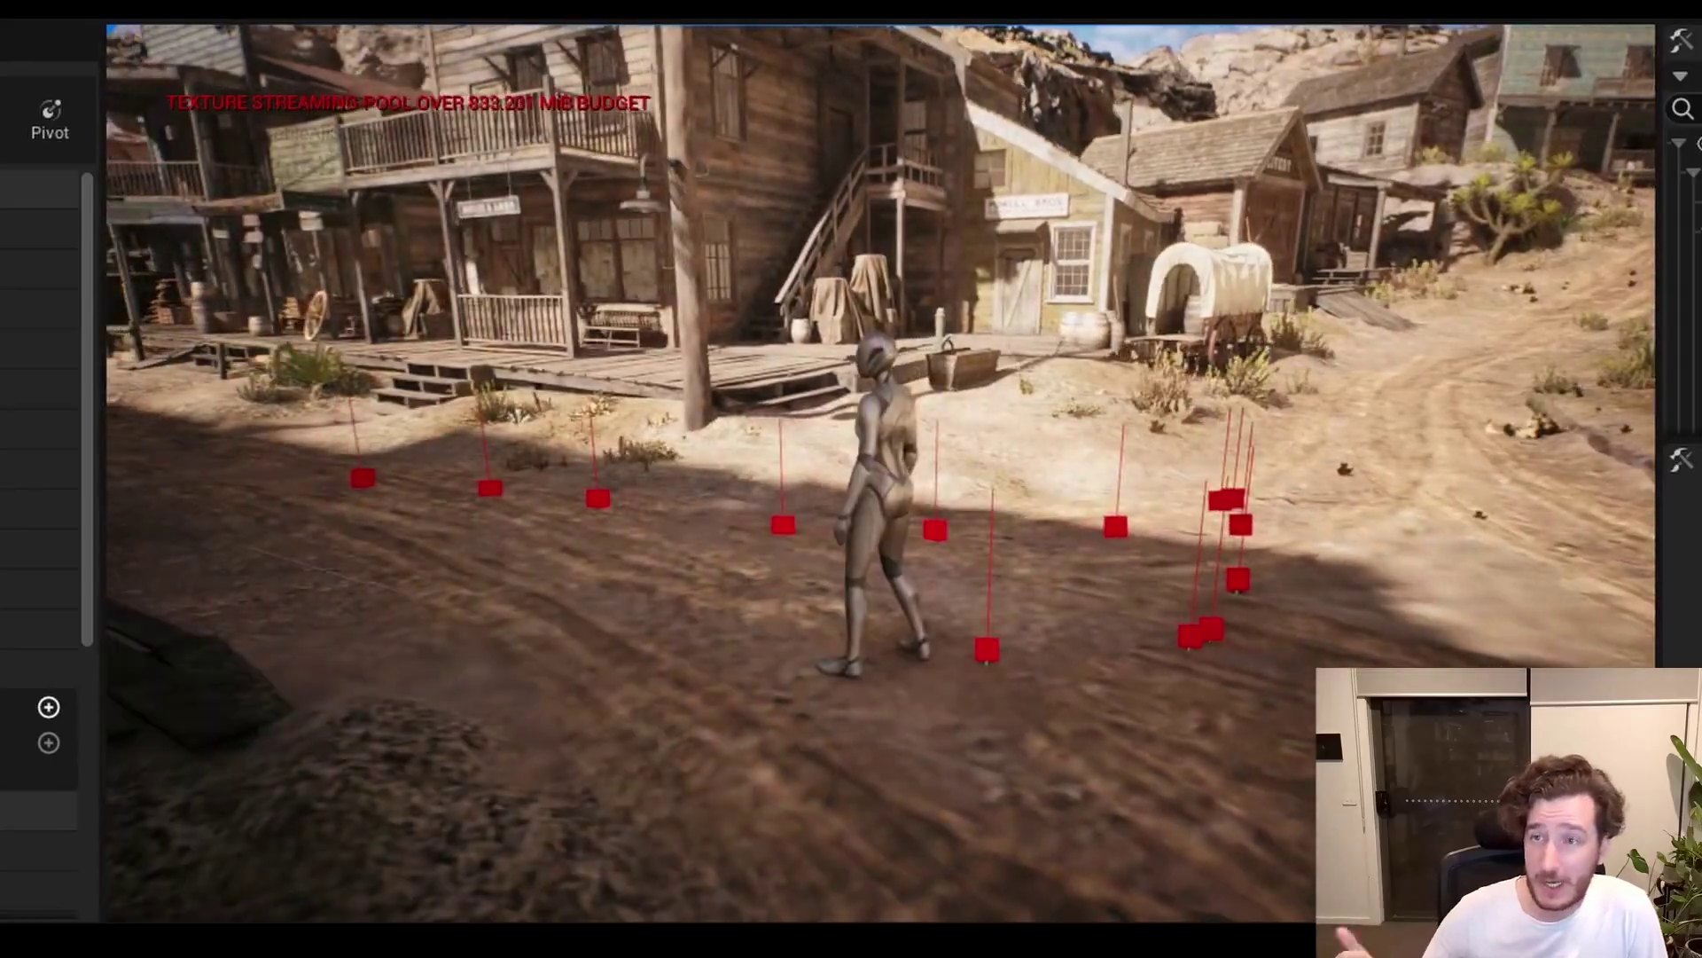
key(w)
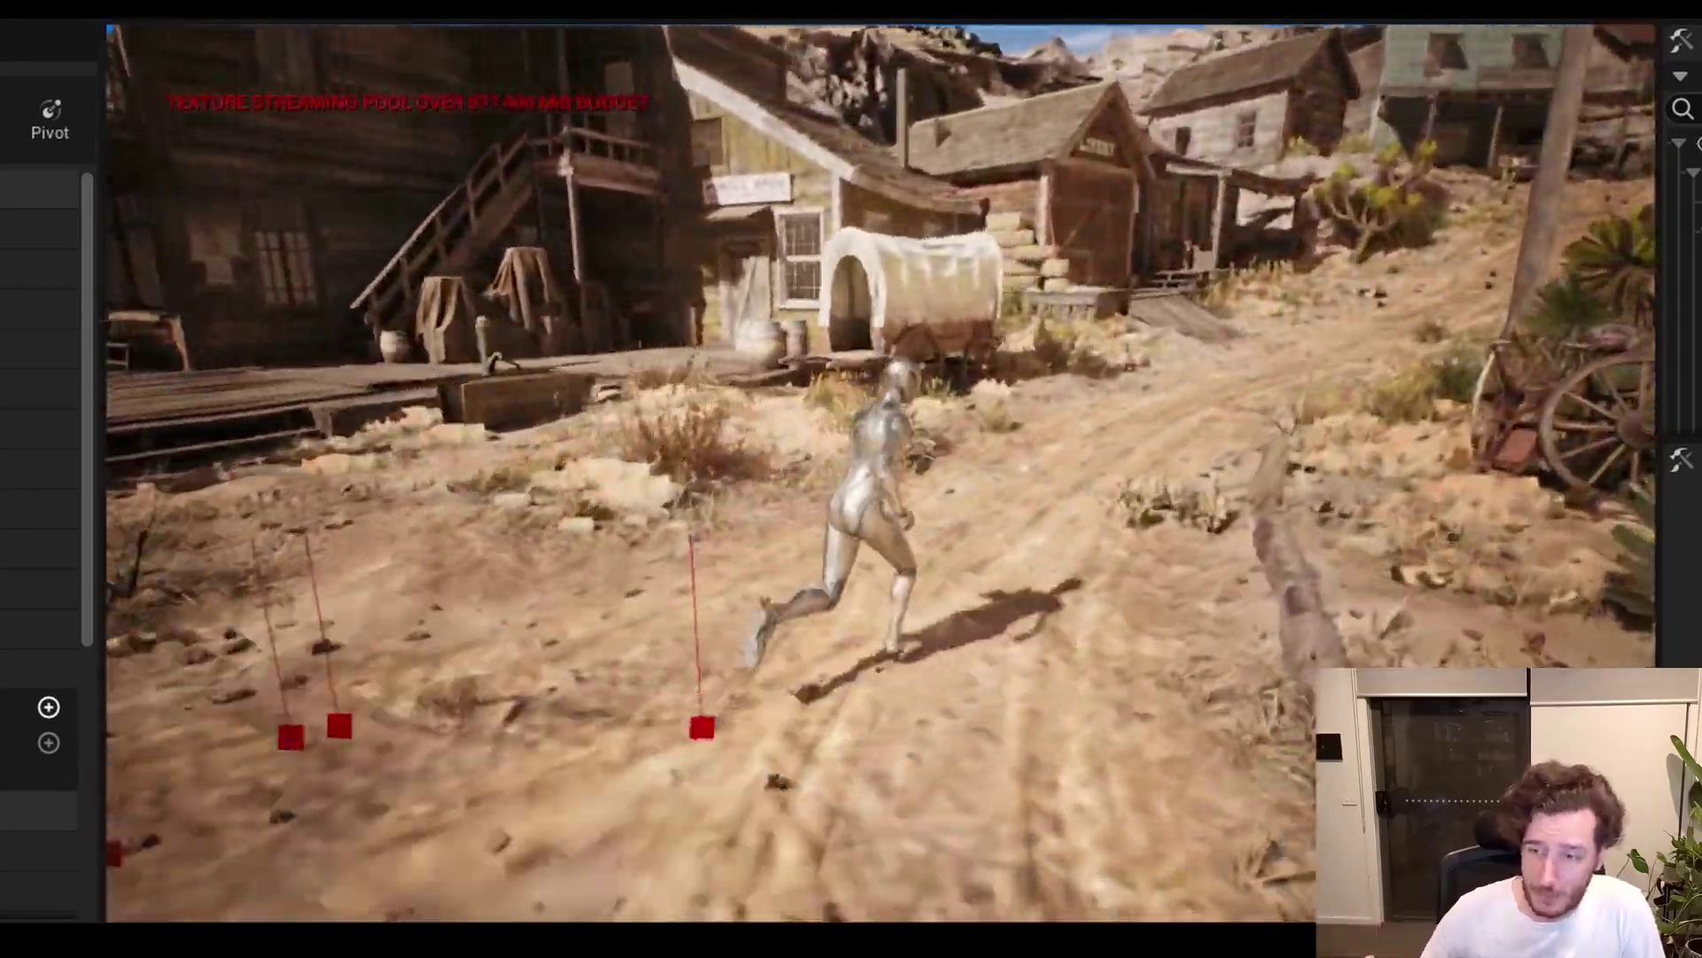
key(w)
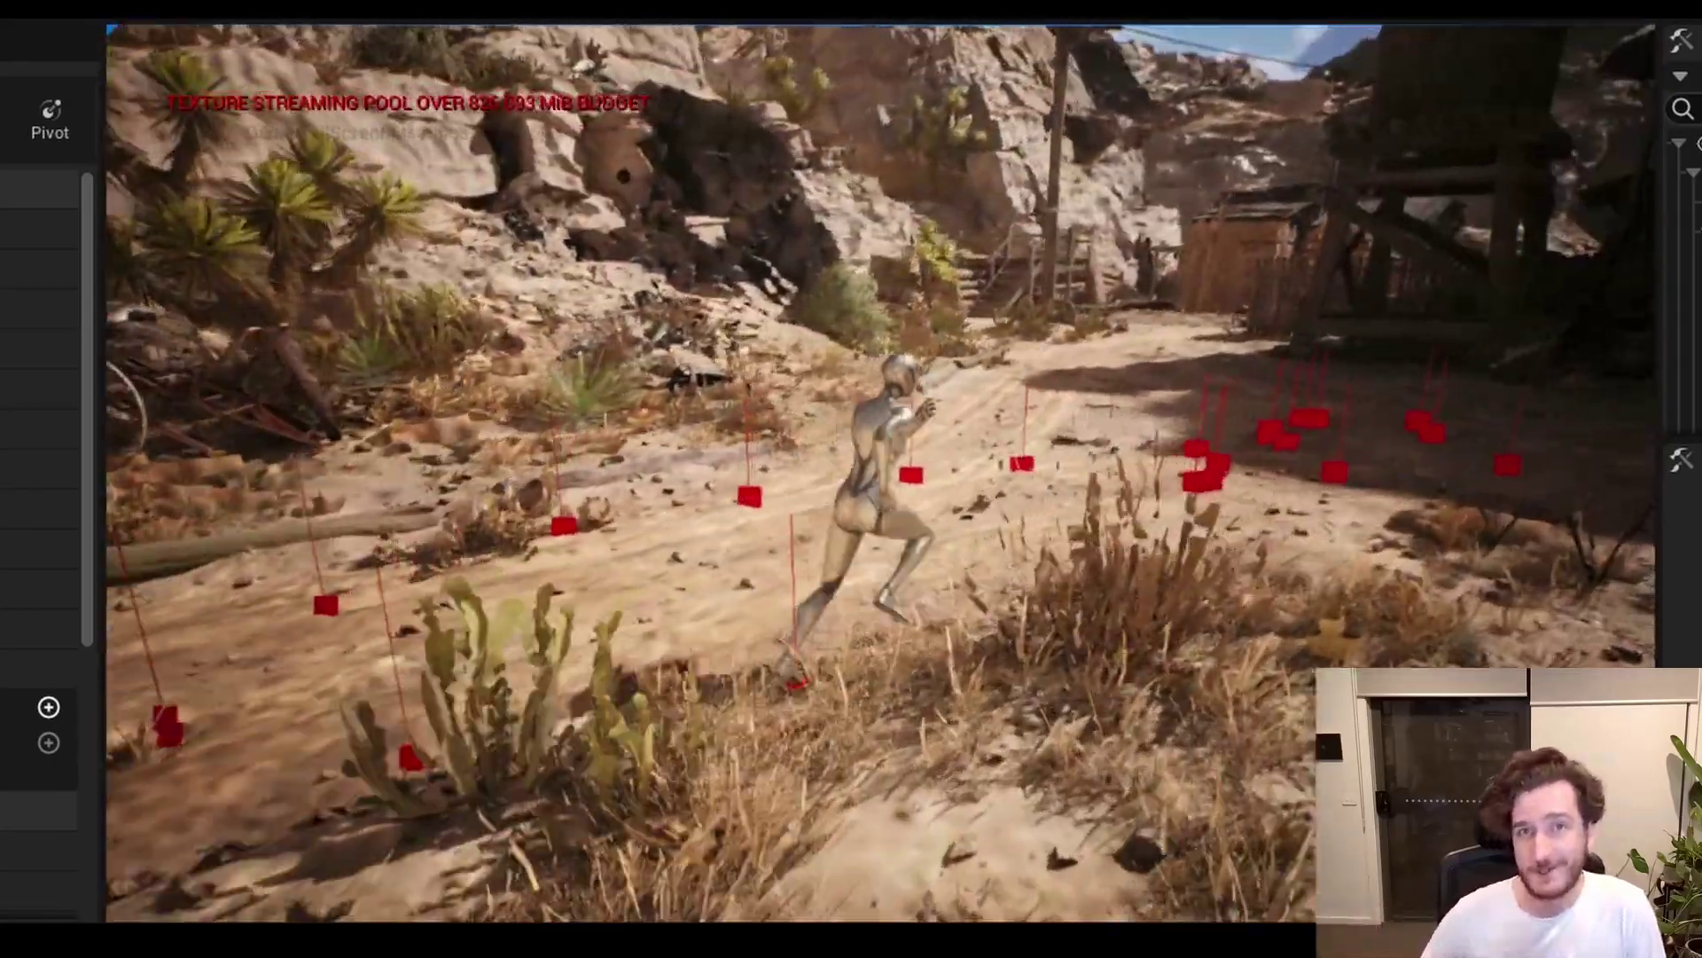
key(w)
key(a)
key(a)
key(w)
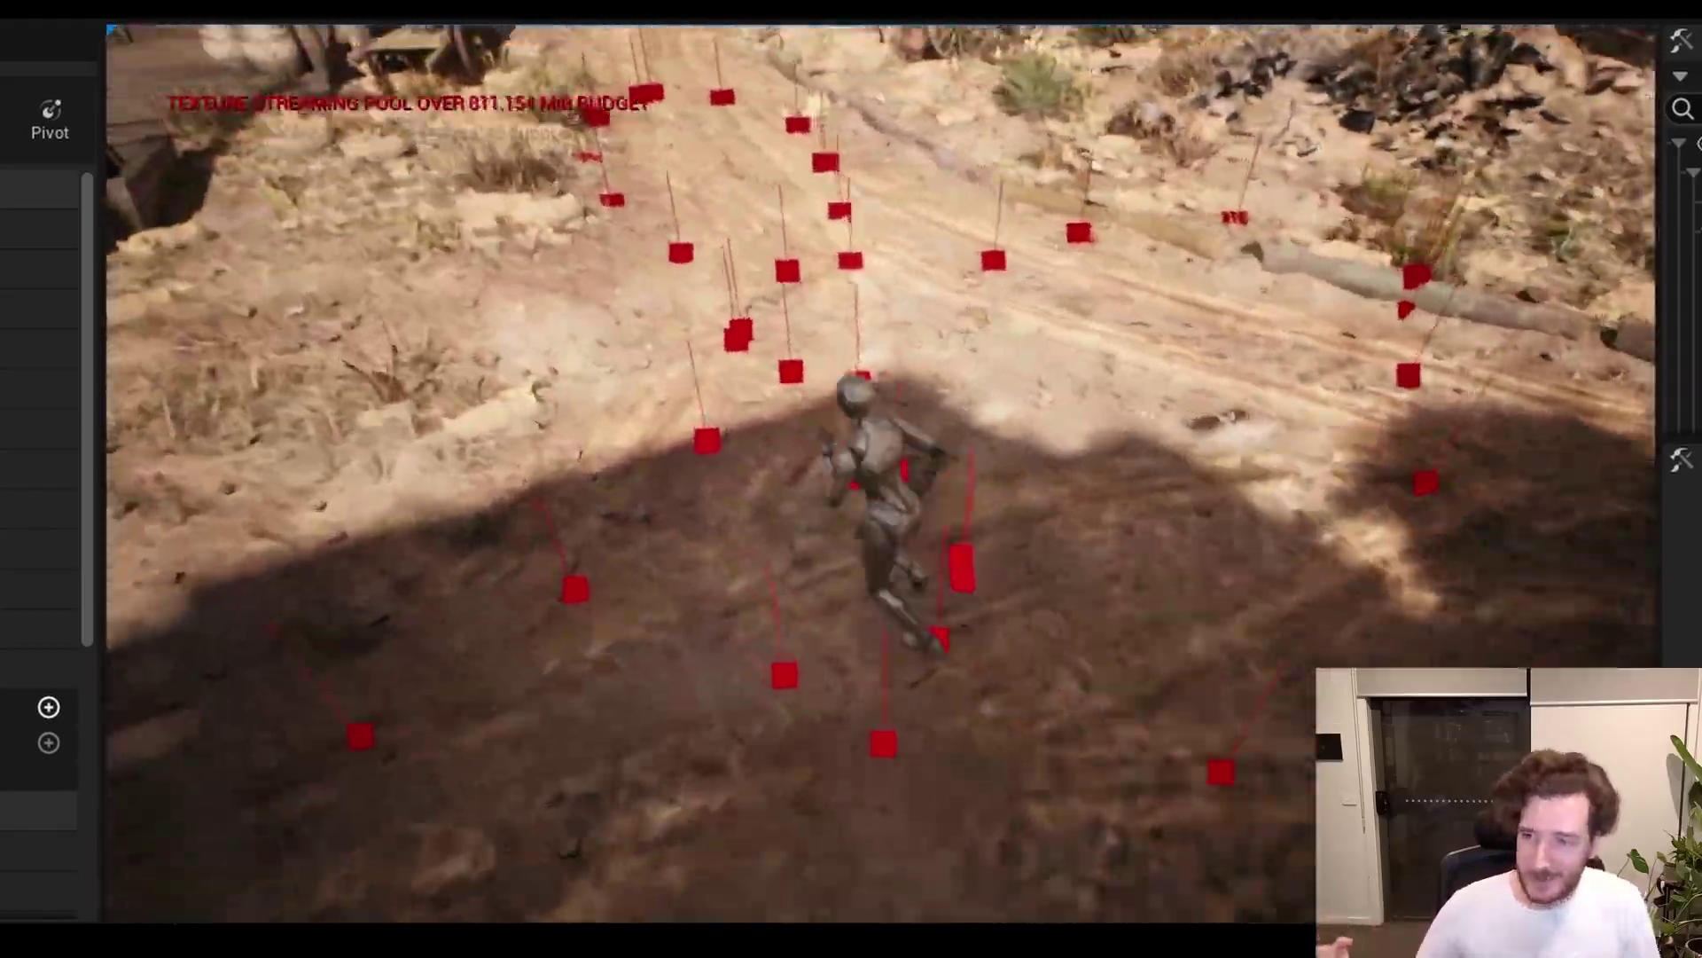
key(a)
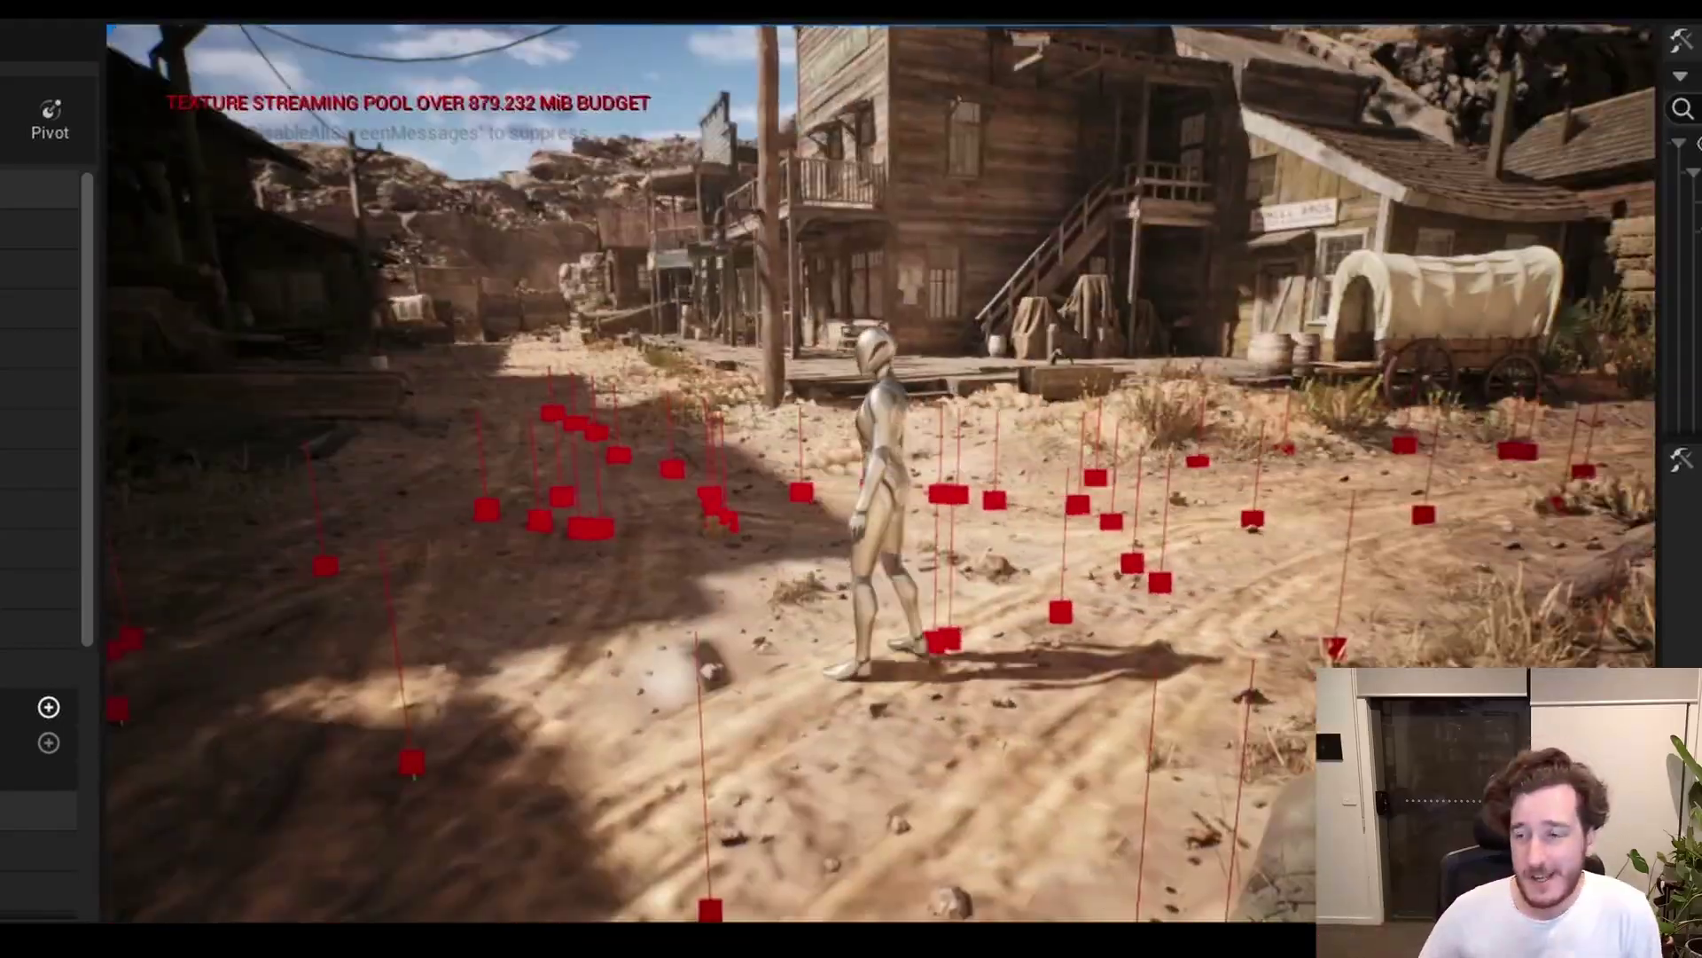
key(w)
key(s)
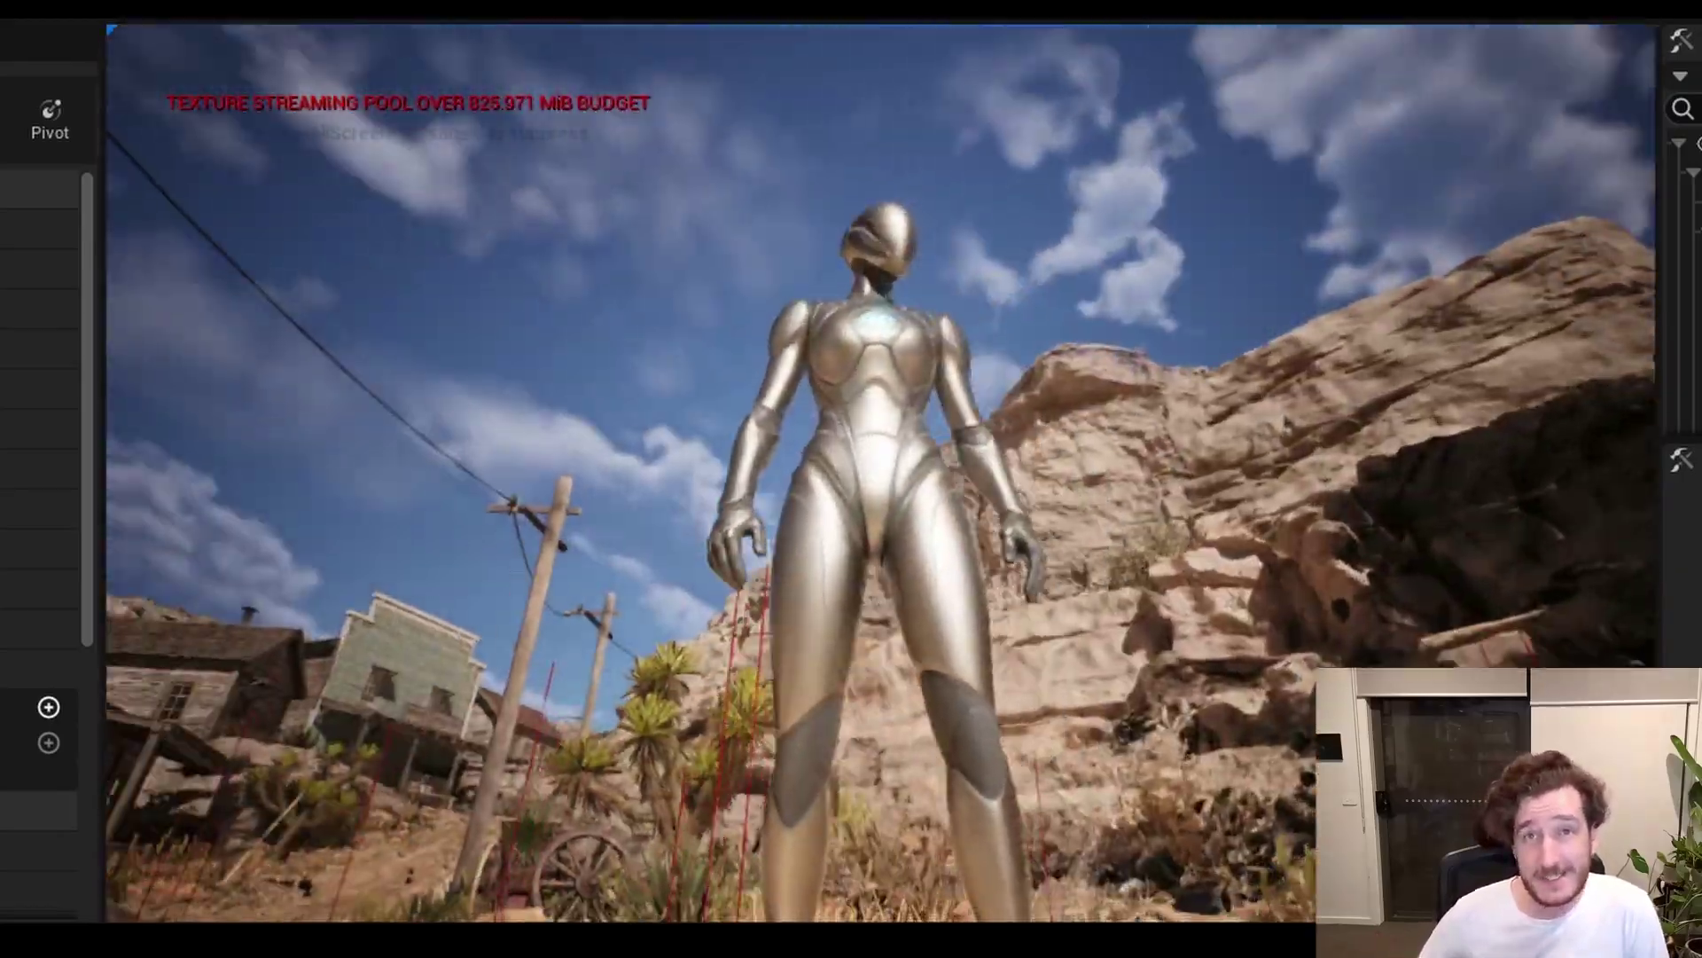
key(w)
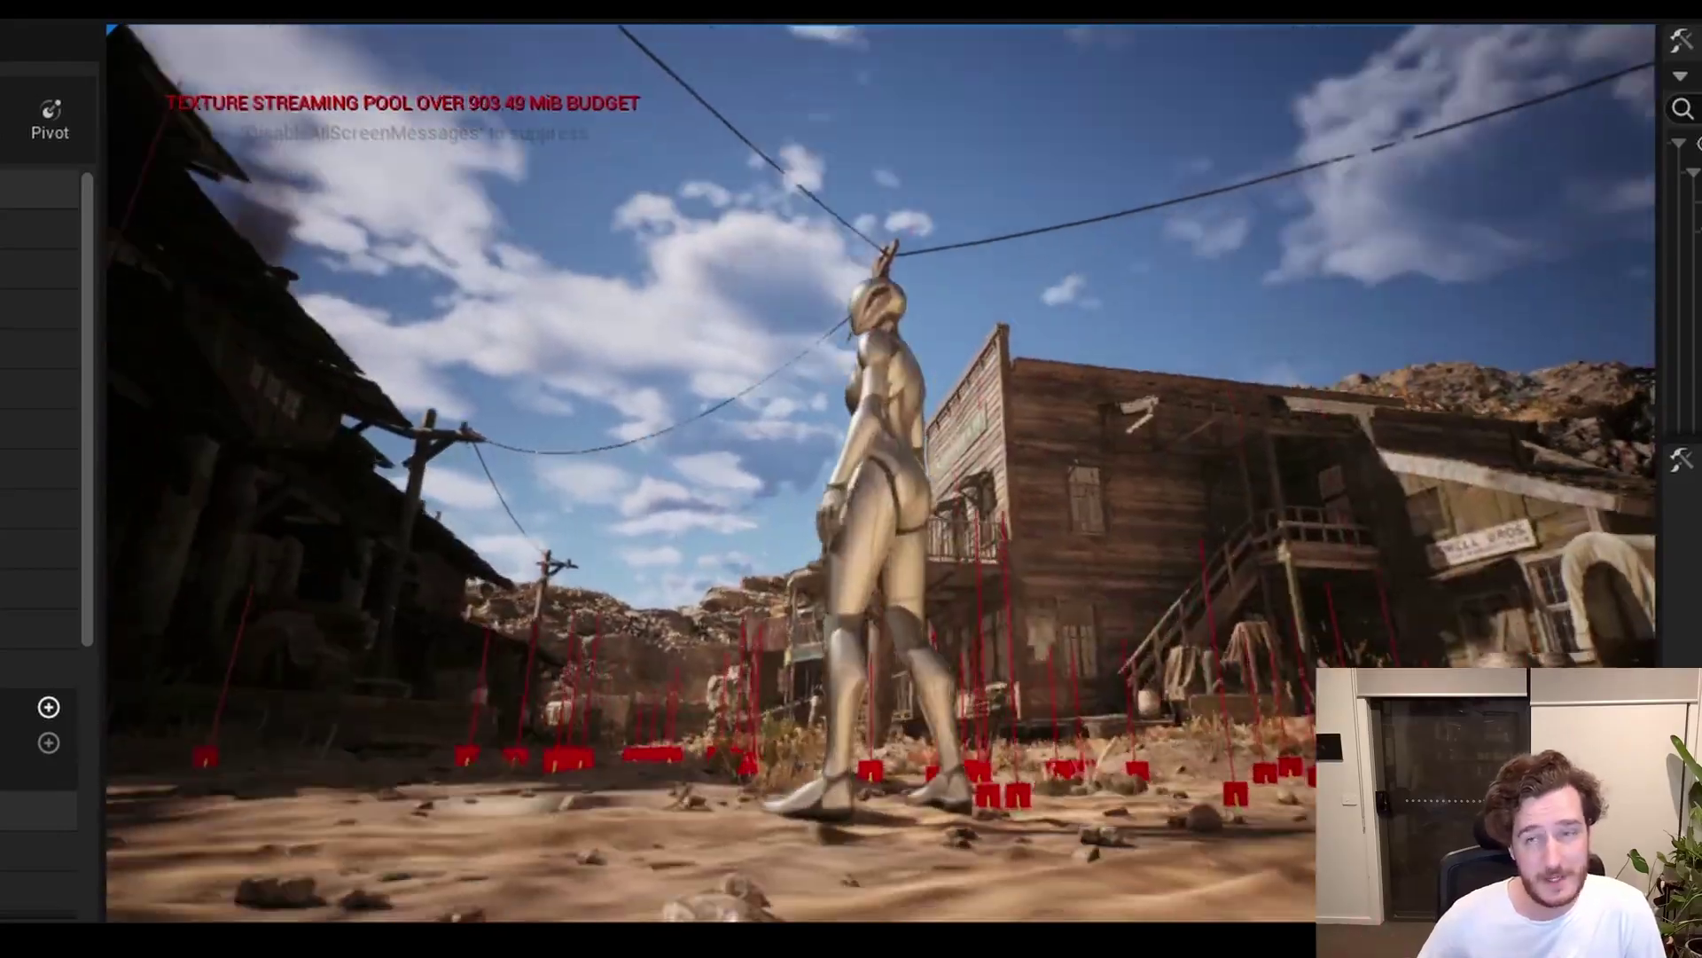
key(s)
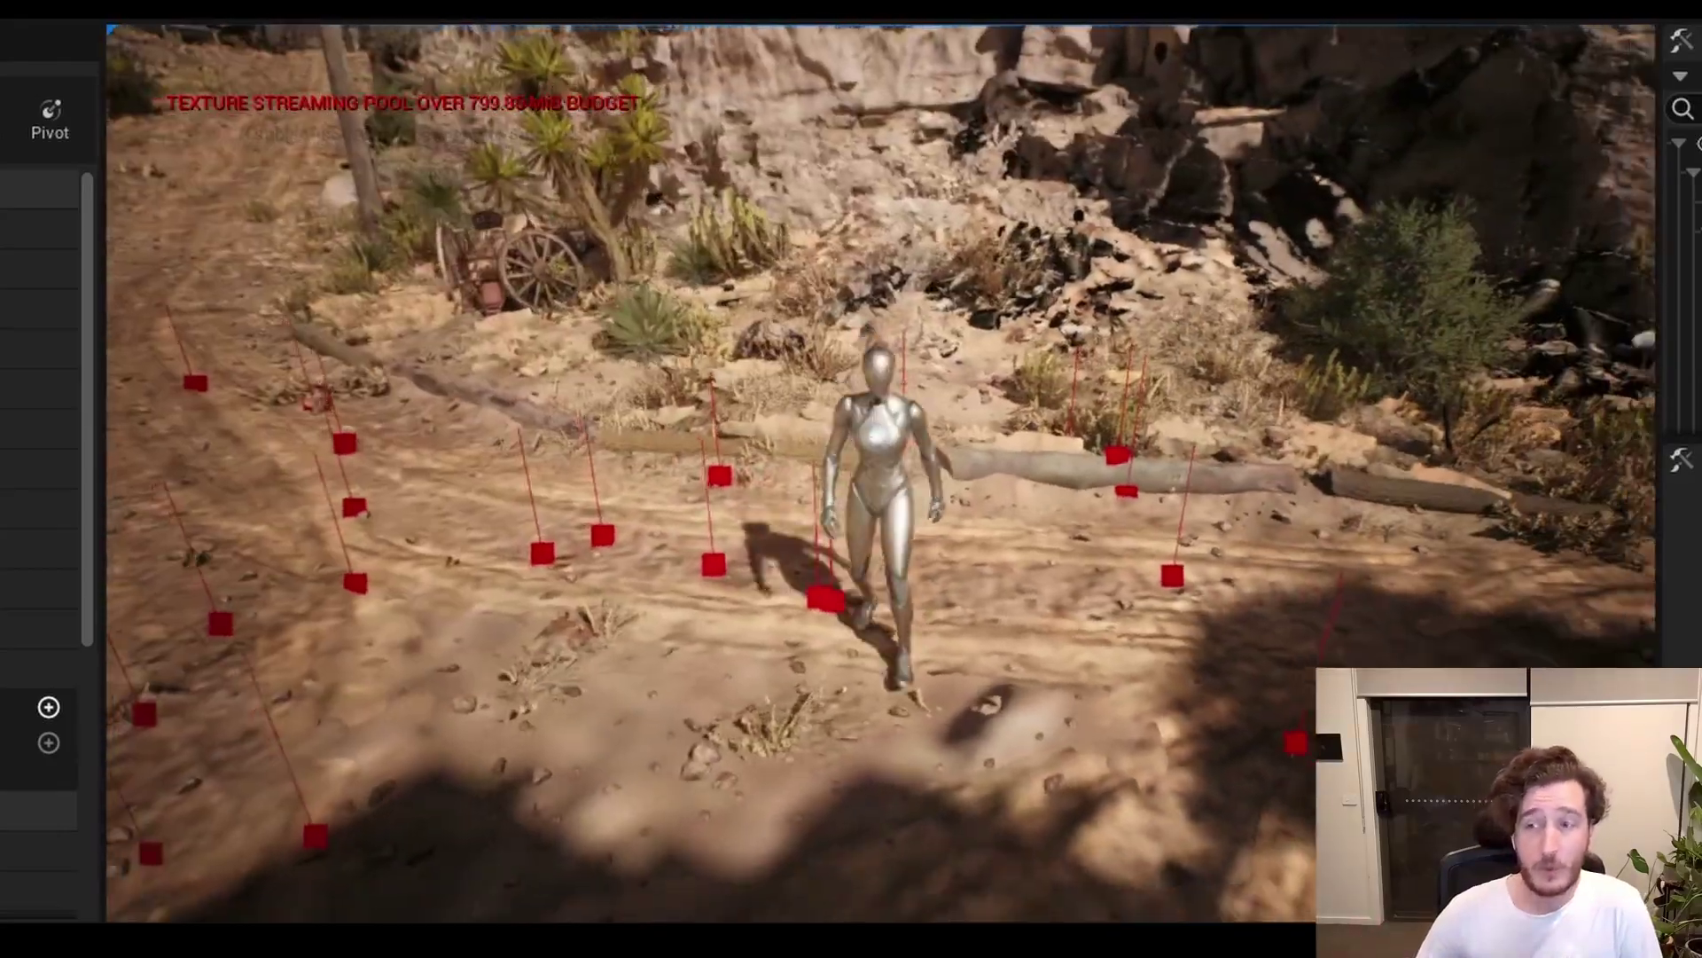
key(d)
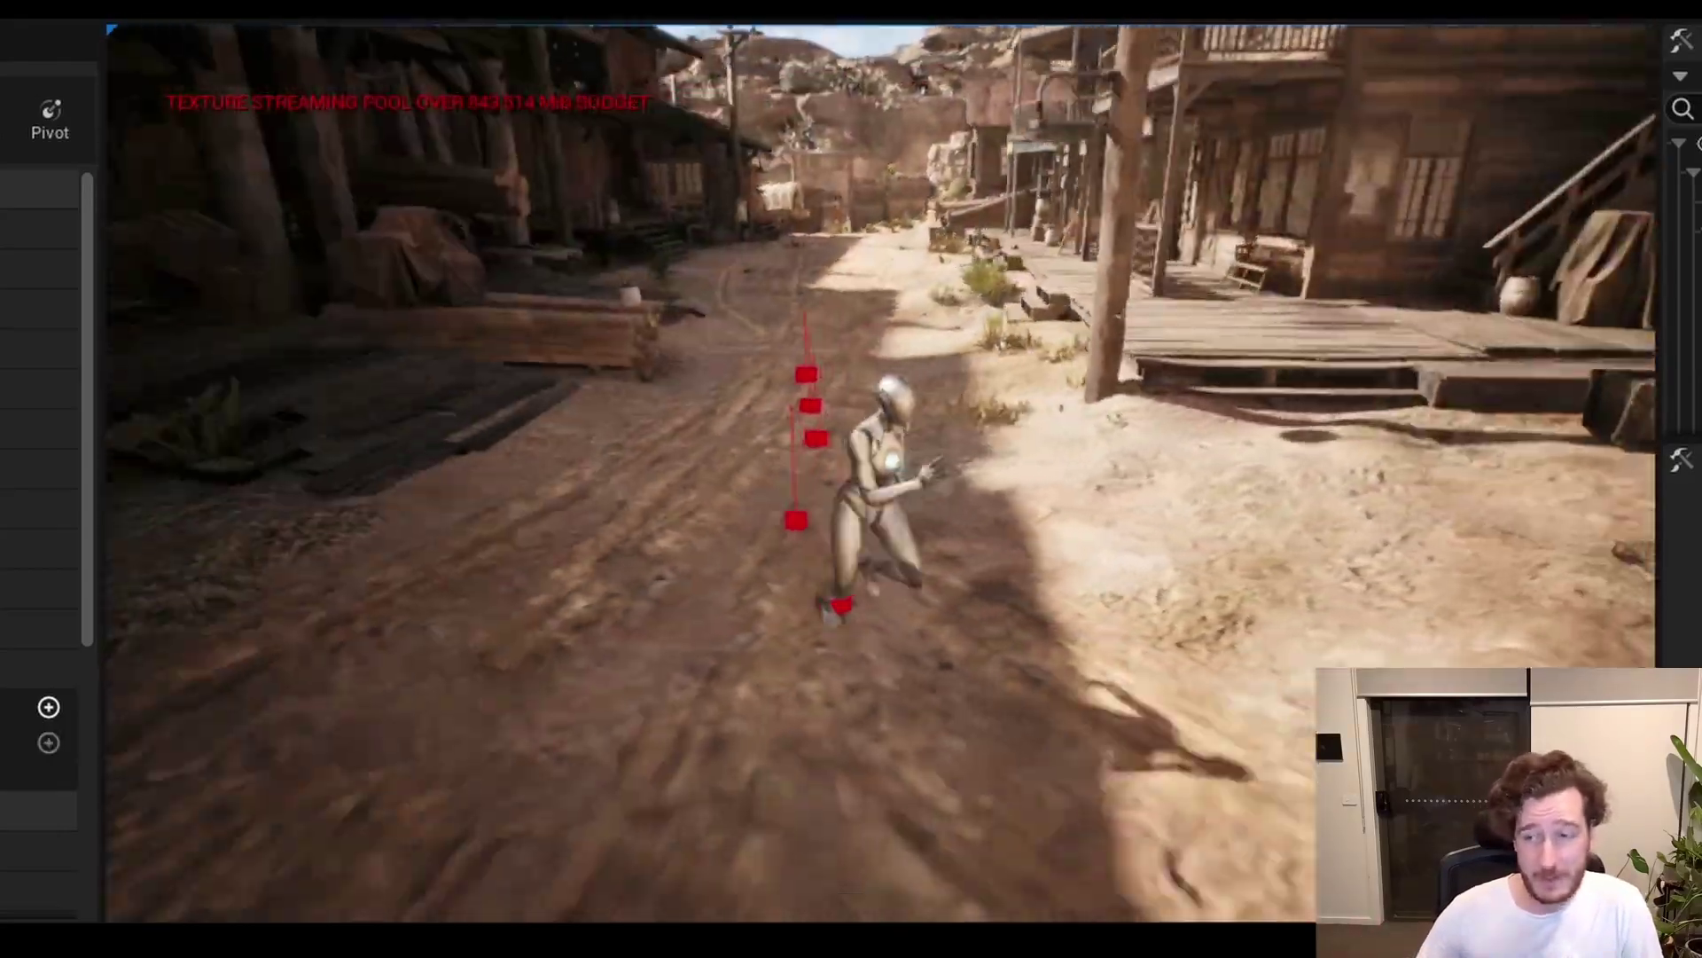
key(a)
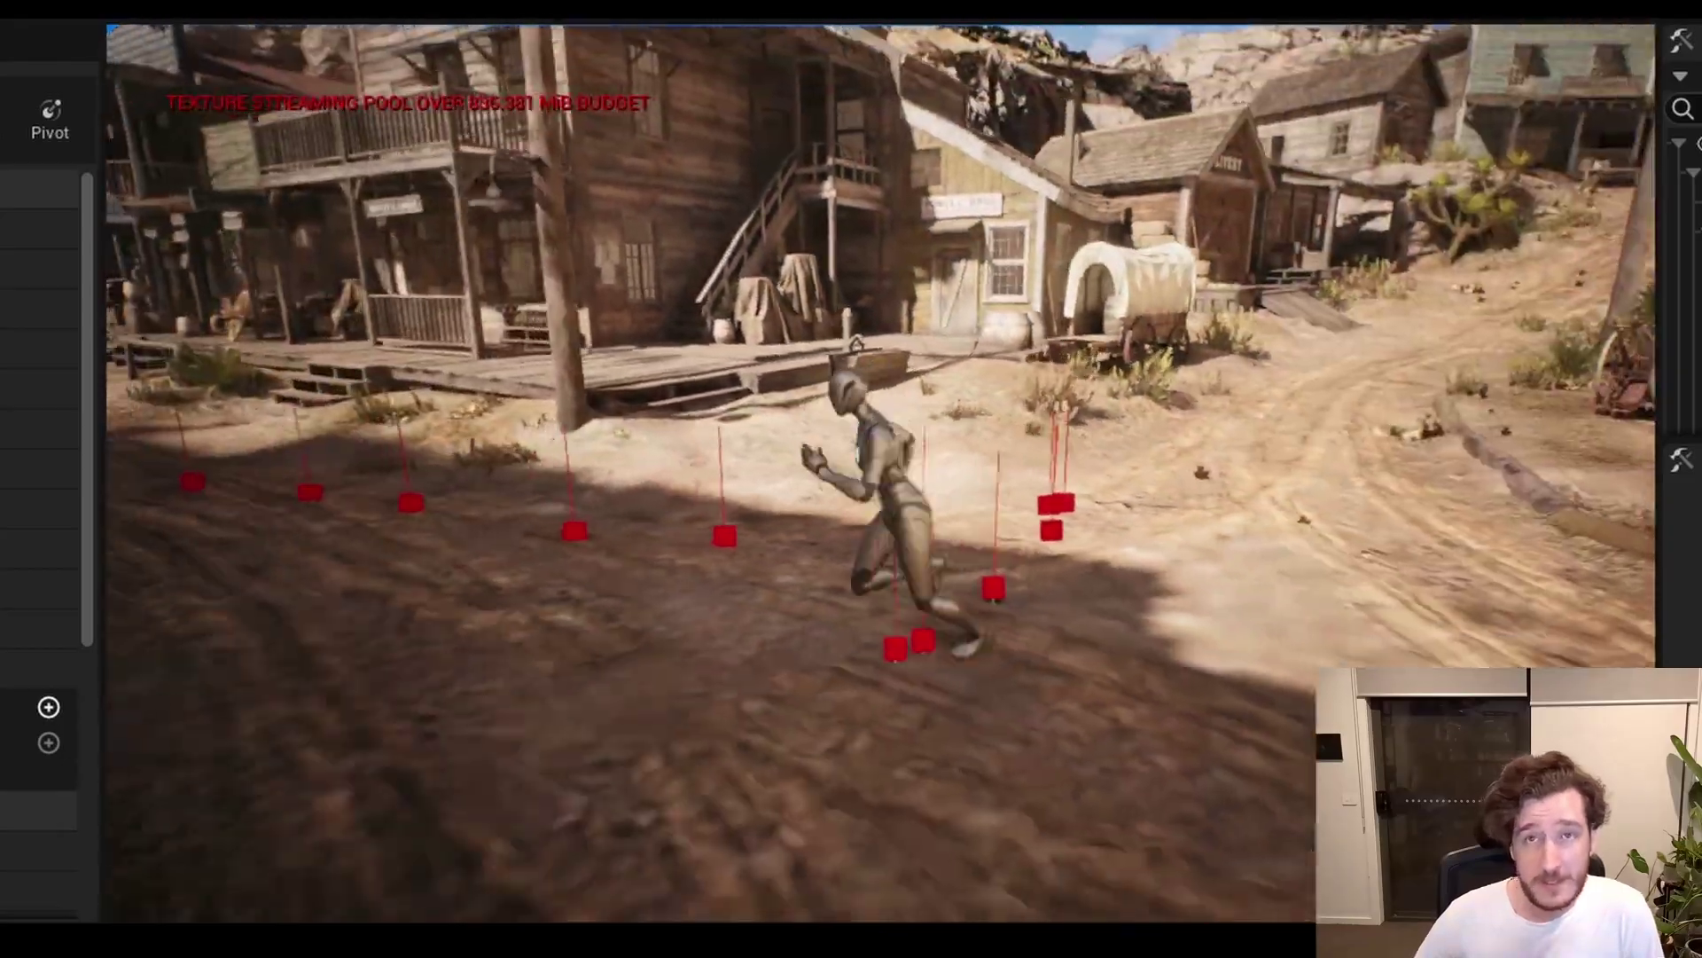
key(w)
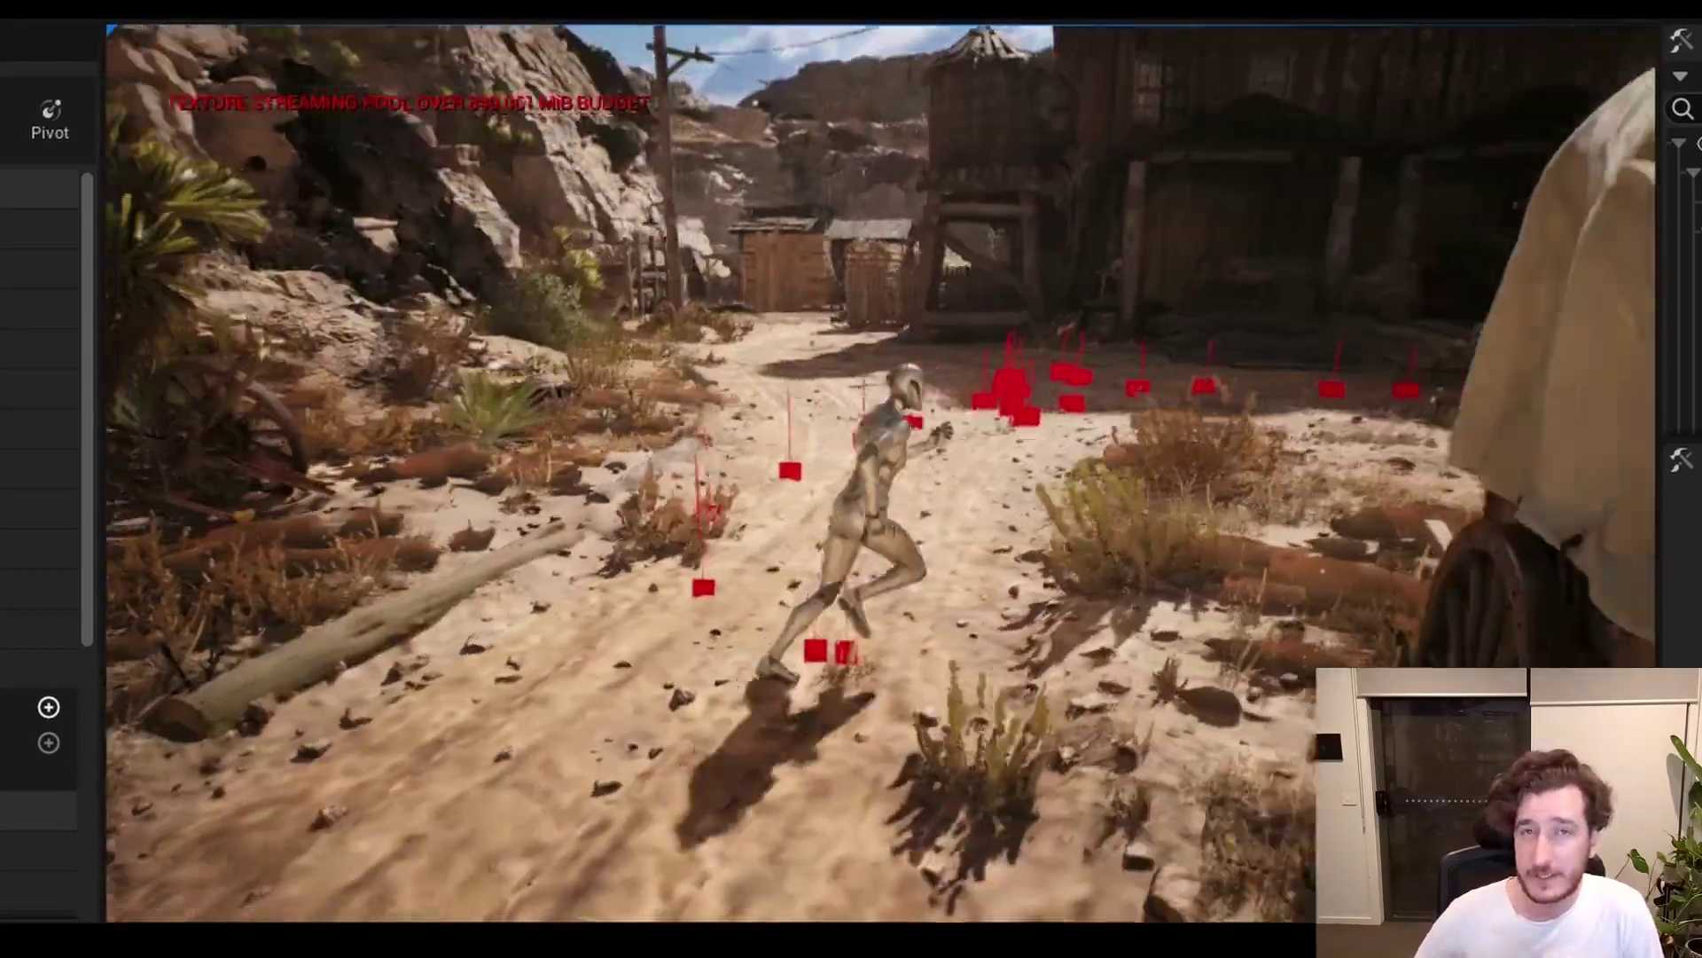
key(a)
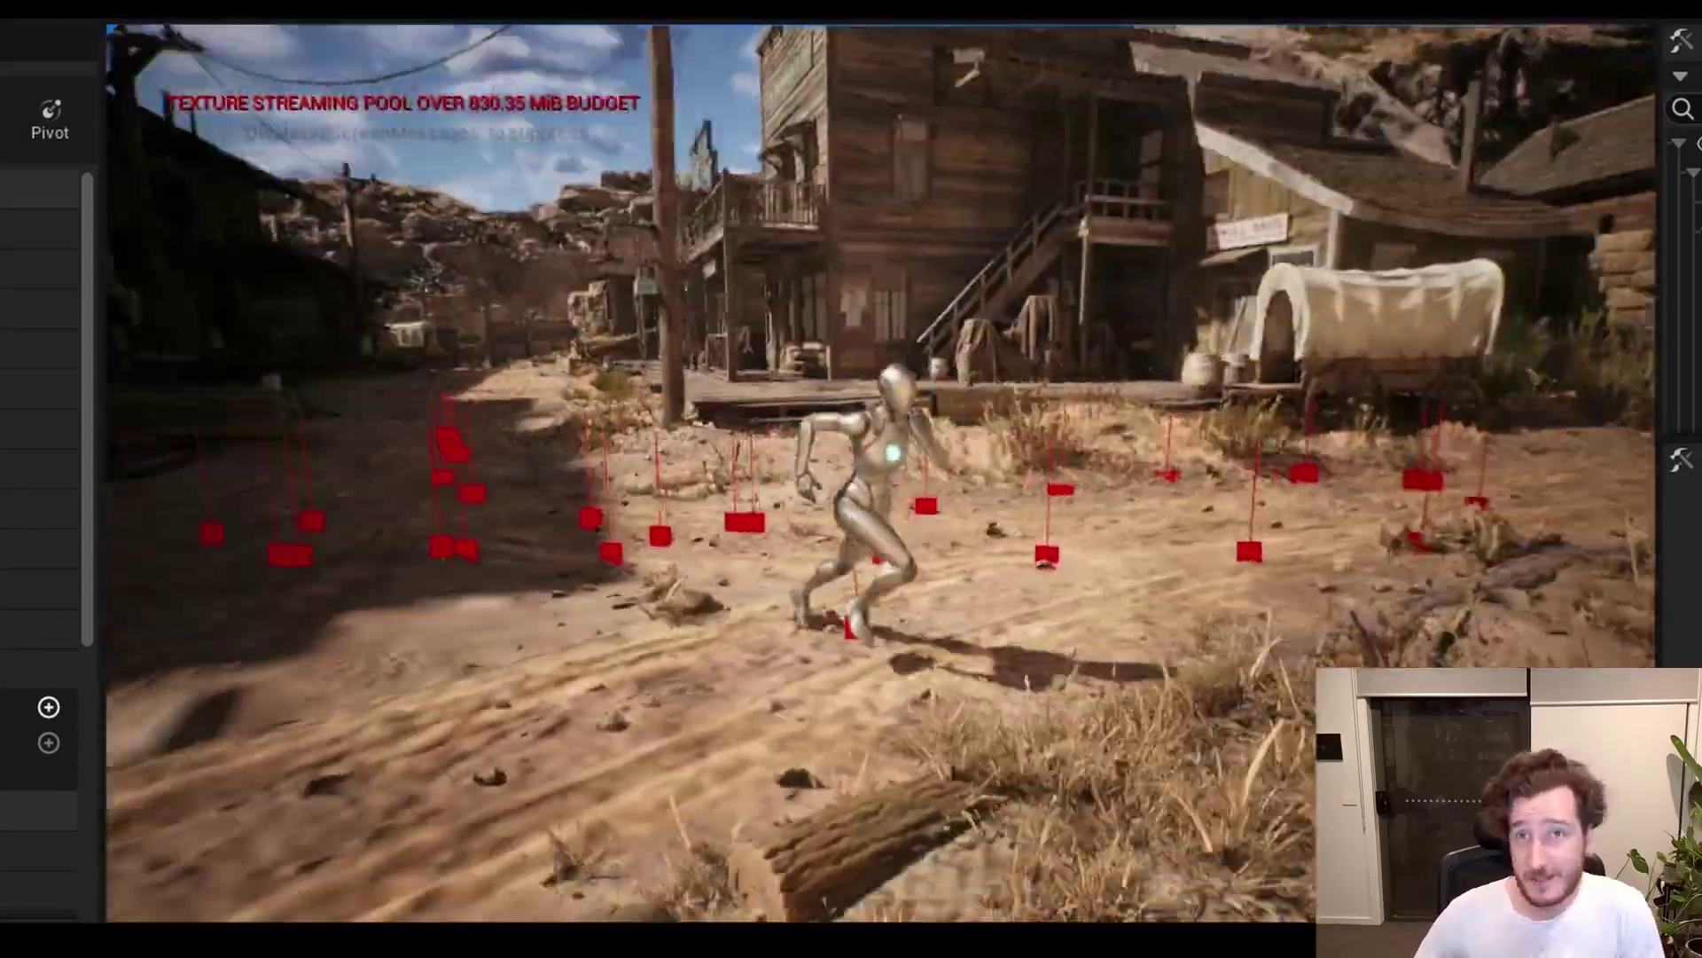